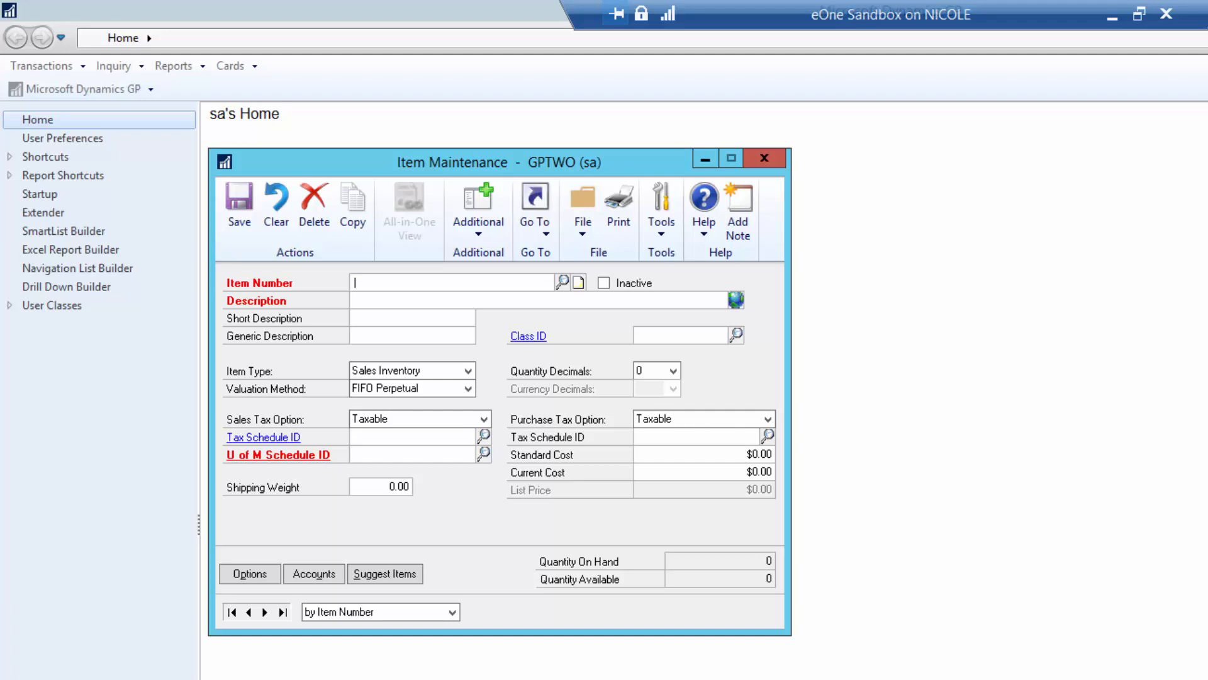
- Load item 100XLG in Item Maintenance and open its Item Extra Details window with Ctrl+E
text(1)
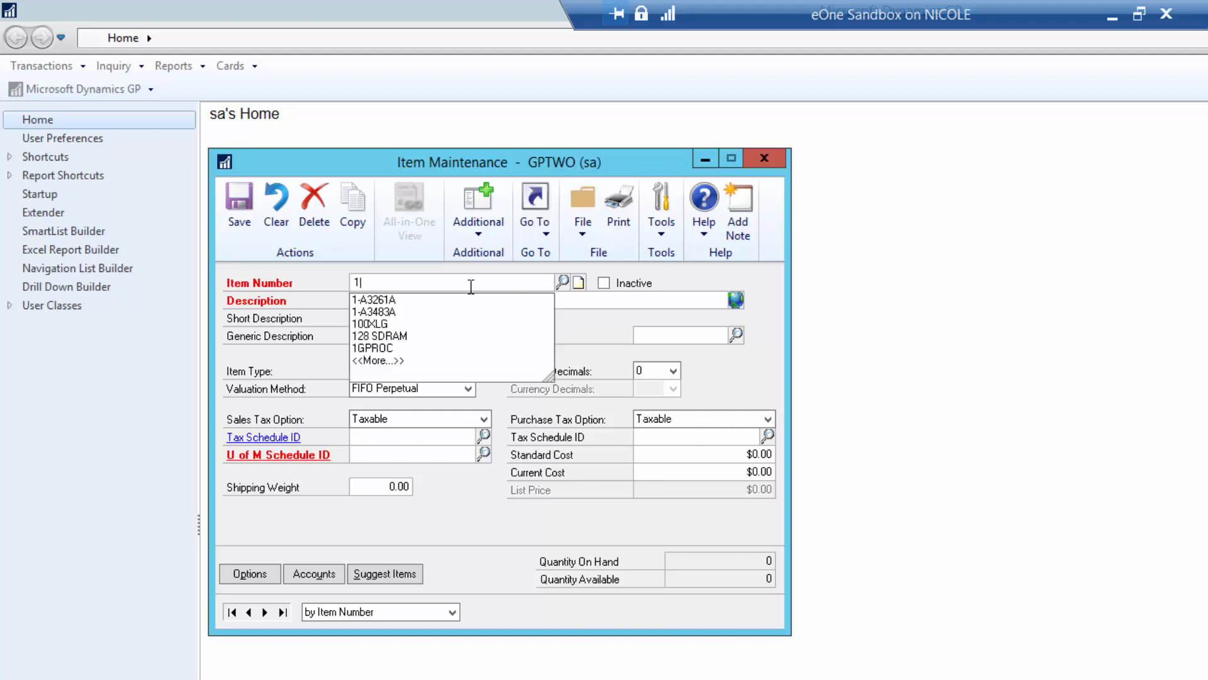
text(00XLG)
key(Tab)
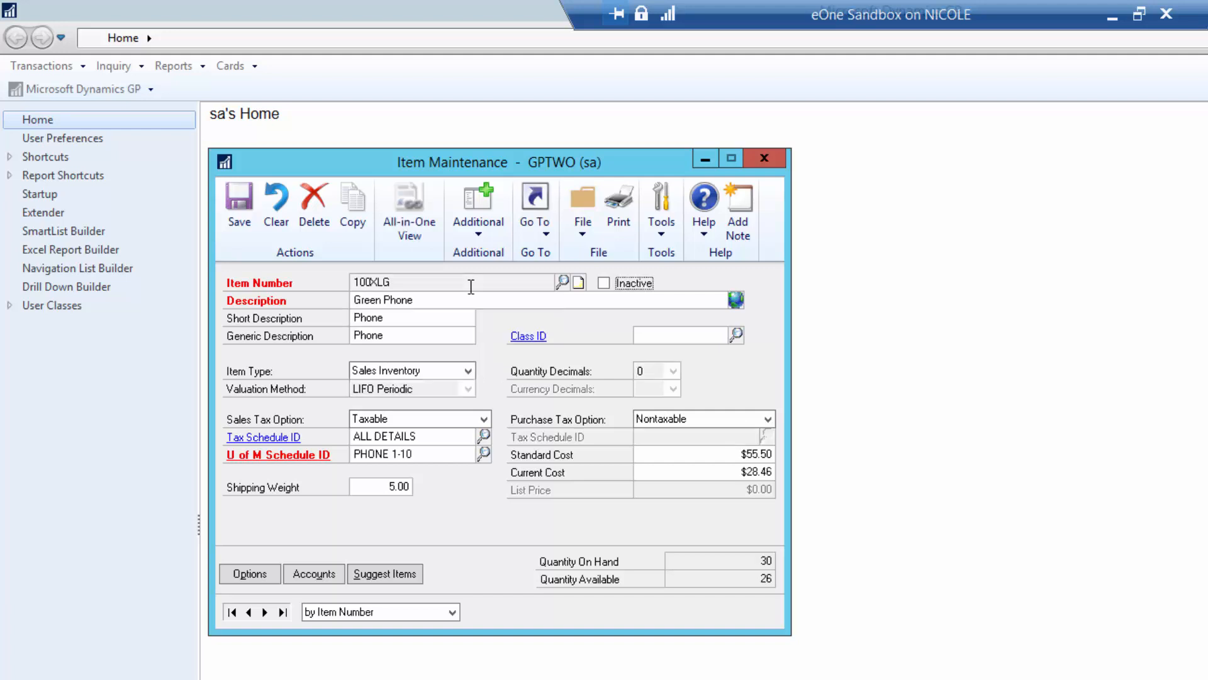
key(Tab)
key(Tab)
key(Tab)
key(ctrl+e)
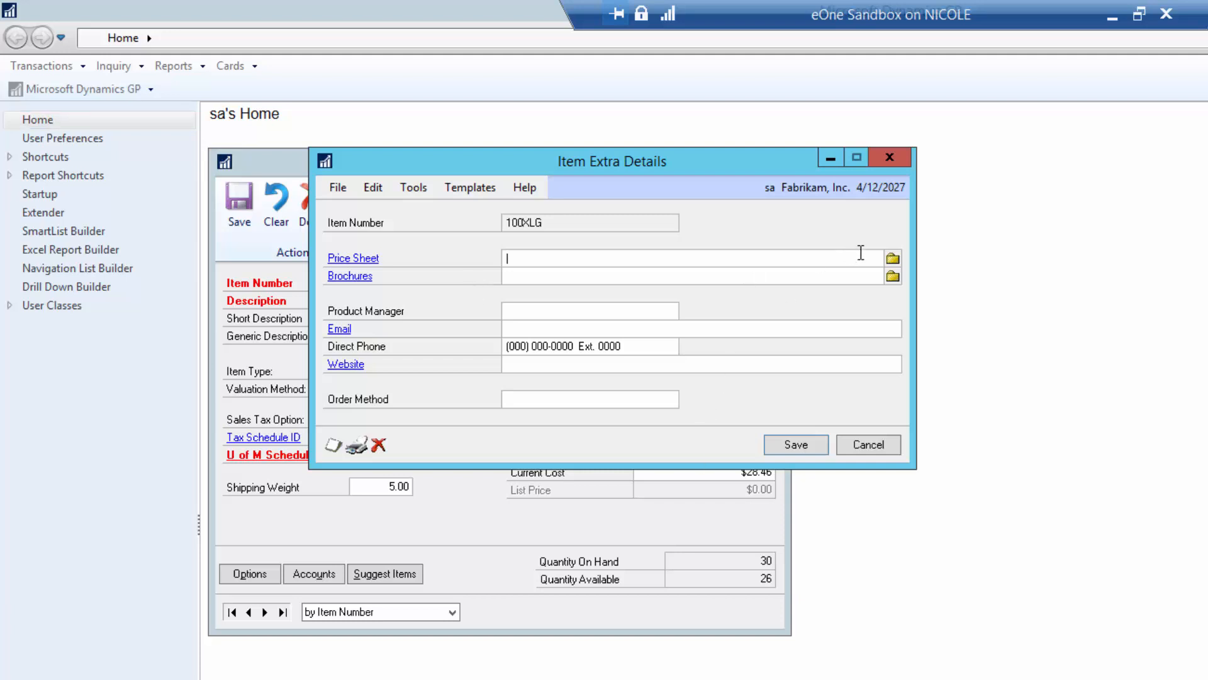
- Link the Price Sheet field to 100XLG Price Sheet.docx from the Documents folder
click(894, 259)
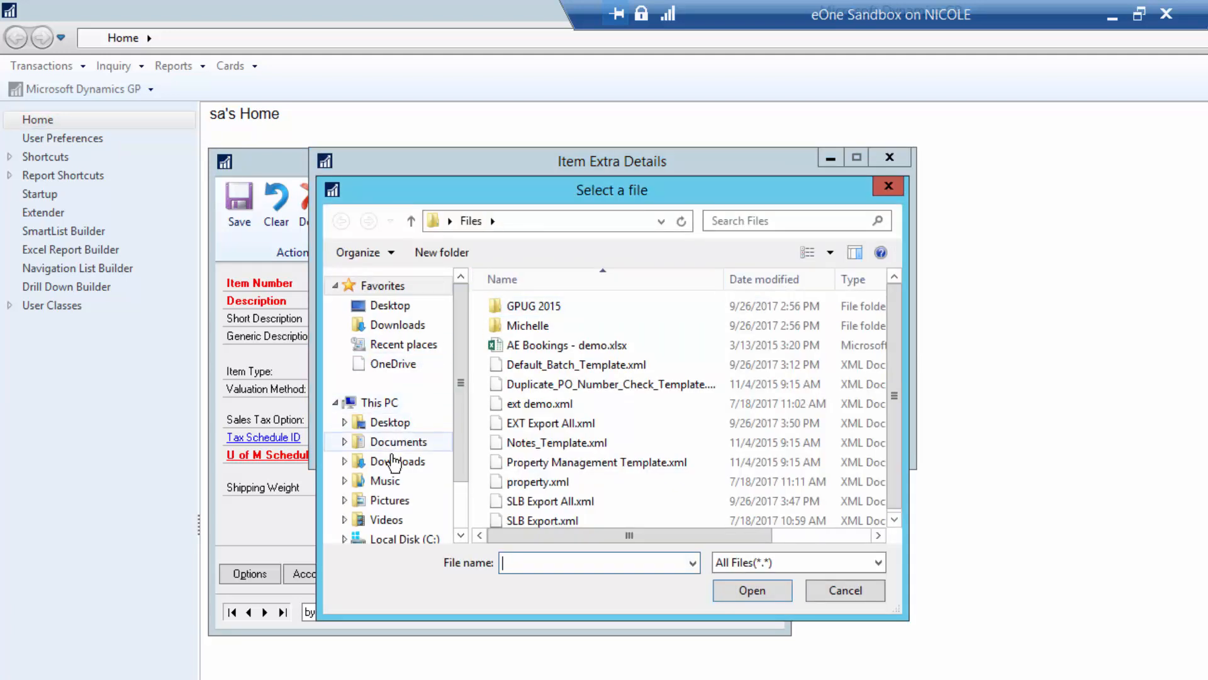
click(389, 441)
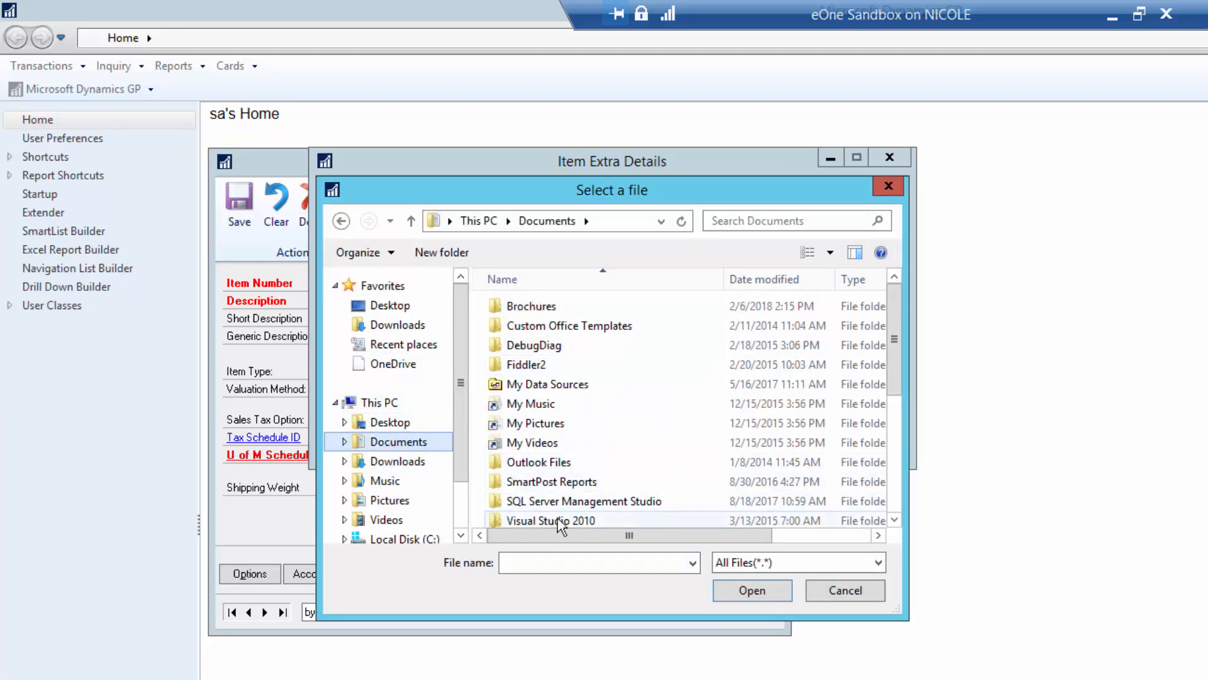
scroll(622, 467, down, 2)
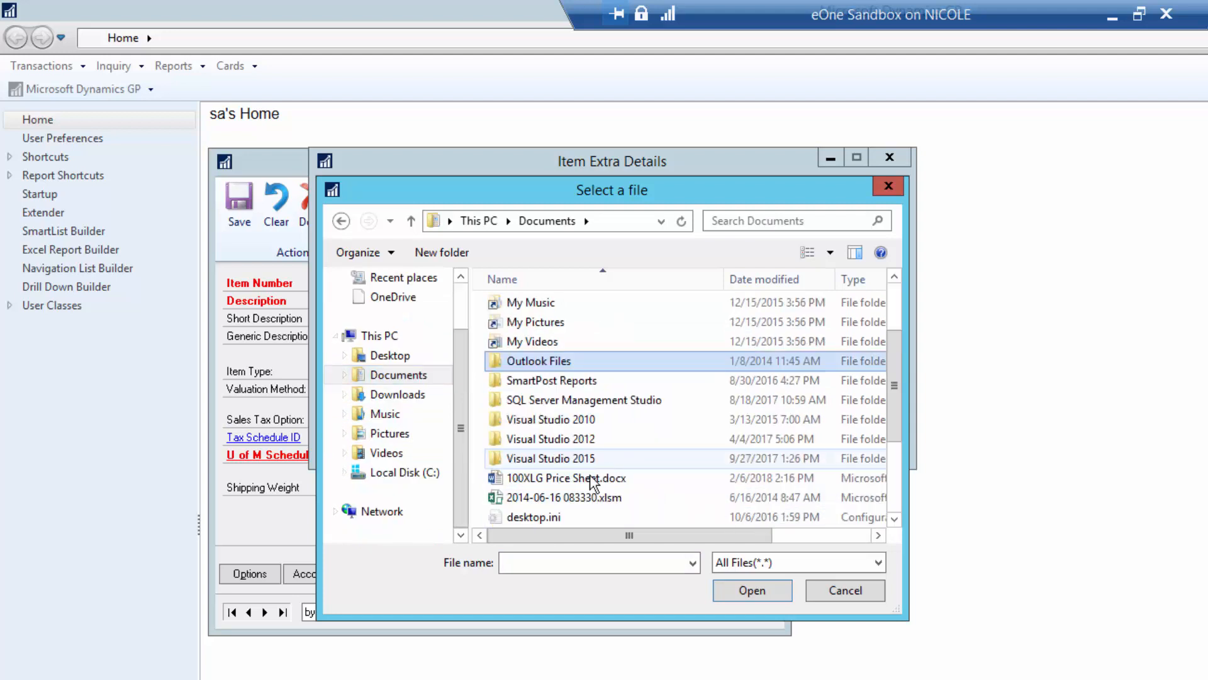
double_click(594, 478)
- Point the Brochures field to the Documents\Brochures folder
click(894, 276)
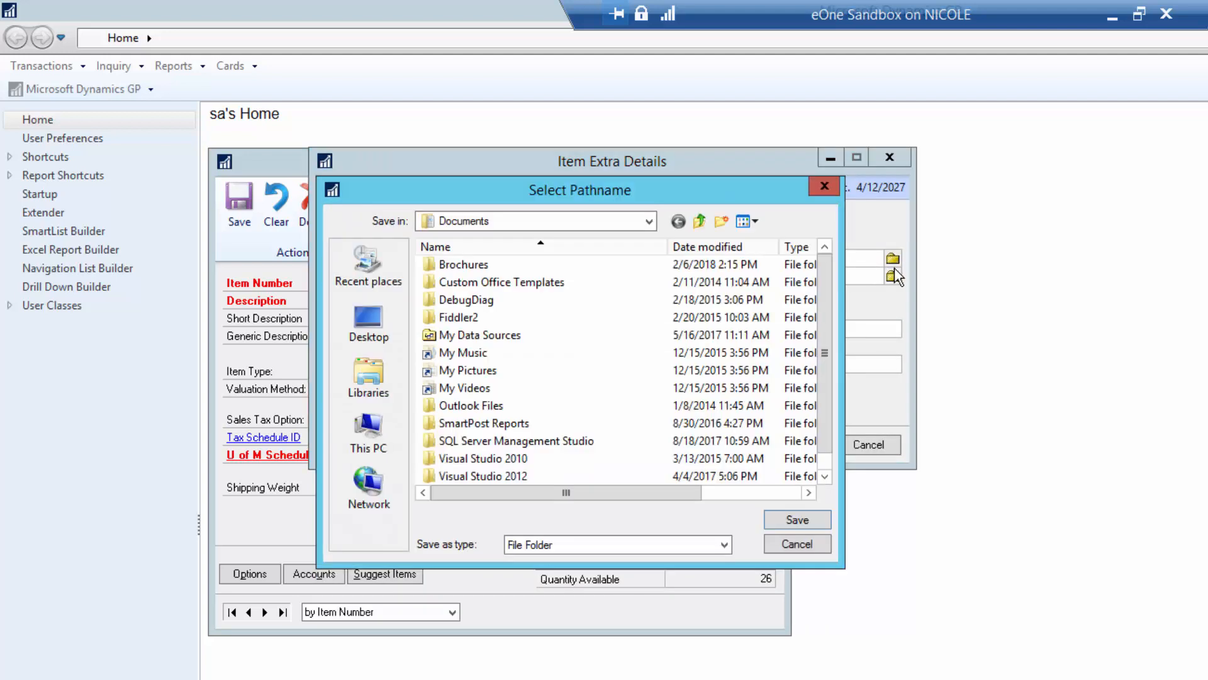
double_click(459, 264)
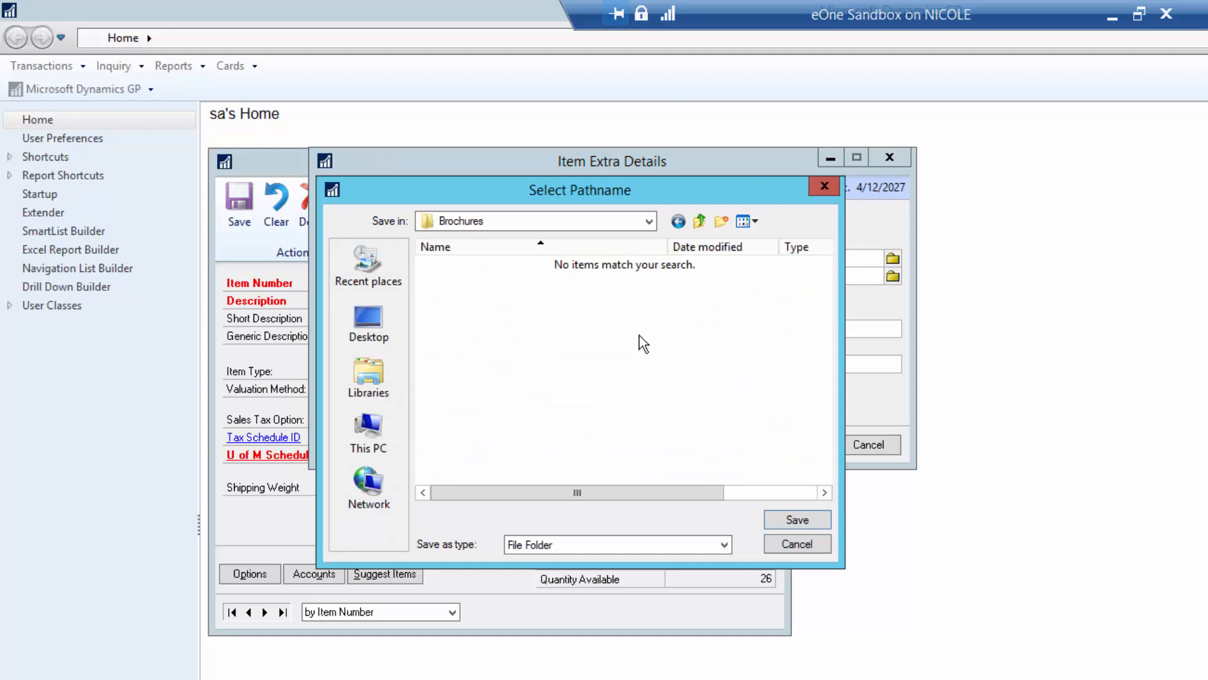
click(797, 525)
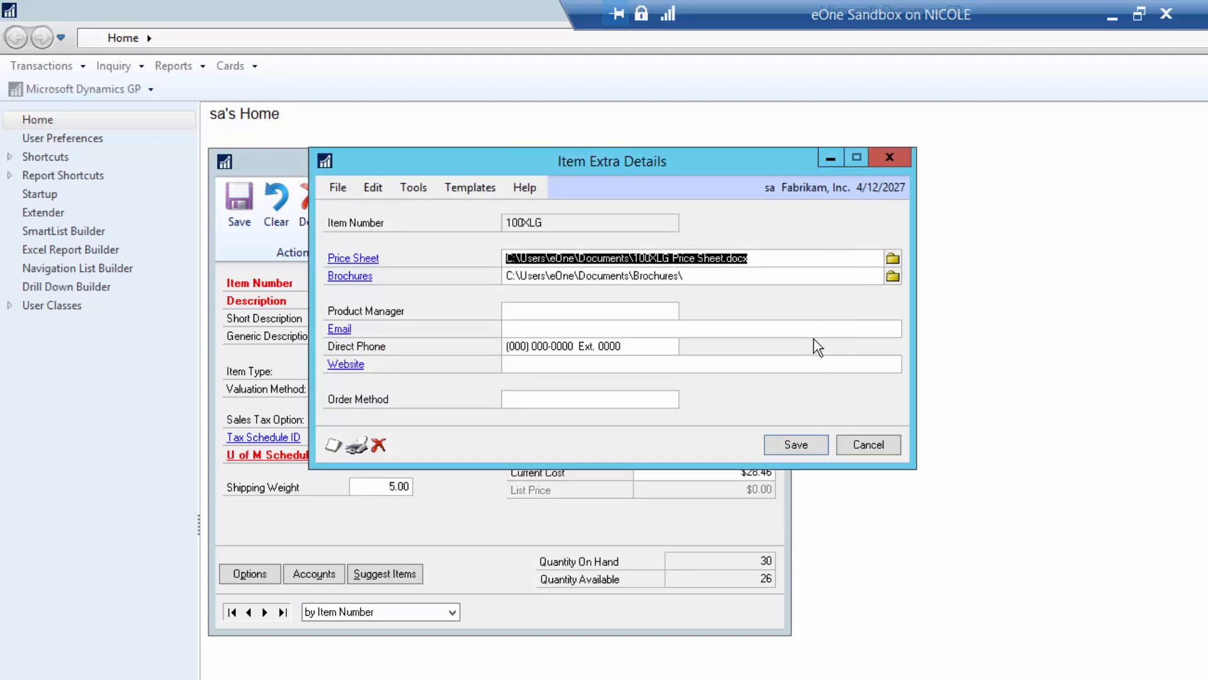
- Enter the product manager's name, e-mail address and direct phone number
click(540, 313)
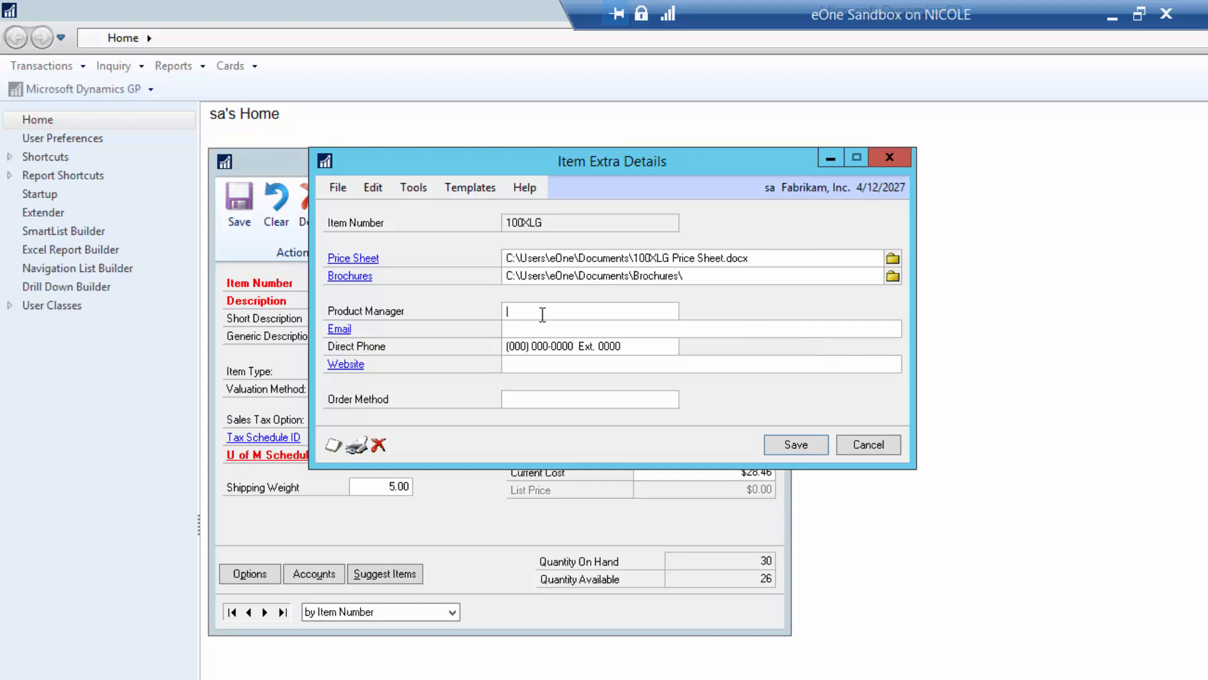
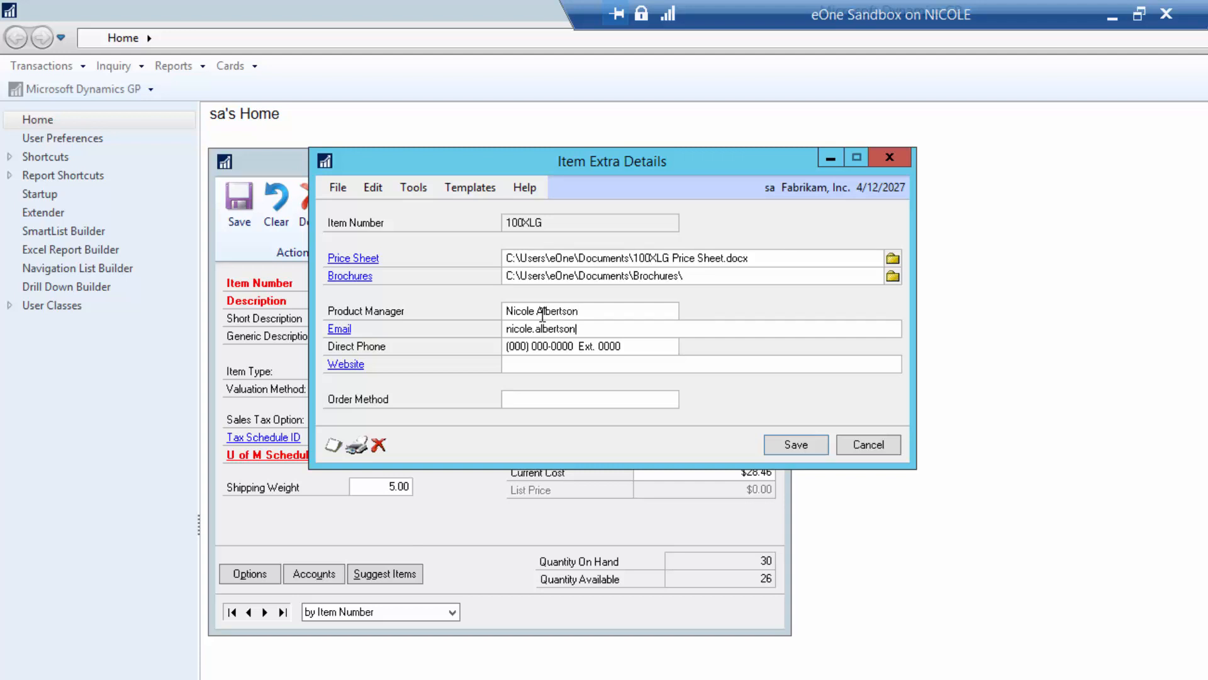
key(Tab)
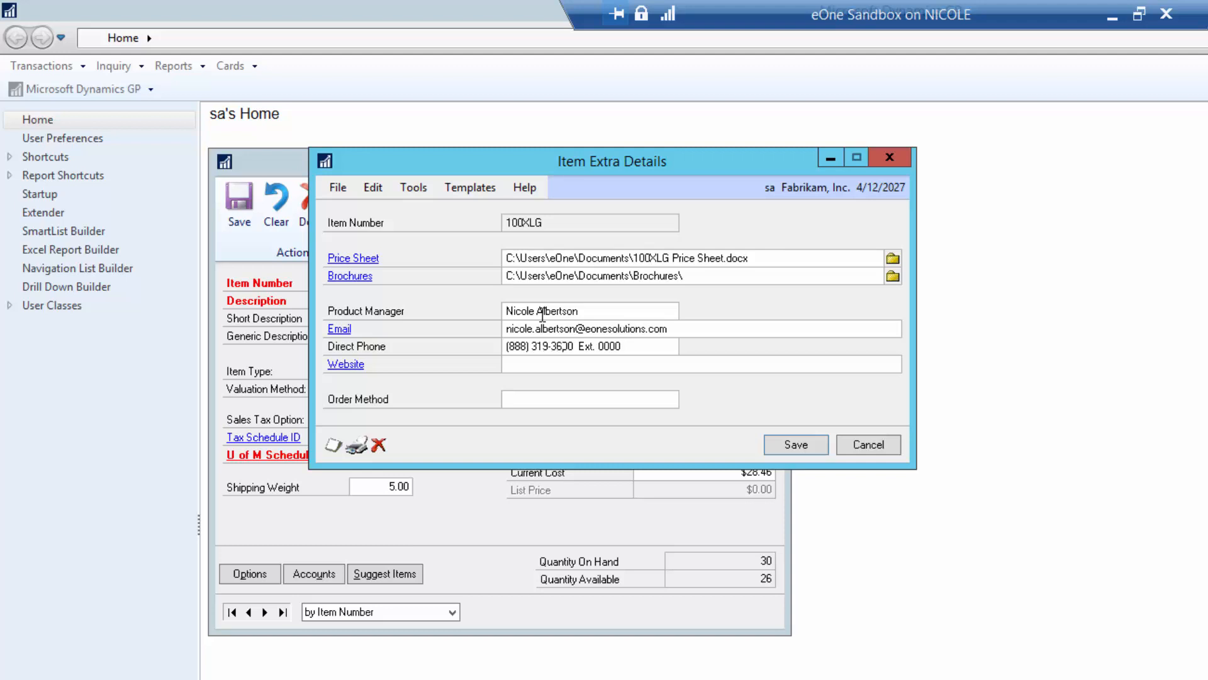
click(552, 369)
text(www.eonesolutions.com)
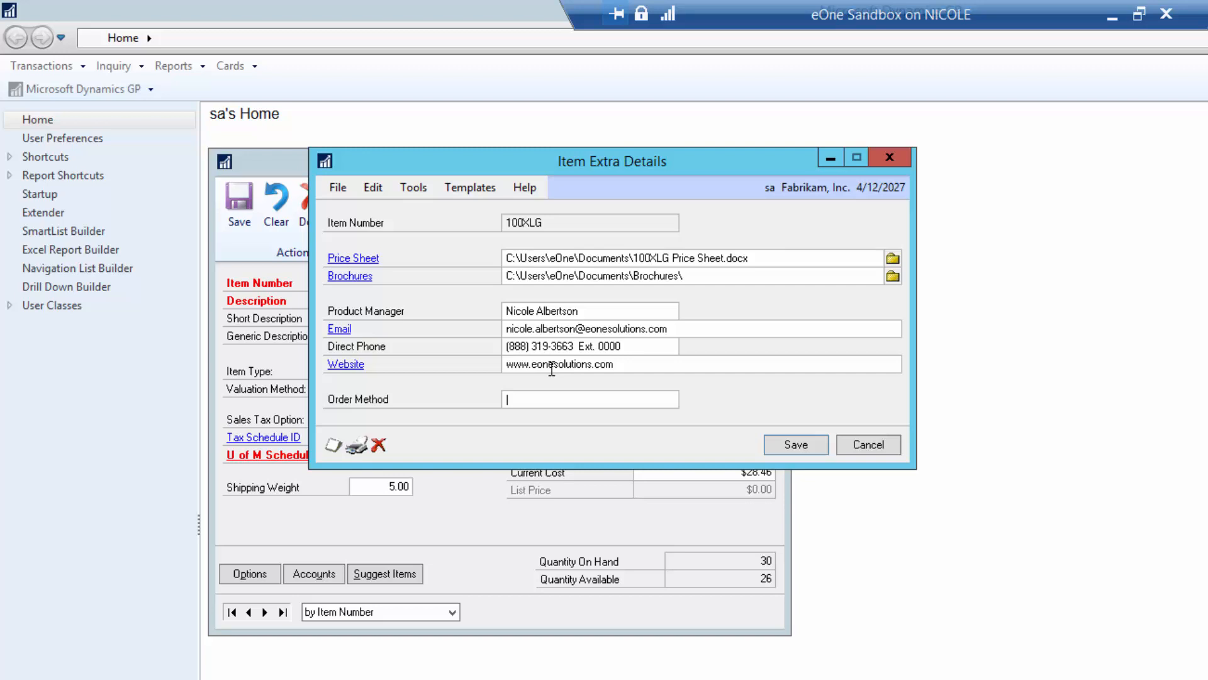
text(Online)
click(791, 452)
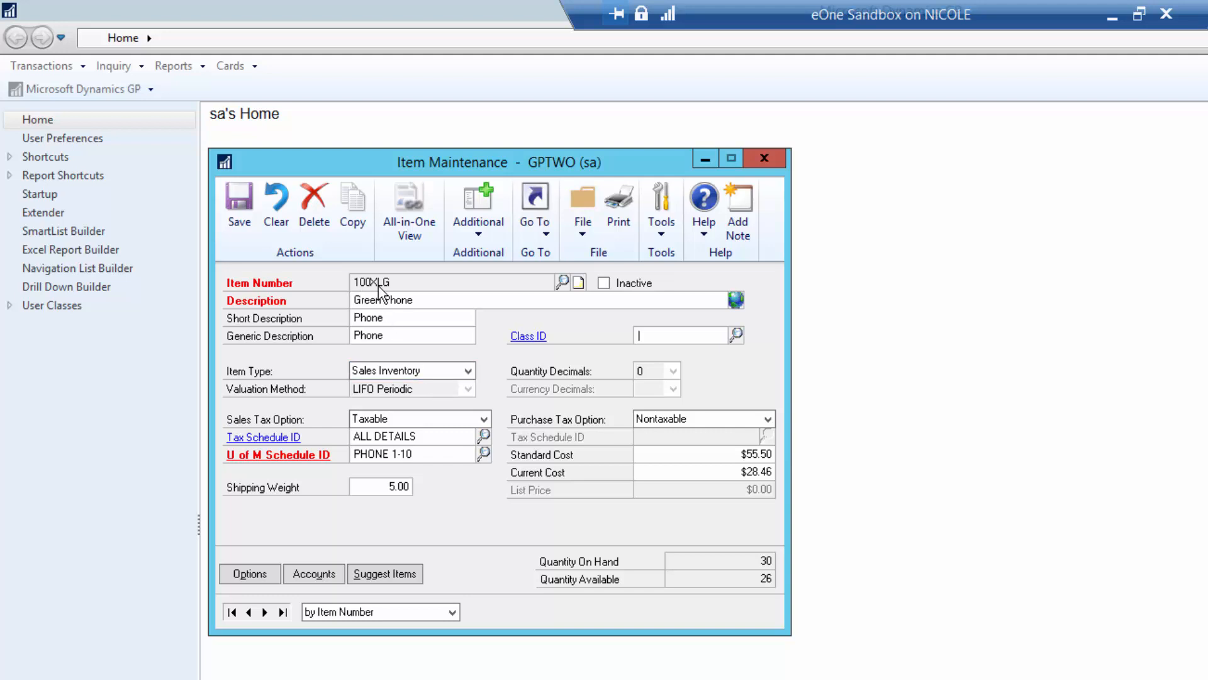
click(265, 612)
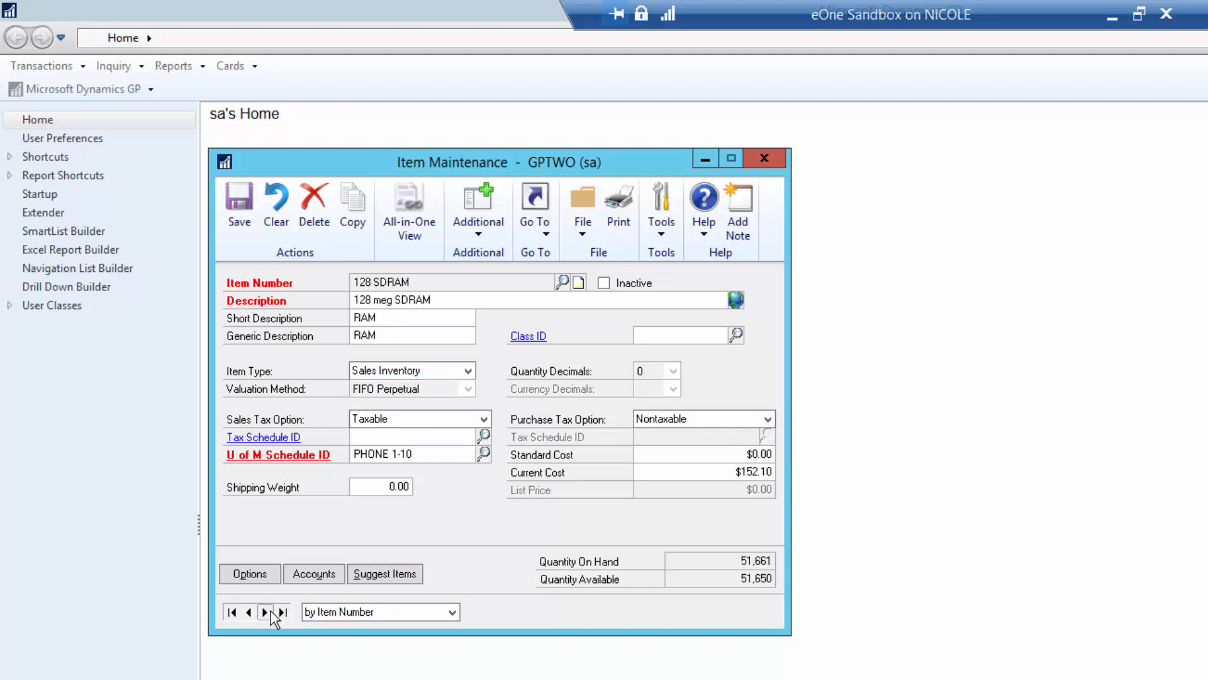
click(496, 244)
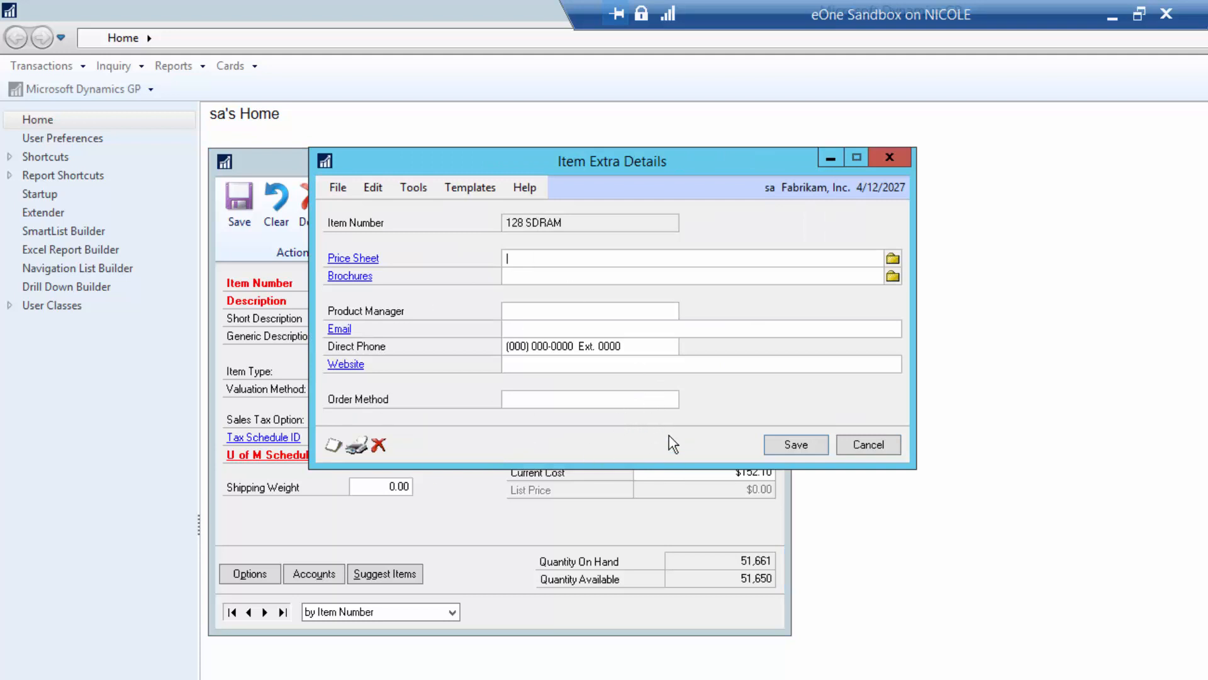
click(869, 443)
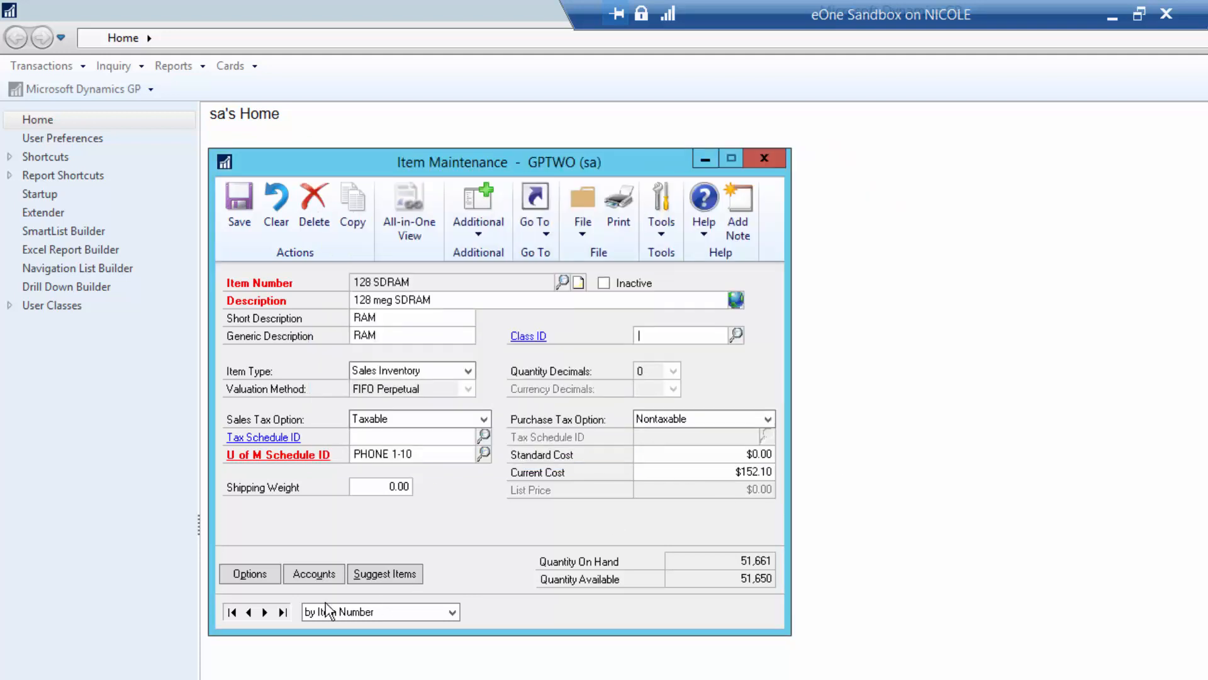
click(249, 611)
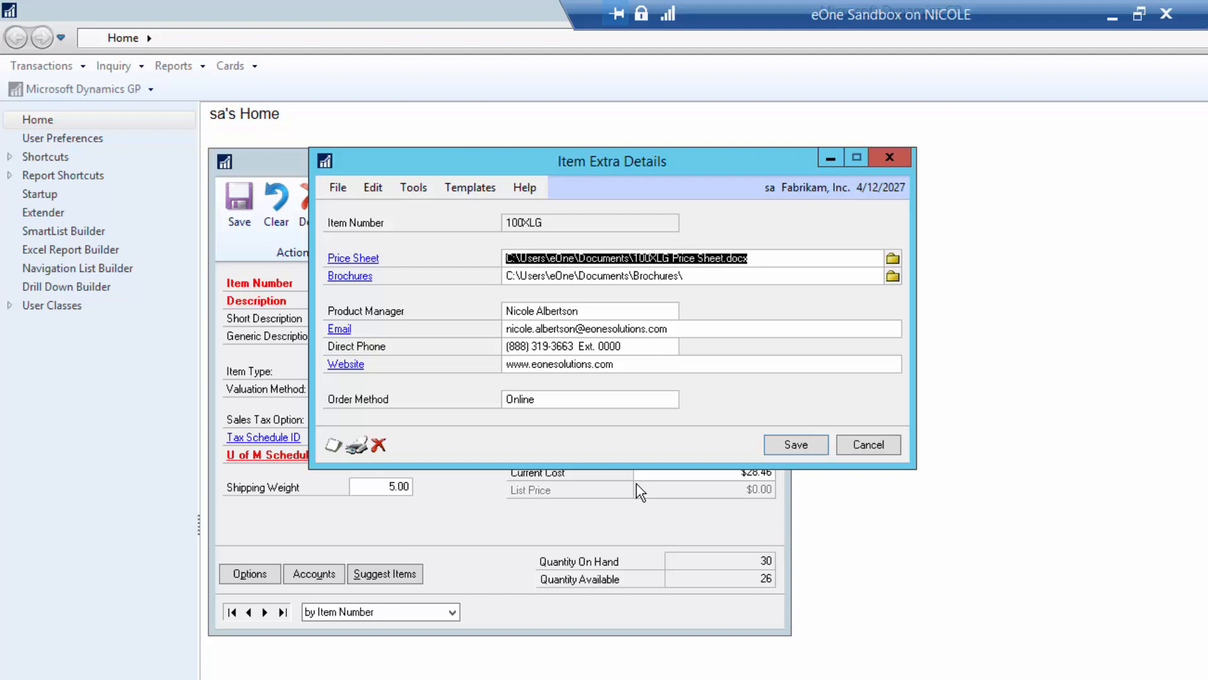
click(867, 444)
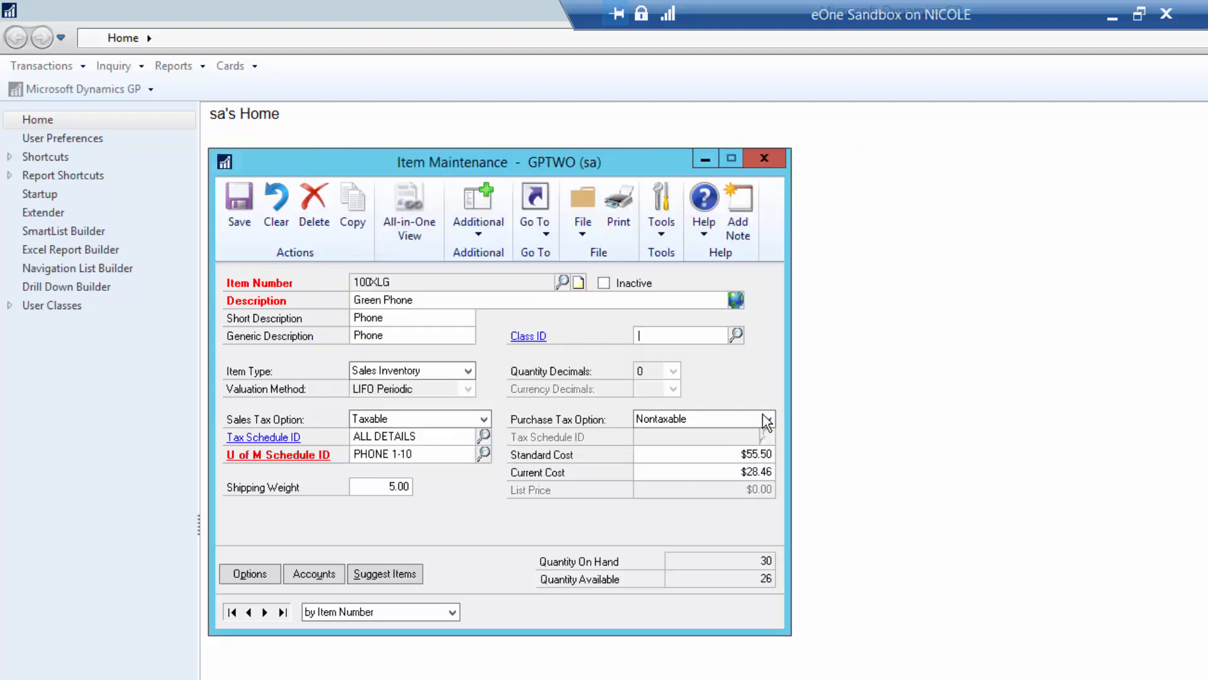
click(476, 234)
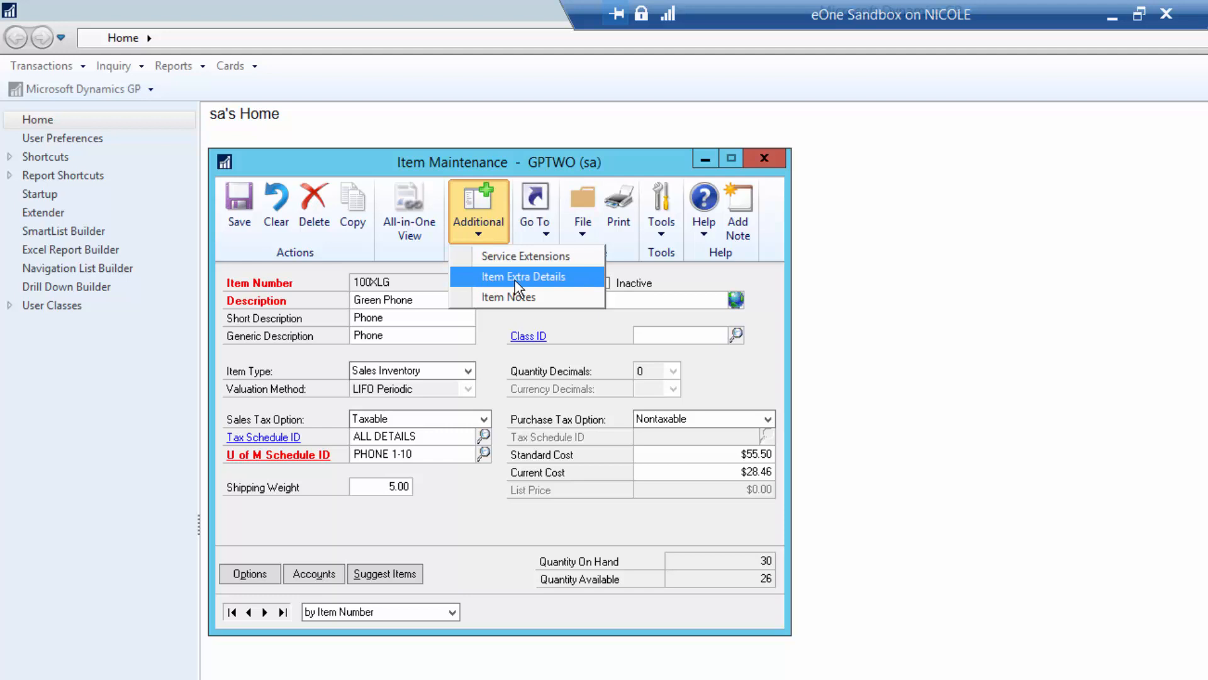
click(651, 340)
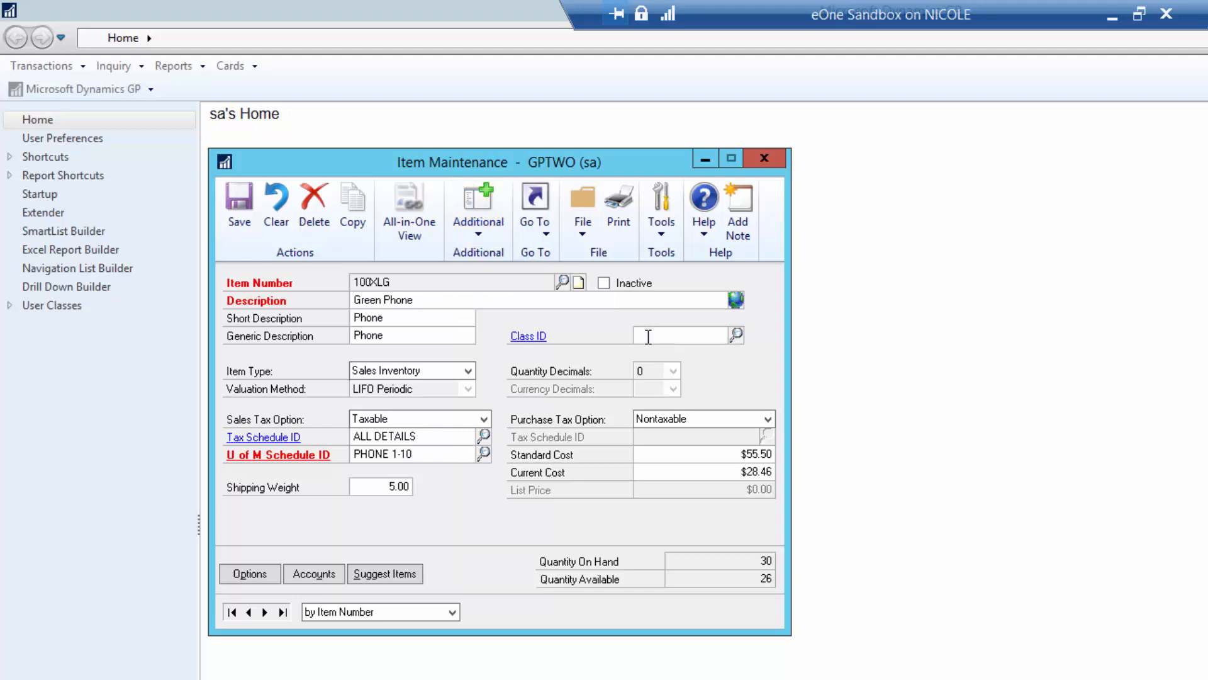
click(469, 340)
click(647, 340)
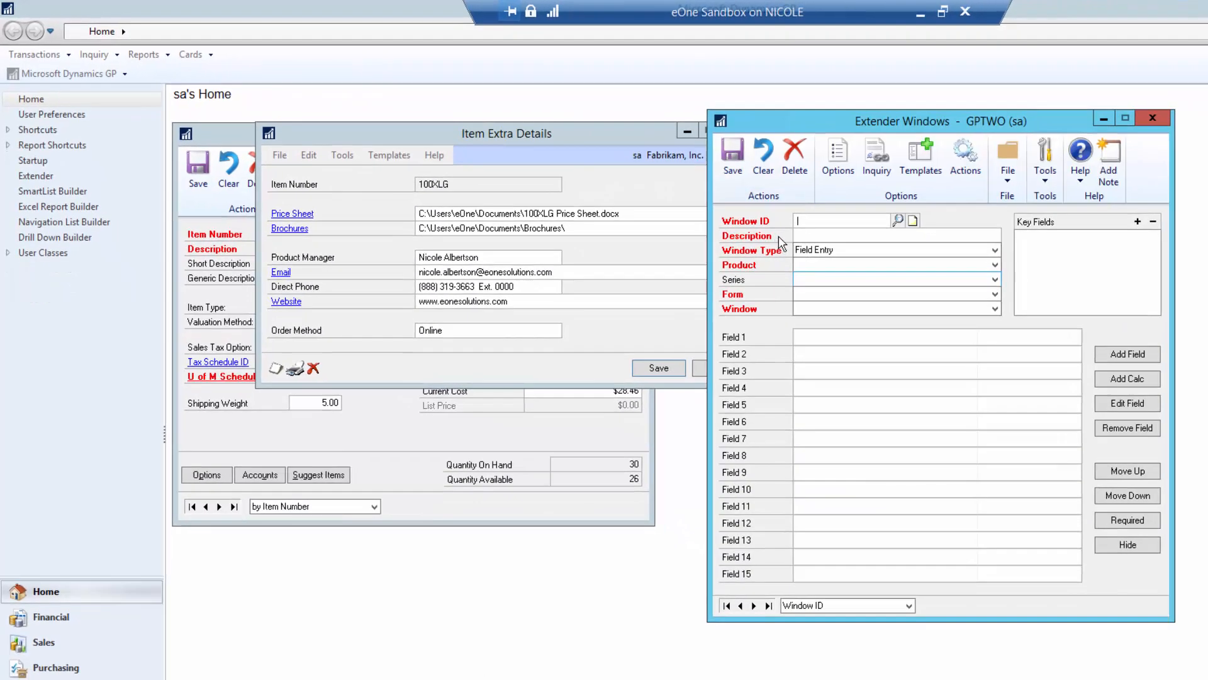
- Load the ITEM EXTRA definition in Extender Windows, keeping Microsoft Dynamics GP as product
click(898, 220)
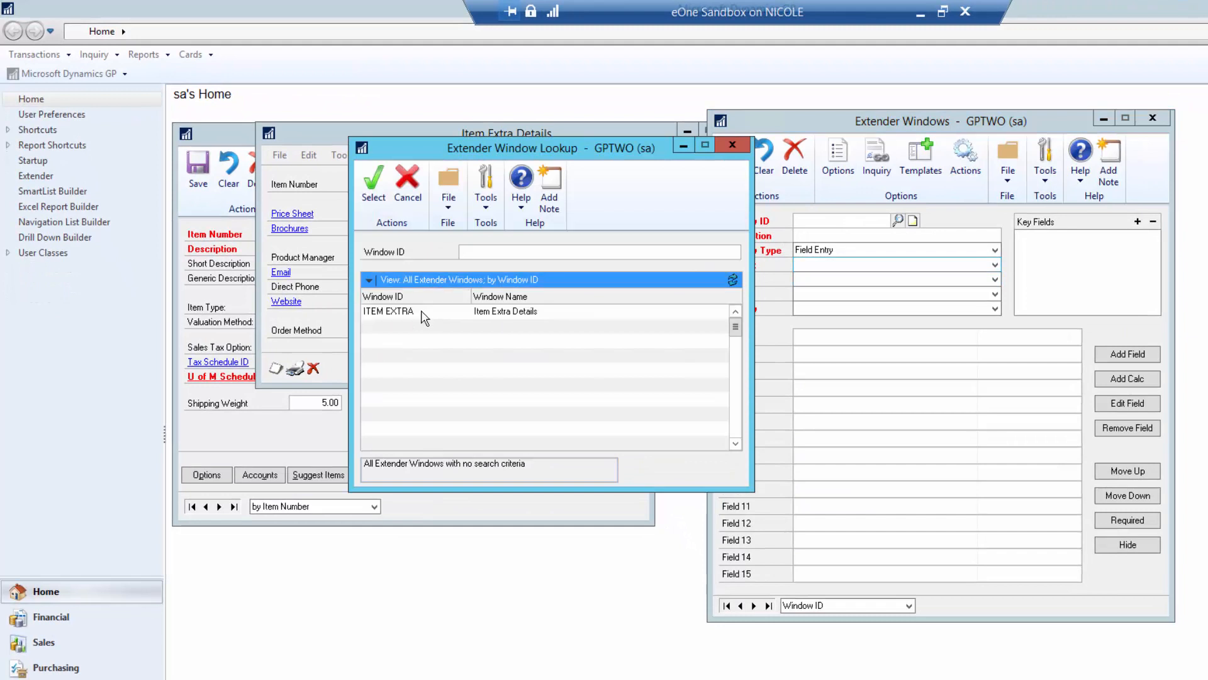
double_click(424, 321)
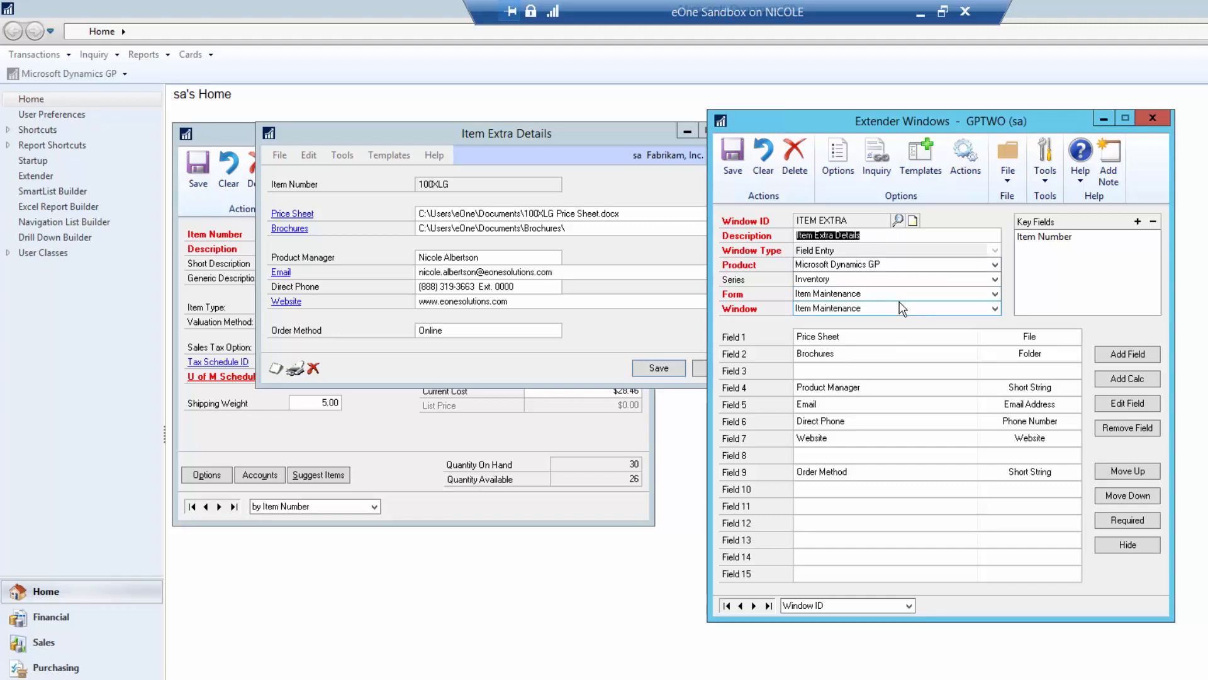
click(894, 264)
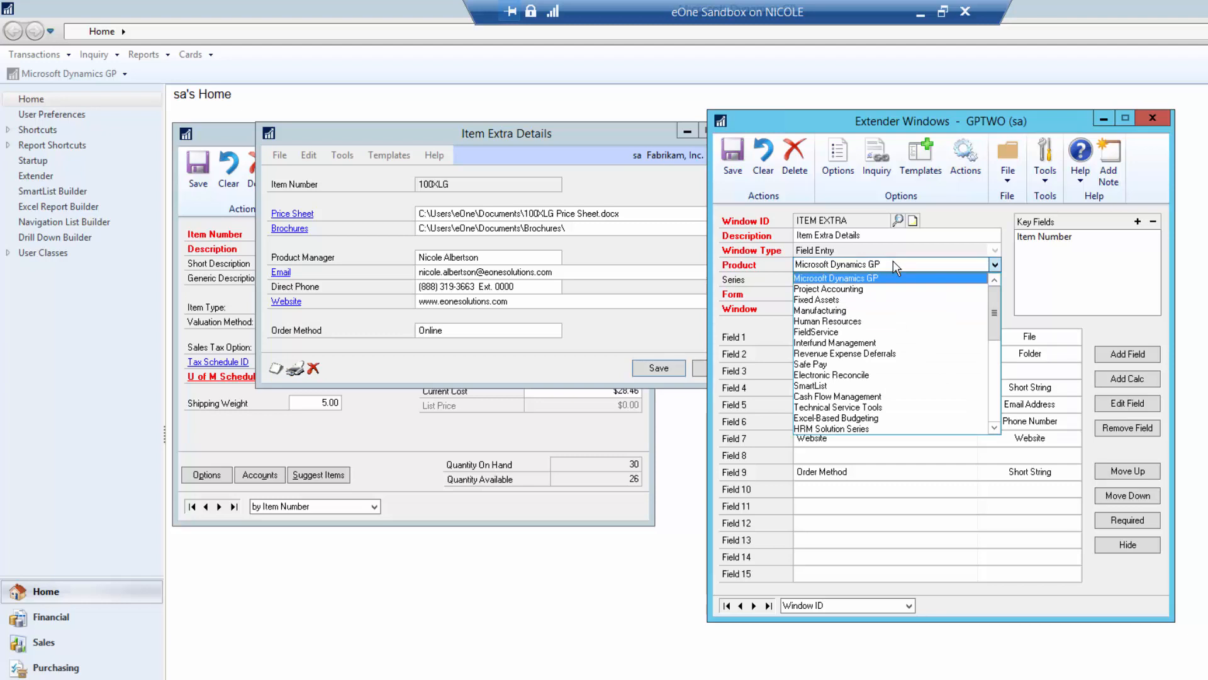
click(894, 262)
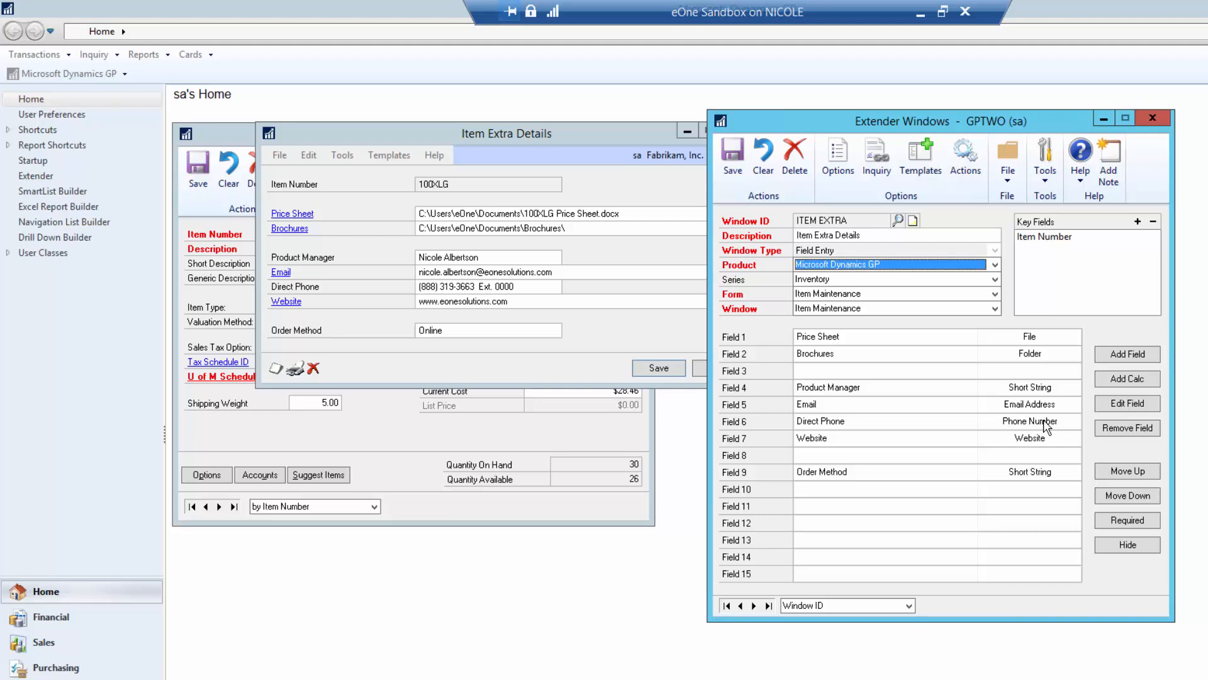
- Create Field 11 with prompt Target Market and field type List
double_click(825, 507)
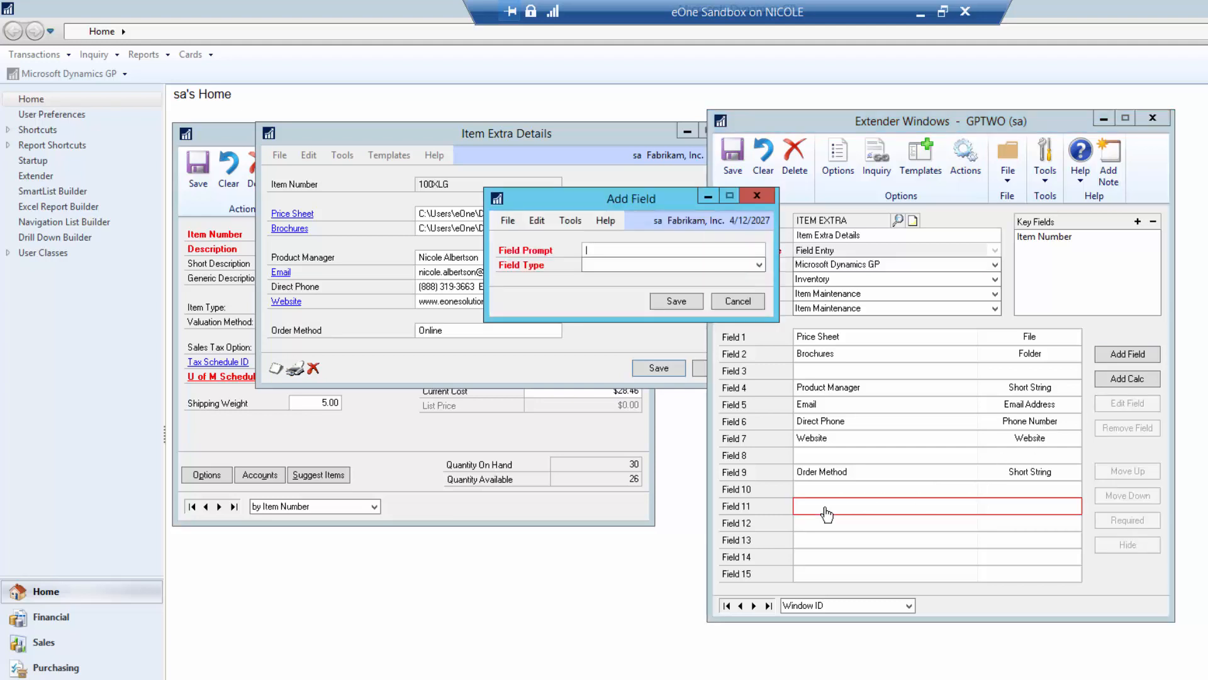
text(Target Market)
key(Tab)
click(618, 265)
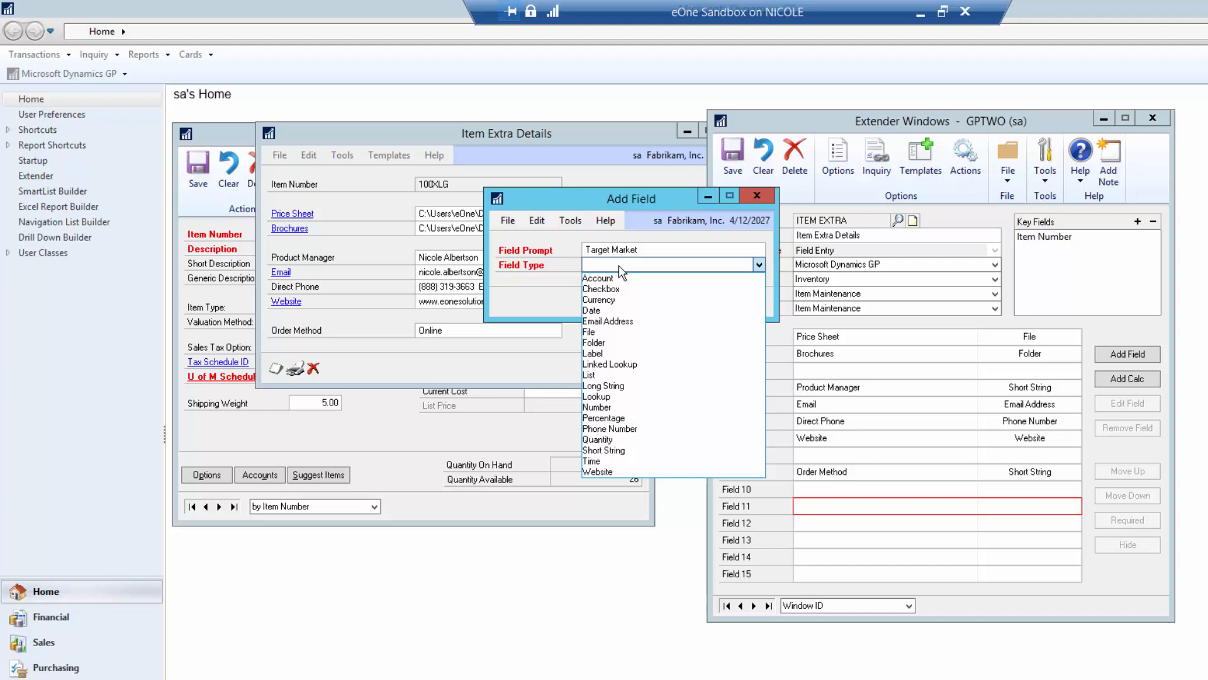
click(623, 375)
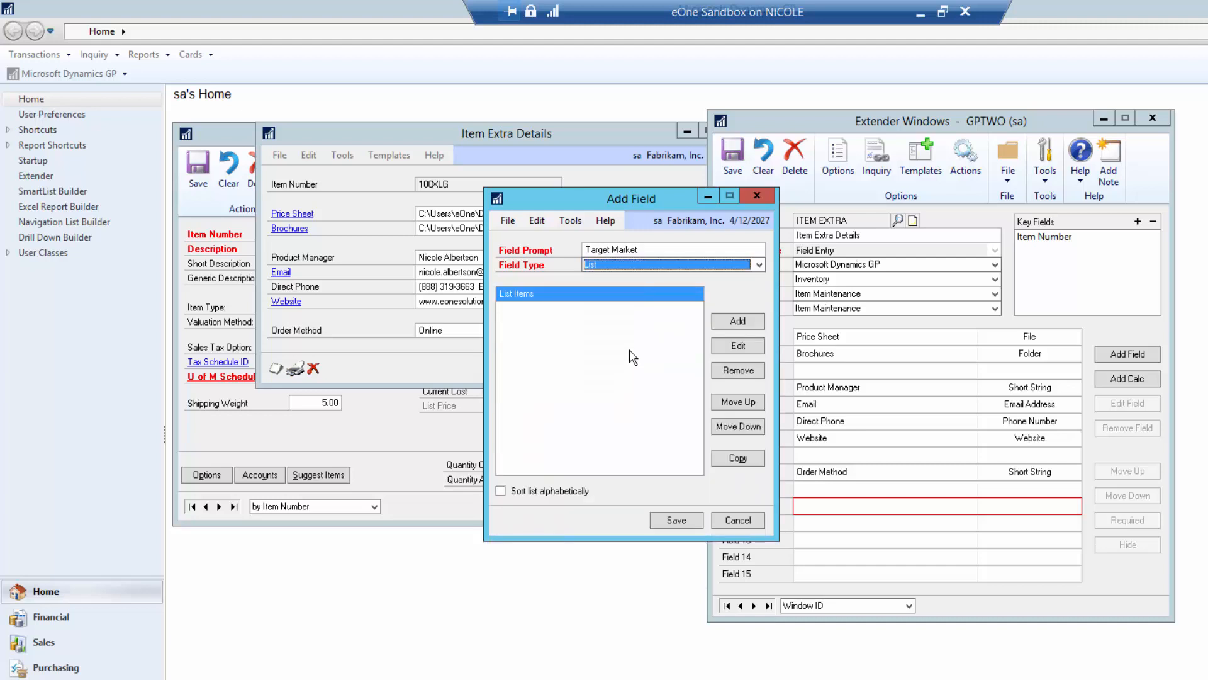
- Add list items SMB, Government, Consumer and Enterprise, then save the field and ITEM EXTRA
click(747, 324)
text(SMB )
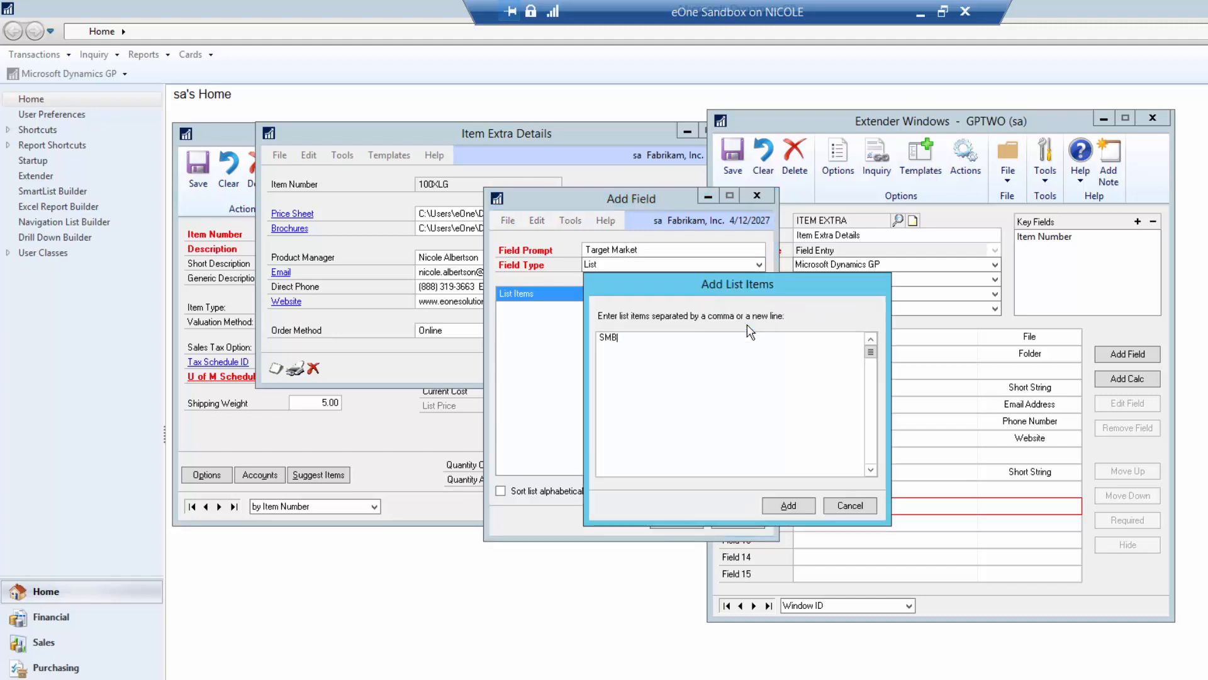
text(Governm)
text(ent )
text(Consu)
text(mer )
text(Enterprise)
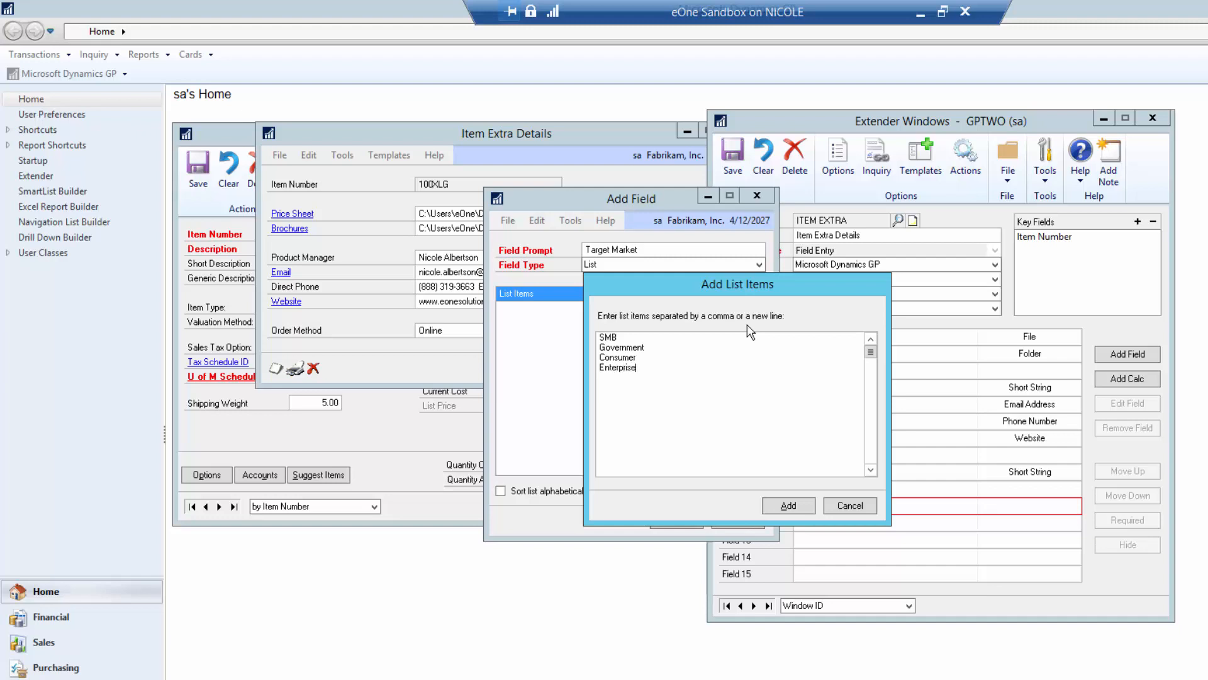
click(789, 506)
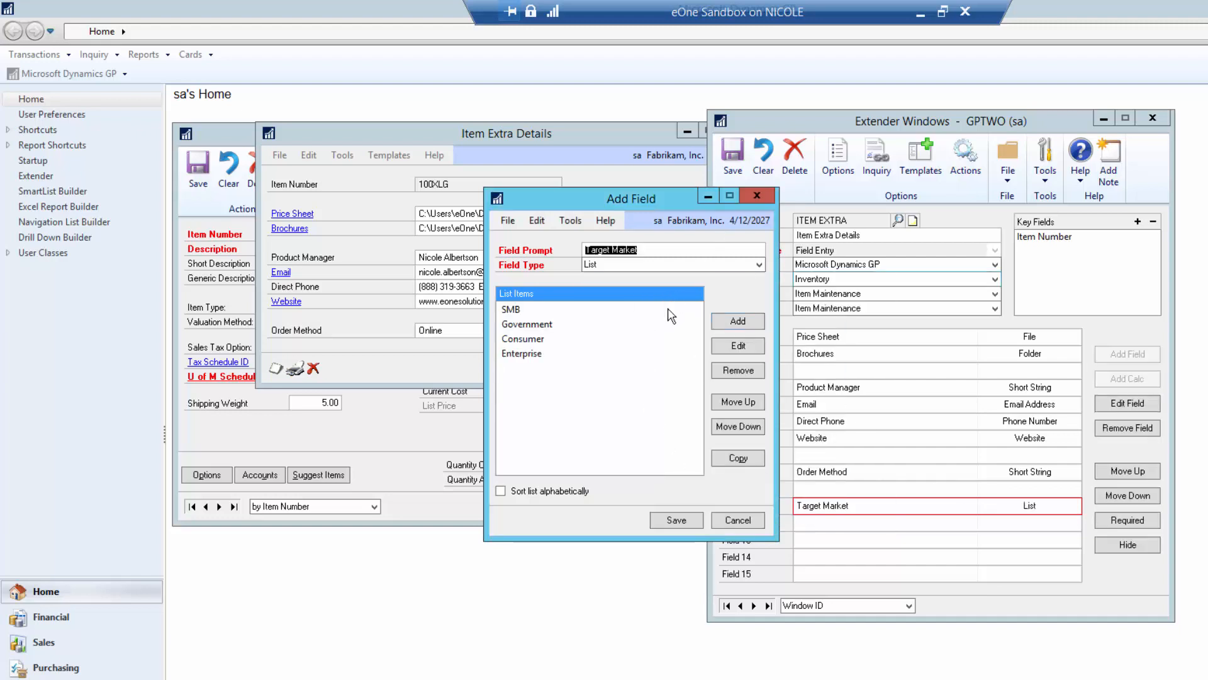
click(684, 517)
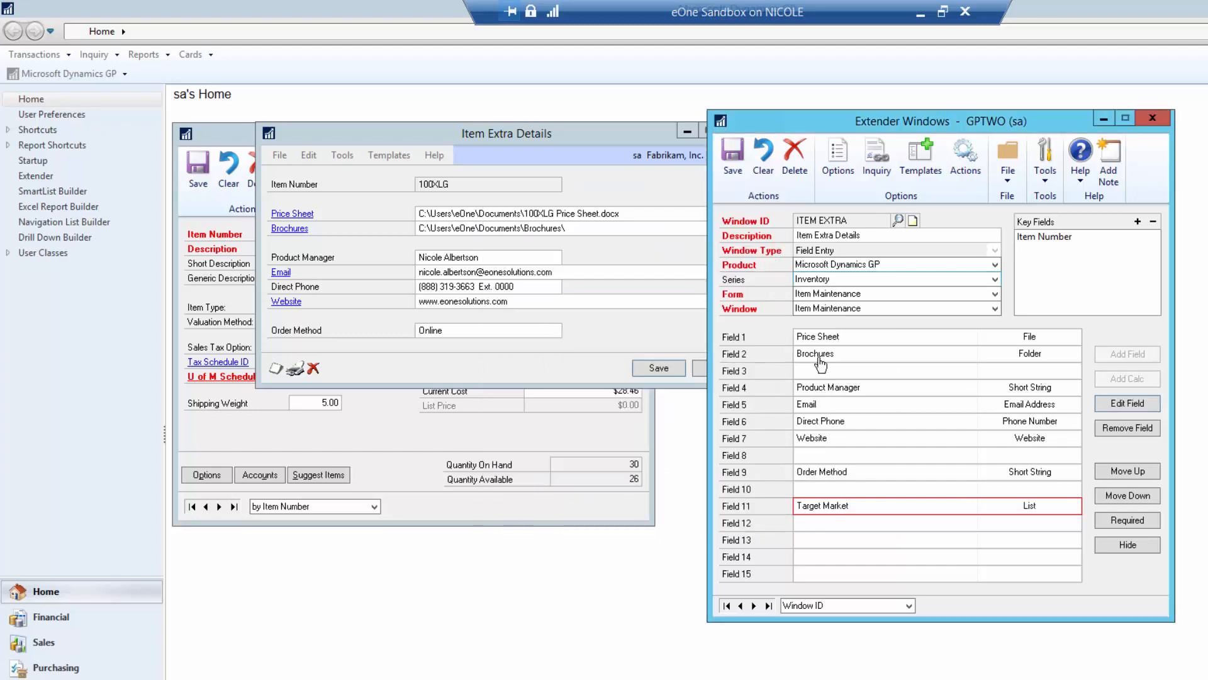
click(744, 175)
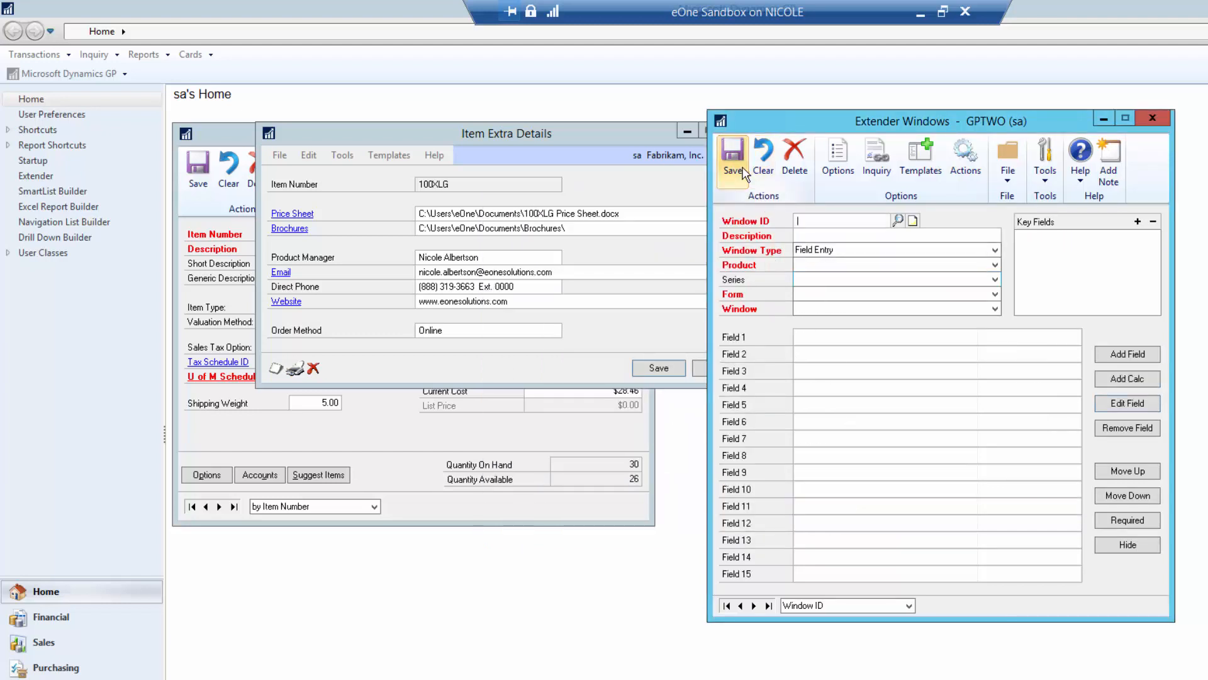
- Choose Government as 100XLG's Target Market and save the Item Extra Details
click(697, 369)
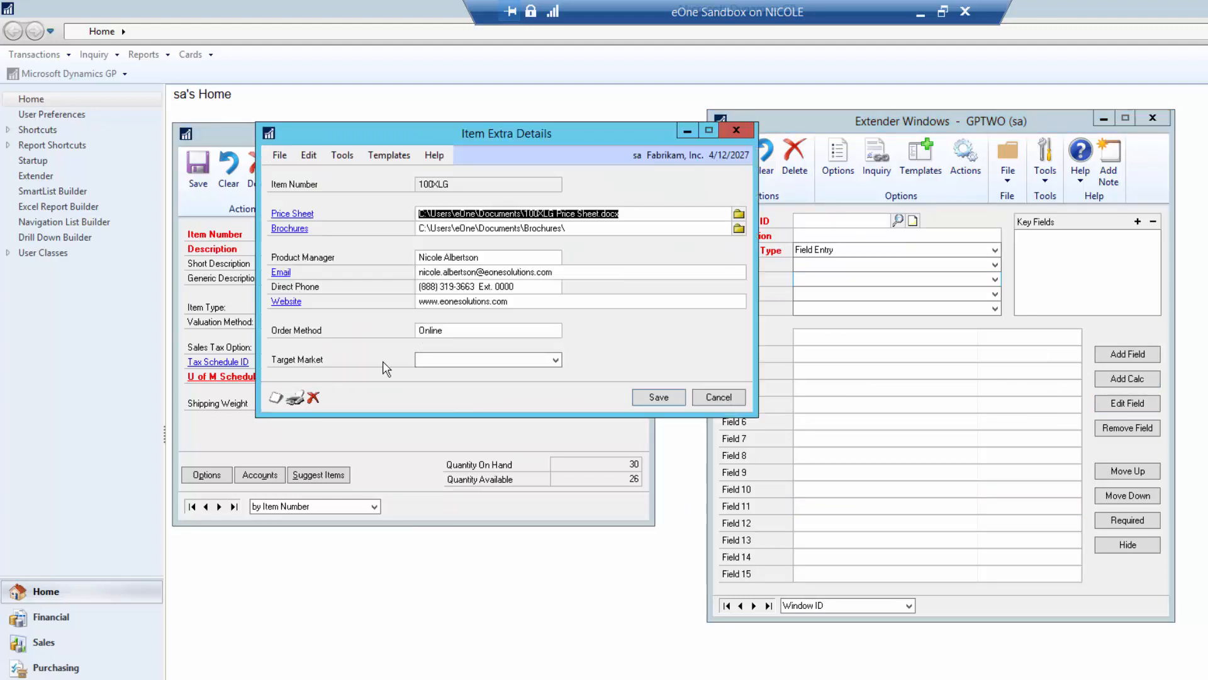
click(438, 364)
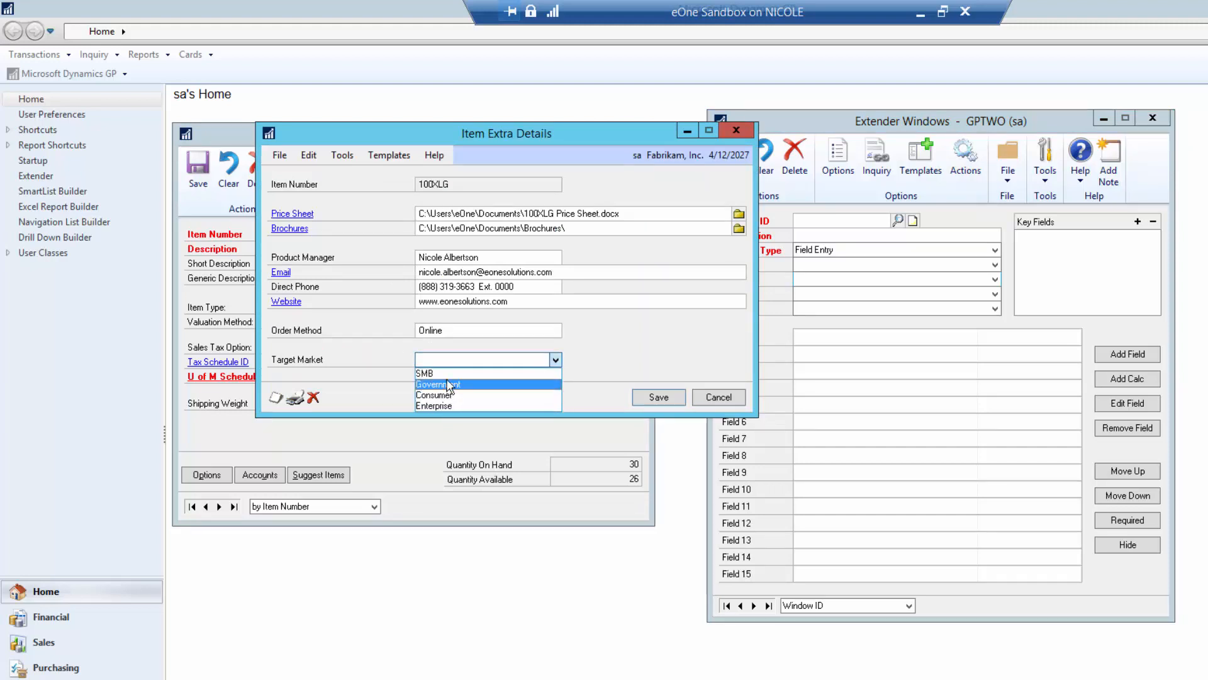
click(448, 384)
click(657, 397)
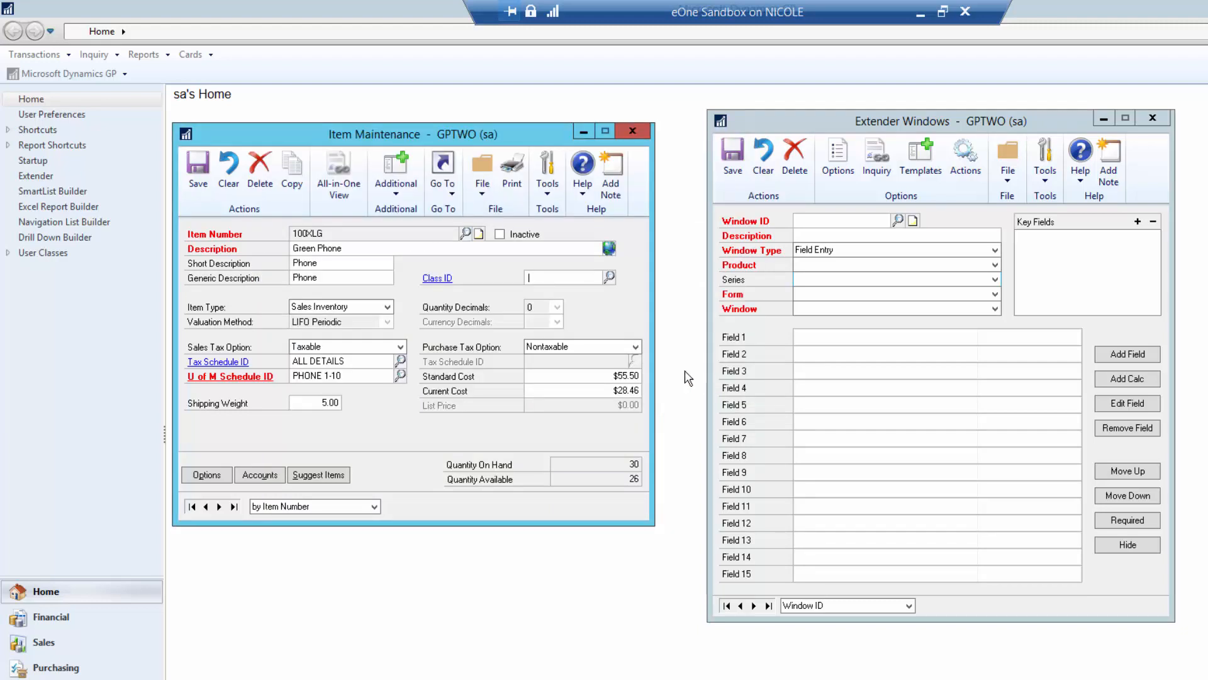
- Reload the ITEM EXTRA definition through the Window ID lookup, then clear the Extender Windows form
click(898, 221)
click(480, 311)
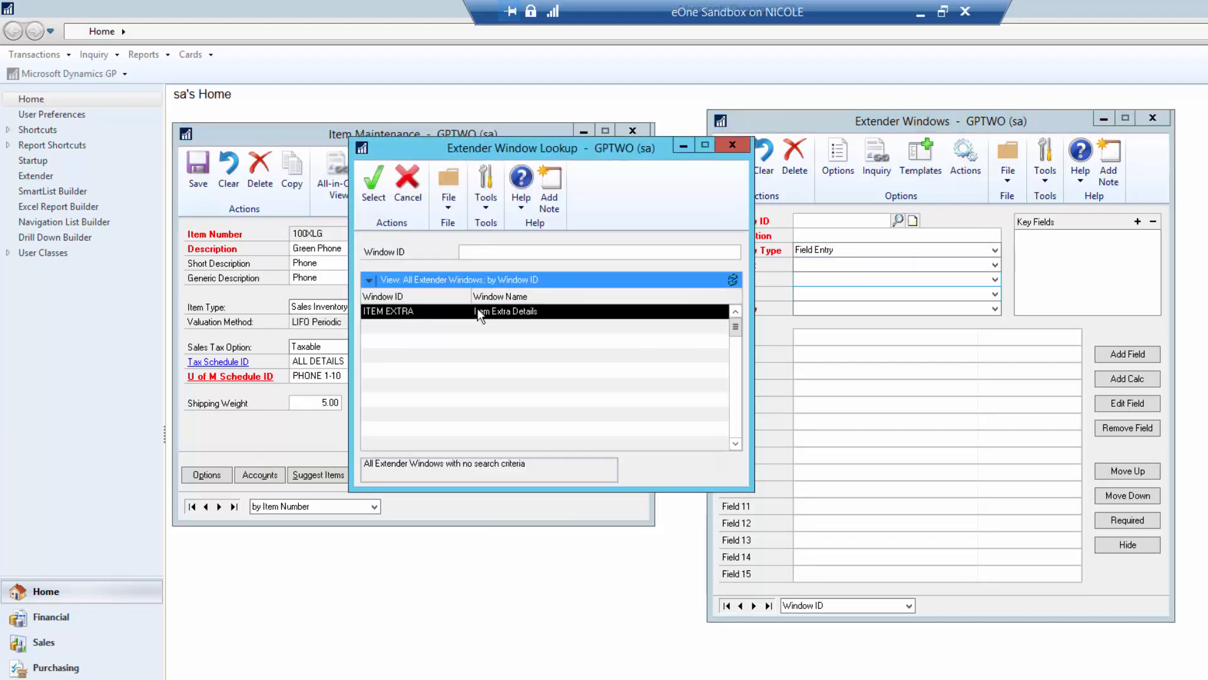
double_click(480, 311)
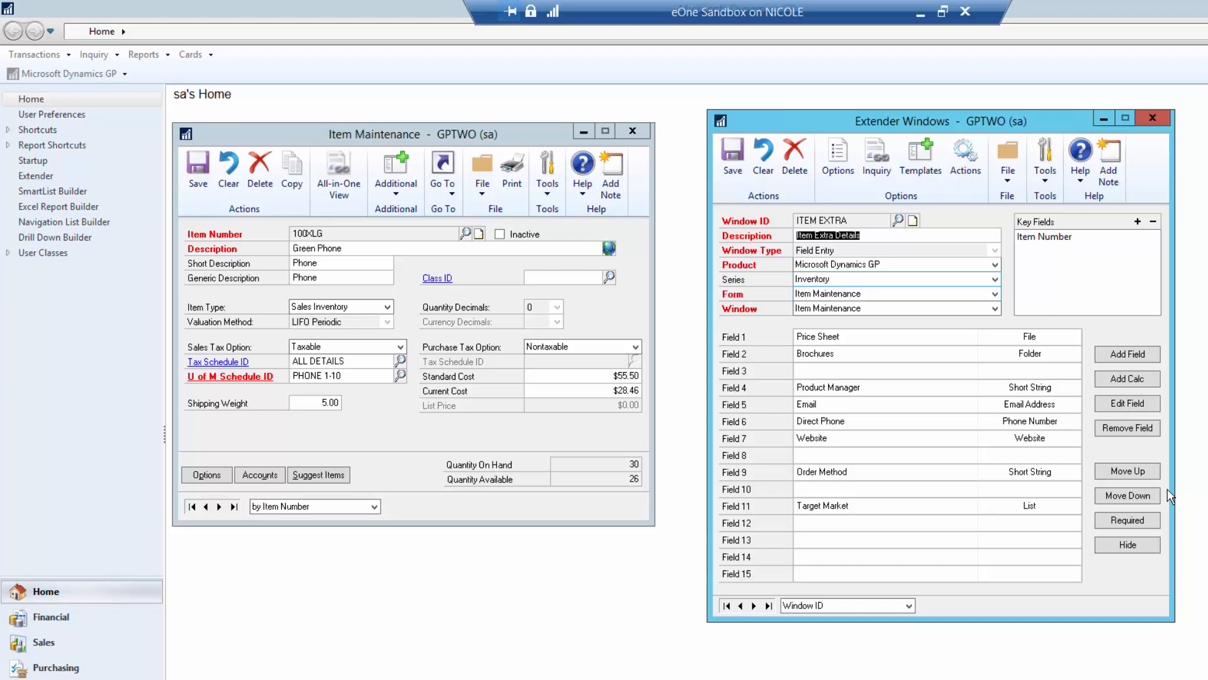
click(773, 165)
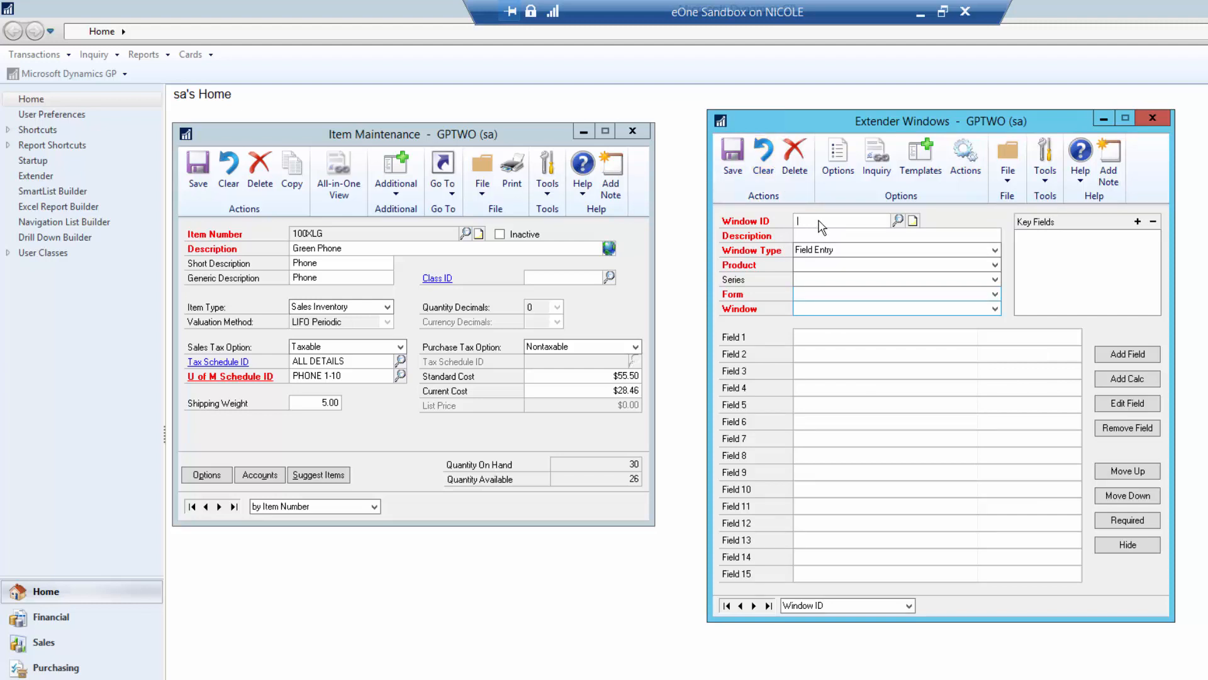
- Close Item Maintenance and open Customer Address Maintenance from Cards > Sales > Addresses
click(633, 130)
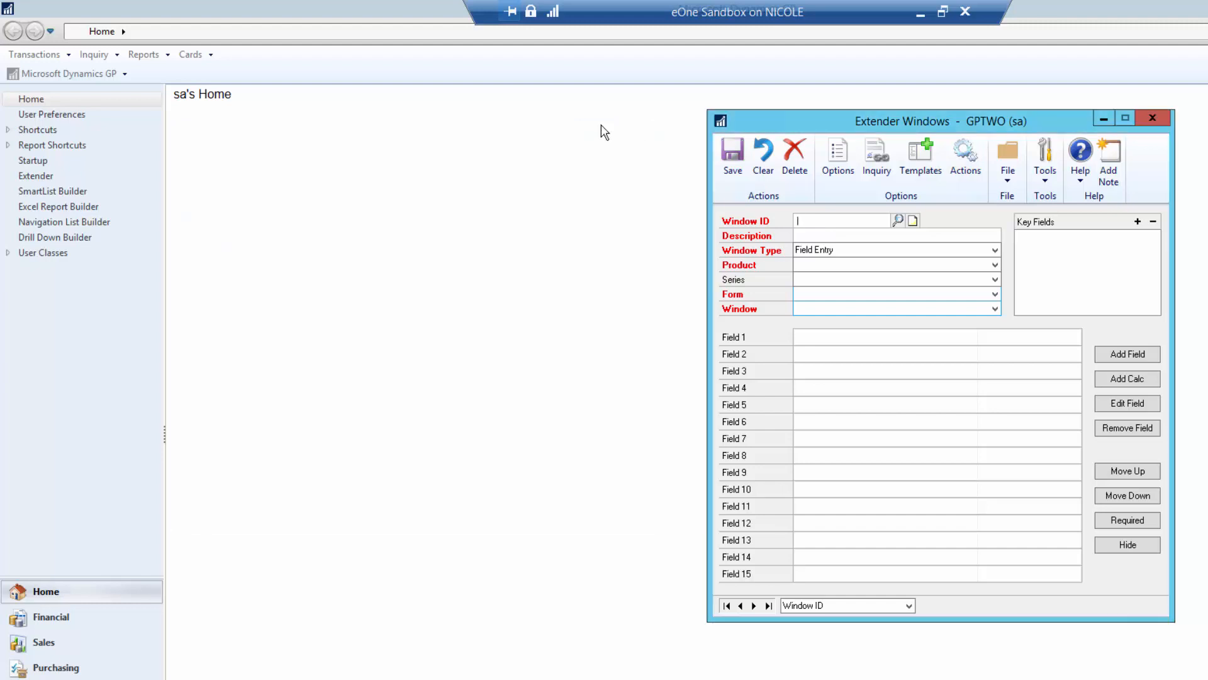
click(188, 55)
click(189, 55)
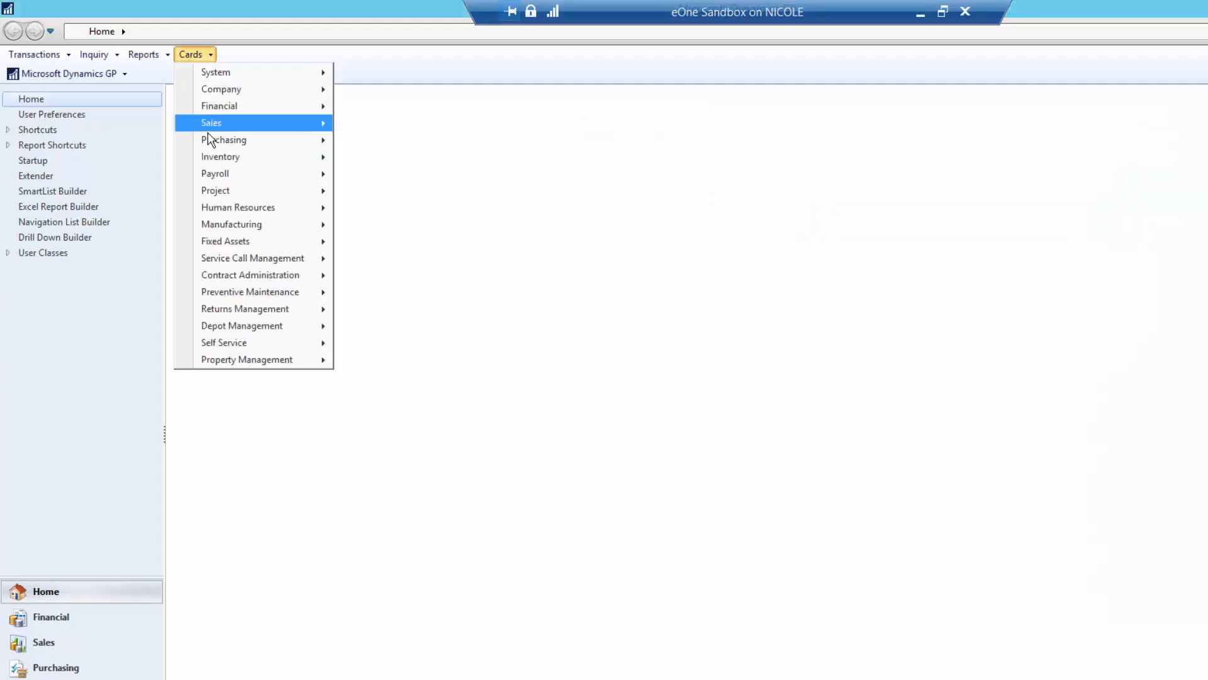
mouse_move(211, 123)
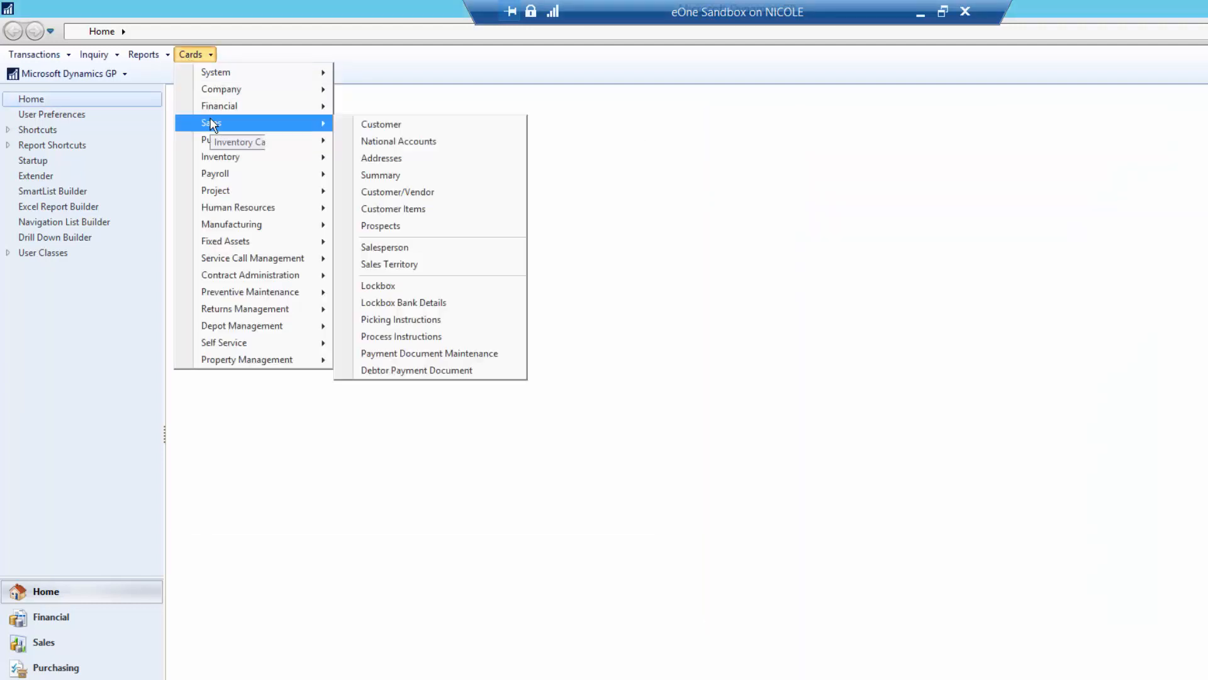
click(399, 159)
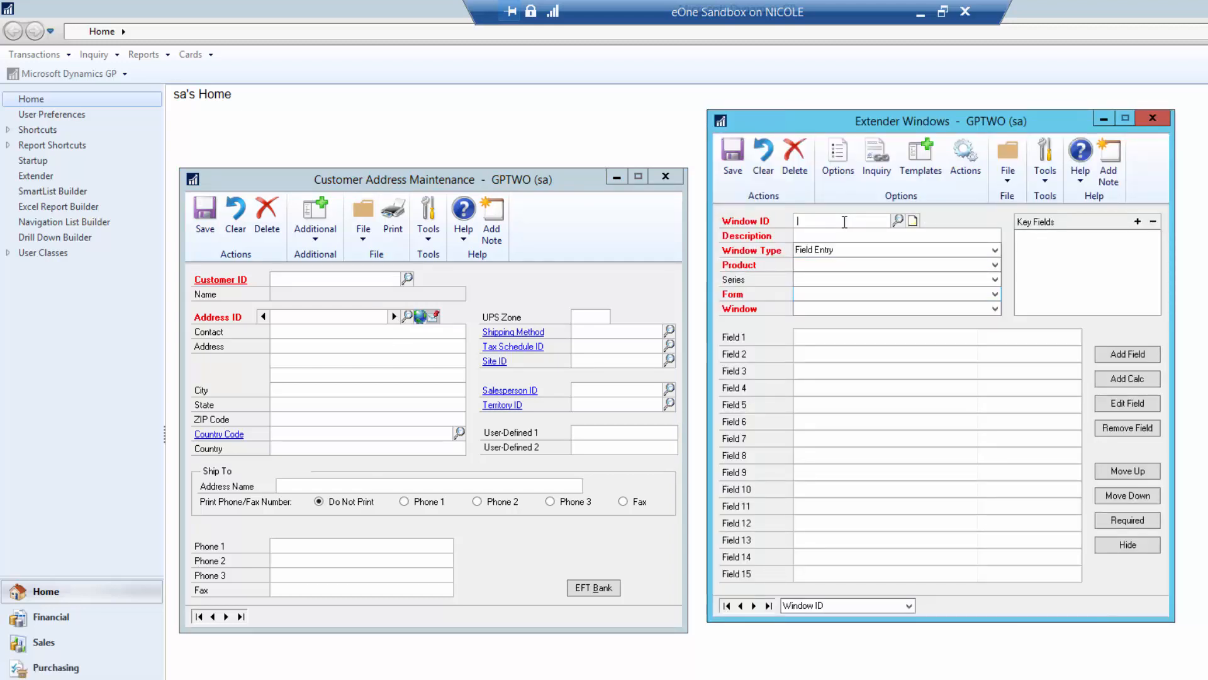
- Give the new Extender window ID CUSTSHIPINFO and description 'Customer Shipping Information'
text(CUSTSHIPIN)
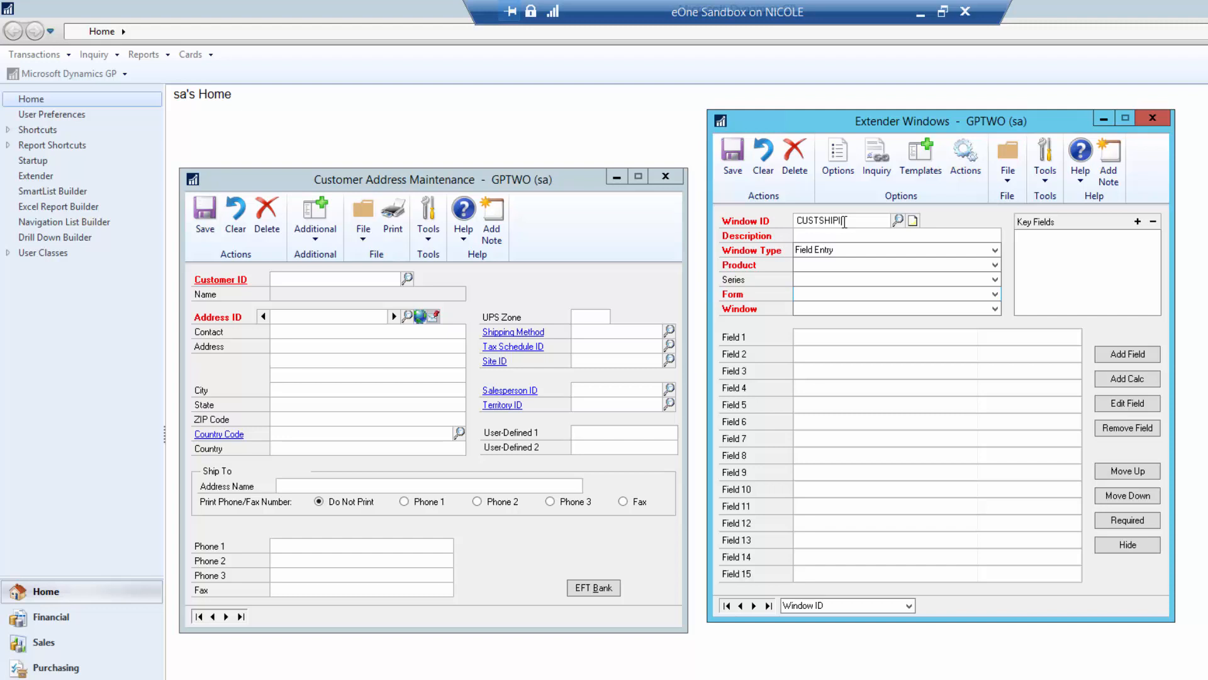
text(FO)
key(Tab)
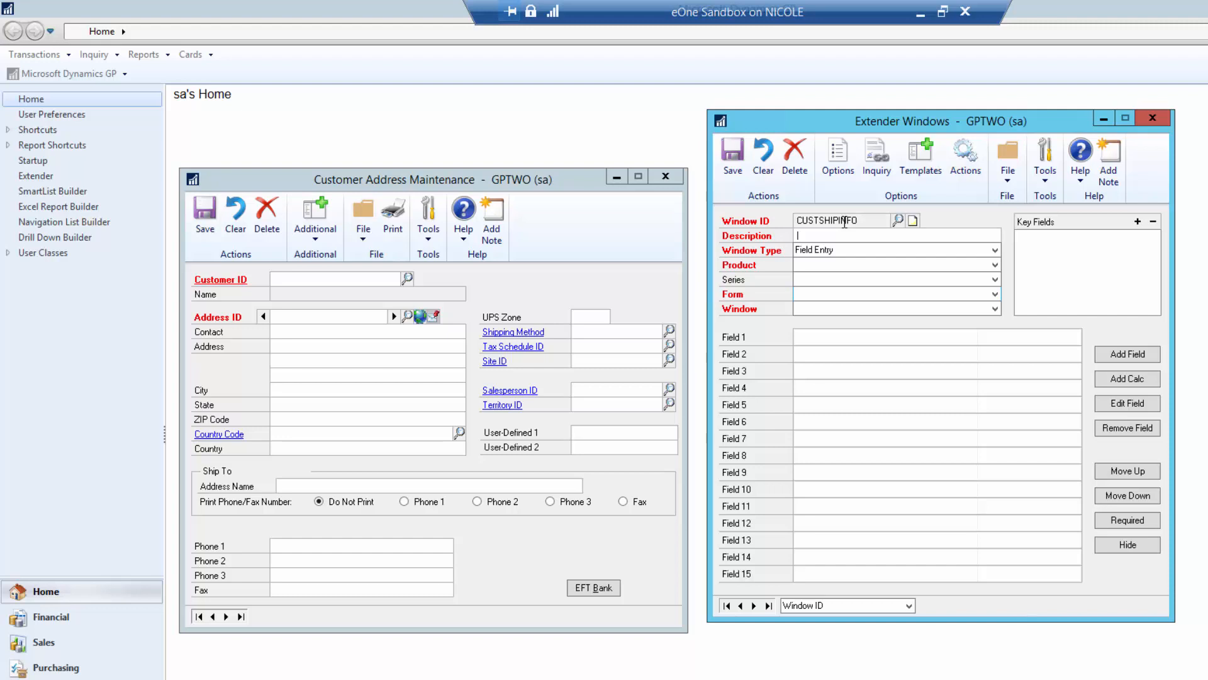
text(Customer Shipping Information)
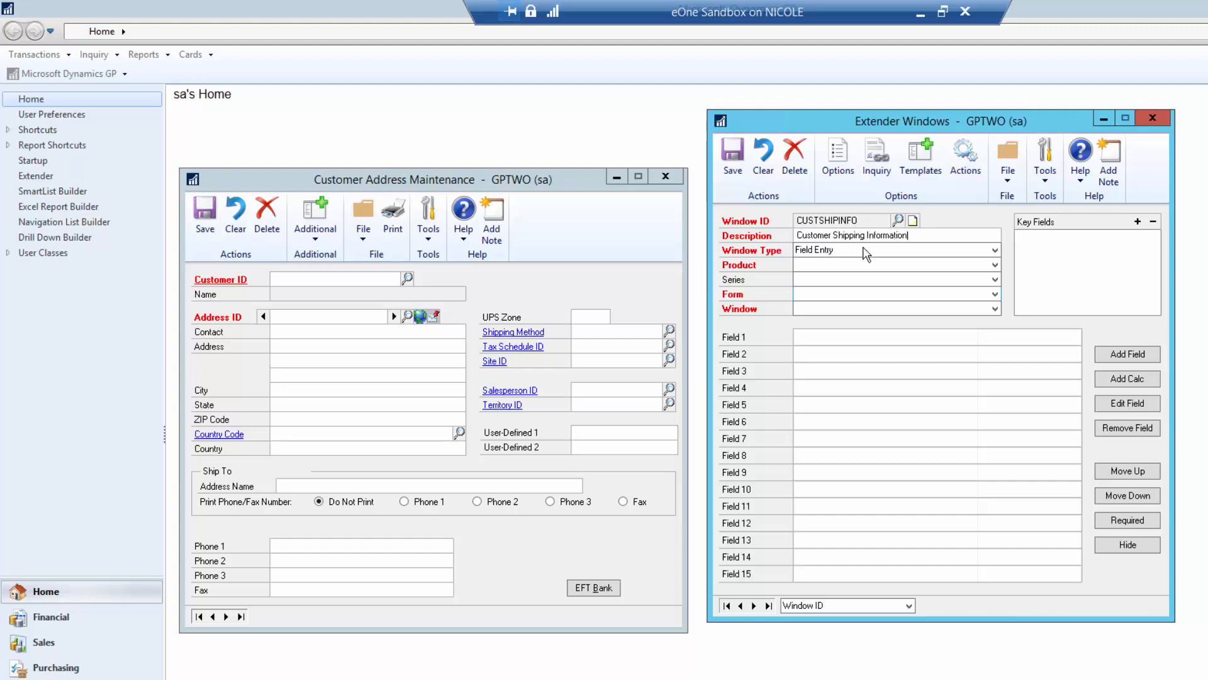
- Attach it to product Microsoft Dynamics GP, series Sales, form Customer Address Maintenance
click(850, 266)
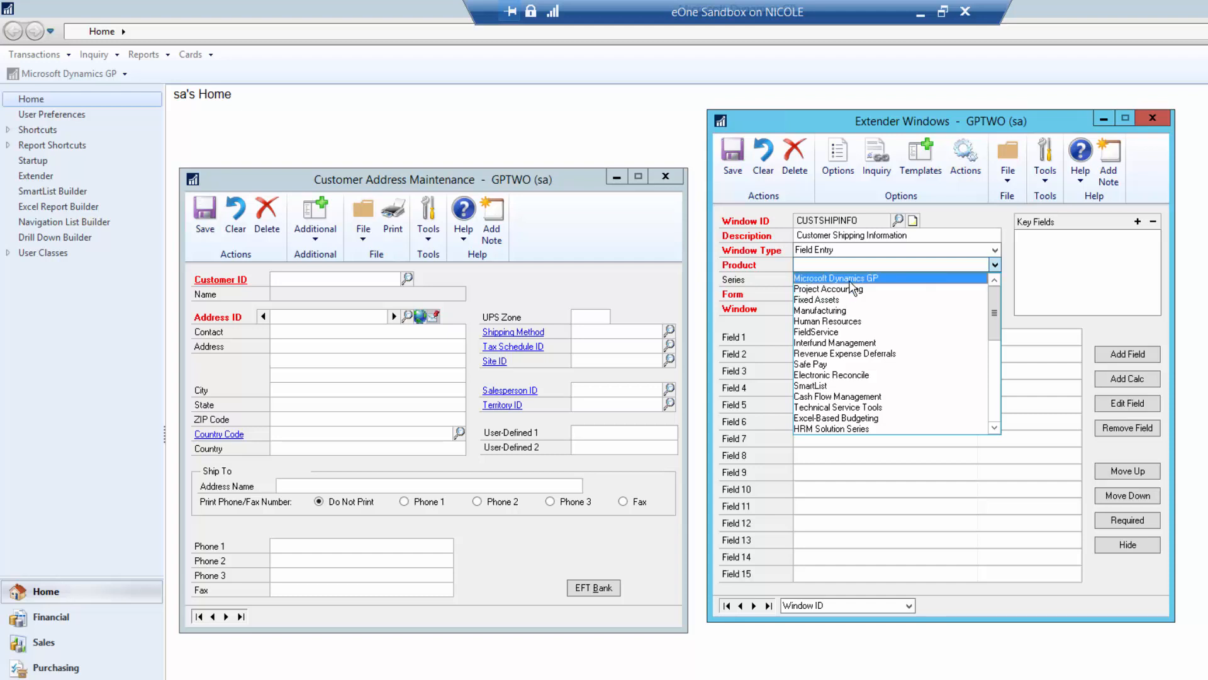
click(850, 281)
click(834, 280)
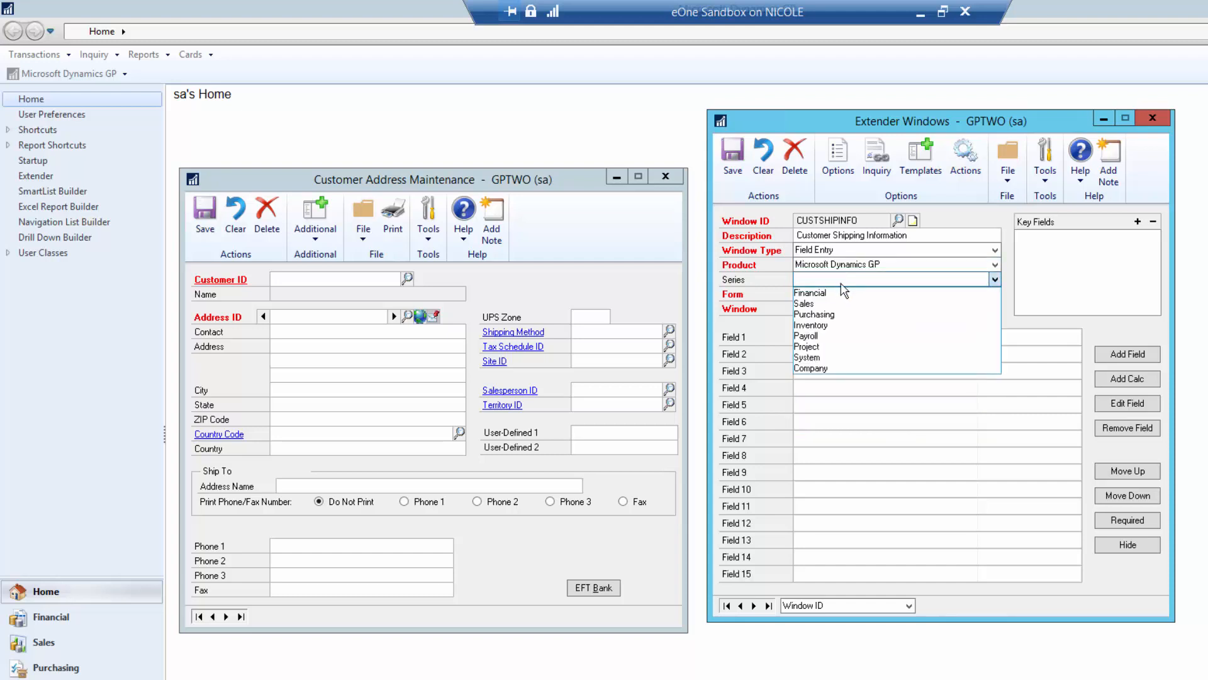
click(814, 306)
click(814, 294)
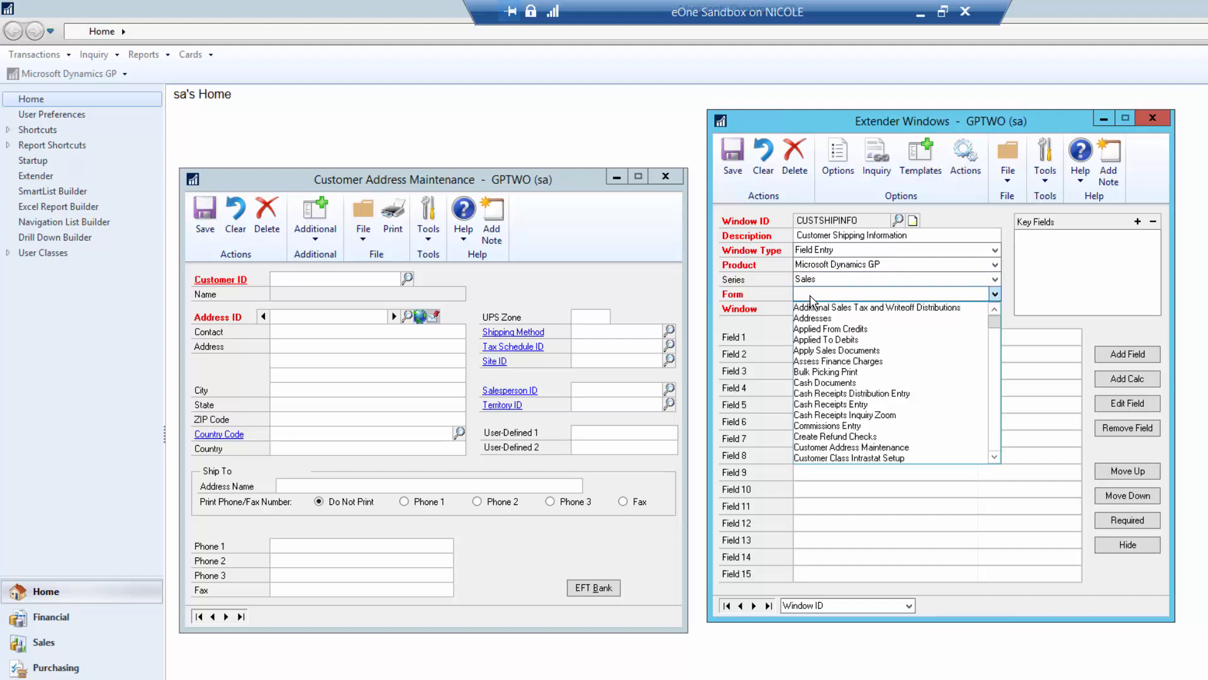
click(998, 425)
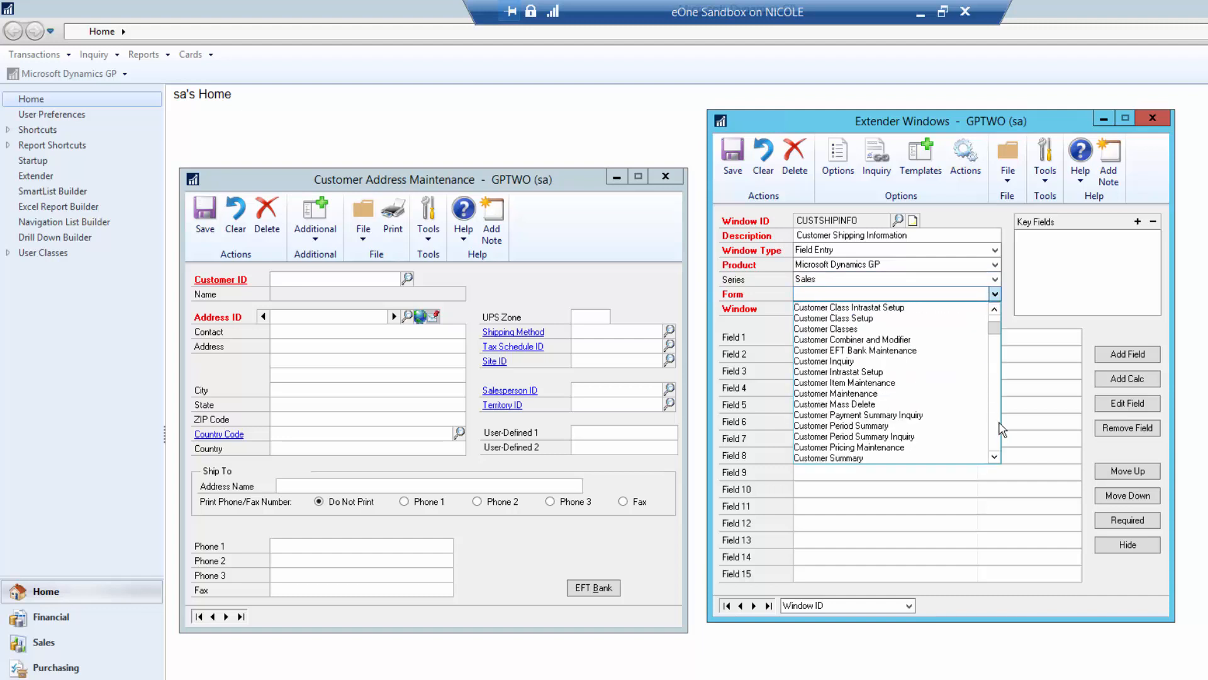
click(995, 308)
click(919, 315)
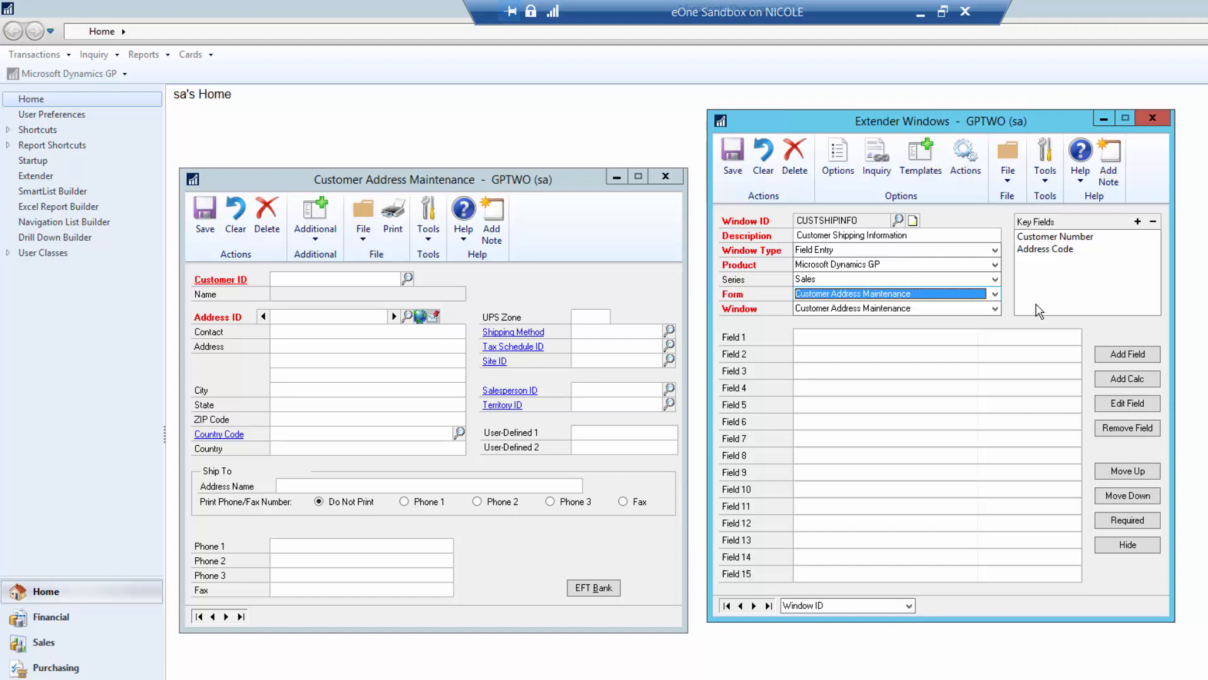
- Add Field 1, Shipping Hours, as a Short String with No Format
double_click(821, 340)
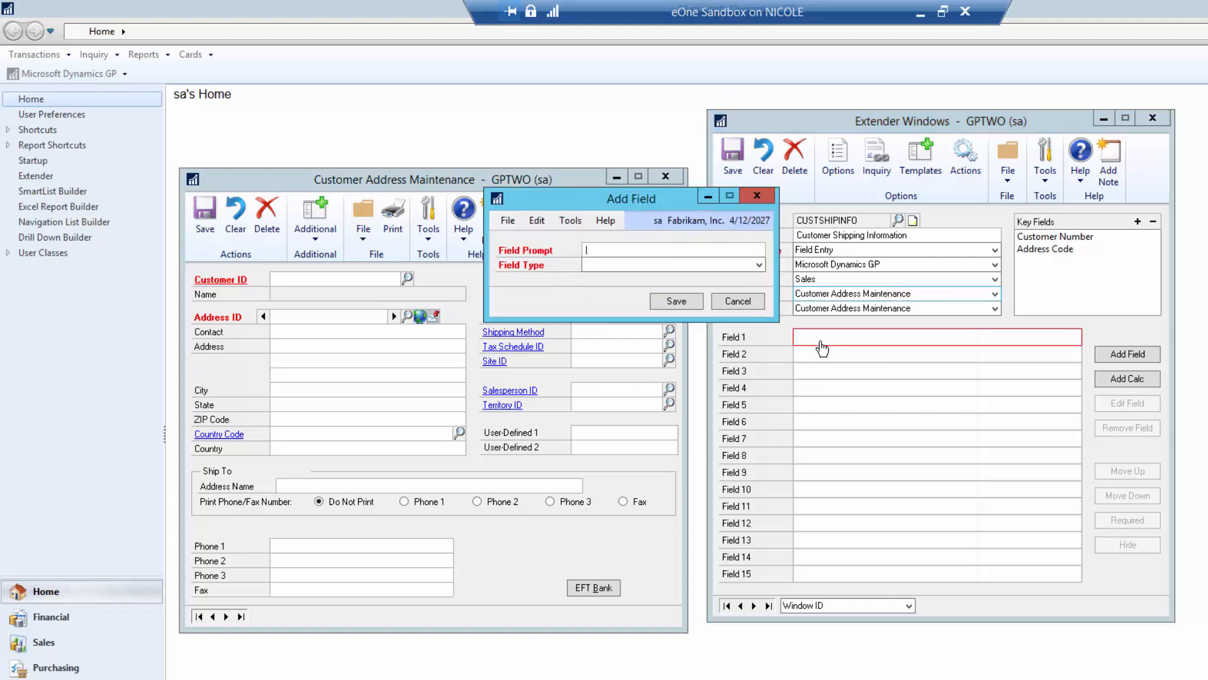
text(Shipping Hours)
click(614, 265)
click(605, 450)
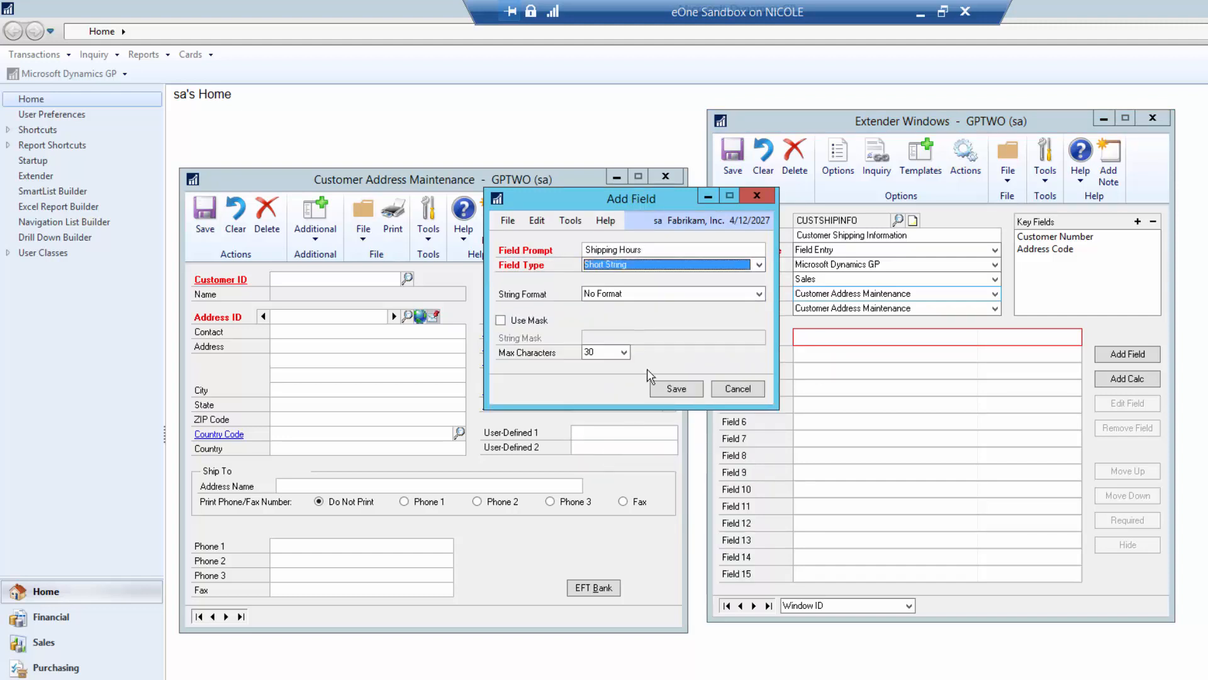
click(667, 390)
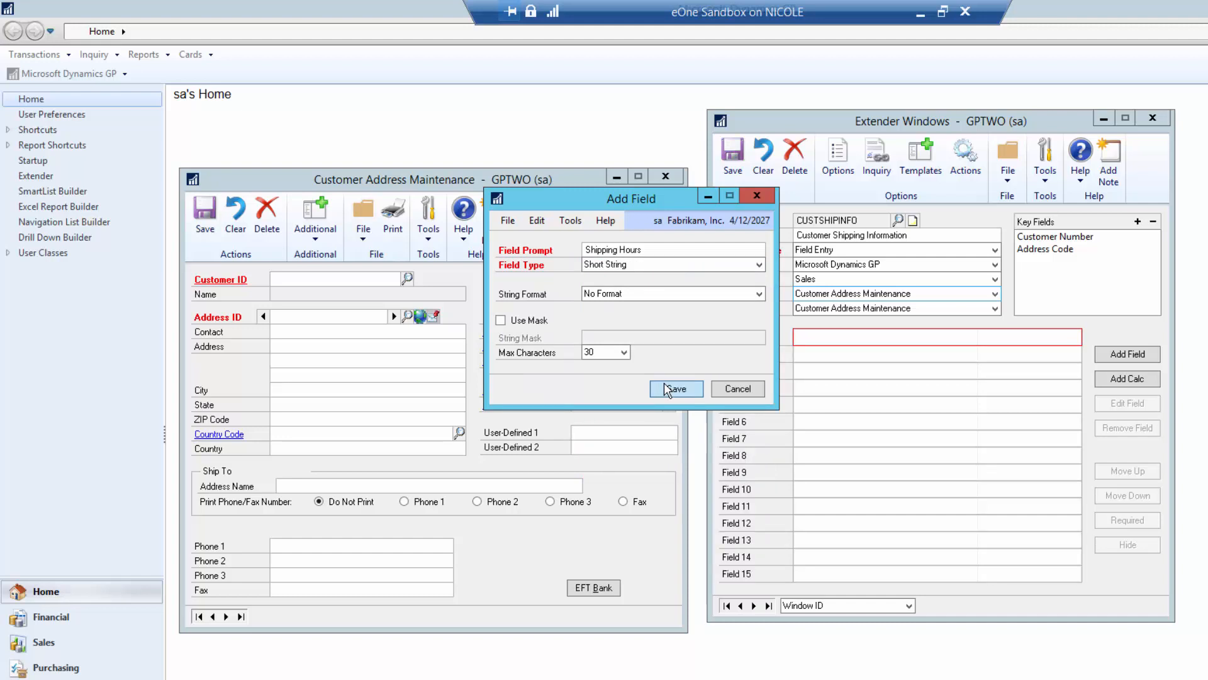
click(653, 294)
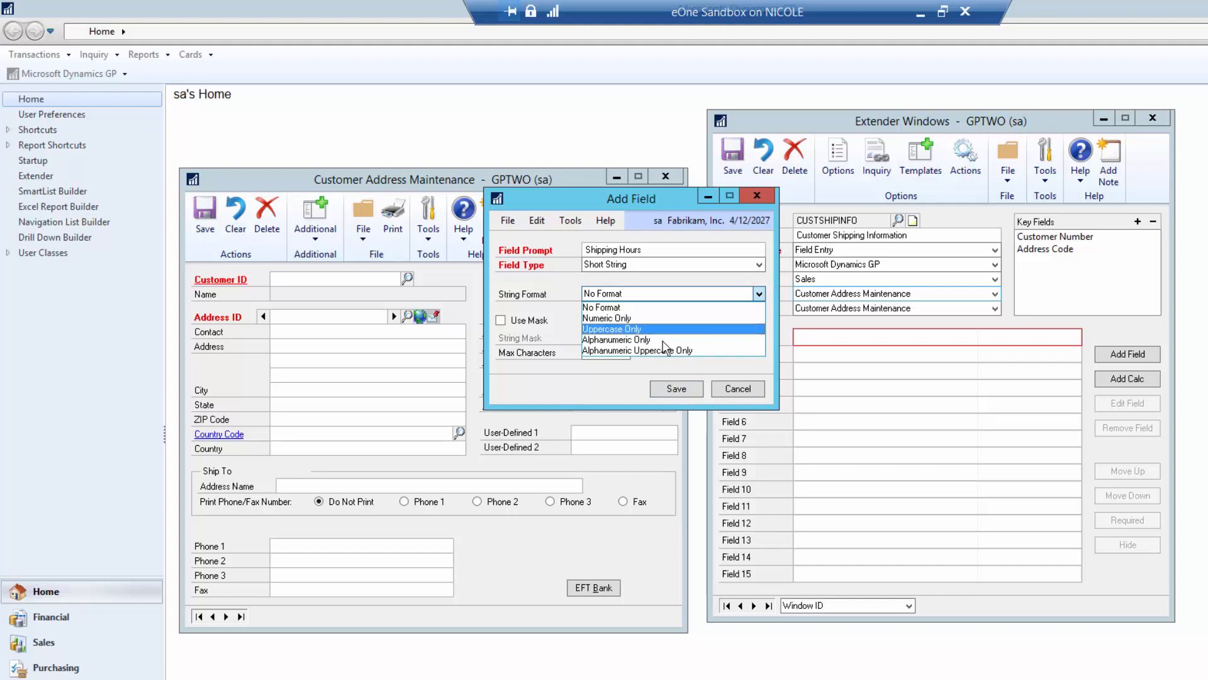
click(662, 306)
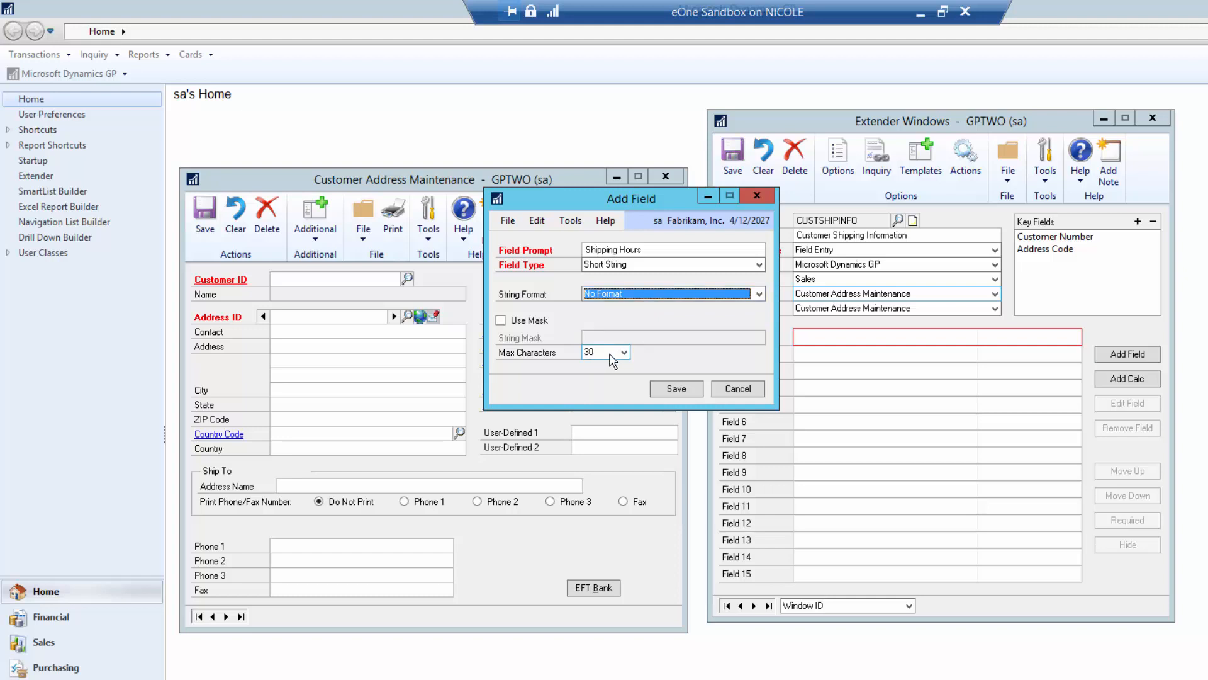
click(677, 391)
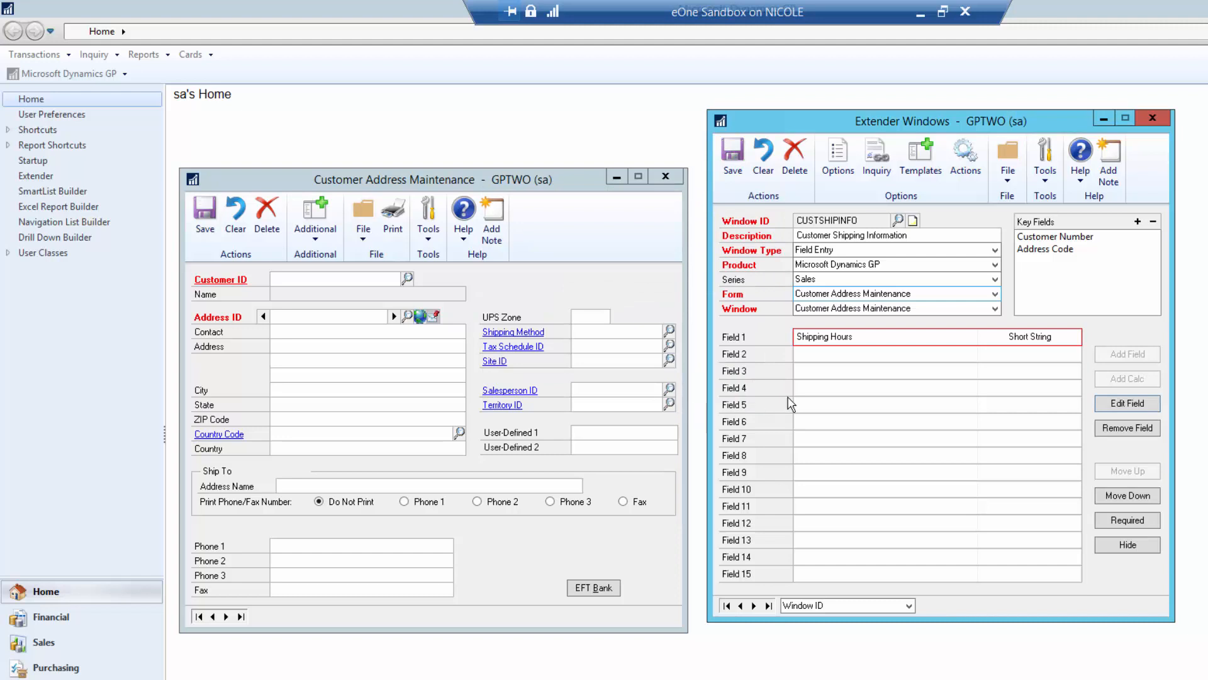
- Add Field 3, Shipping Dock, as a Checkbox field
click(822, 375)
double_click(823, 376)
text(Sh)
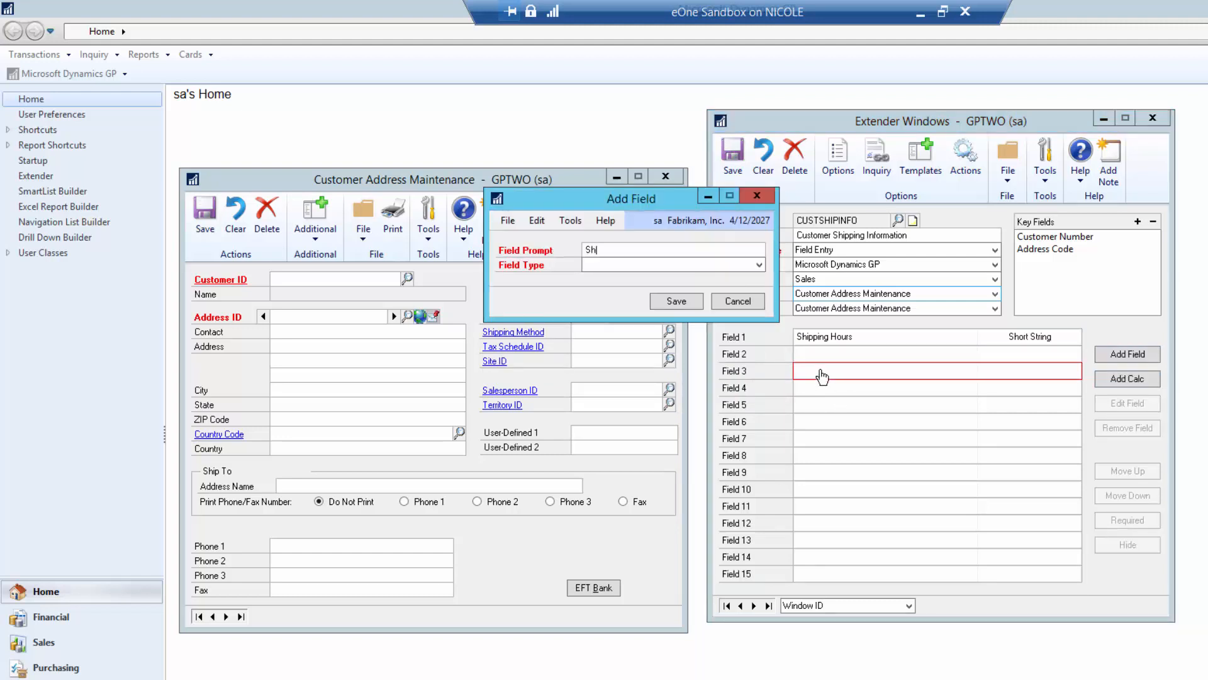
text(ipping Dock)
click(651, 264)
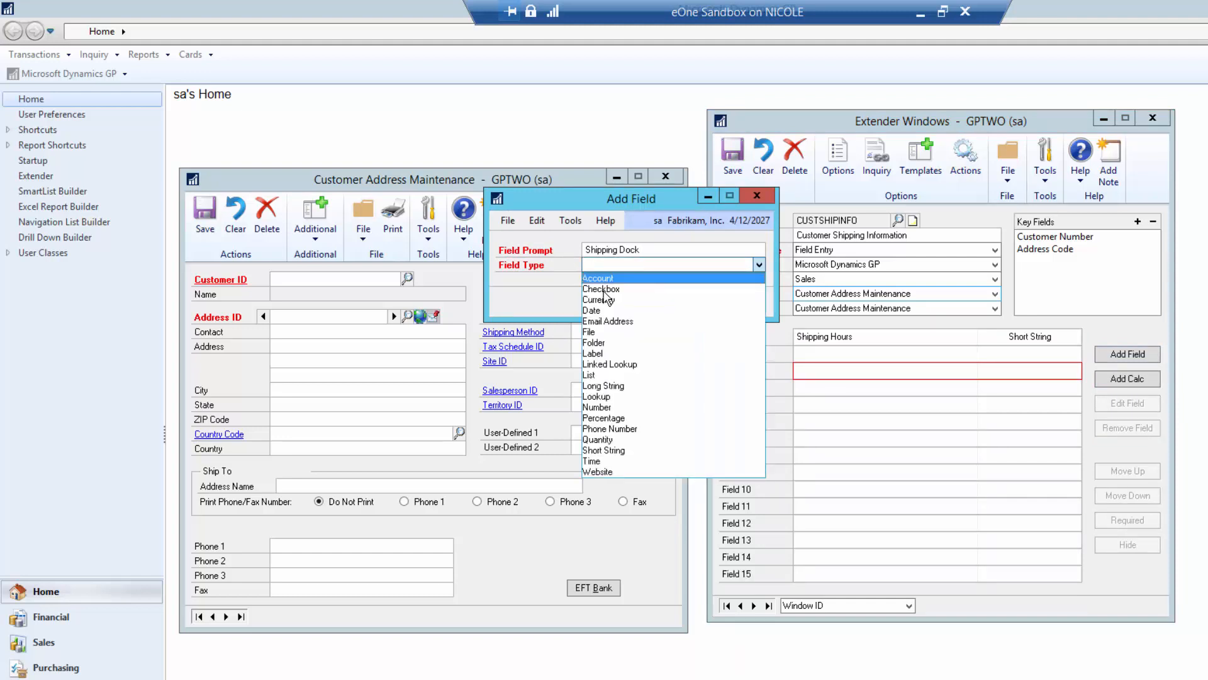
key(c)
click(677, 300)
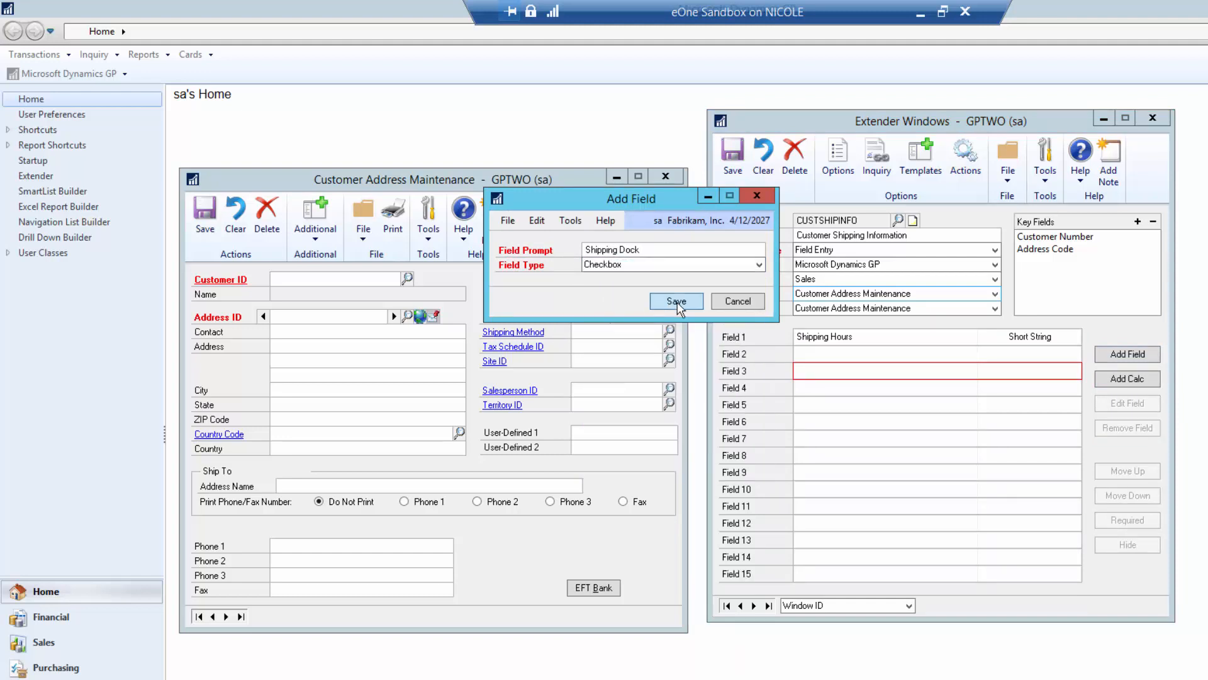
- Add Field 4, Liftgate Truck Required, as a Checkbox field
double_click(815, 390)
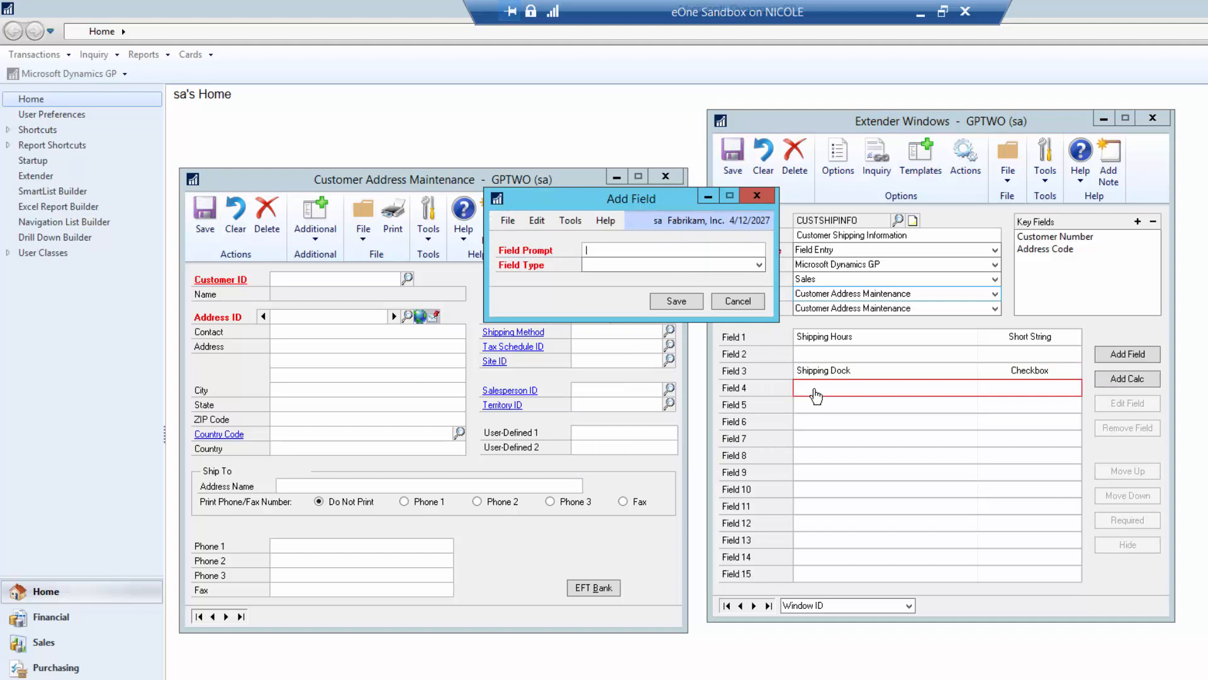
text(Lig)
key(BackSpace)
text(ftgate R)
key(BackSpace)
text(Truck Required)
key(Tab)
text(ch)
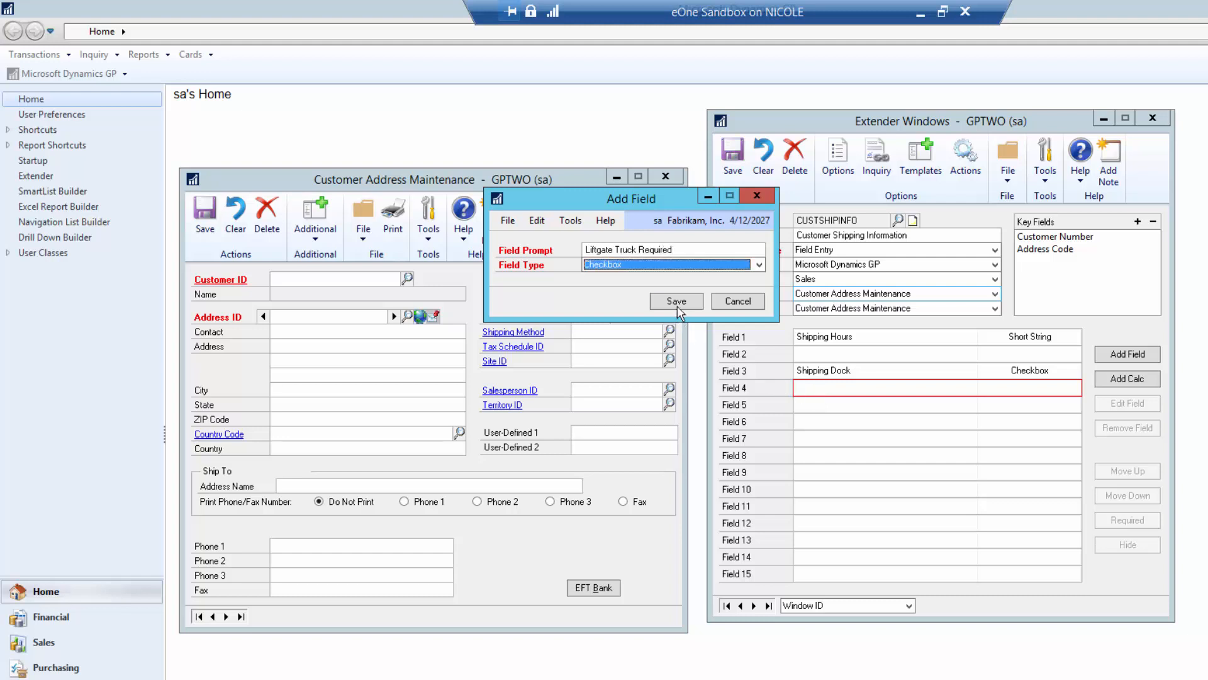
click(677, 302)
- Add Field 6, Notes, as a Long String field
double_click(825, 423)
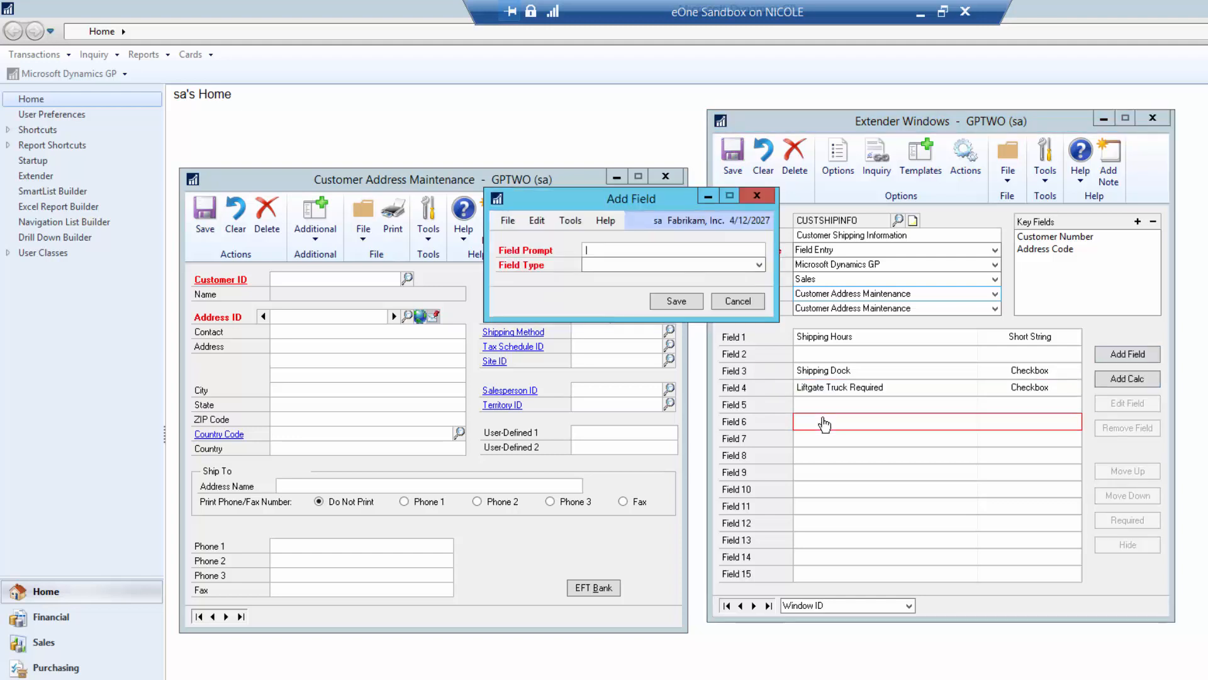
text(Notes)
key(Tab)
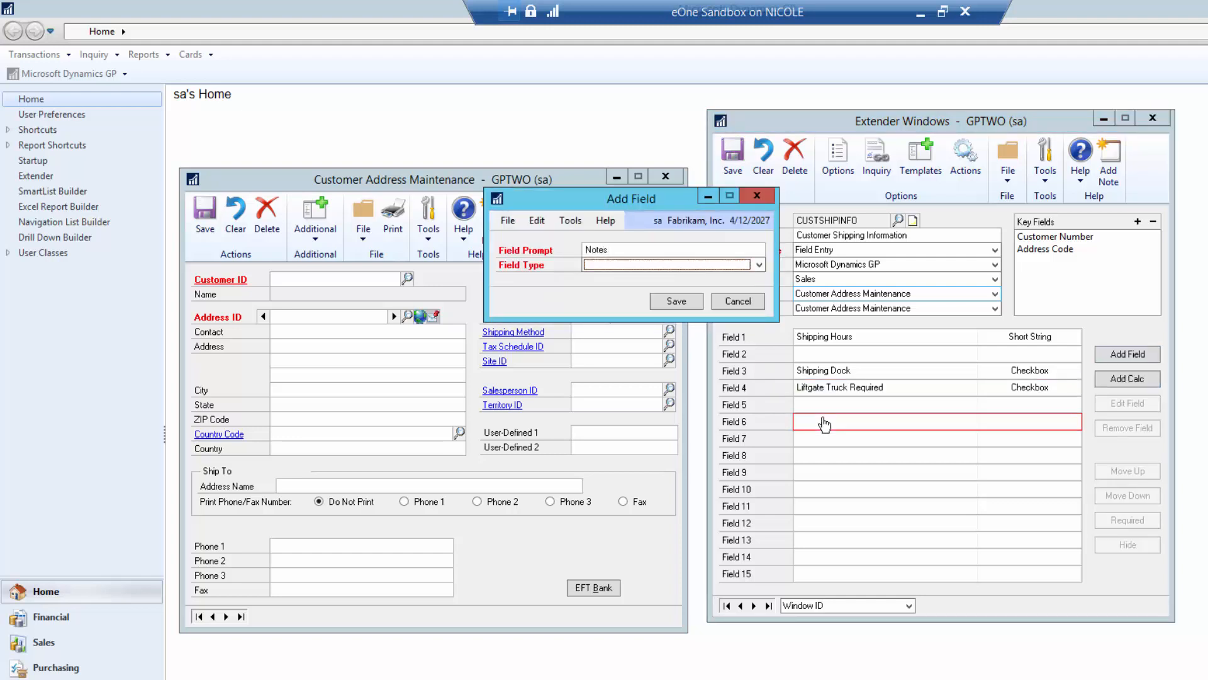
text(l)
key(Down)
key(Down)
key(Down)
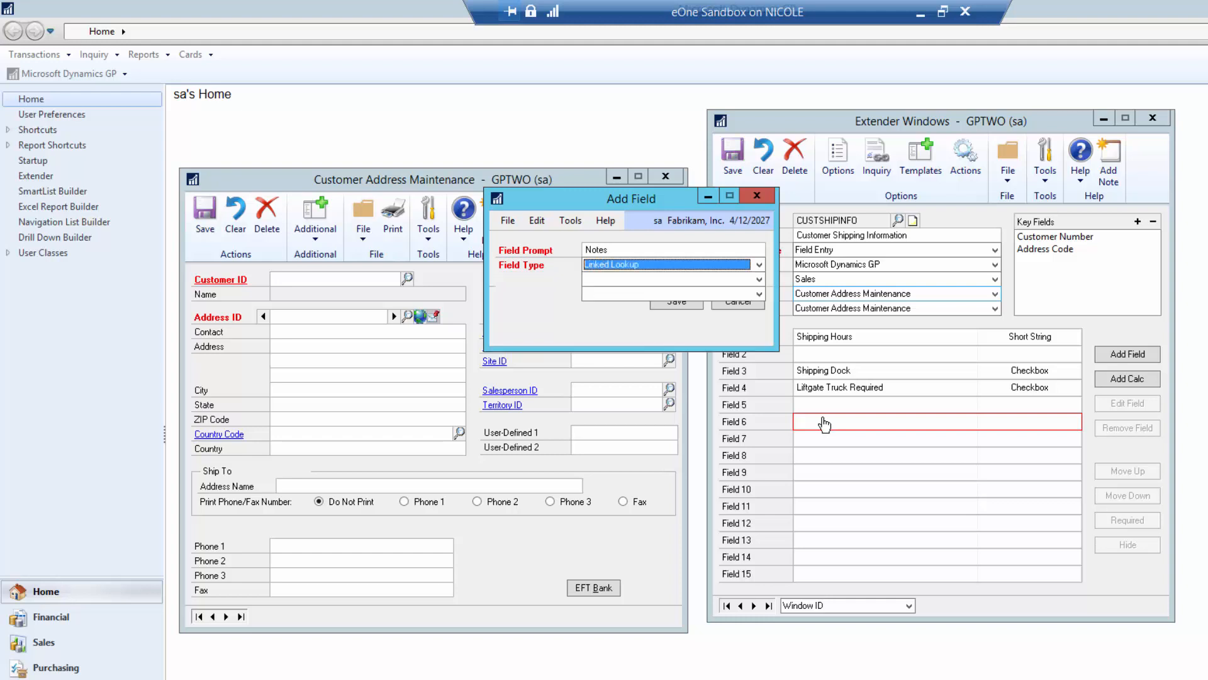
key(Down)
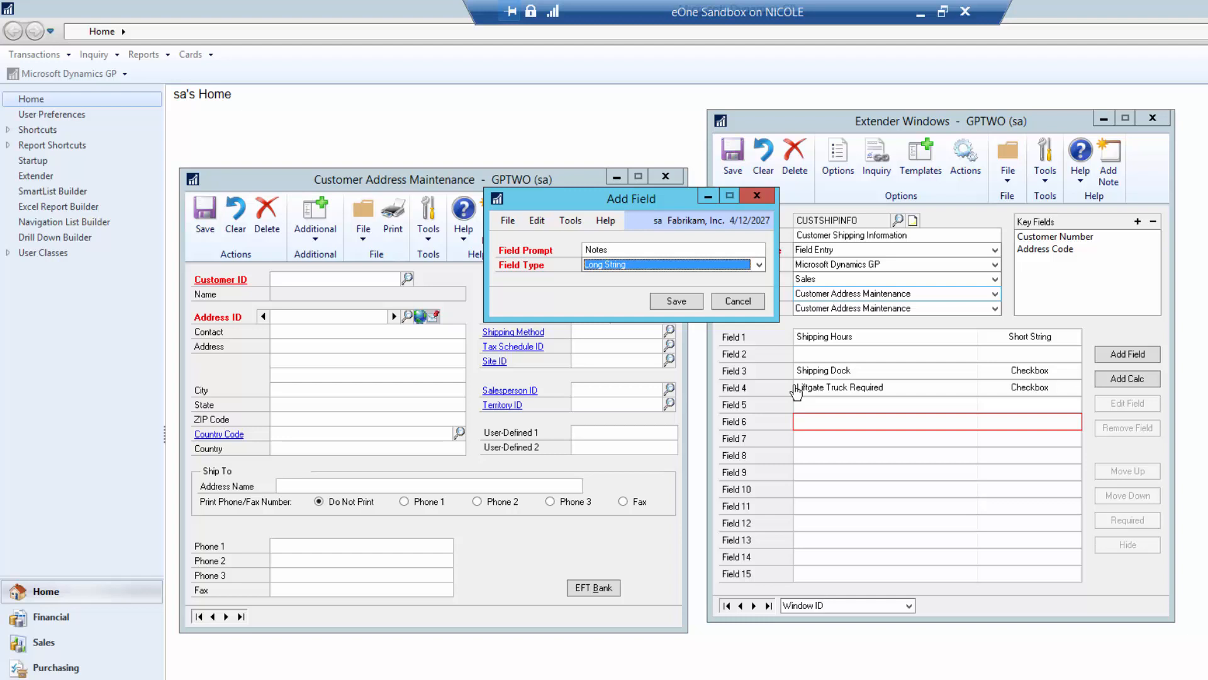
click(685, 306)
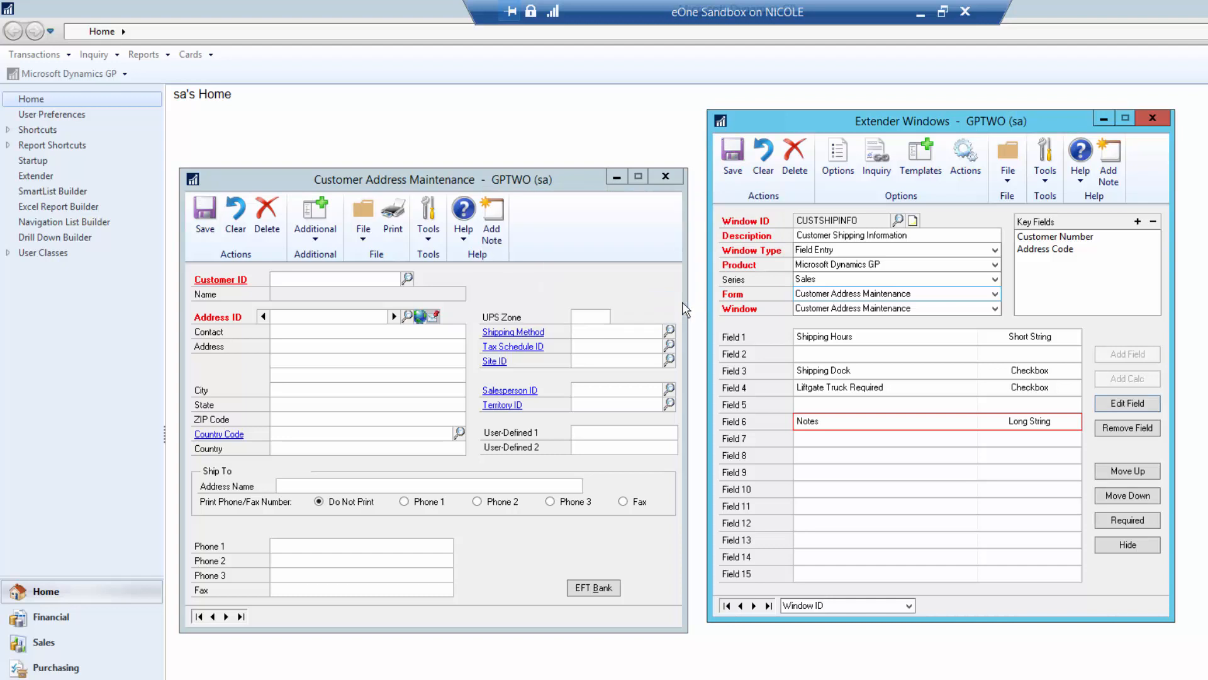
- Save the CUSTSHIPINFO Extender window and close Customer Address Maintenance
click(736, 162)
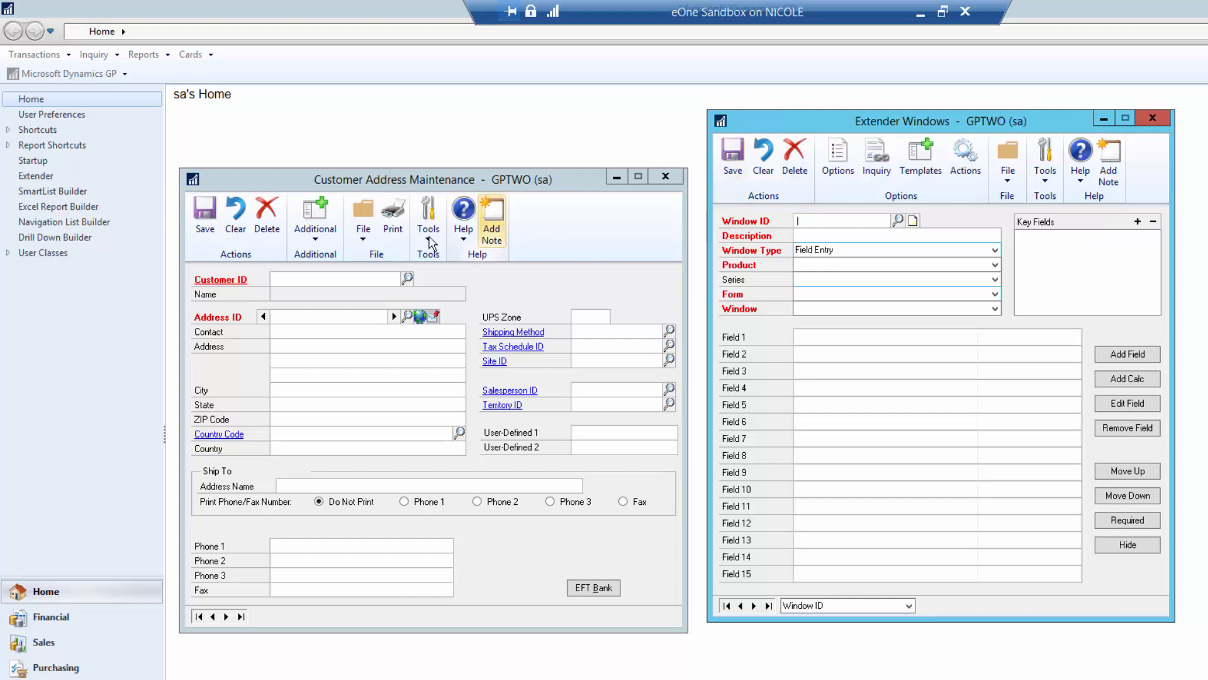
click(311, 237)
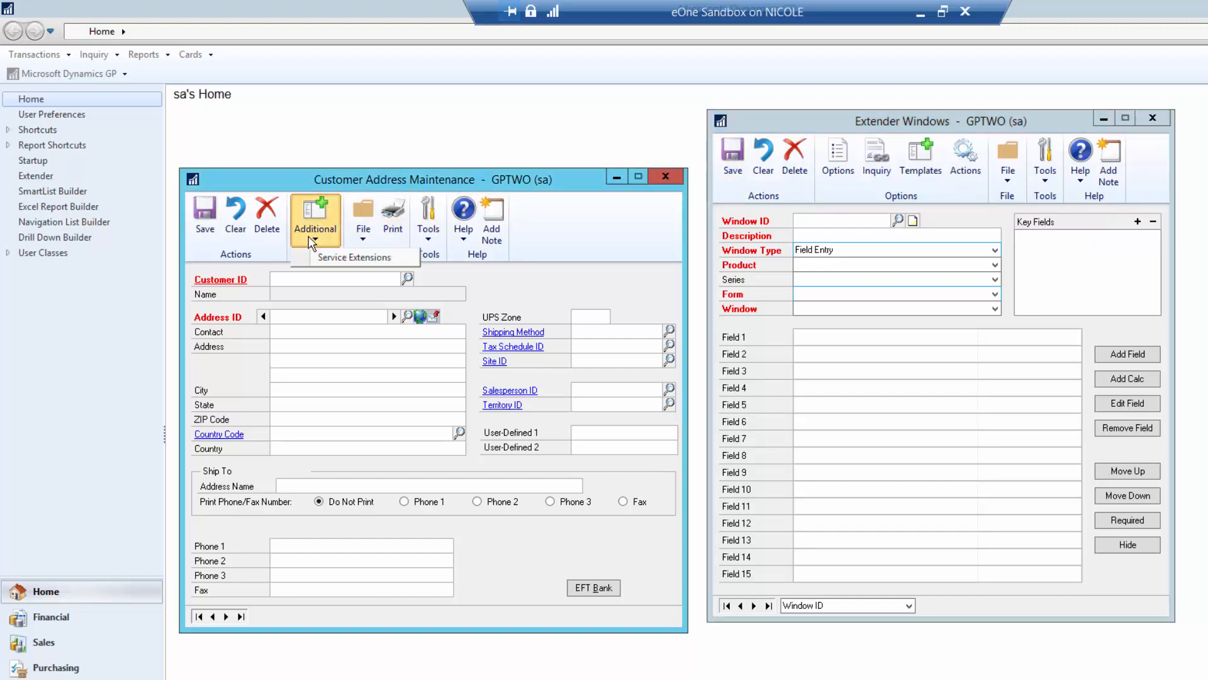
click(665, 176)
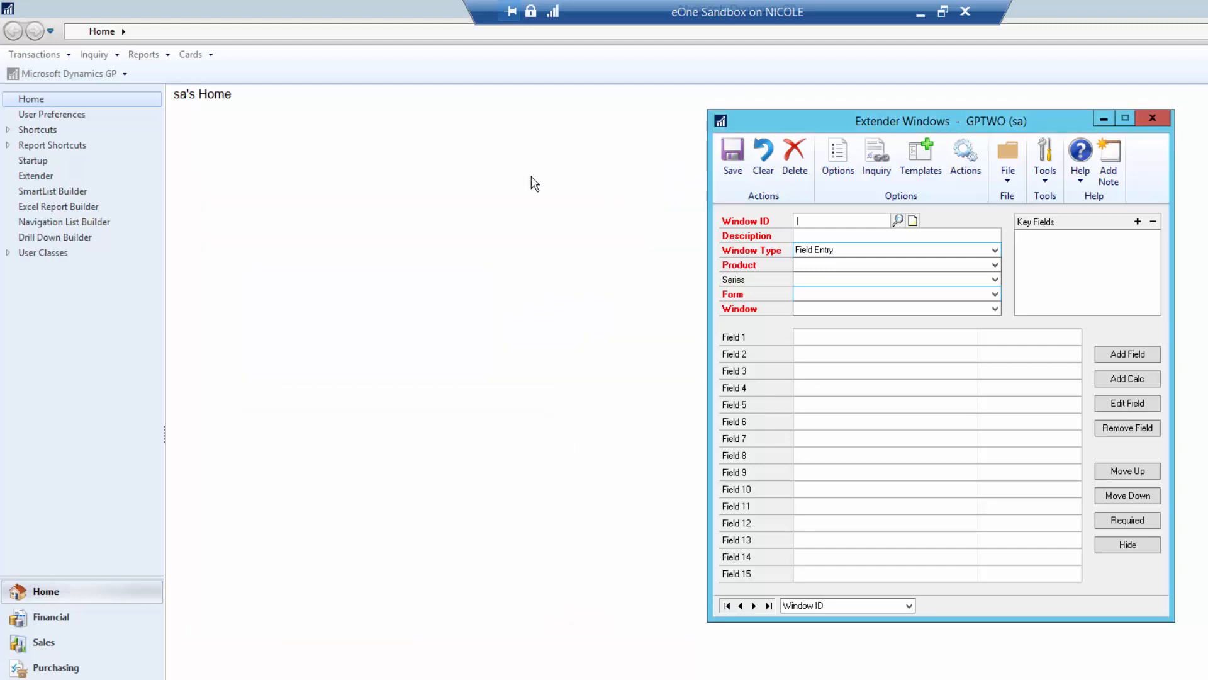
- Reopen Customer Address Maintenance from Cards > Sales and load the first customer's PRIMARY address
click(197, 58)
mouse_move(223, 123)
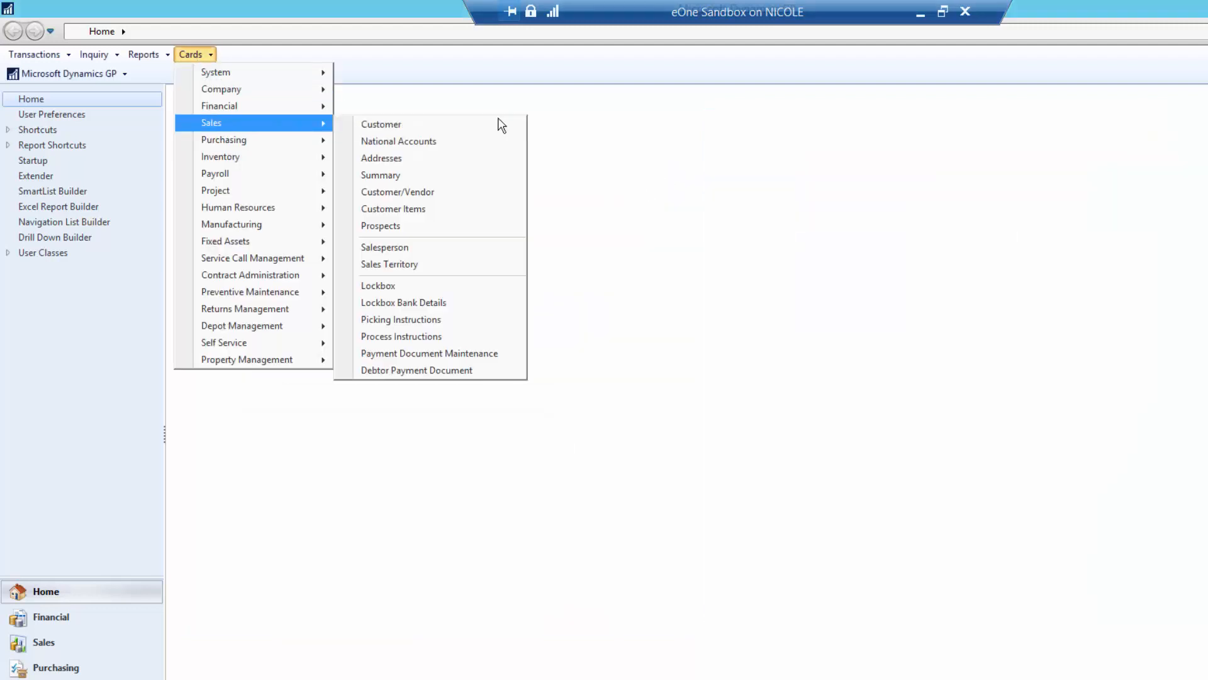
click(414, 162)
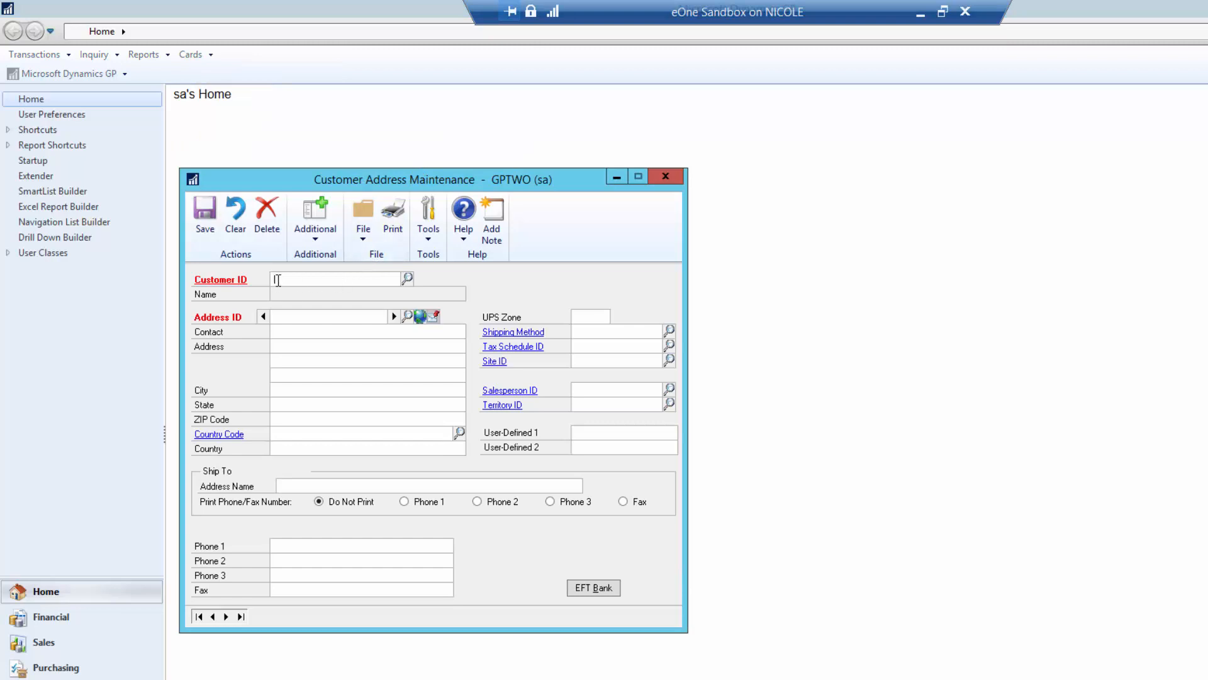
click(408, 278)
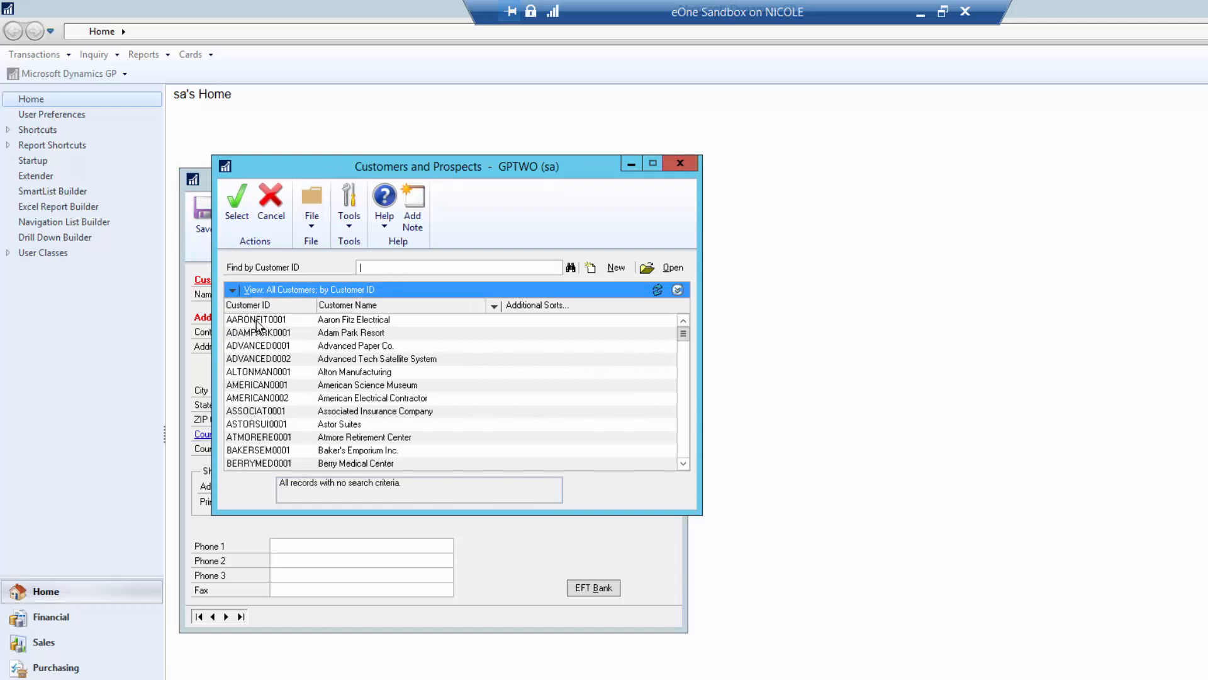
double_click(272, 319)
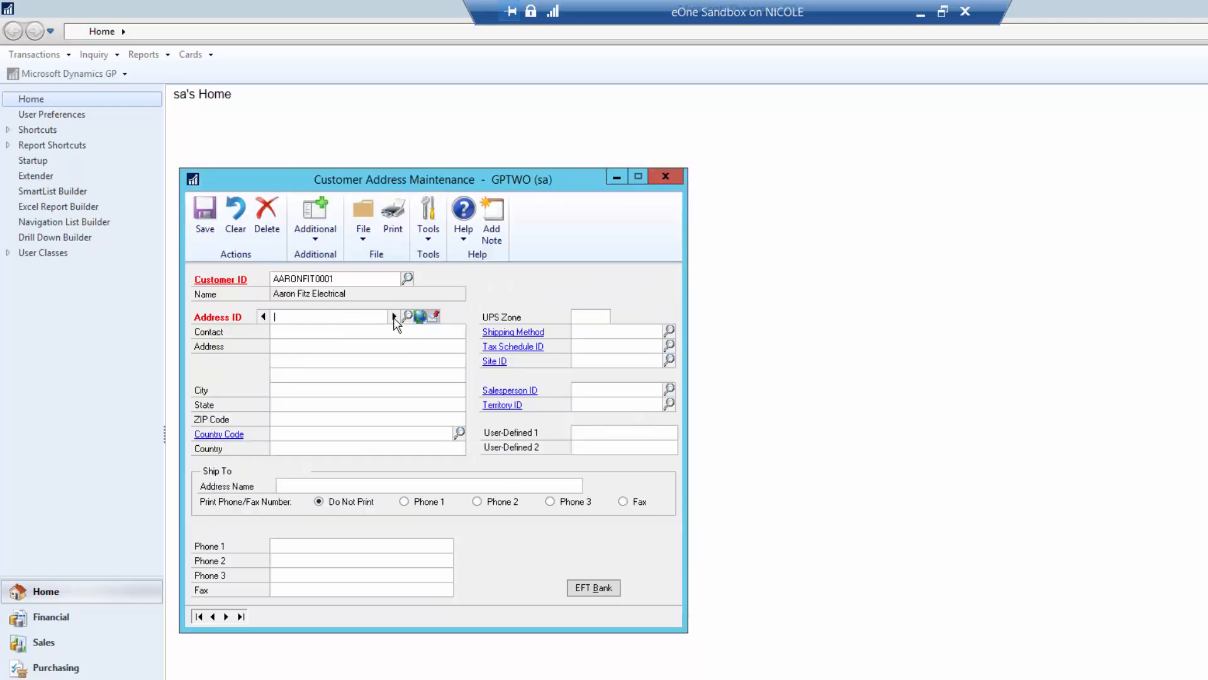
click(394, 316)
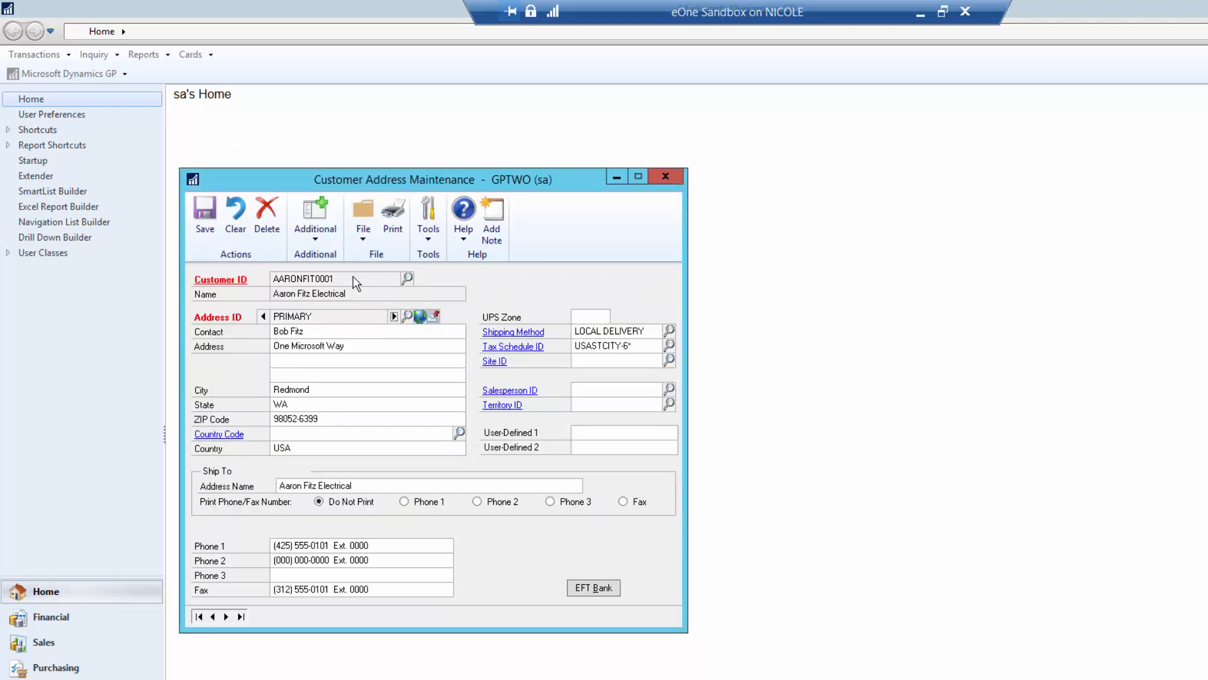
- Record shipping hours '8 am - 5 pm CST' and Liftgate Truck Required for the PRIMARY address
click(321, 240)
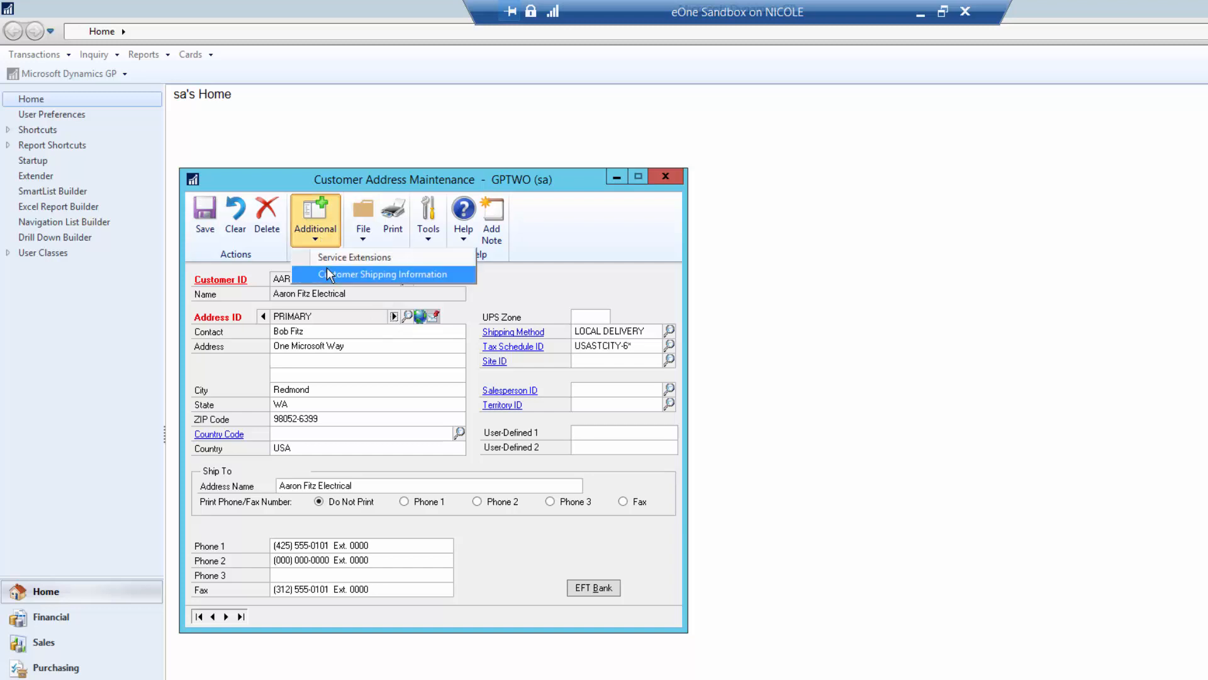
click(364, 274)
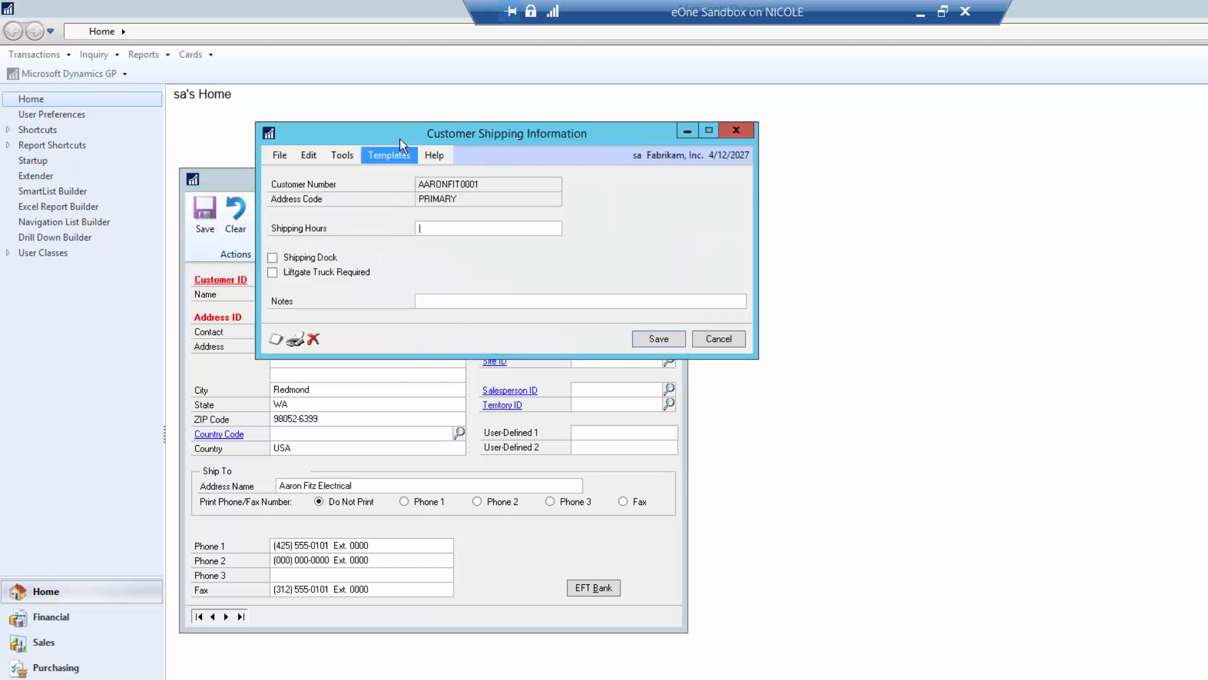
drag(427, 140, 543, 144)
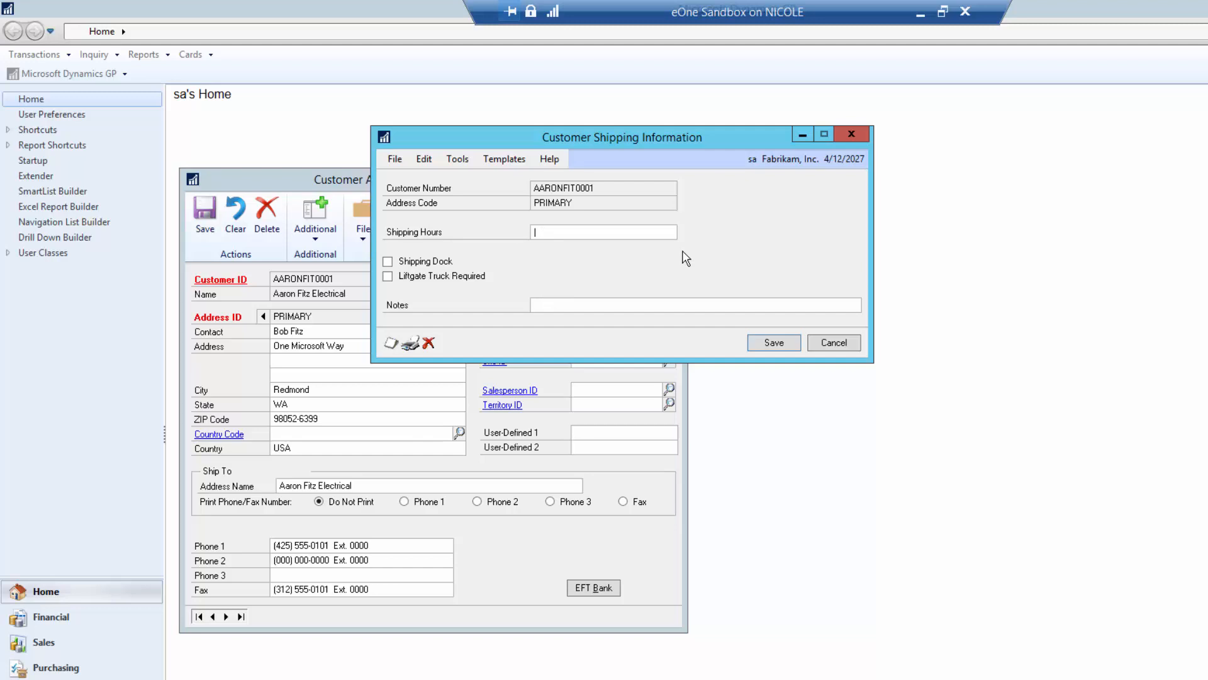
text(8 am - 5 pm CT)
key(BackSpace)
text(ST)
click(389, 276)
click(774, 342)
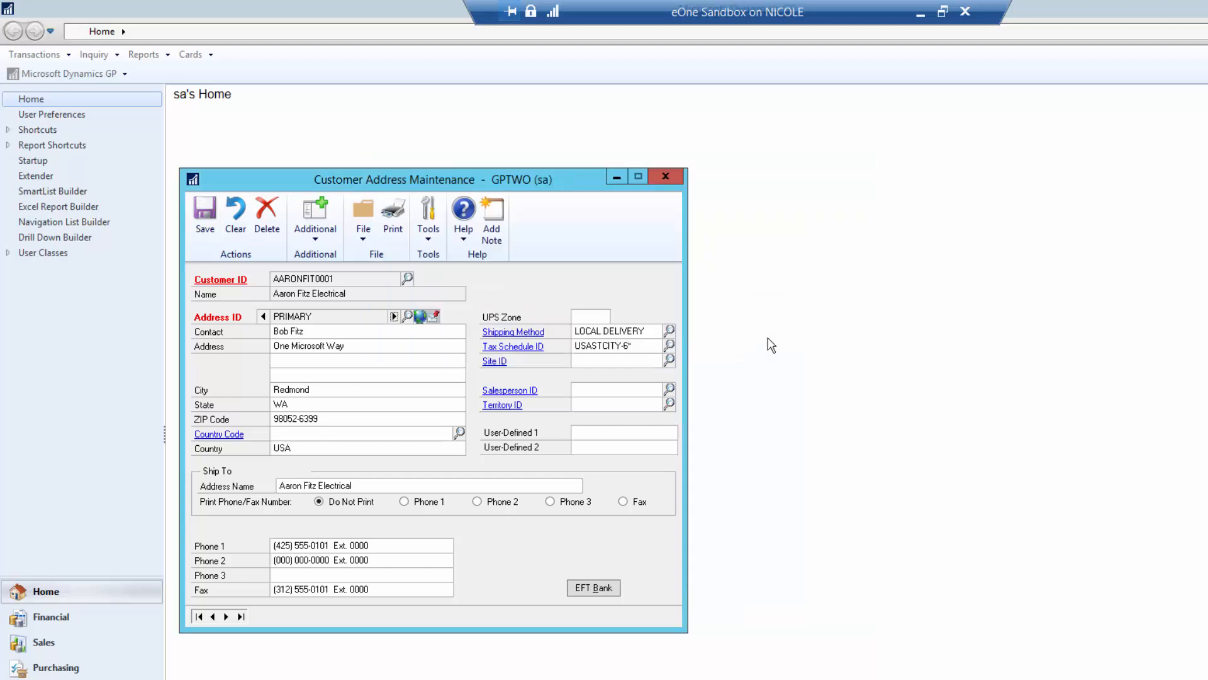
- Check the WAREHOUSE address's shipping info, then confirm PRIMARY's saved shipping values
click(399, 314)
click(316, 238)
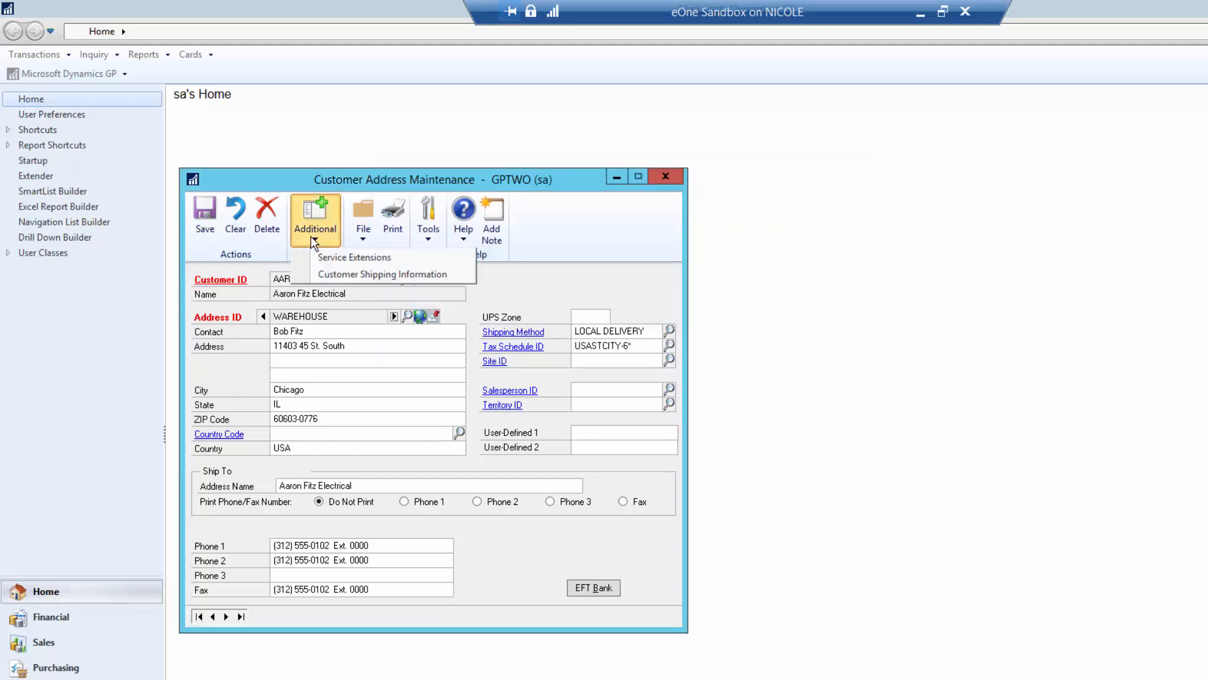
click(332, 275)
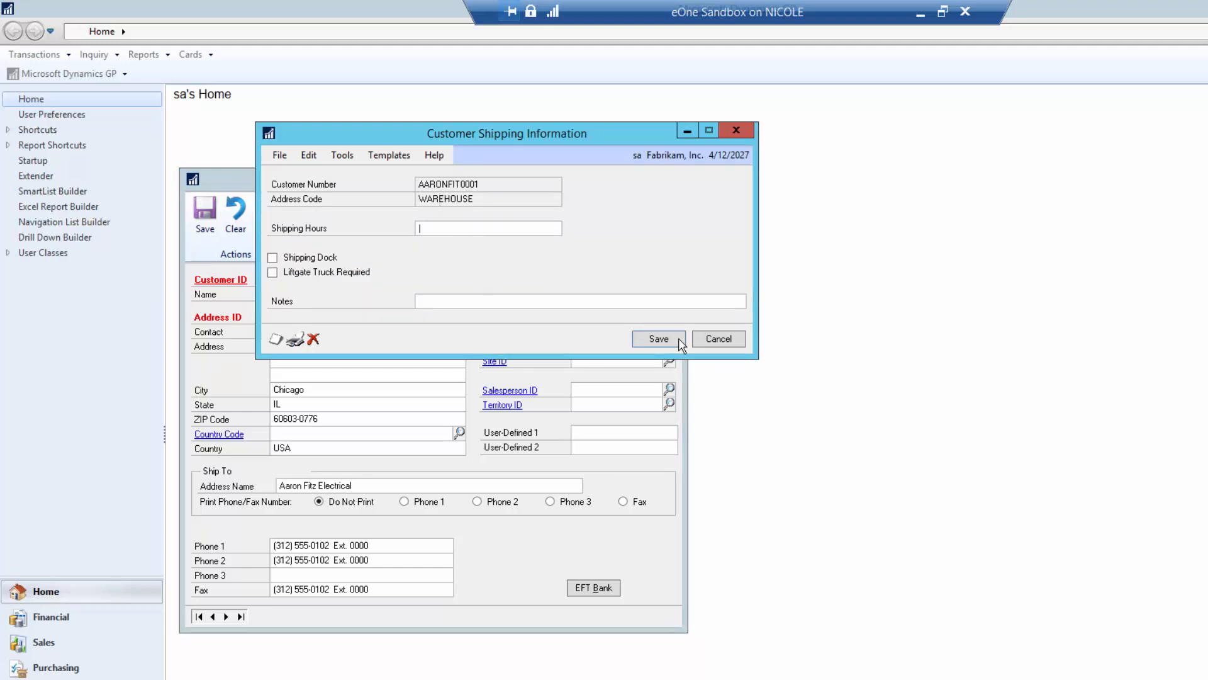
click(718, 338)
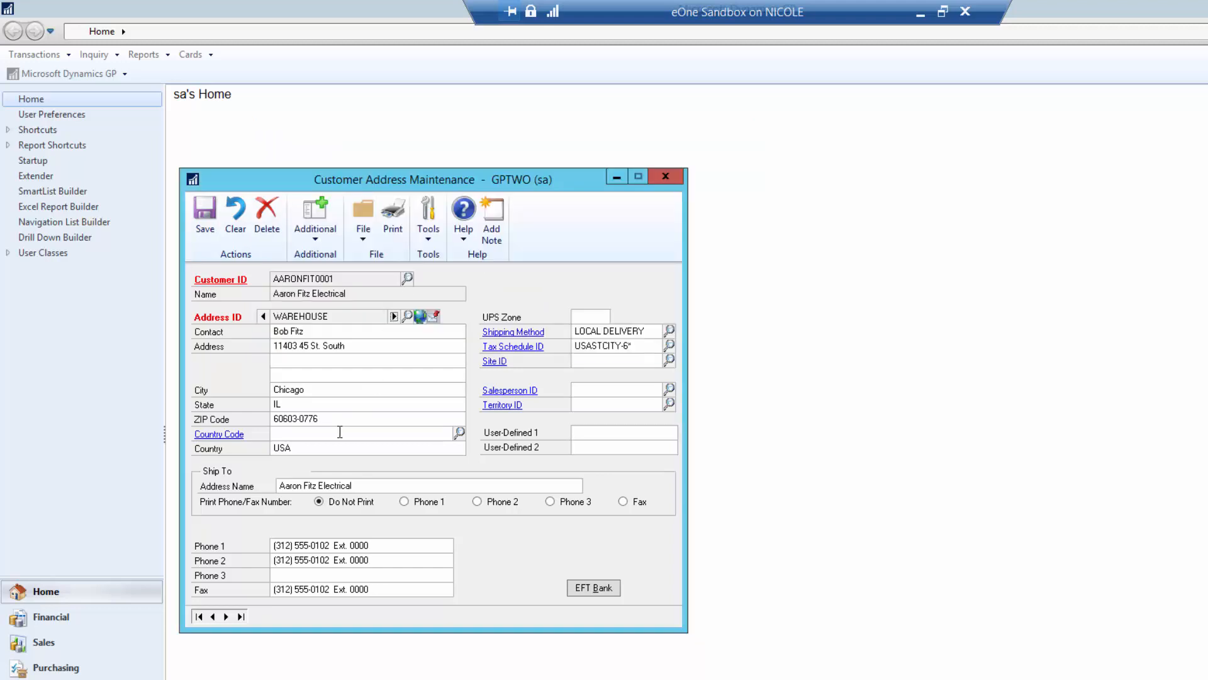
click(264, 316)
click(315, 217)
click(324, 271)
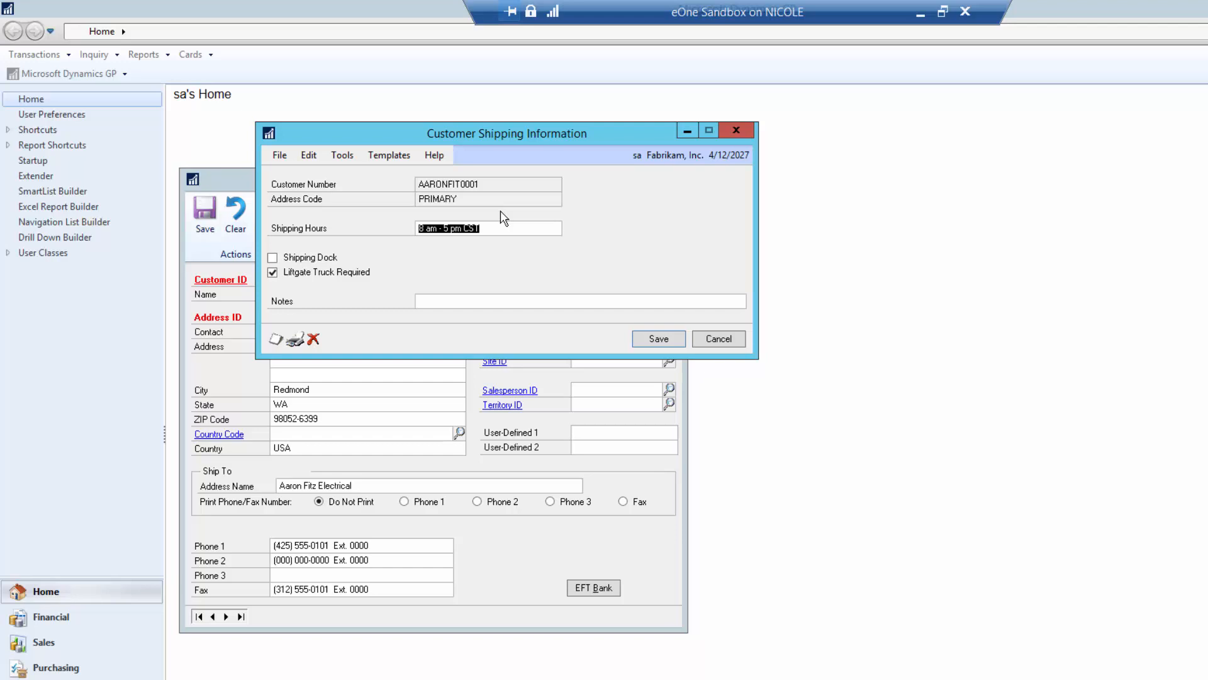
click(659, 338)
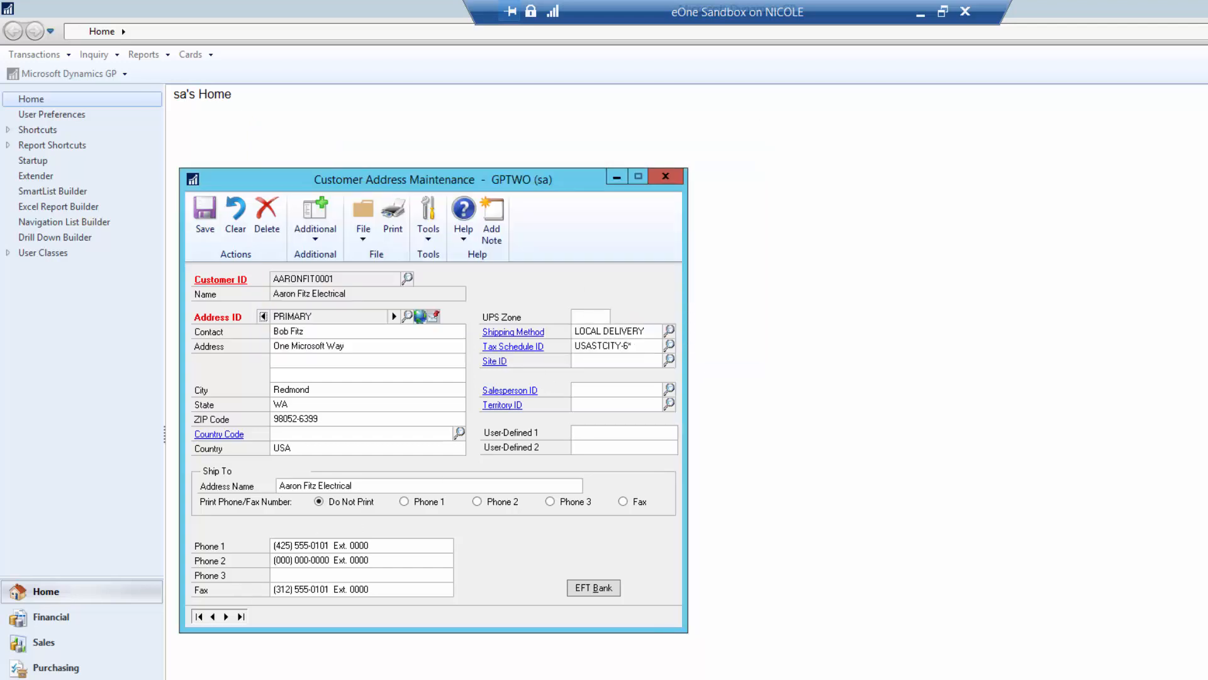
- Load the CUSTSHIPINFO definition in Extender Windows and bring up its Options
click(493, 674)
click(898, 220)
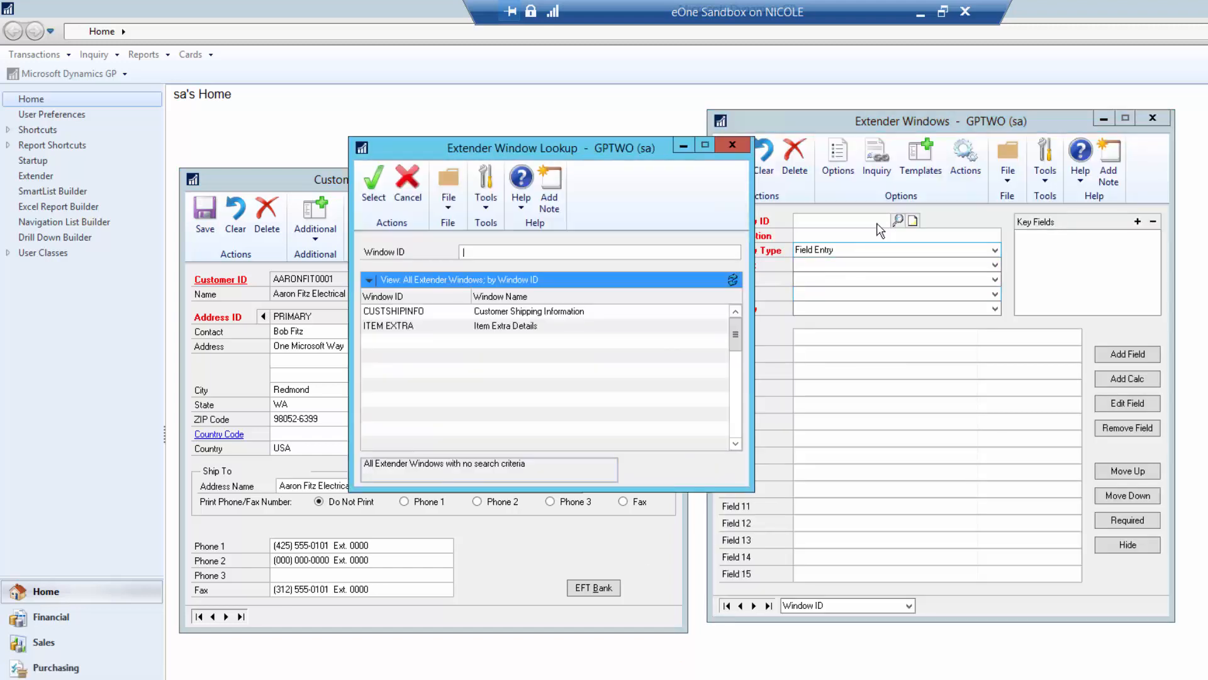
click(448, 315)
double_click(448, 315)
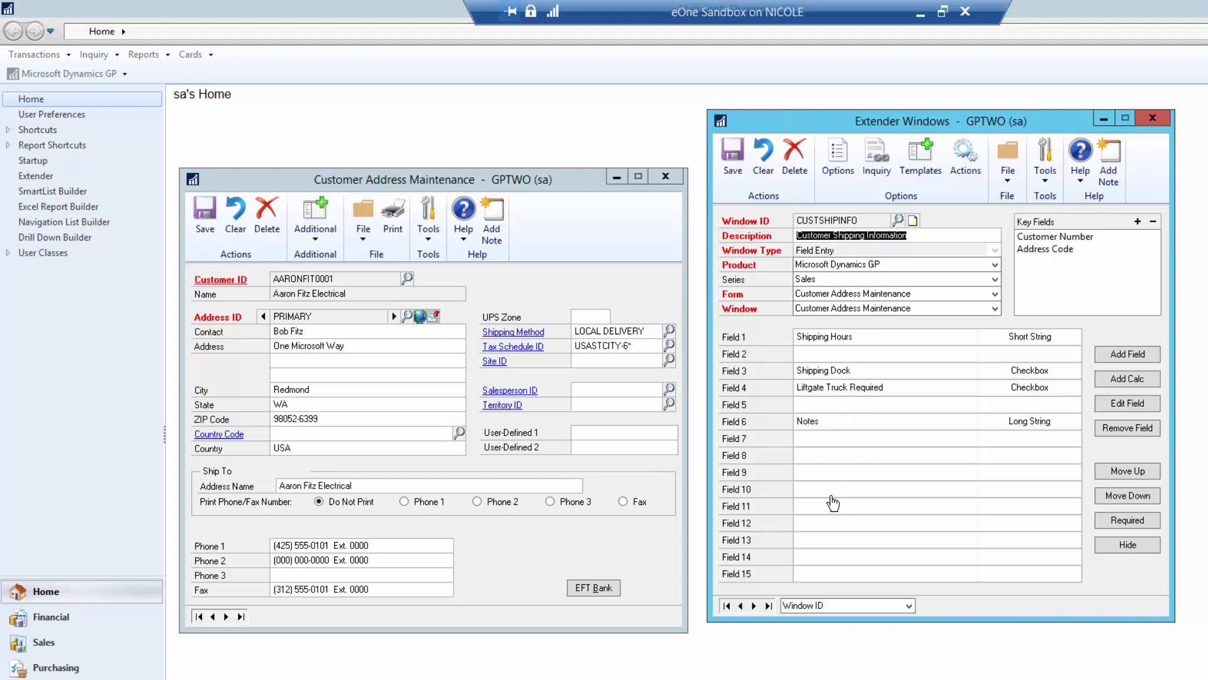
click(841, 179)
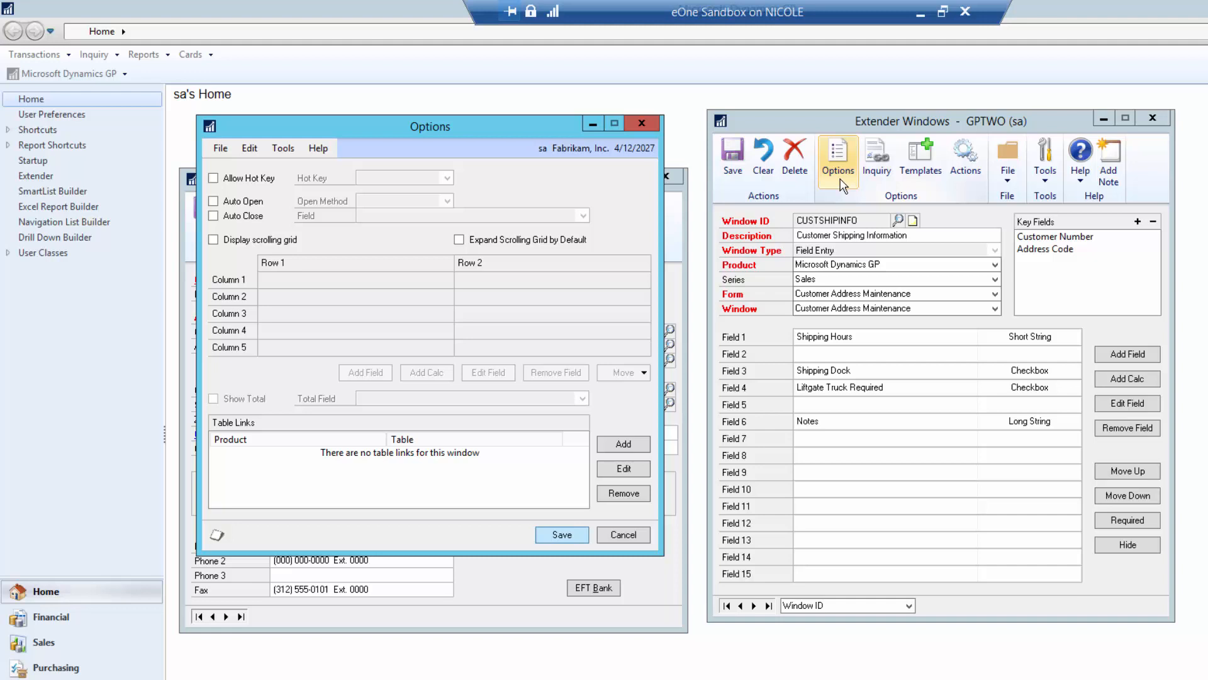
- Enable the scrolling grid and add a Shipping Contact column as Short String
click(220, 242)
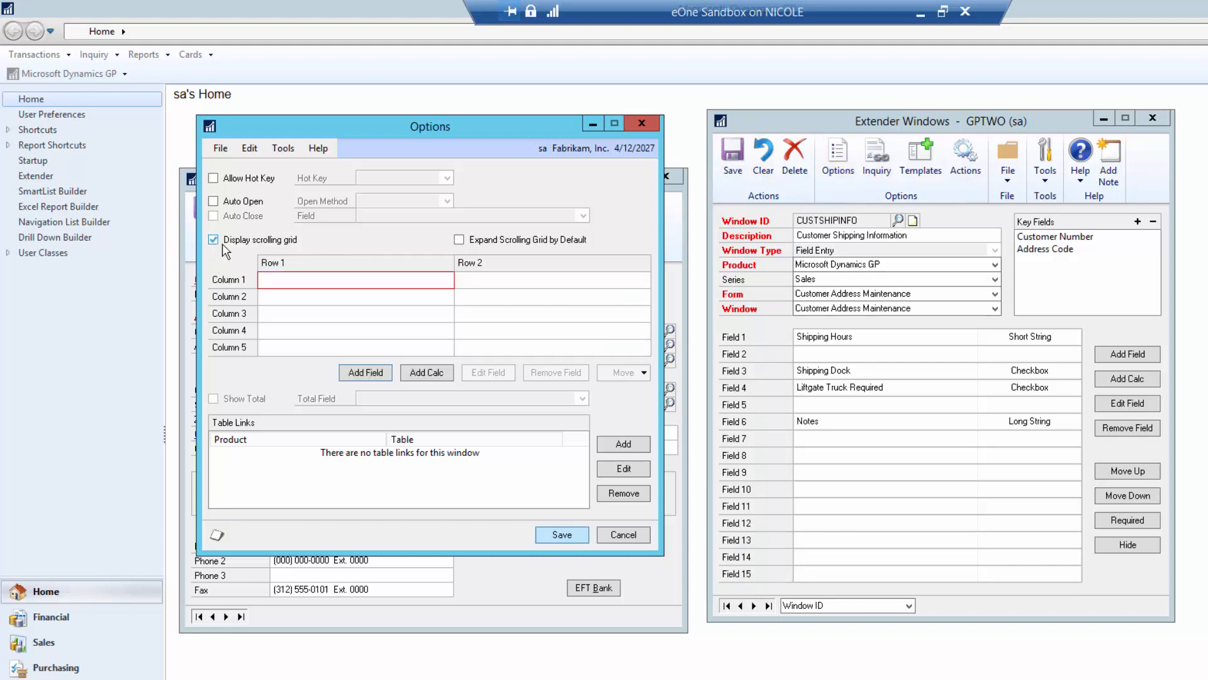
click(307, 286)
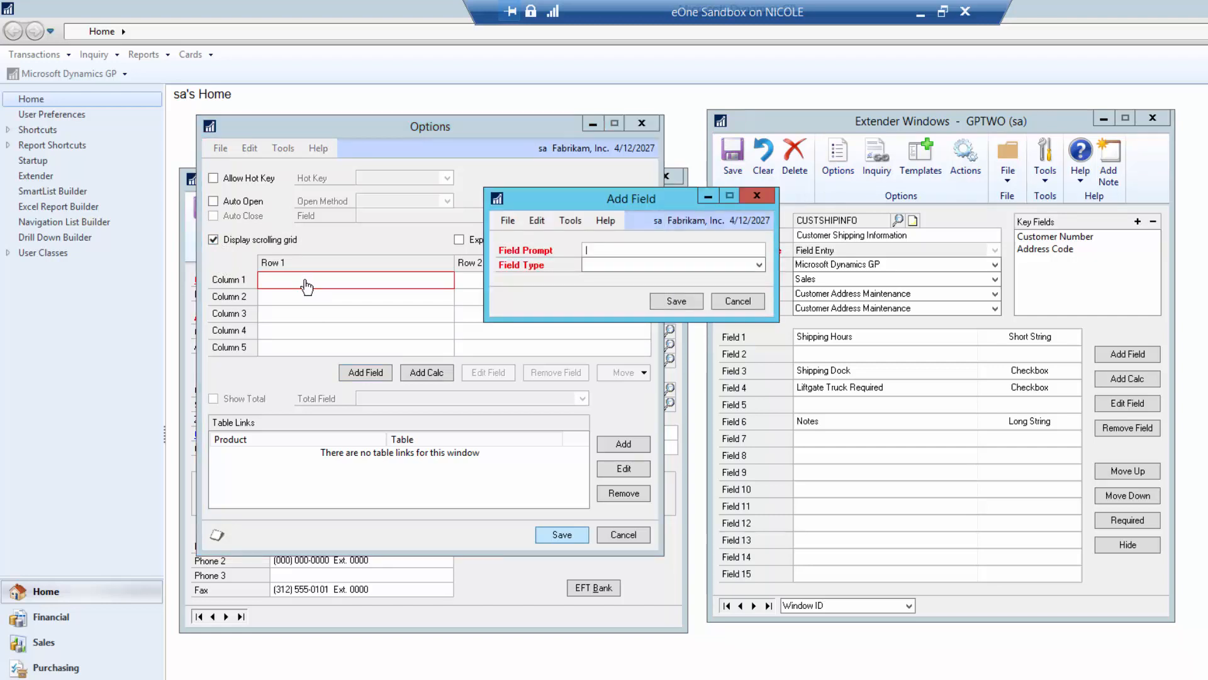
text(Shipping Contact)
key(Tab)
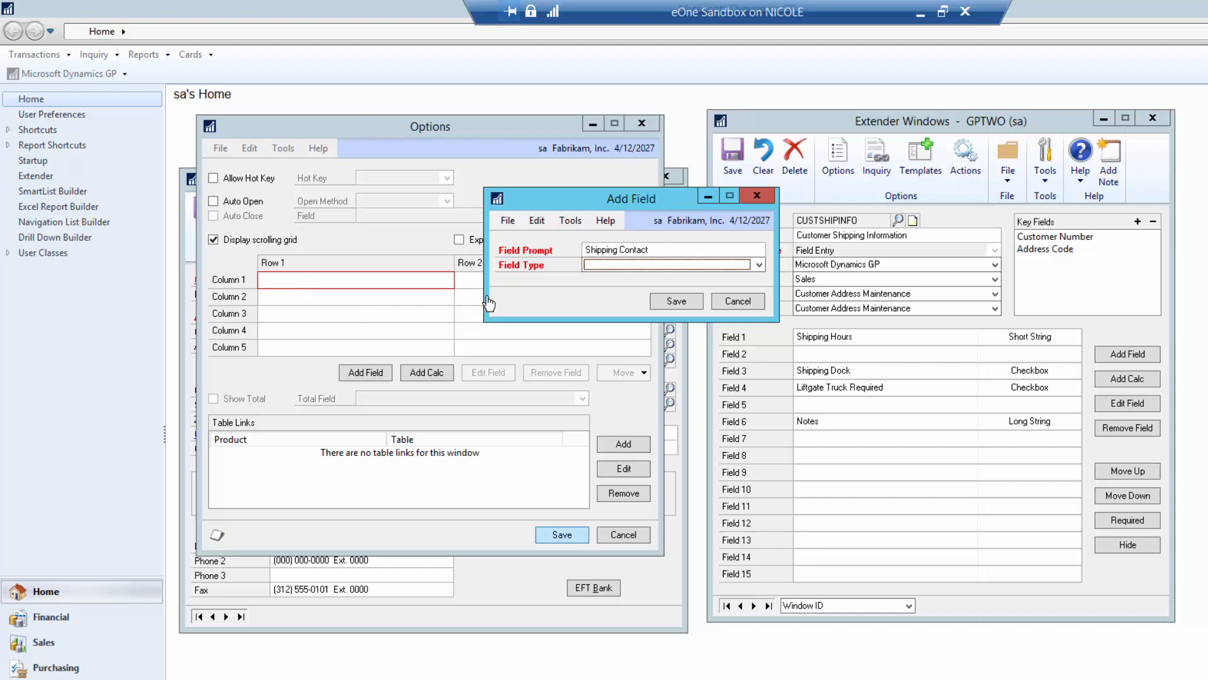
click(600, 271)
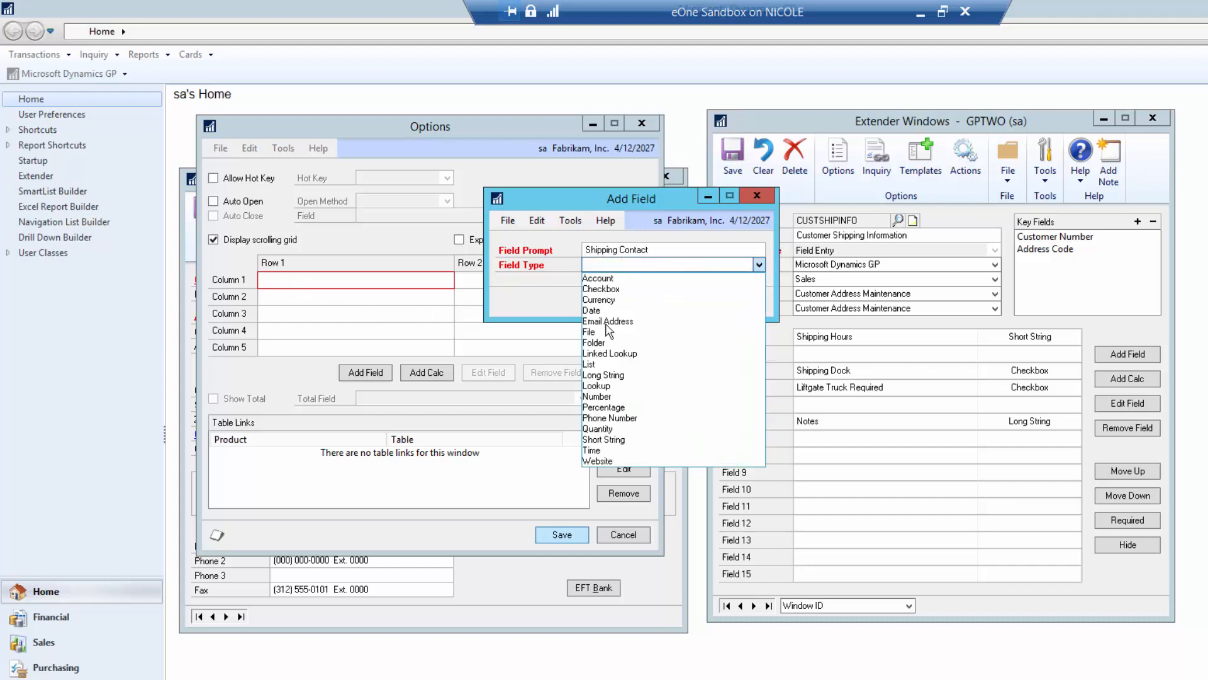
click(606, 442)
click(676, 302)
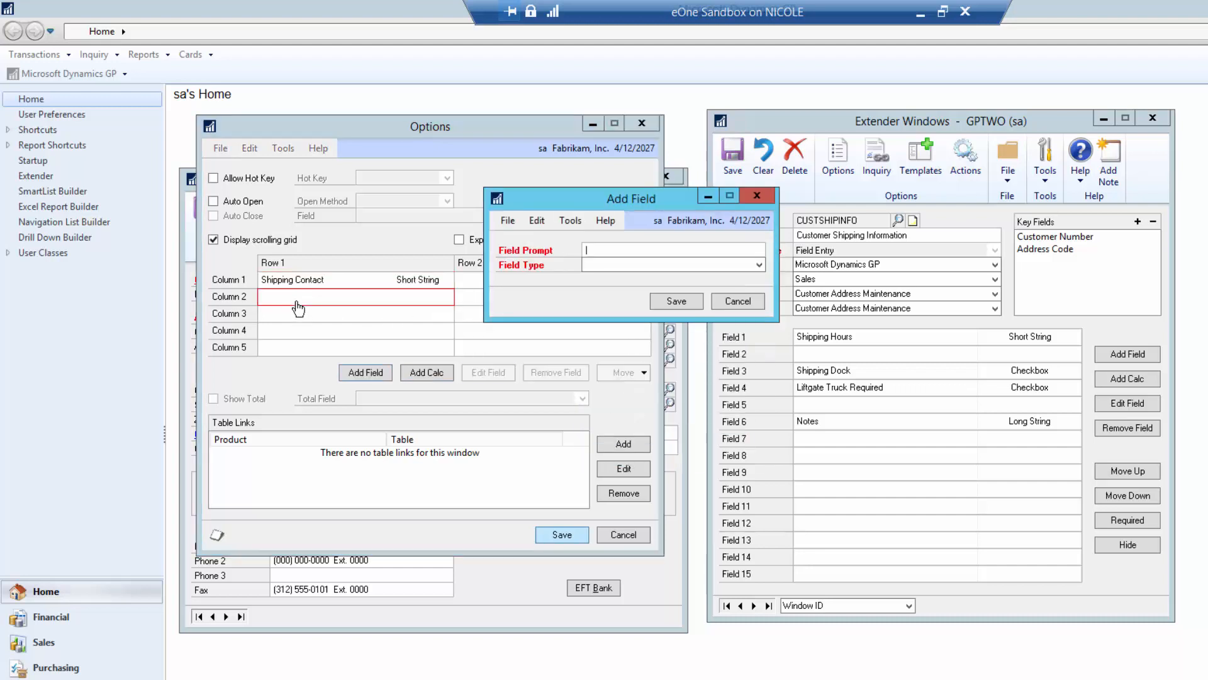
- Add grid columns Phone # as Phone Number and Email as Email Address
text(Phone #)
key(Tab)
key(p)
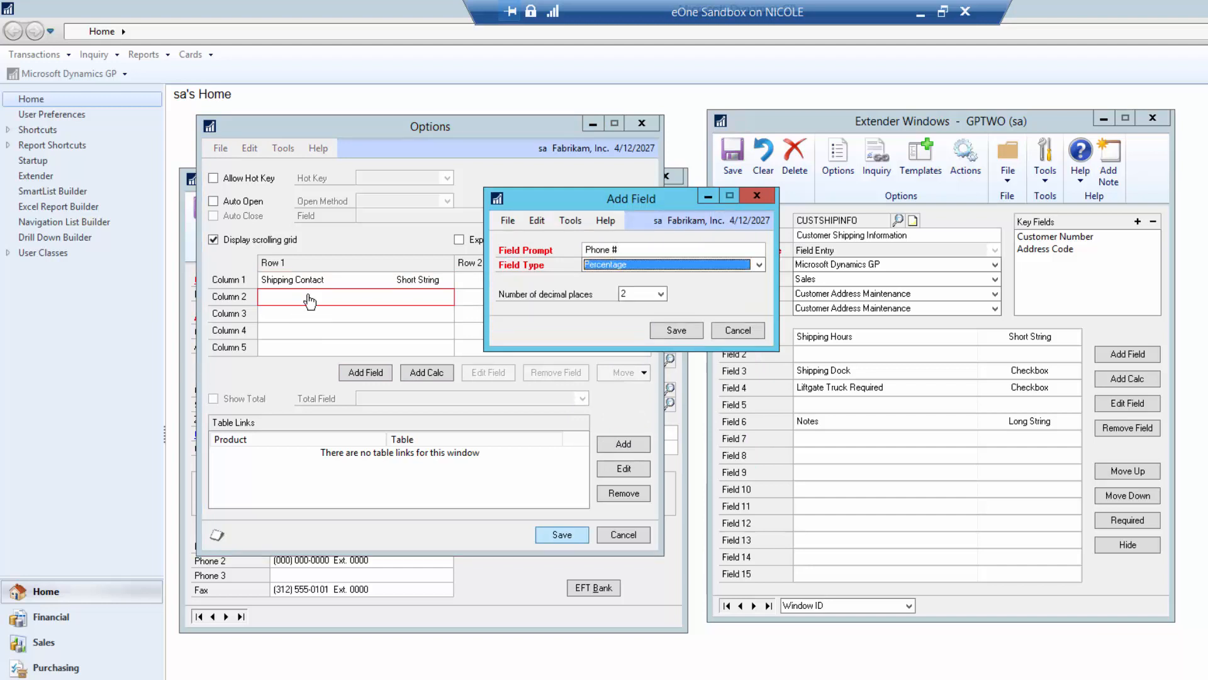
key(p)
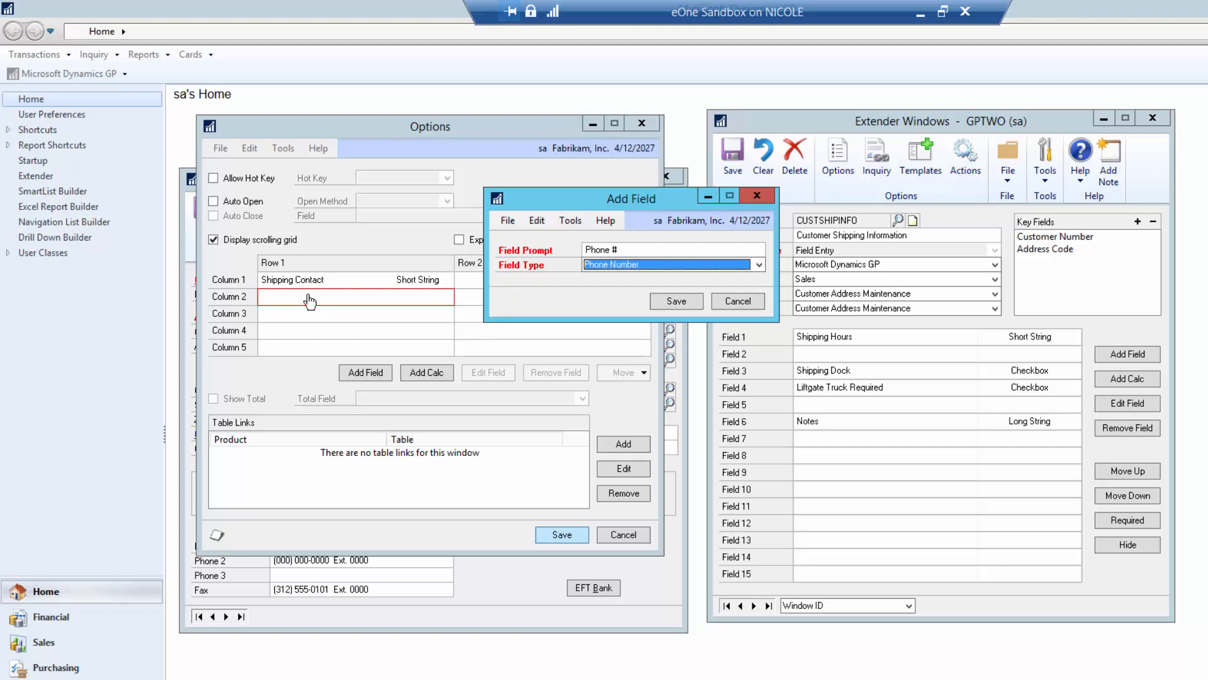
click(677, 300)
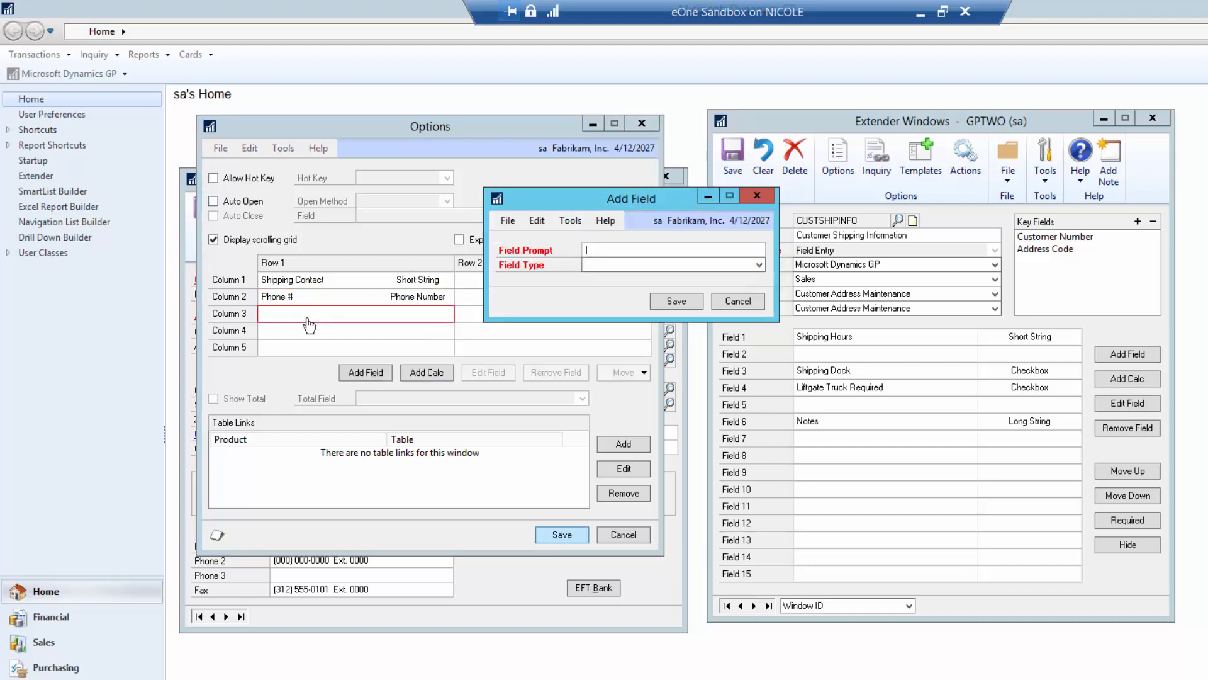
text(Email)
key(Tab)
key(e)
click(667, 304)
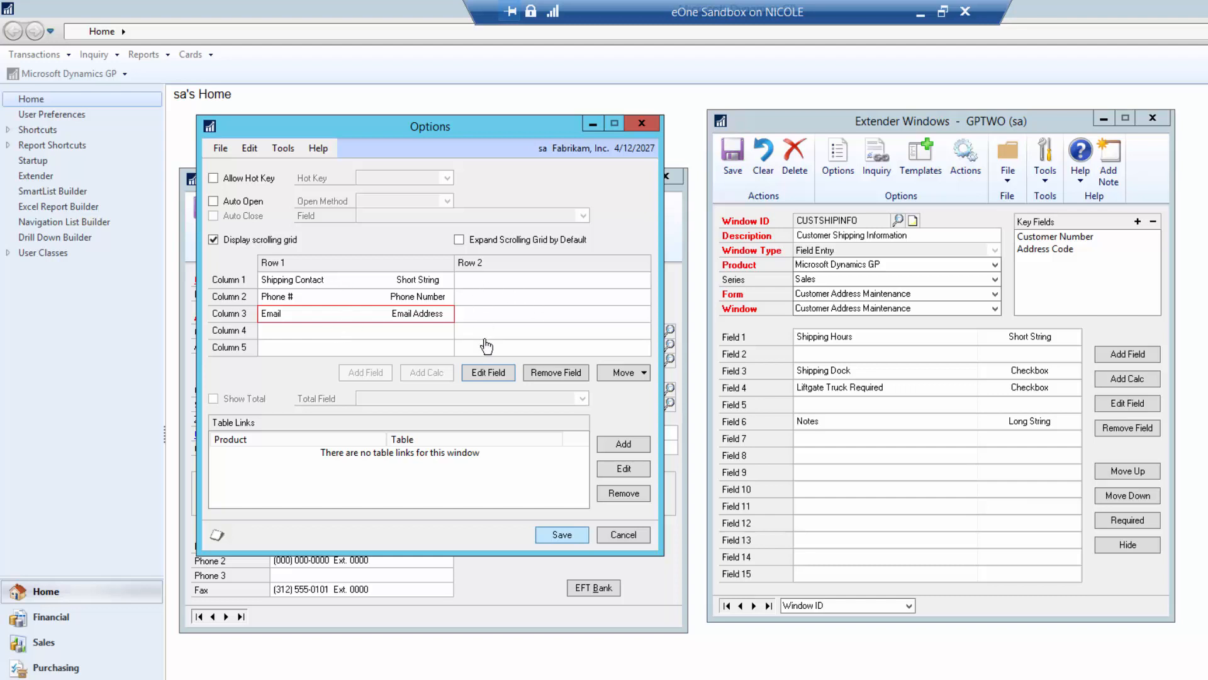
- Save the grid options and CUSTSHIPINFO definition, then reopen Customer Shipping Information for the address
click(560, 533)
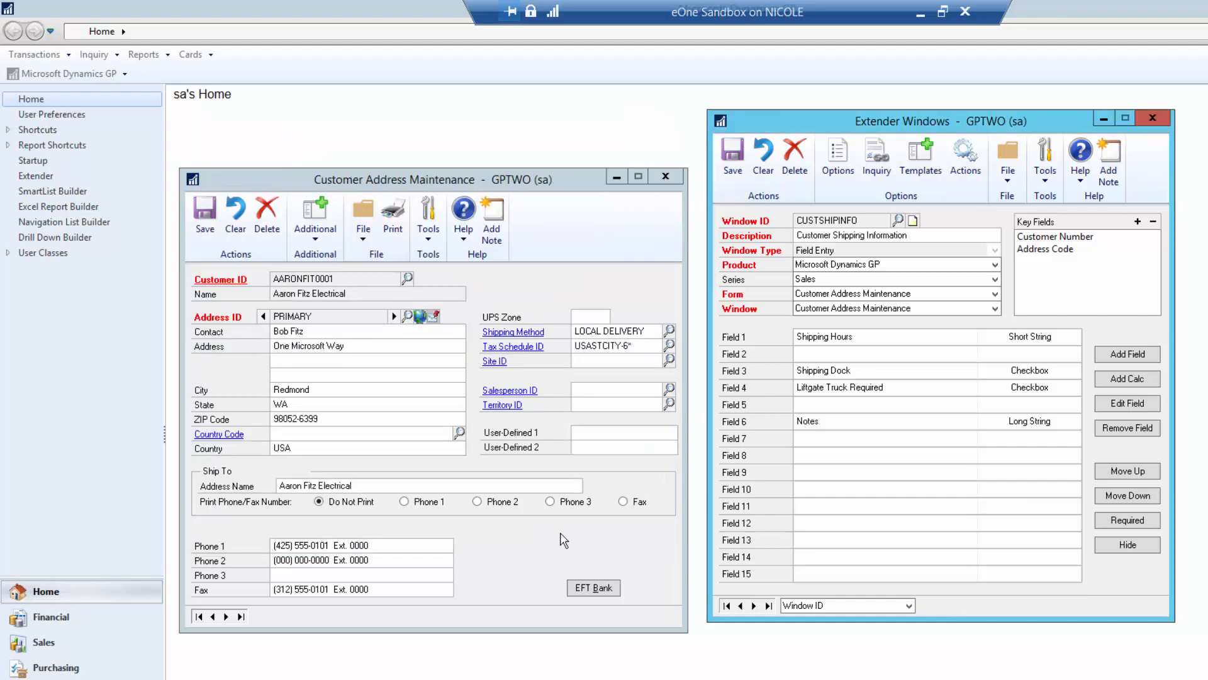
click(732, 165)
click(315, 220)
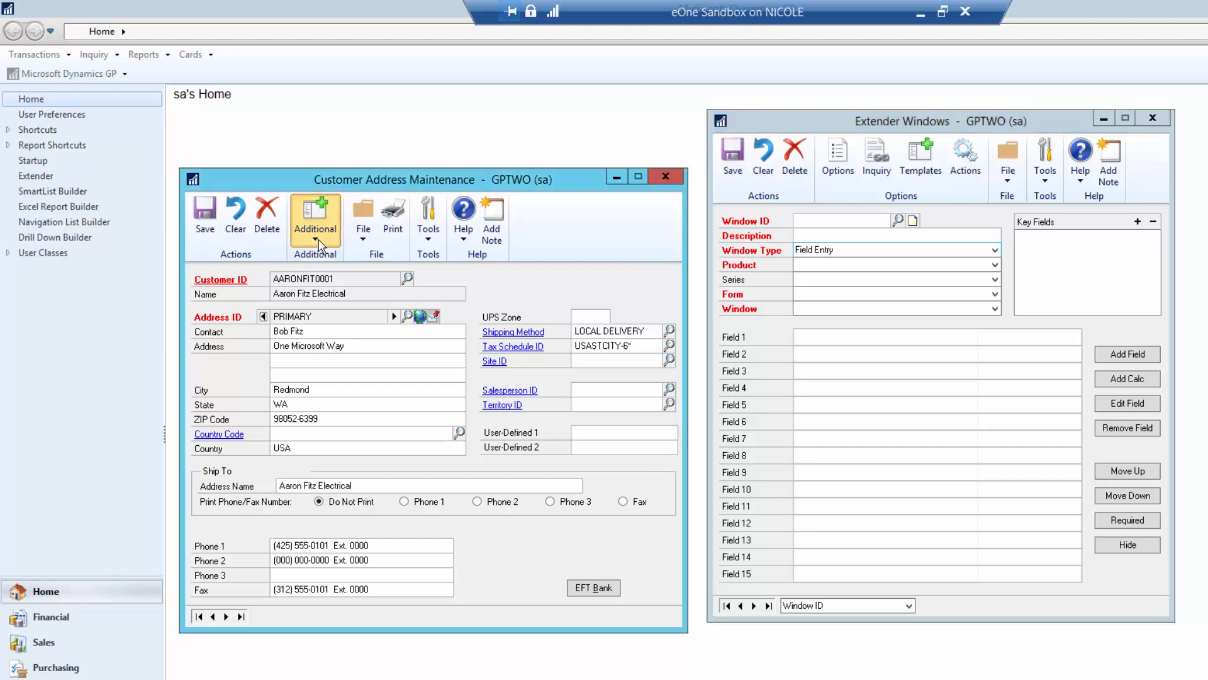
click(324, 276)
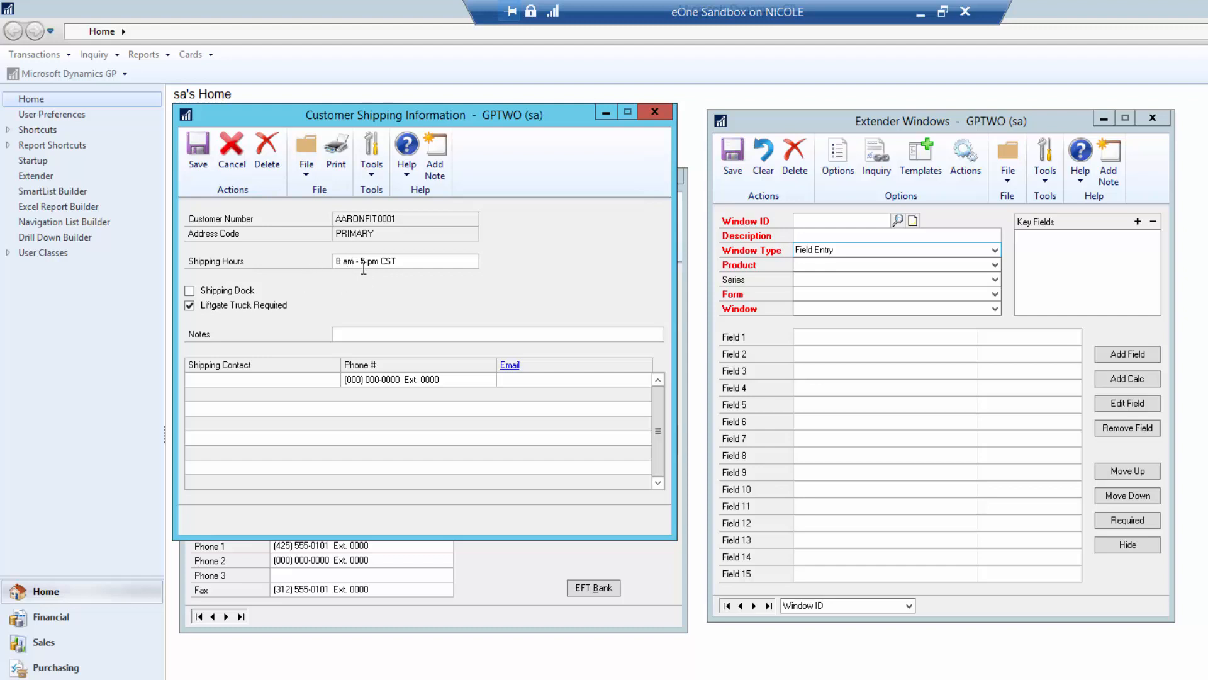
- Enter two shipping contacts: the first with name, phone and e-mail, the second with name and phone
click(280, 380)
text(Nicole)
key(Tab)
text(8883)
key(Tab)
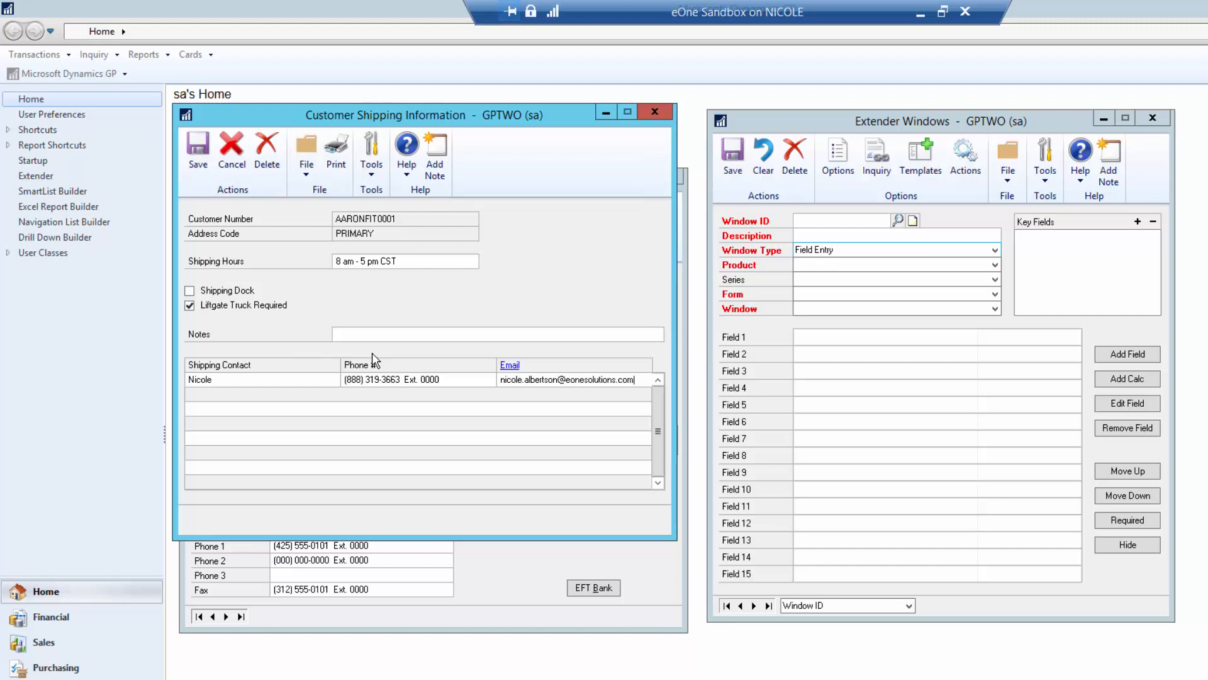
key(Tab)
text(Chris)
key(Tab)
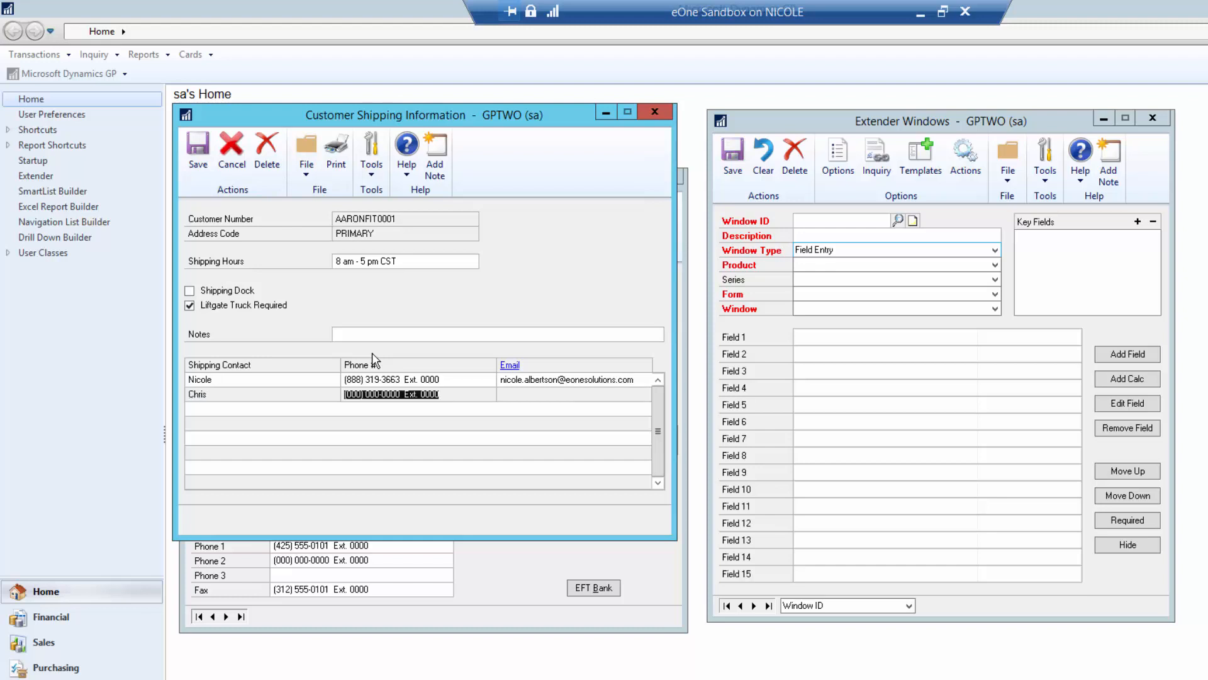
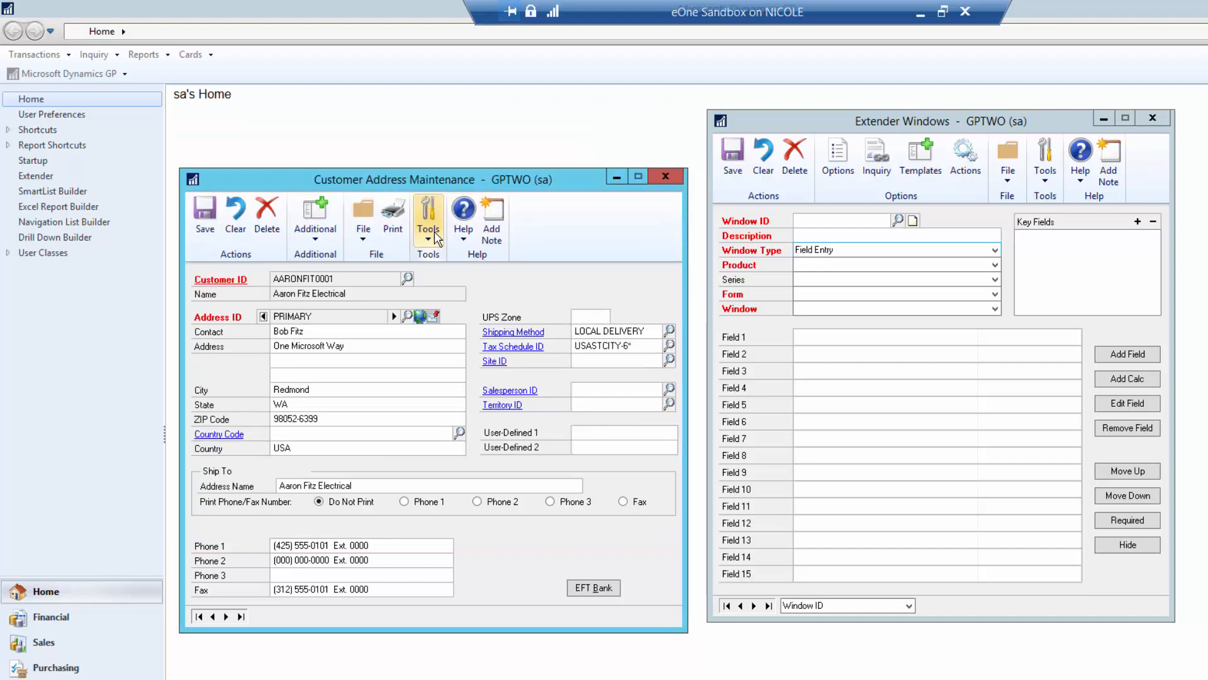
- Close Customer Address Maintenance and load the ITEM EXTRA definition in Extender Windows
click(663, 177)
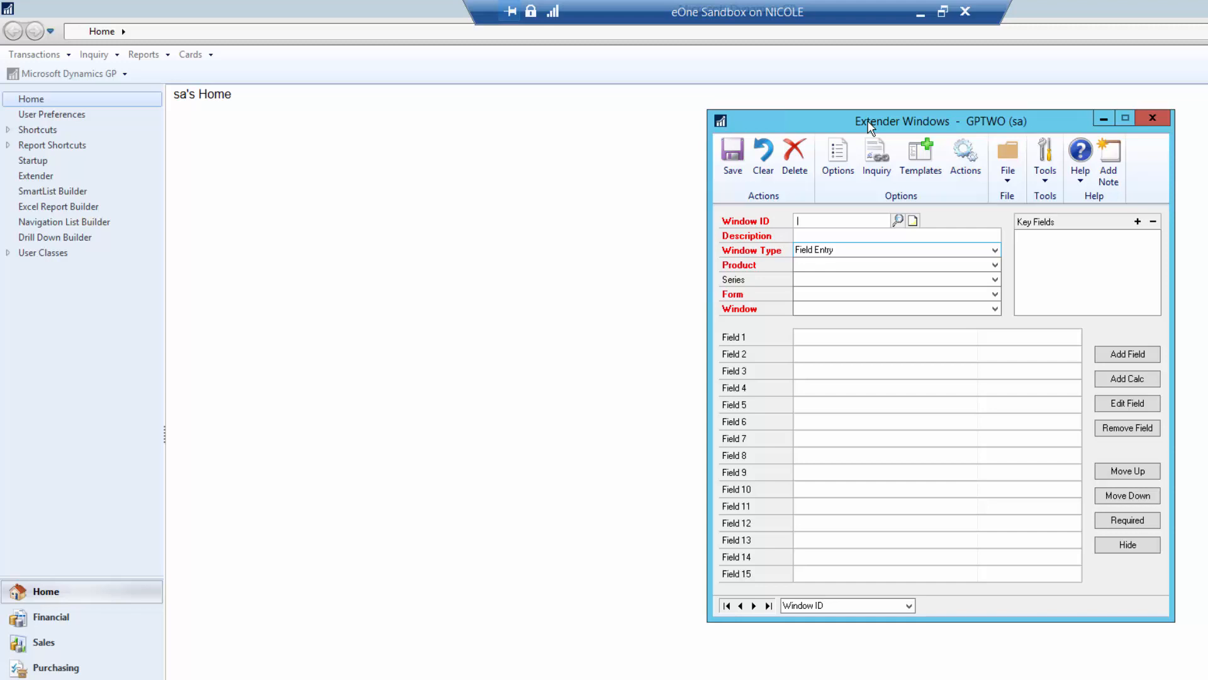
click(898, 220)
double_click(440, 326)
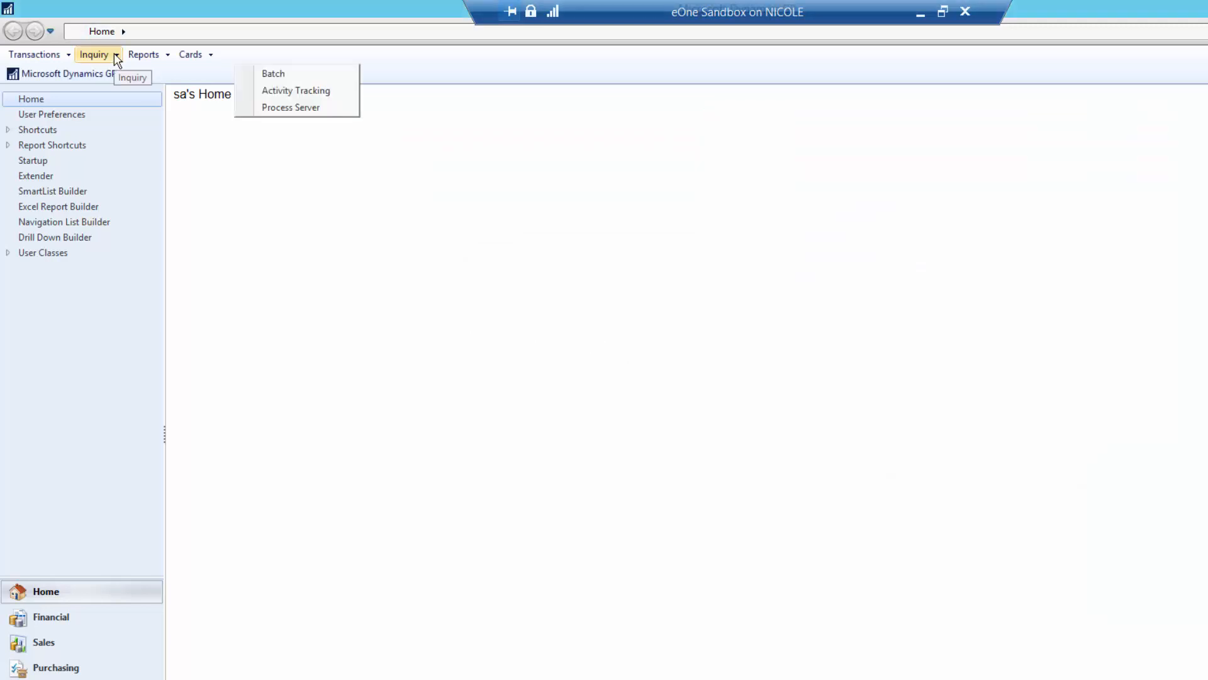
- Open a fulfillment order (BK MOUSE, CAP100, $49.85) from the Sales Documents inquiry
click(115, 54)
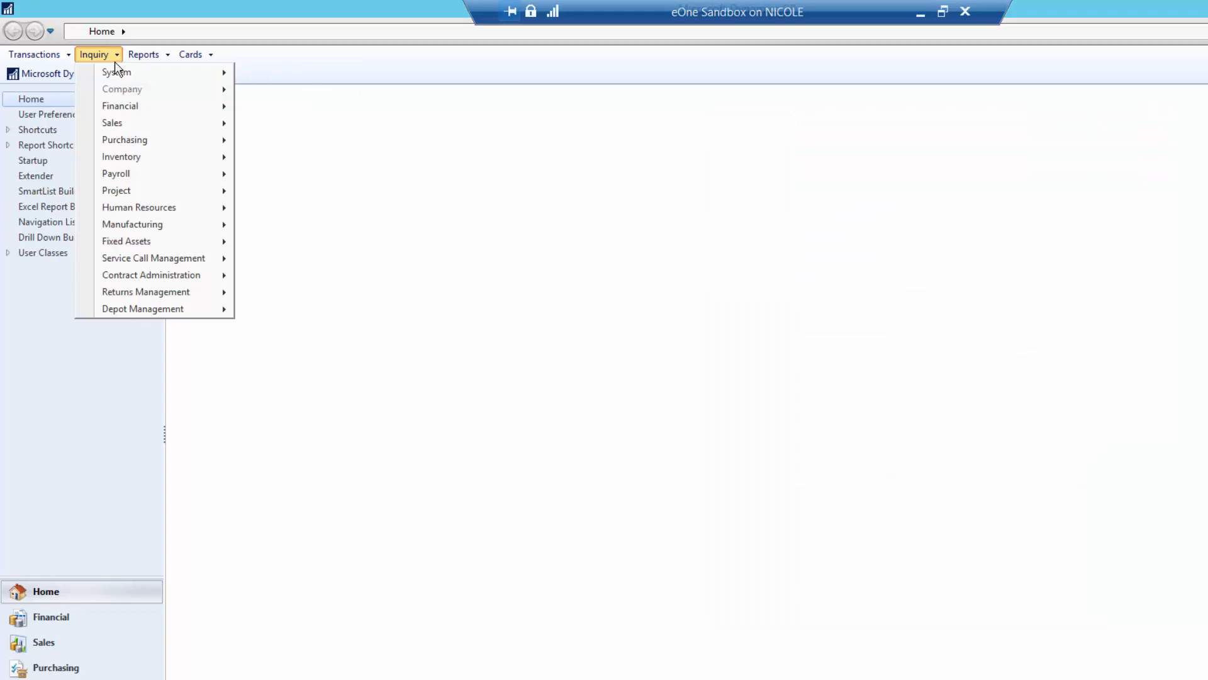
mouse_move(122, 124)
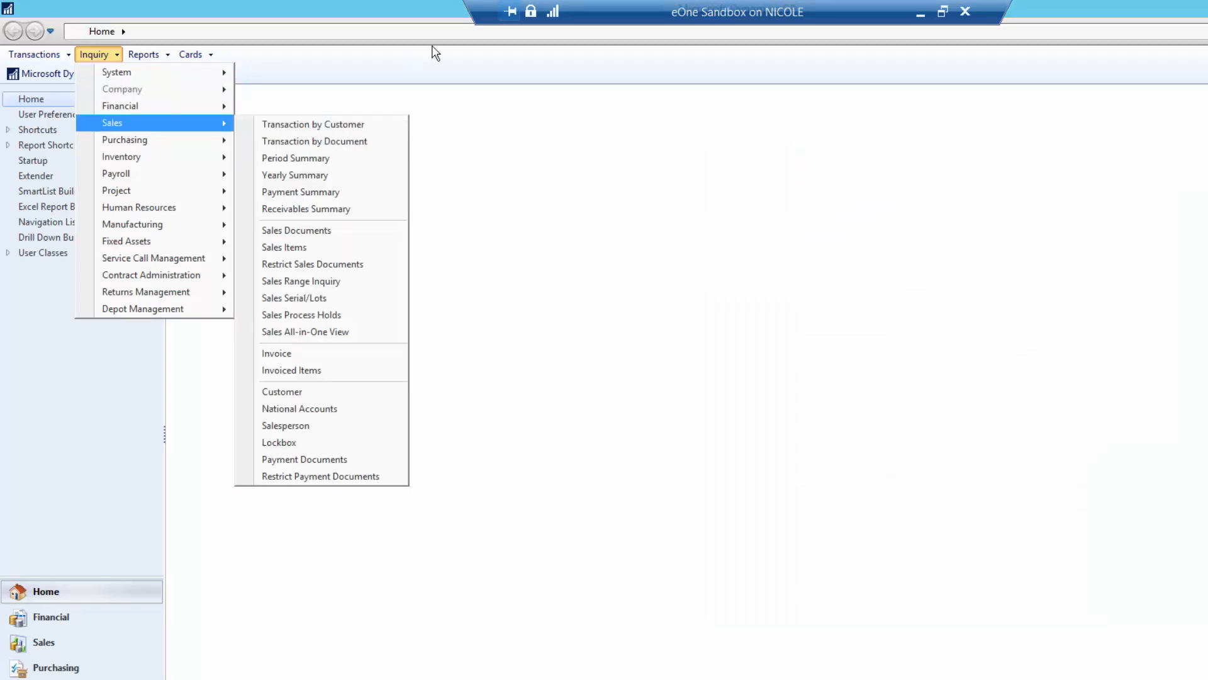
click(311, 234)
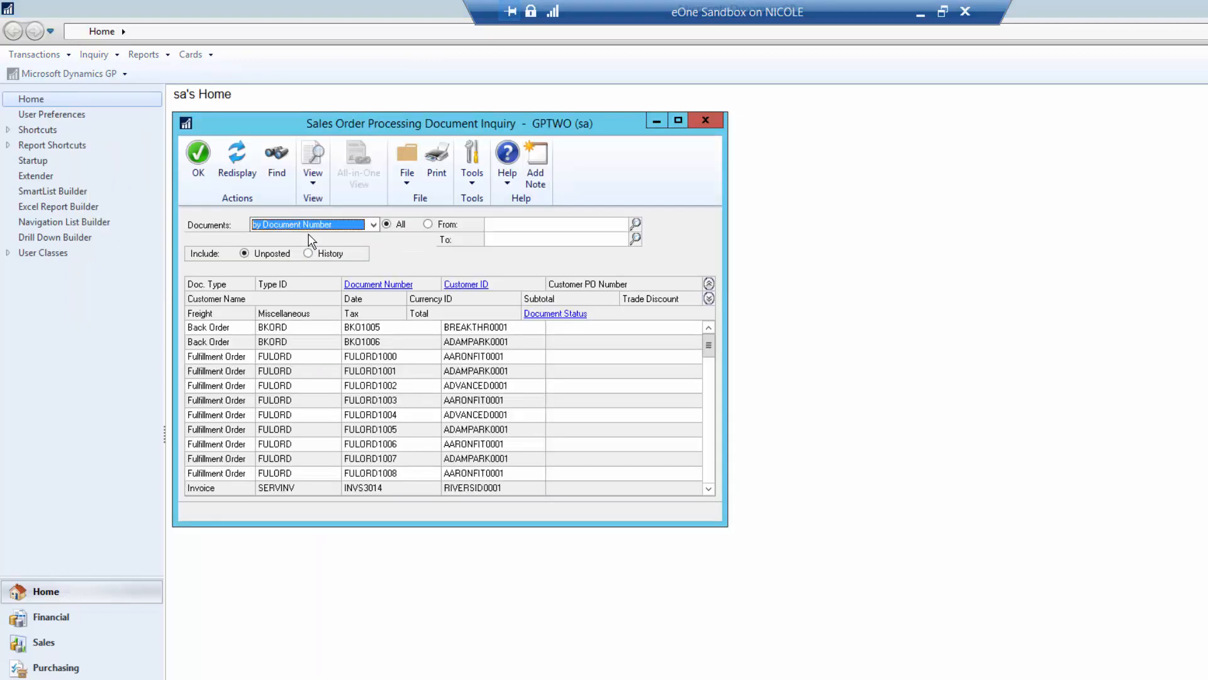
click(271, 403)
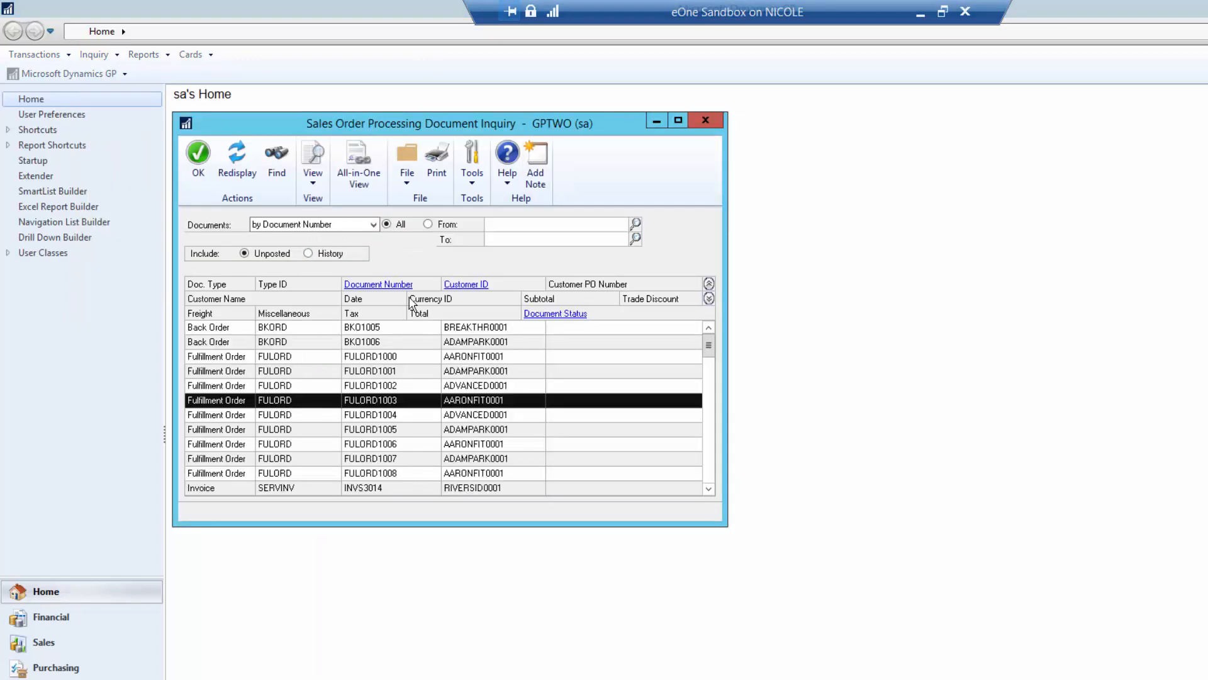
click(393, 286)
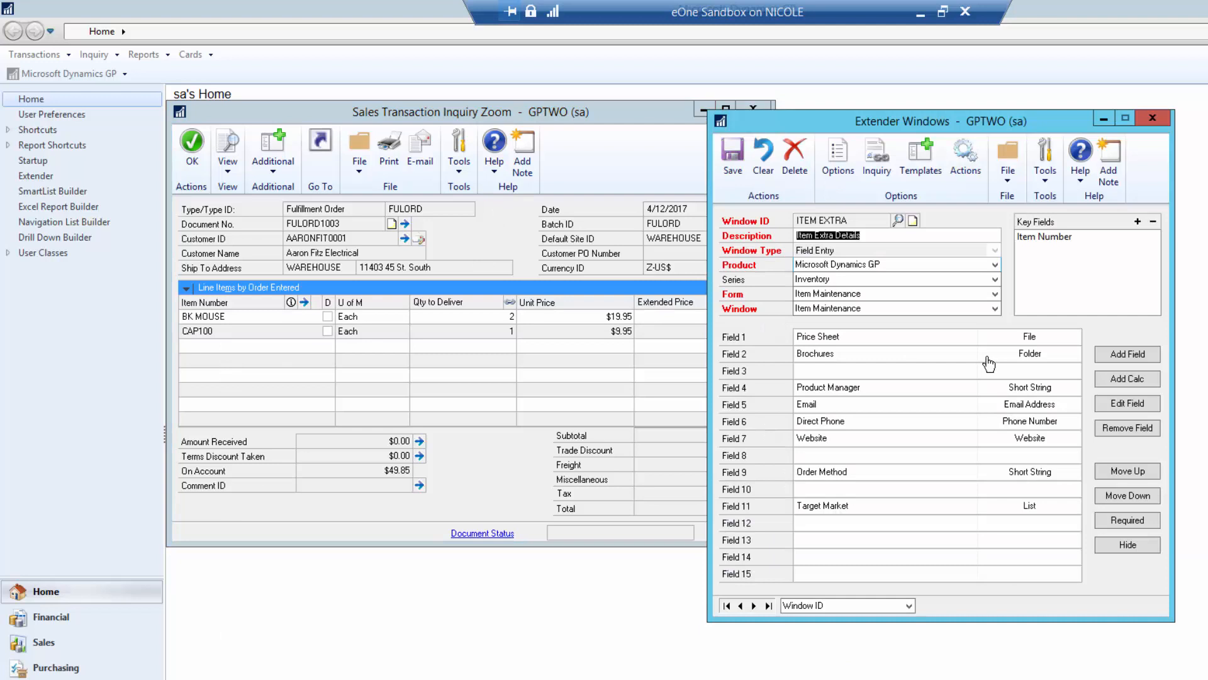
- Add a linked inquiry 'Item Extra Inquiry' for Microsoft Dynamics GP, Sales series
click(877, 158)
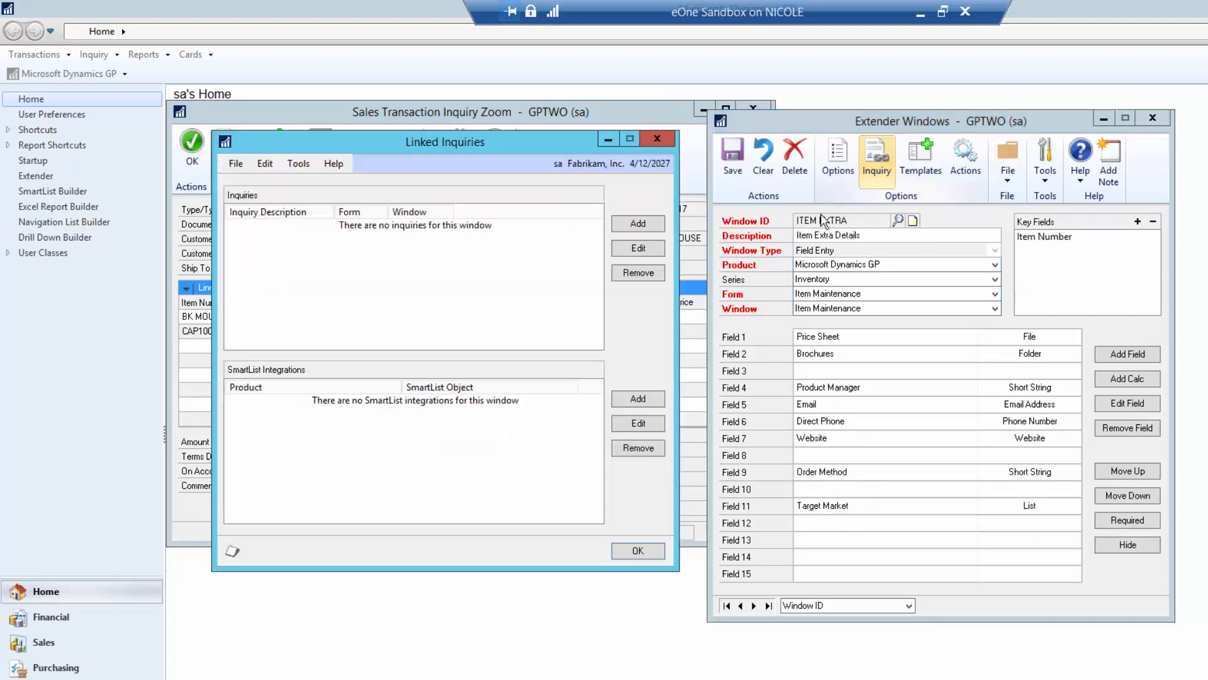
click(639, 224)
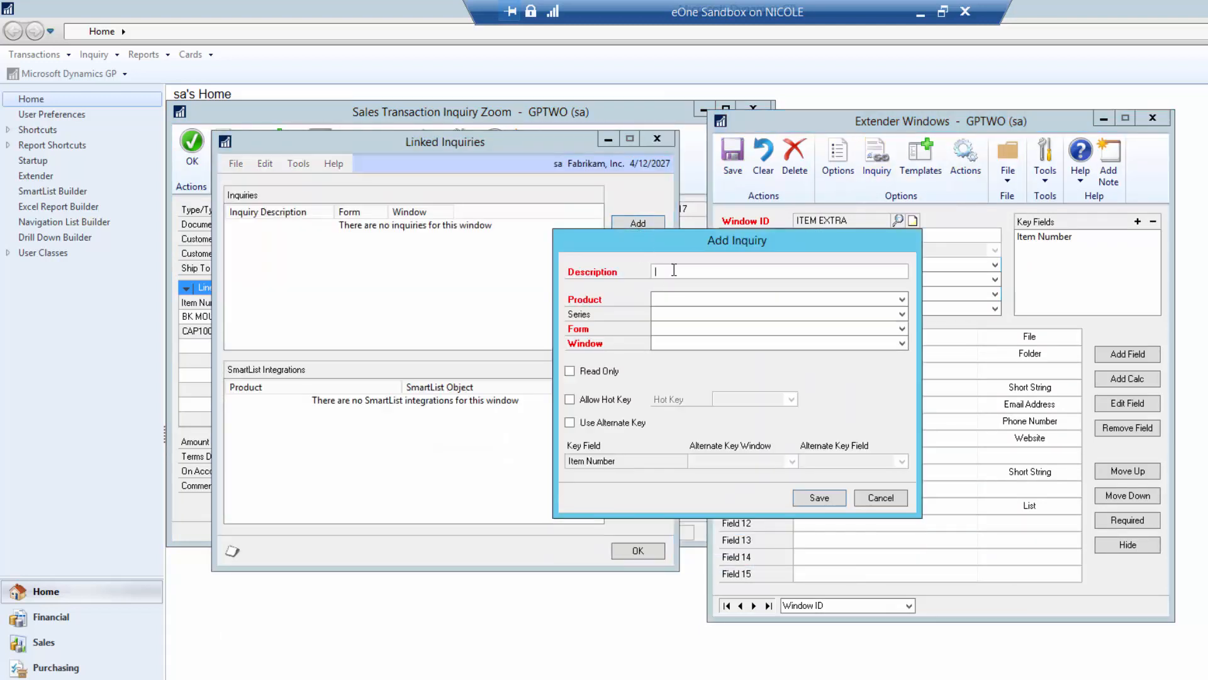
text(Item Extra Inquiry)
key(Tab)
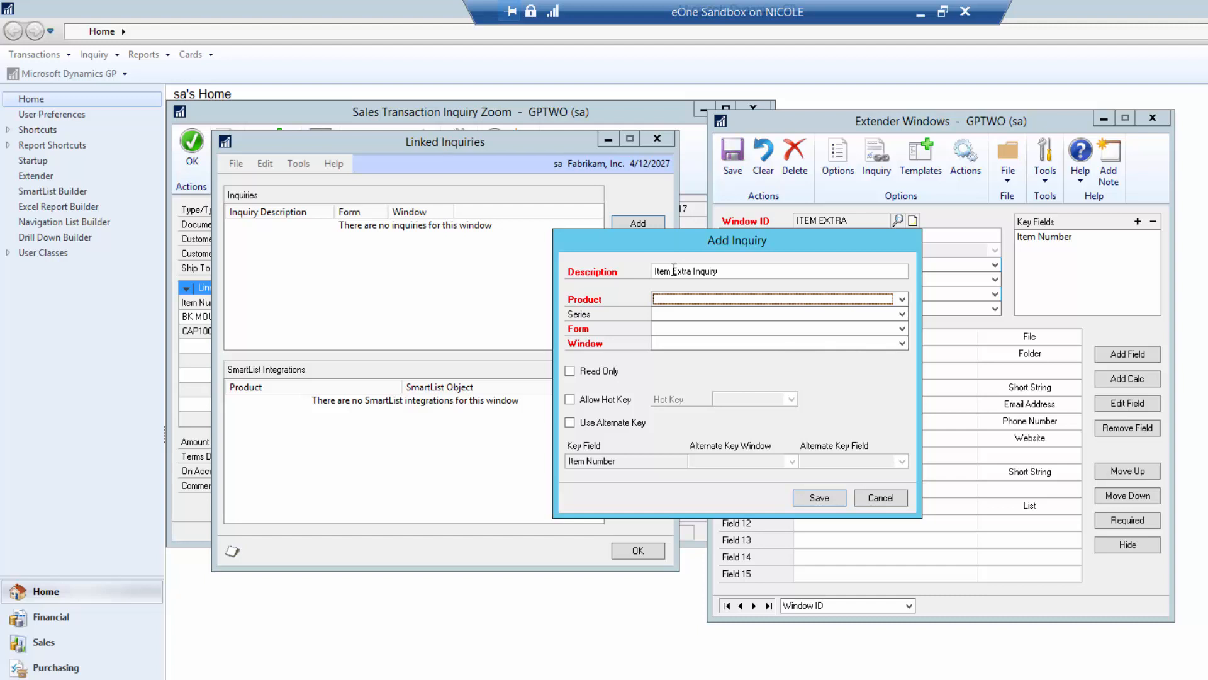
click(689, 299)
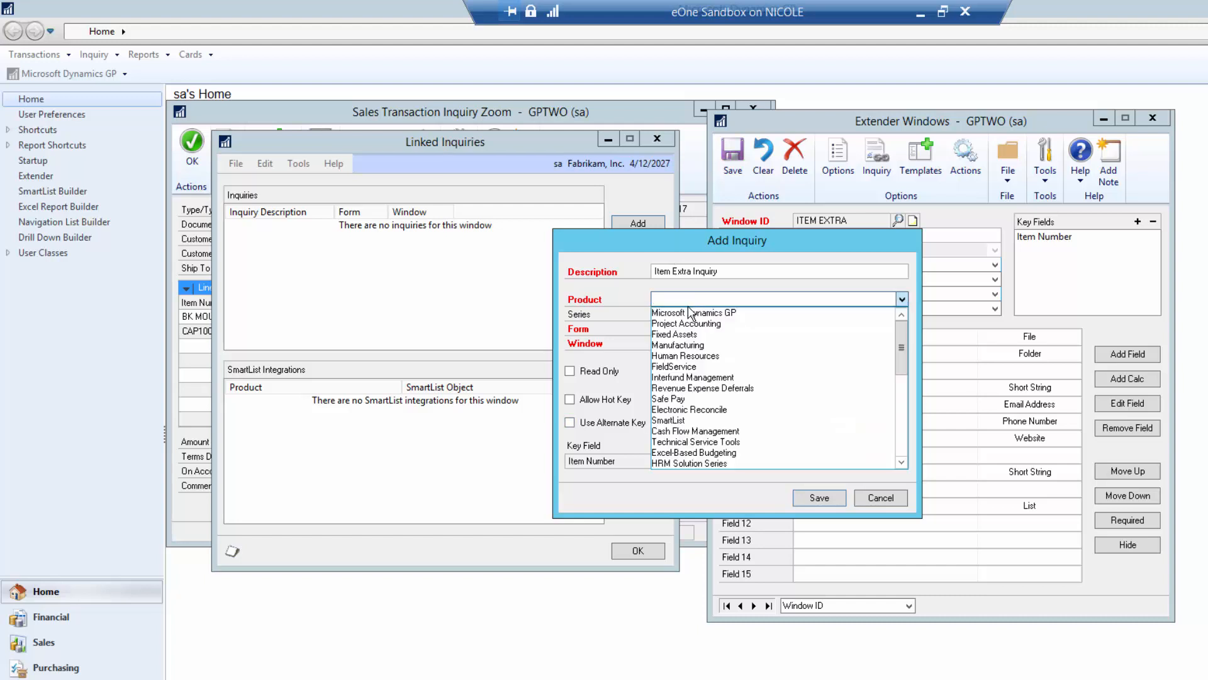
click(691, 312)
click(687, 316)
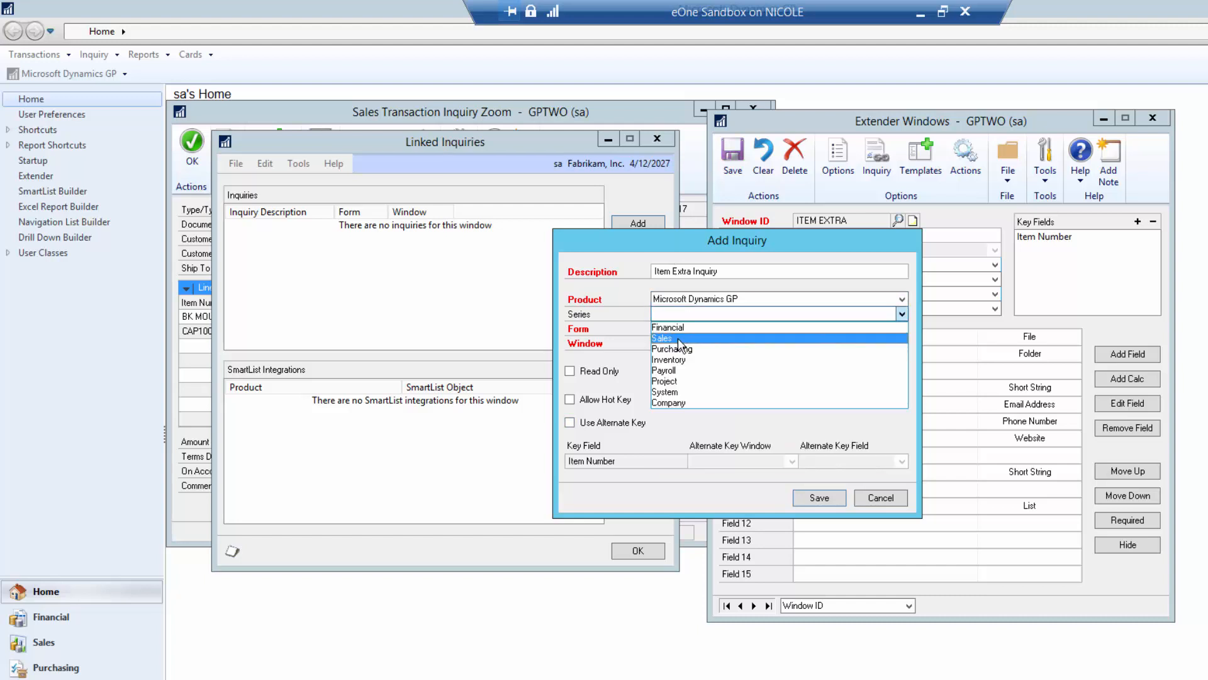
click(677, 338)
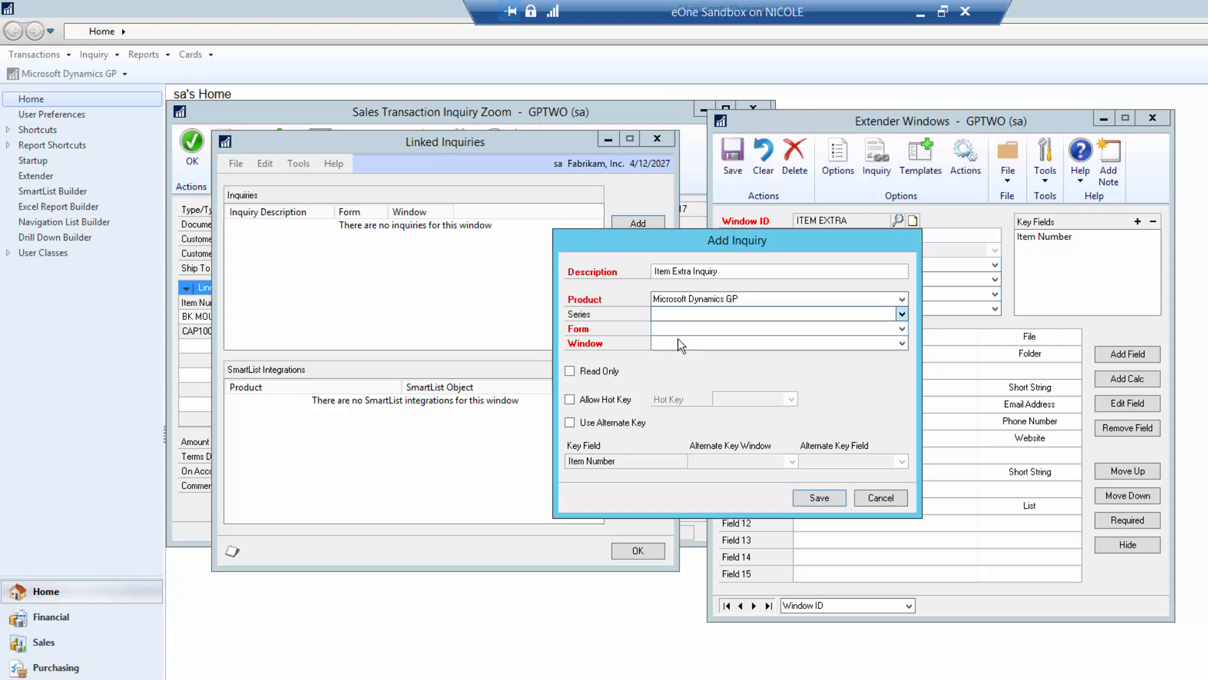
click(677, 328)
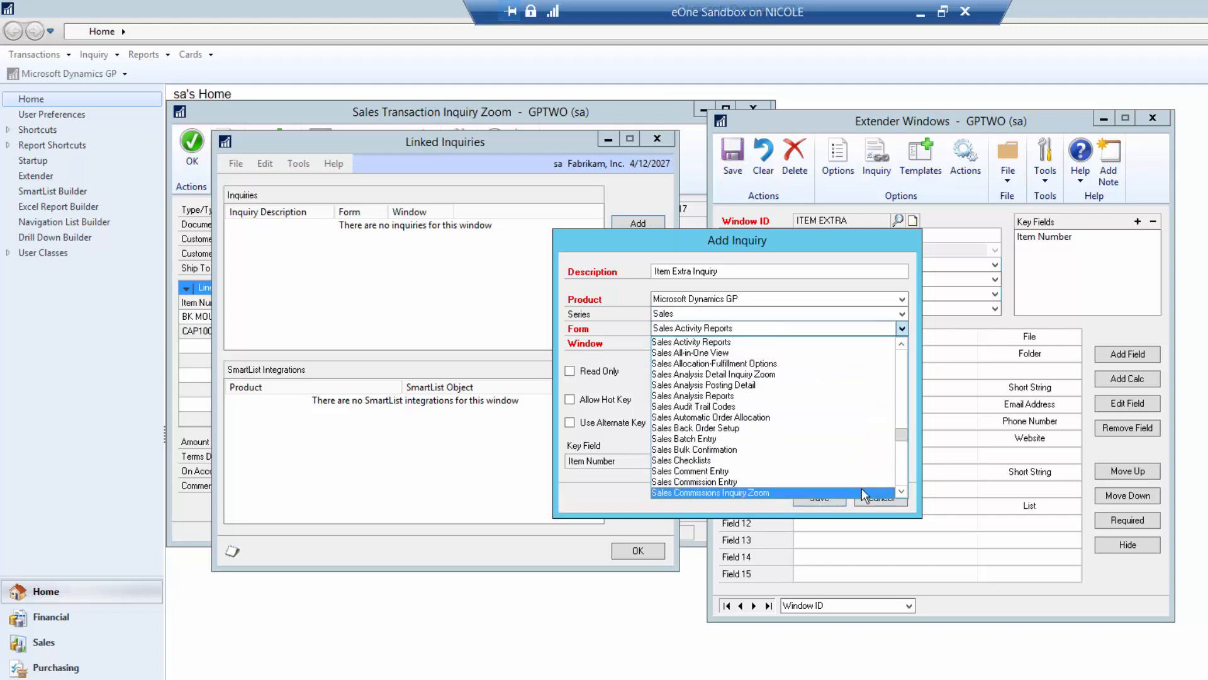
- Target Sales Transaction Inquiry Zoom's Line_Scroll window, make it read only, and save the link
click(905, 471)
click(904, 471)
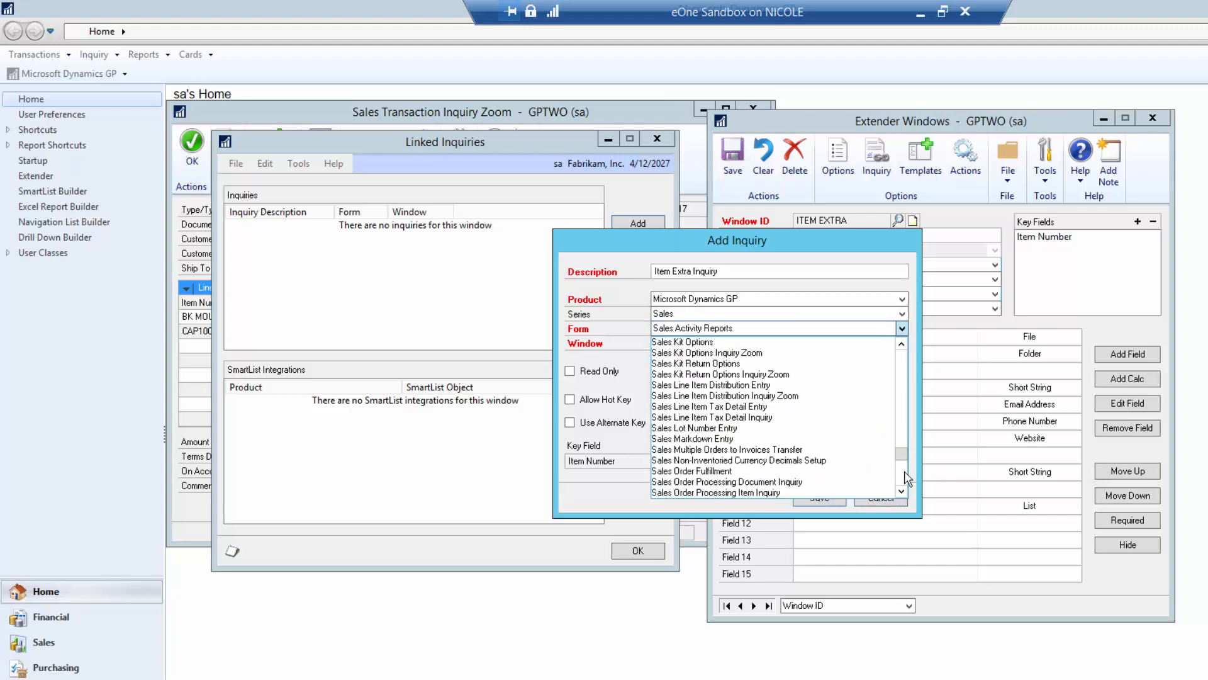
click(905, 471)
click(905, 471)
click(903, 478)
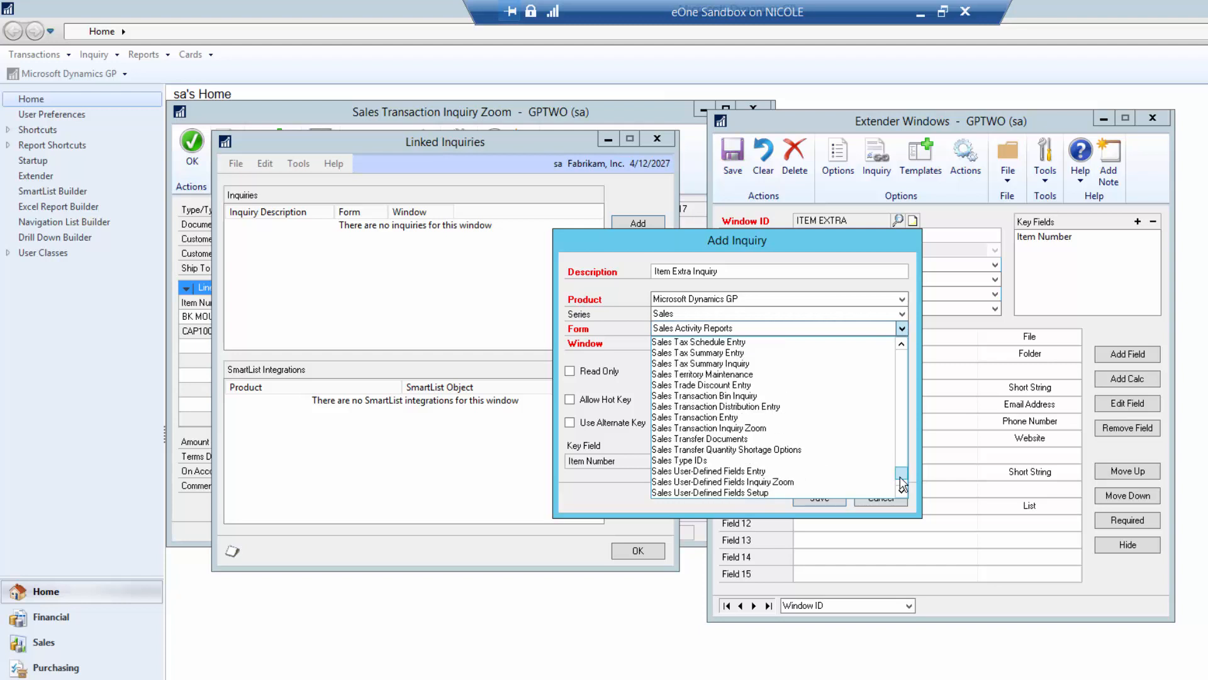
click(738, 428)
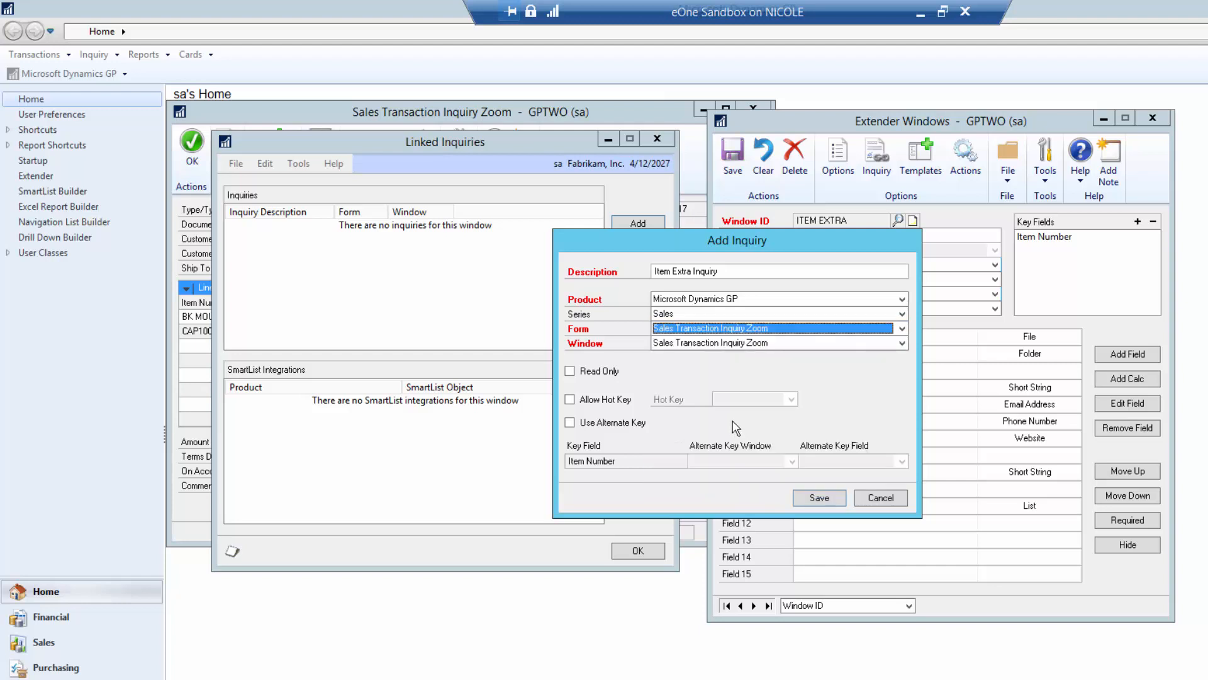
click(682, 350)
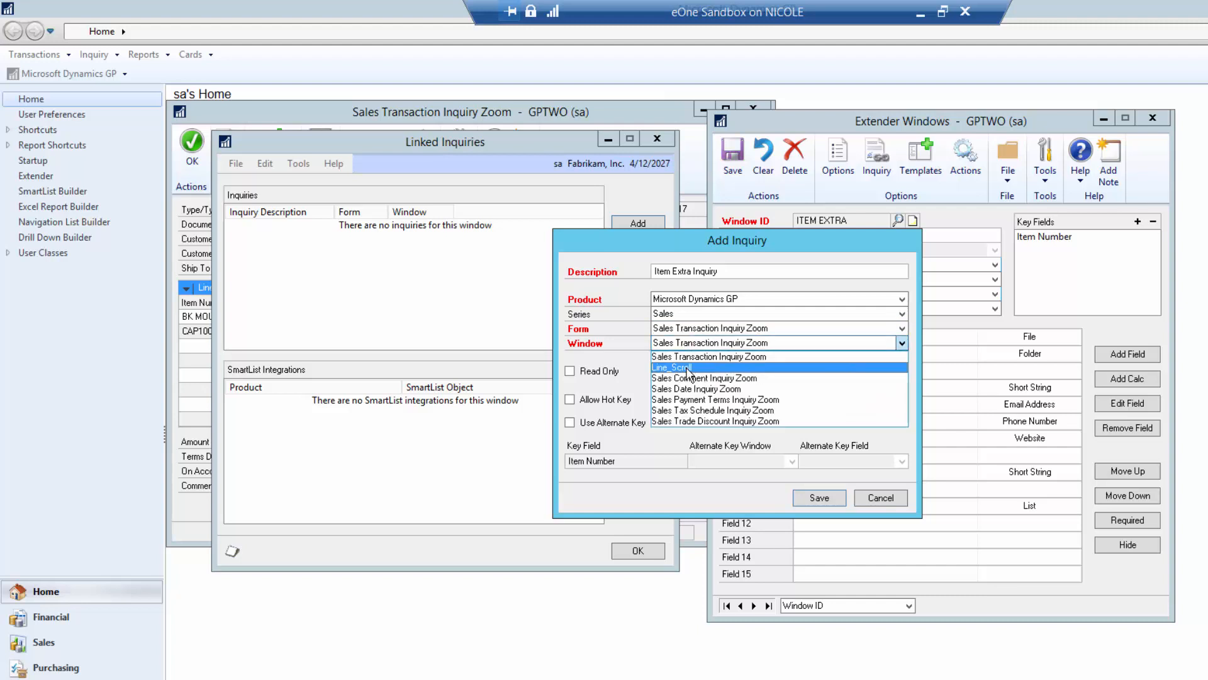
click(690, 376)
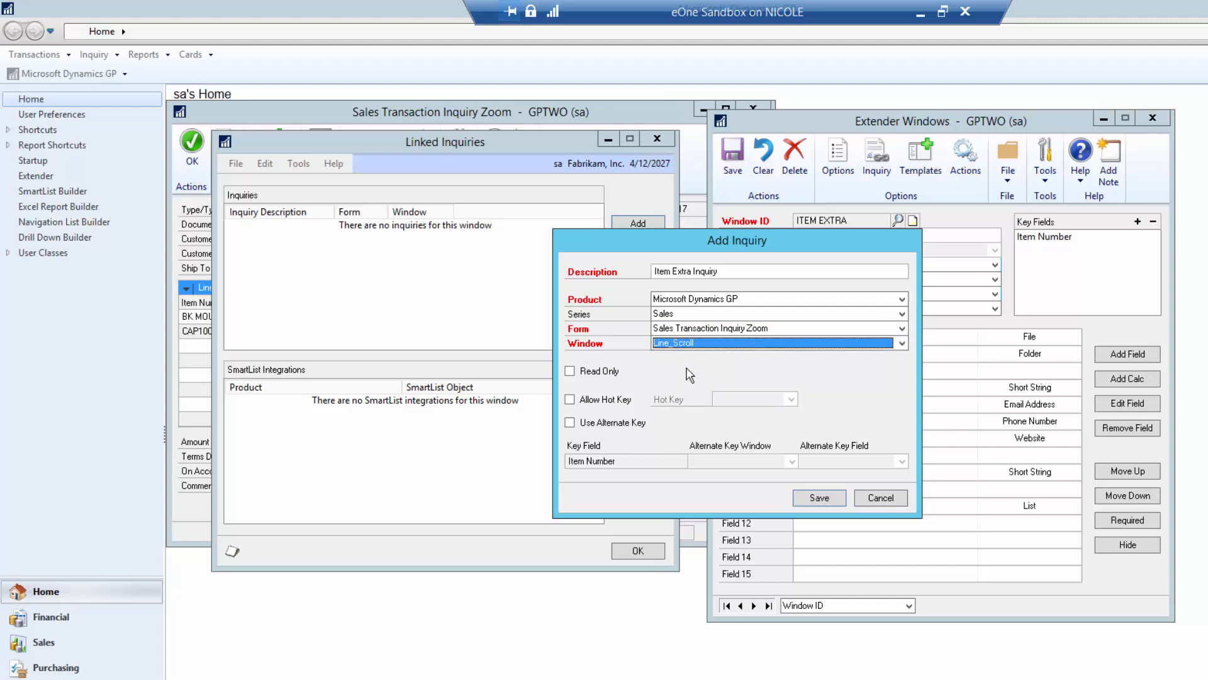
click(606, 374)
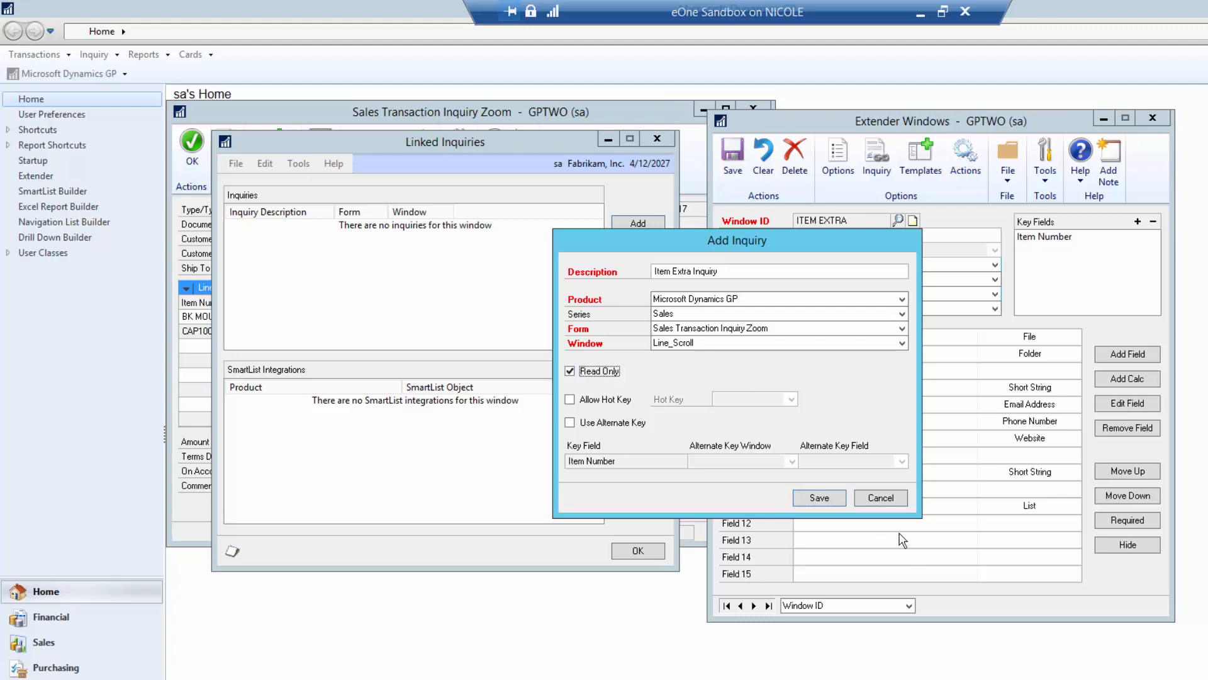
click(819, 497)
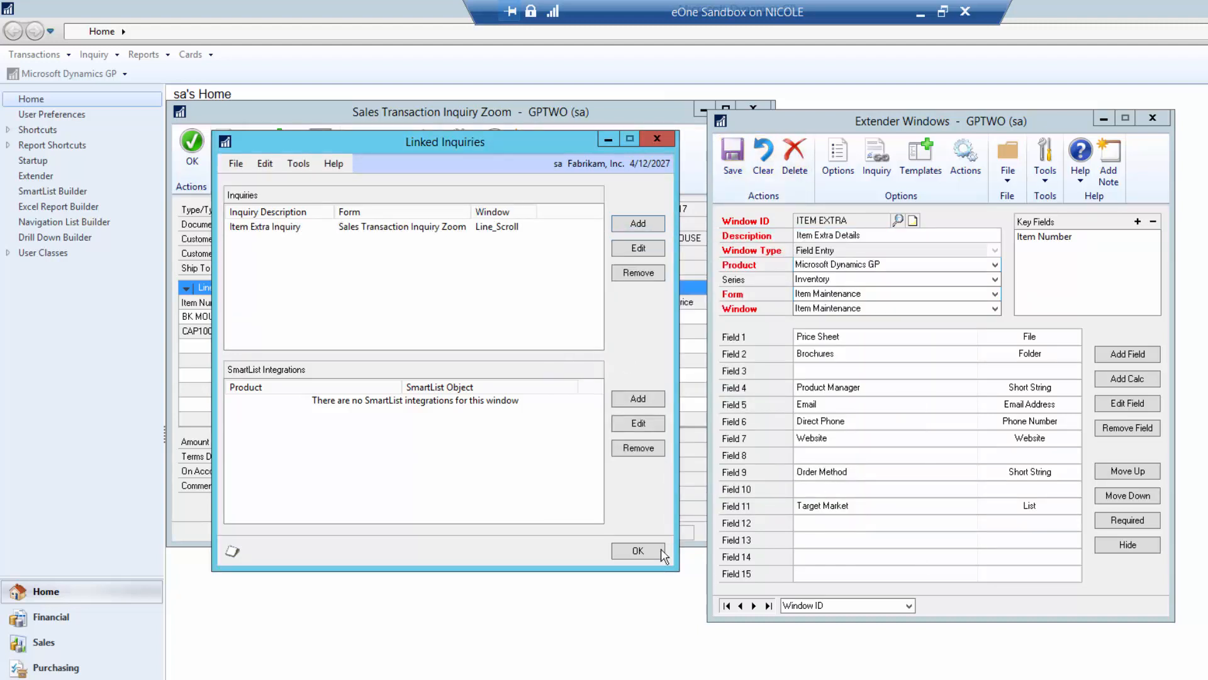
click(638, 550)
- Save ITEM EXTRA, close the fulfillment order, and open invoice INVS3014
click(730, 161)
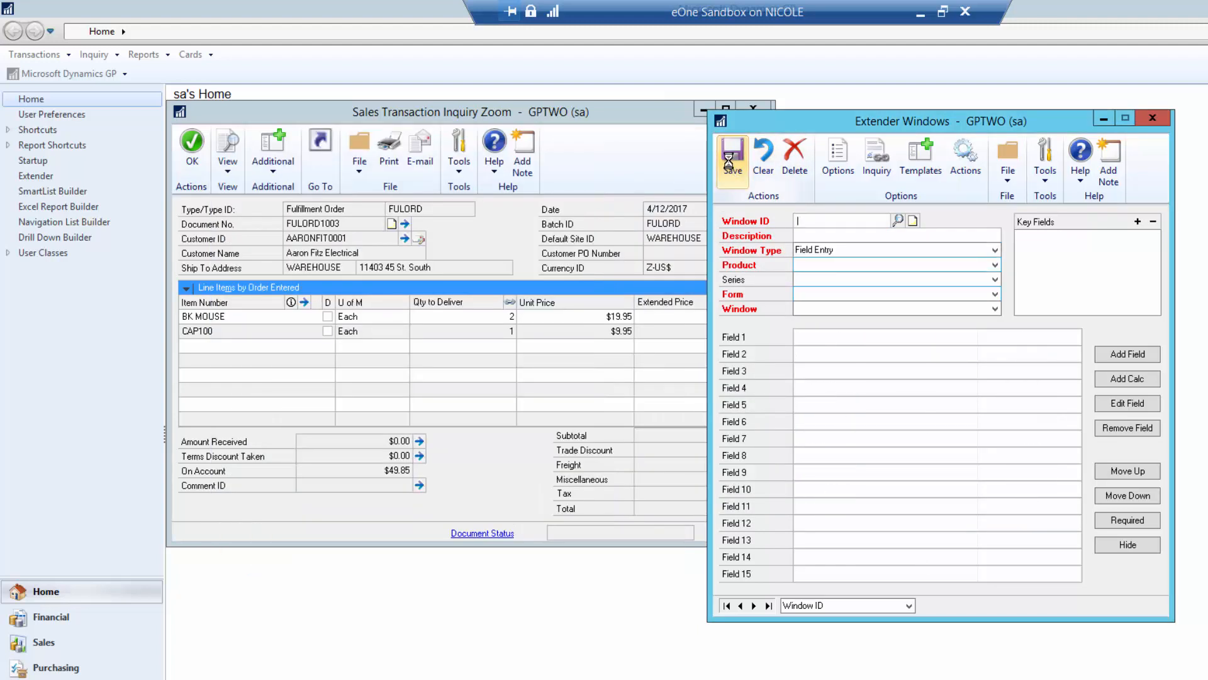
click(749, 105)
click(286, 486)
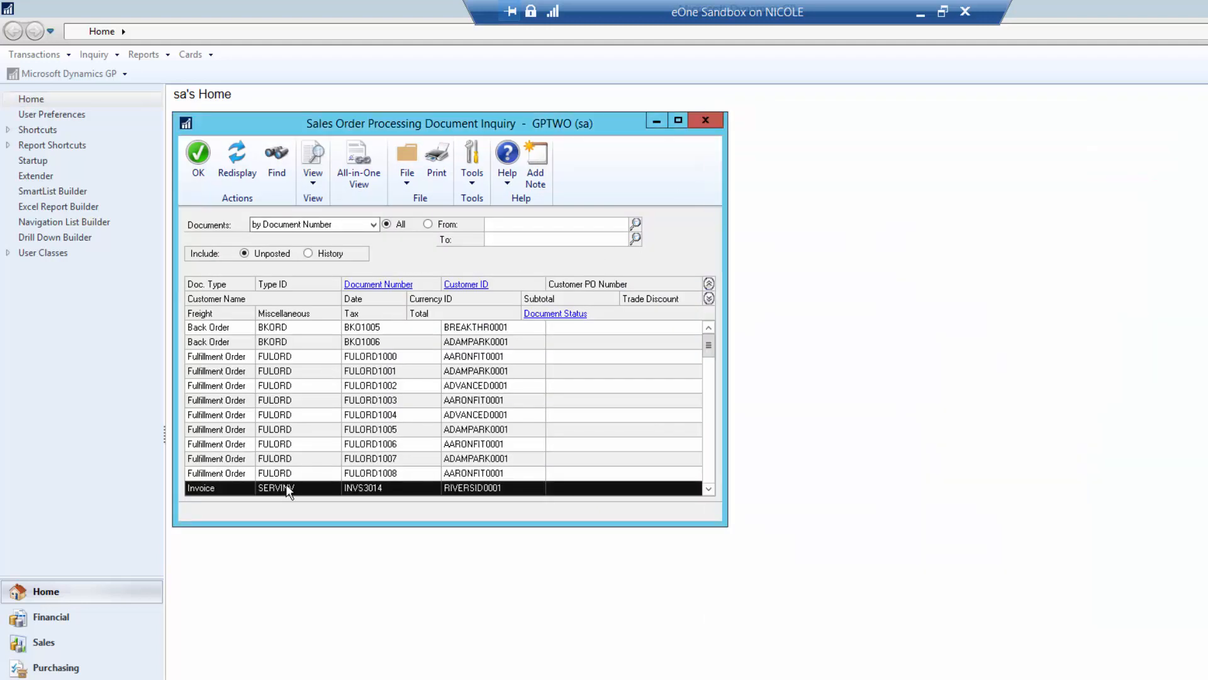
click(375, 287)
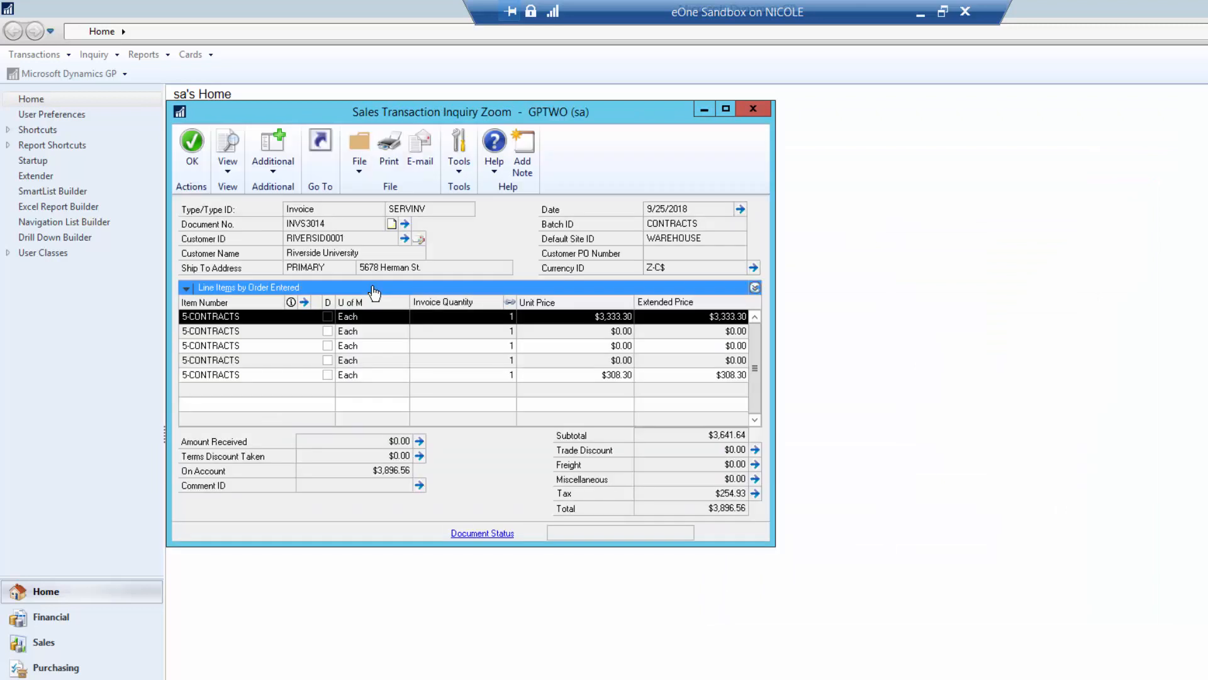
- View the read-only Item Extra Inquiry for a 5-CONTRACTS line, then close the invoice
click(221, 329)
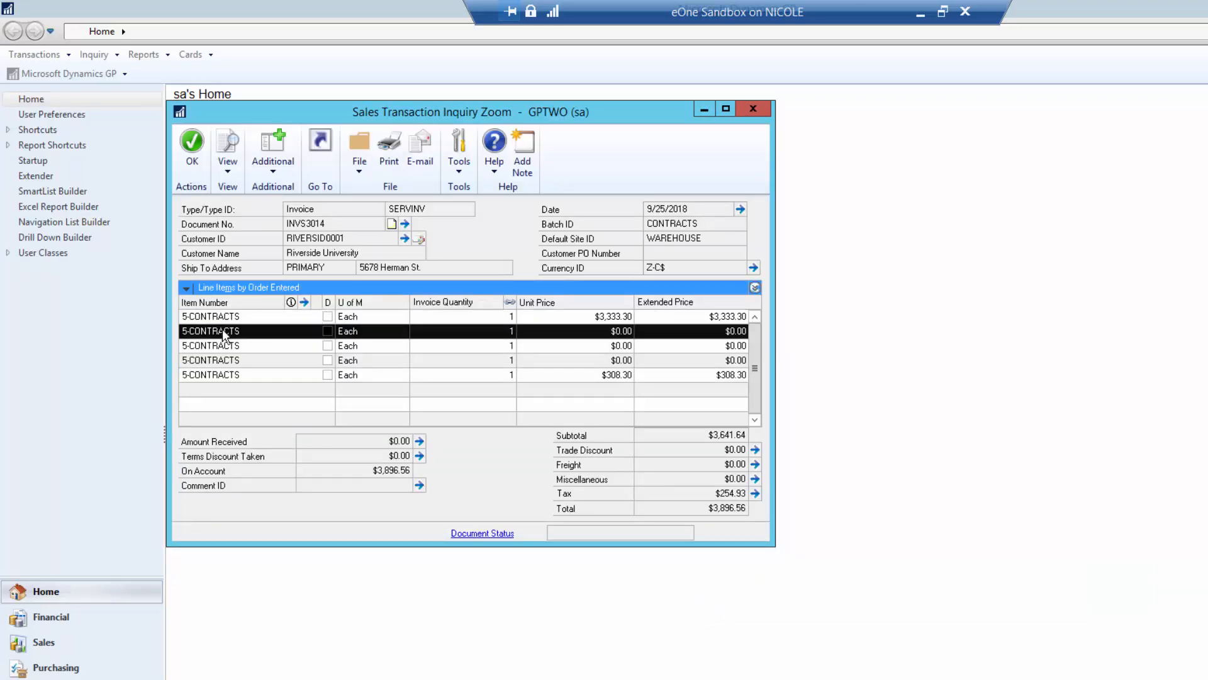
click(222, 348)
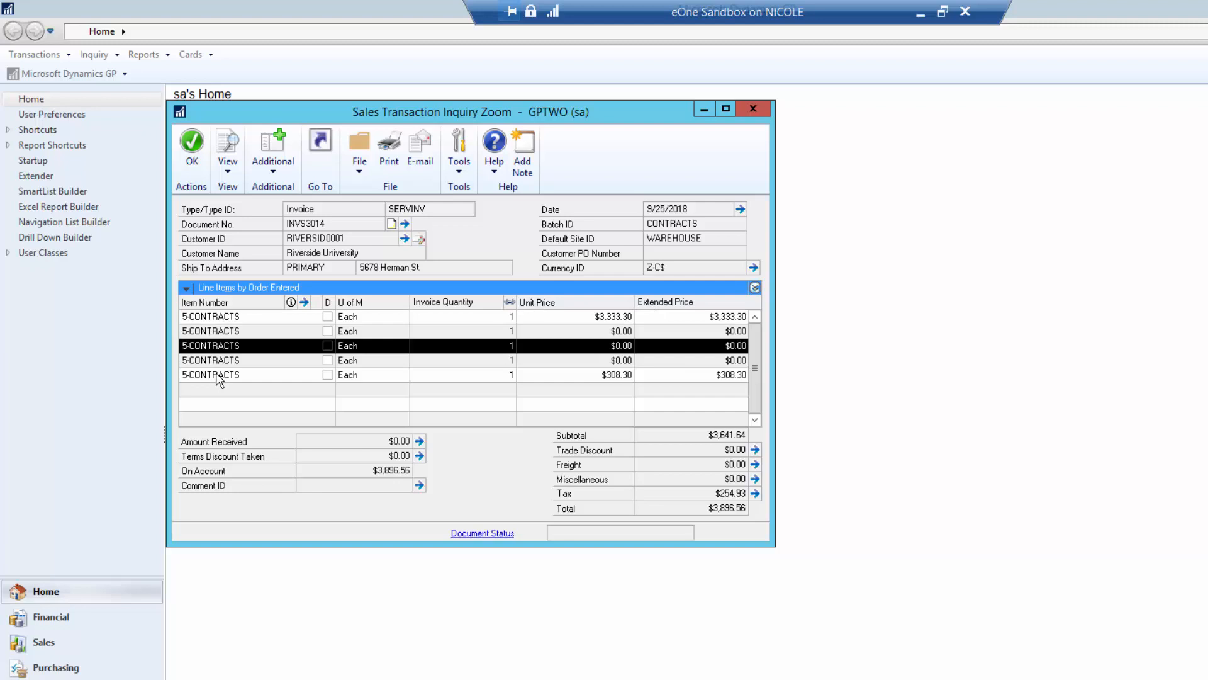
click(281, 177)
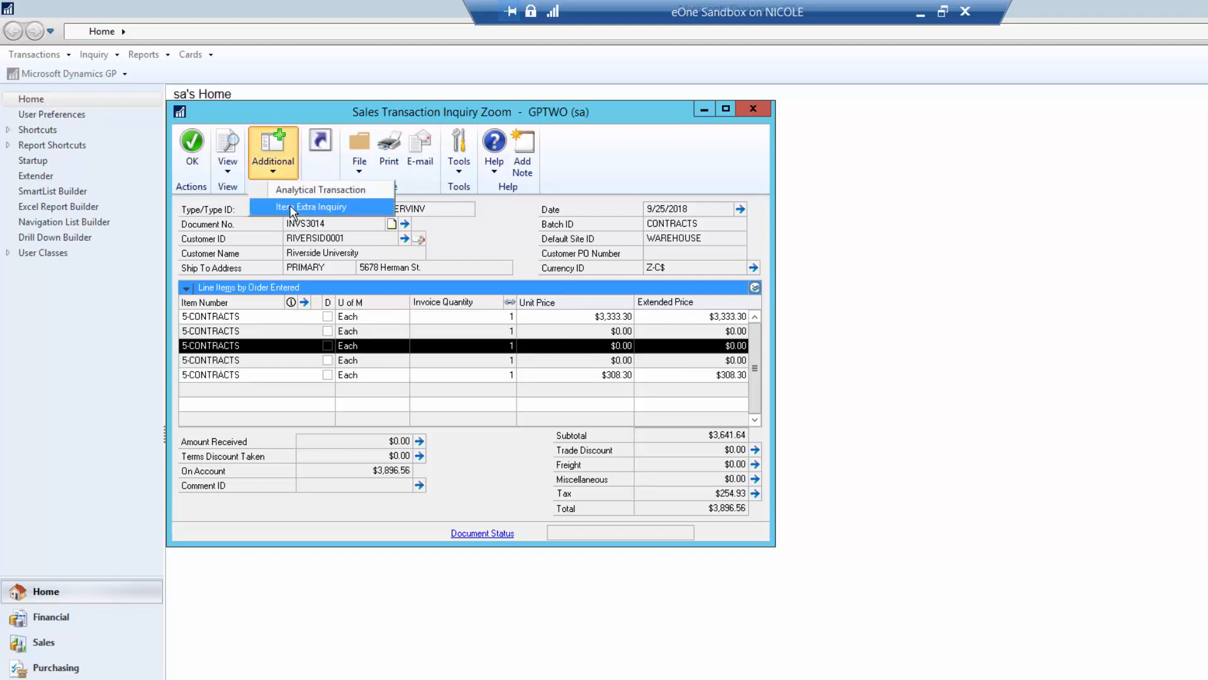
click(291, 208)
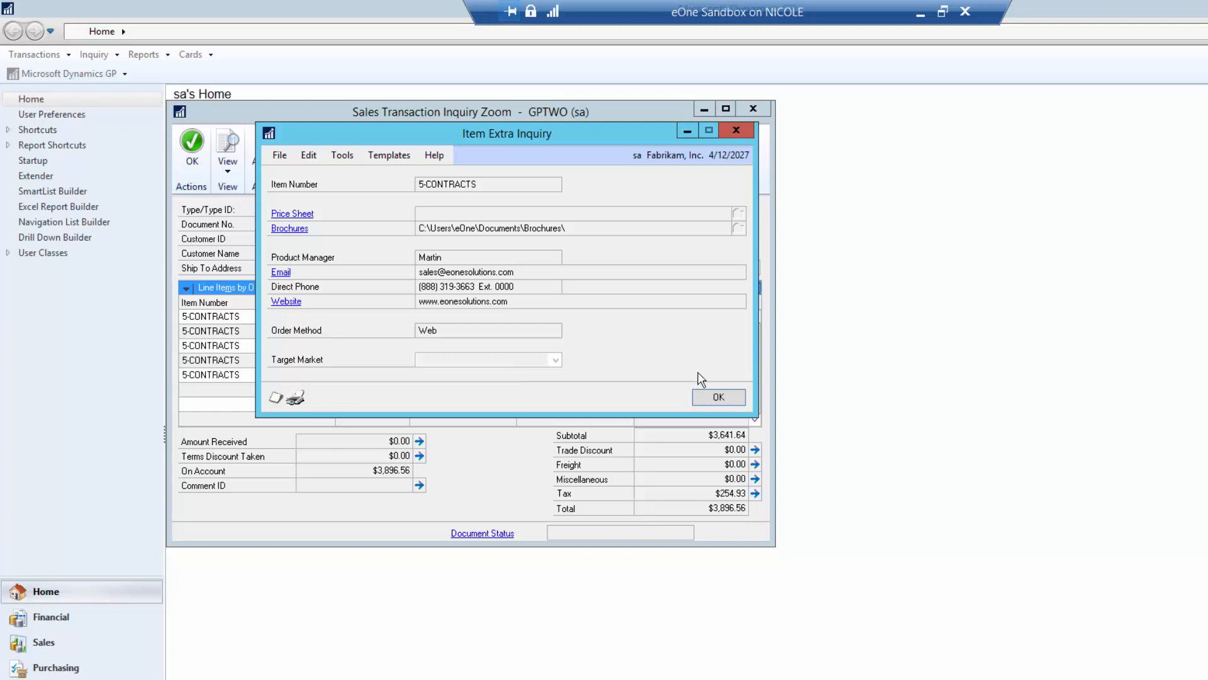
click(744, 396)
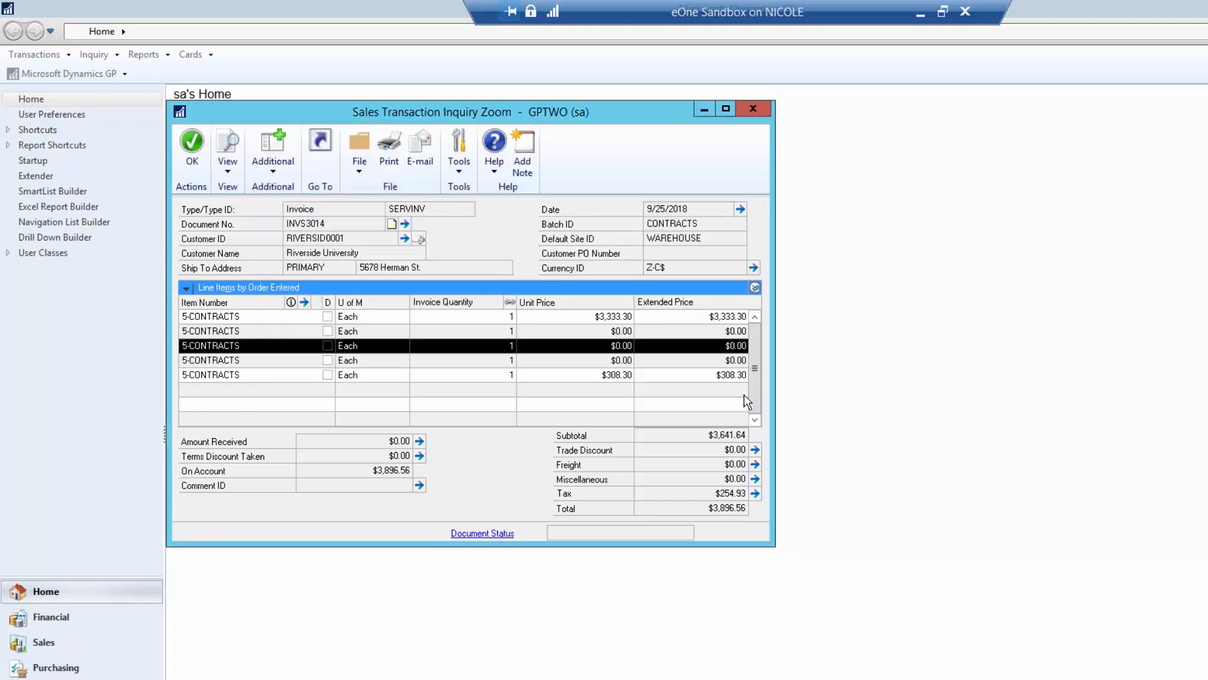
click(752, 109)
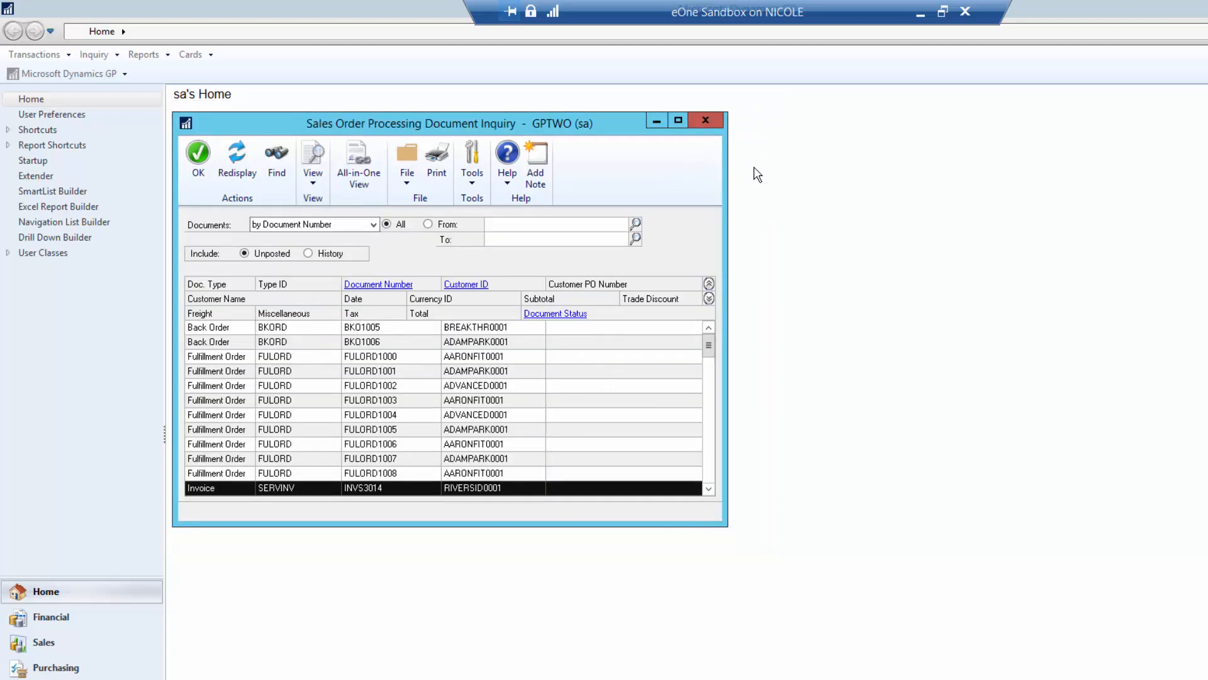
- Close the sales document inquiry and reload ITEM EXTRA's linked inquiries
click(707, 126)
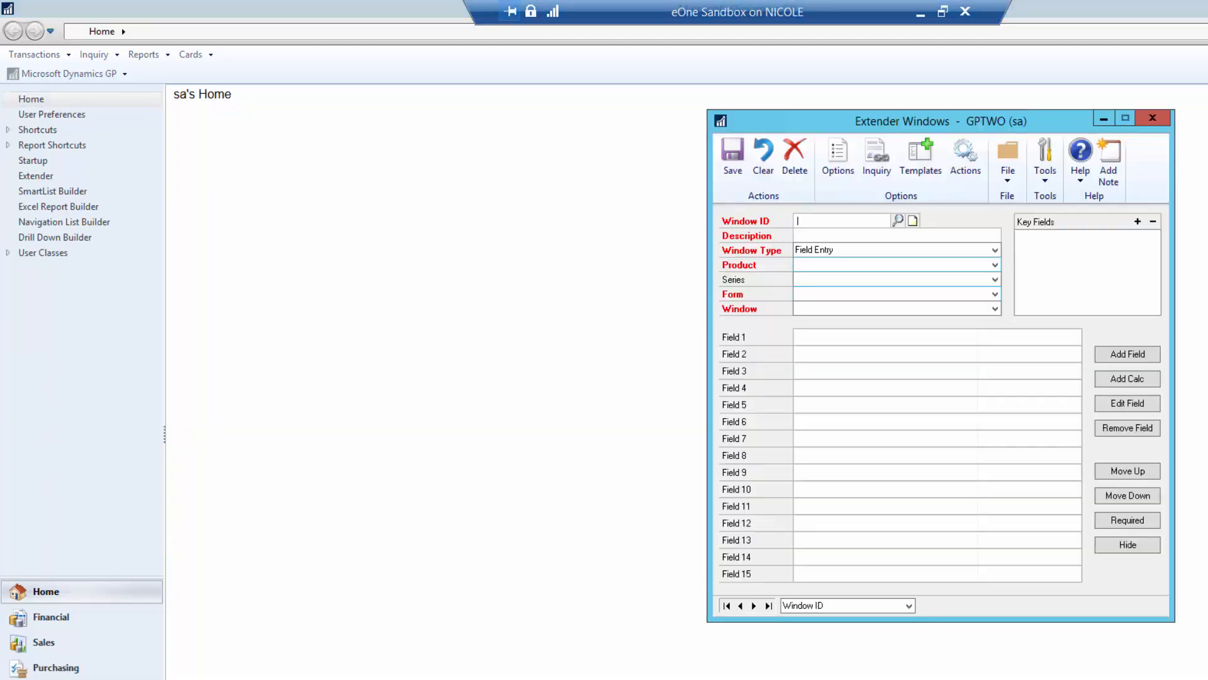
click(898, 221)
double_click(401, 327)
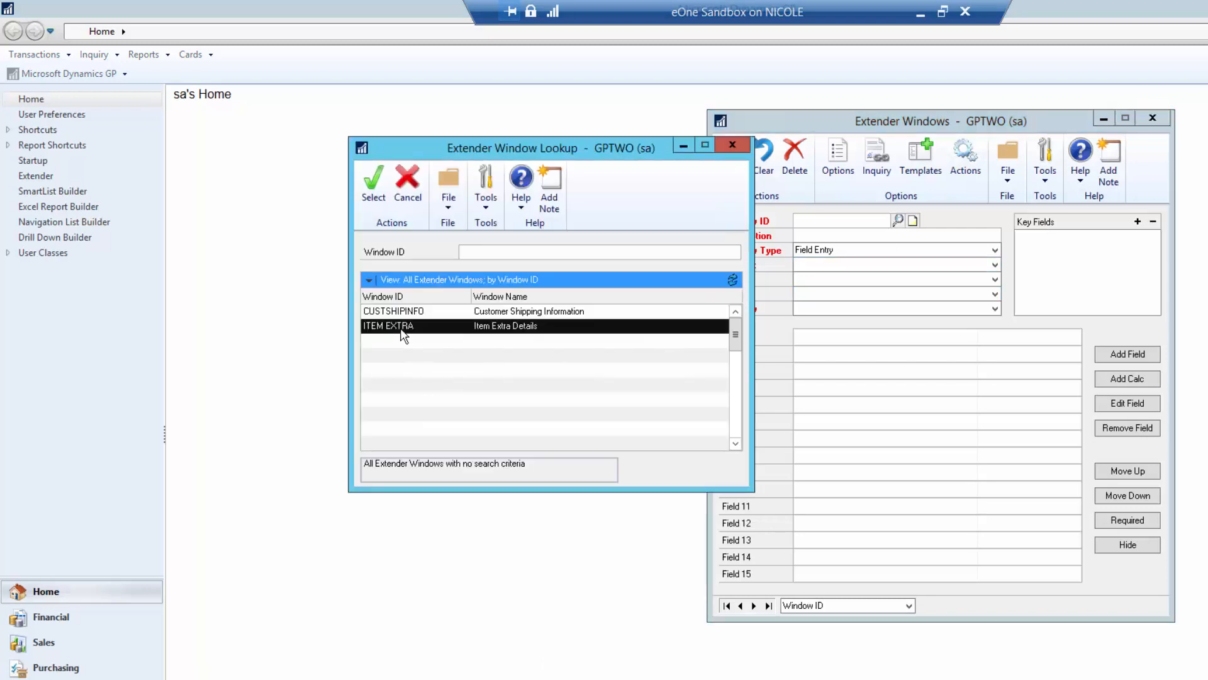
click(875, 170)
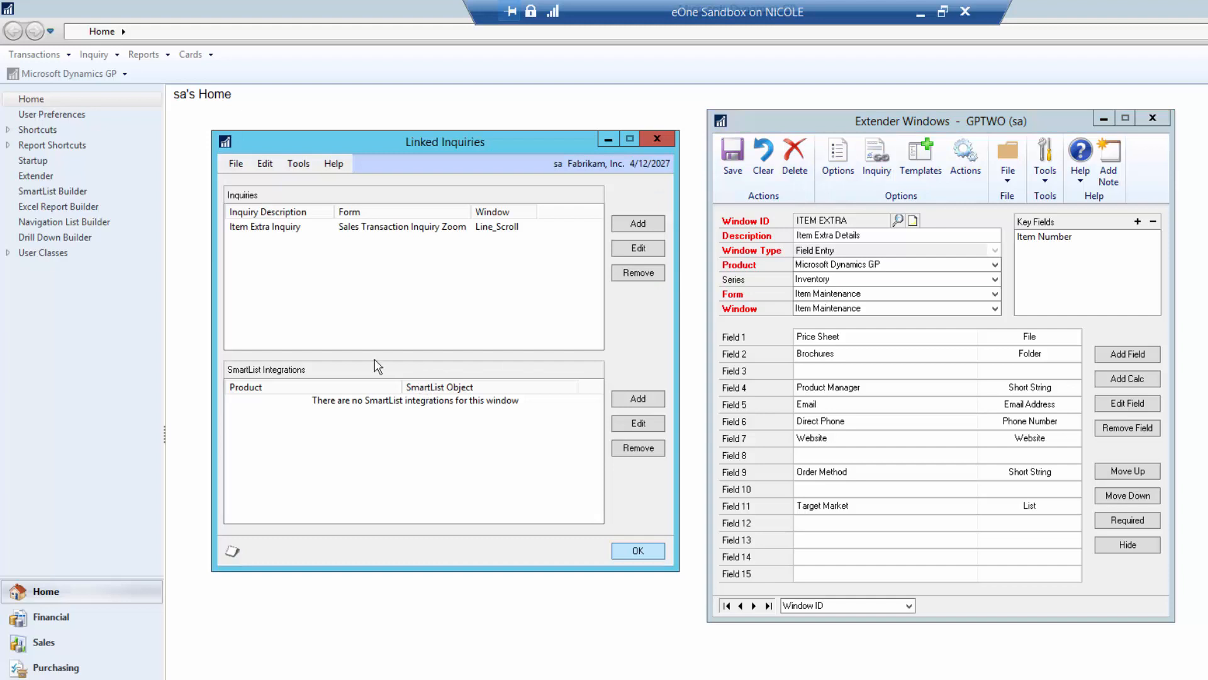
- Add a Microsoft Dynamics GP Items SmartList integration keyed on Item Number, then save ITEM EXTRA
click(639, 399)
click(694, 338)
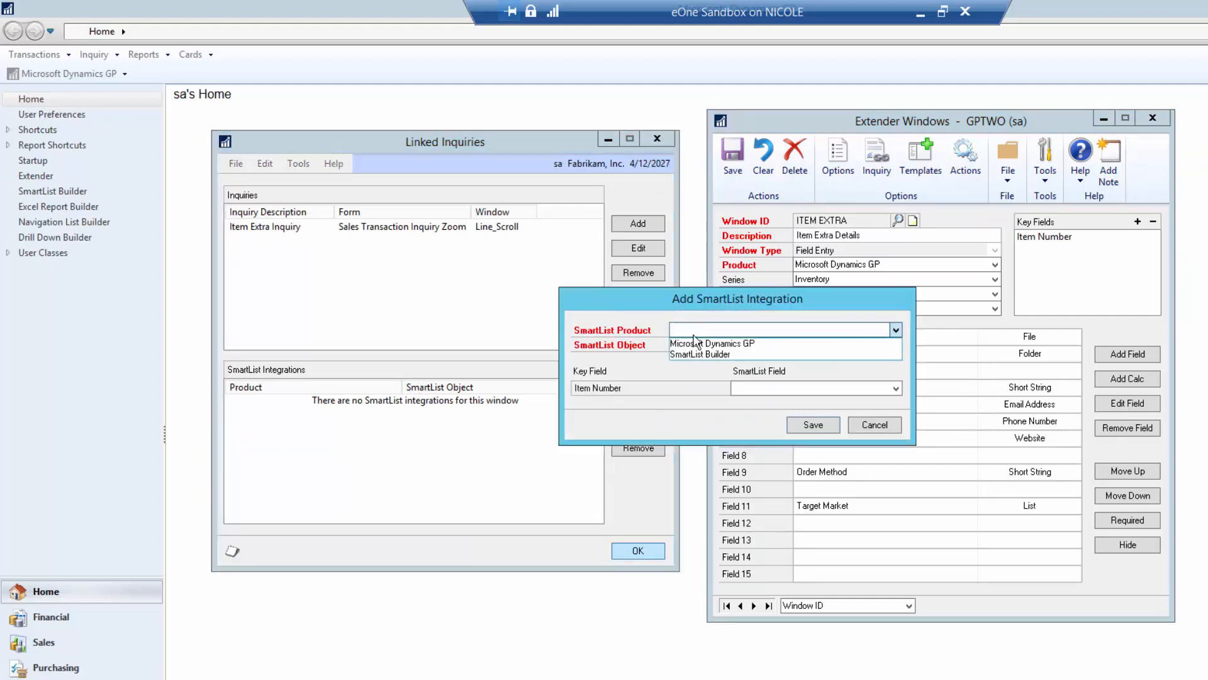
click(694, 343)
click(693, 345)
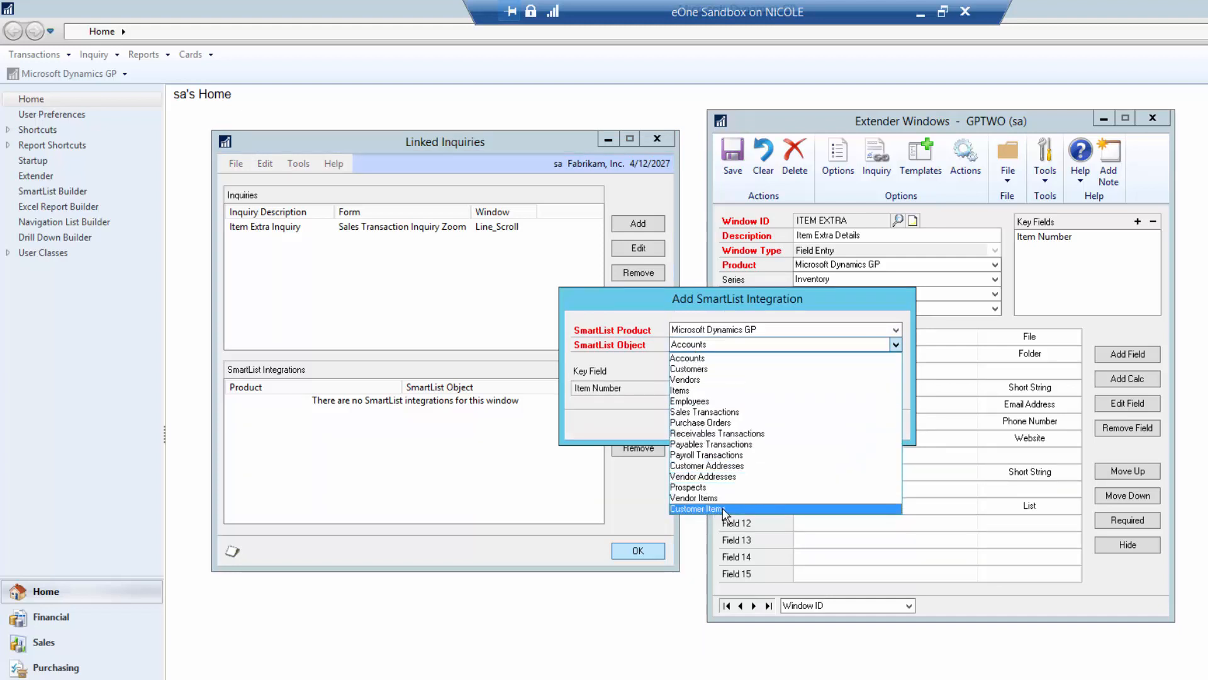
click(708, 391)
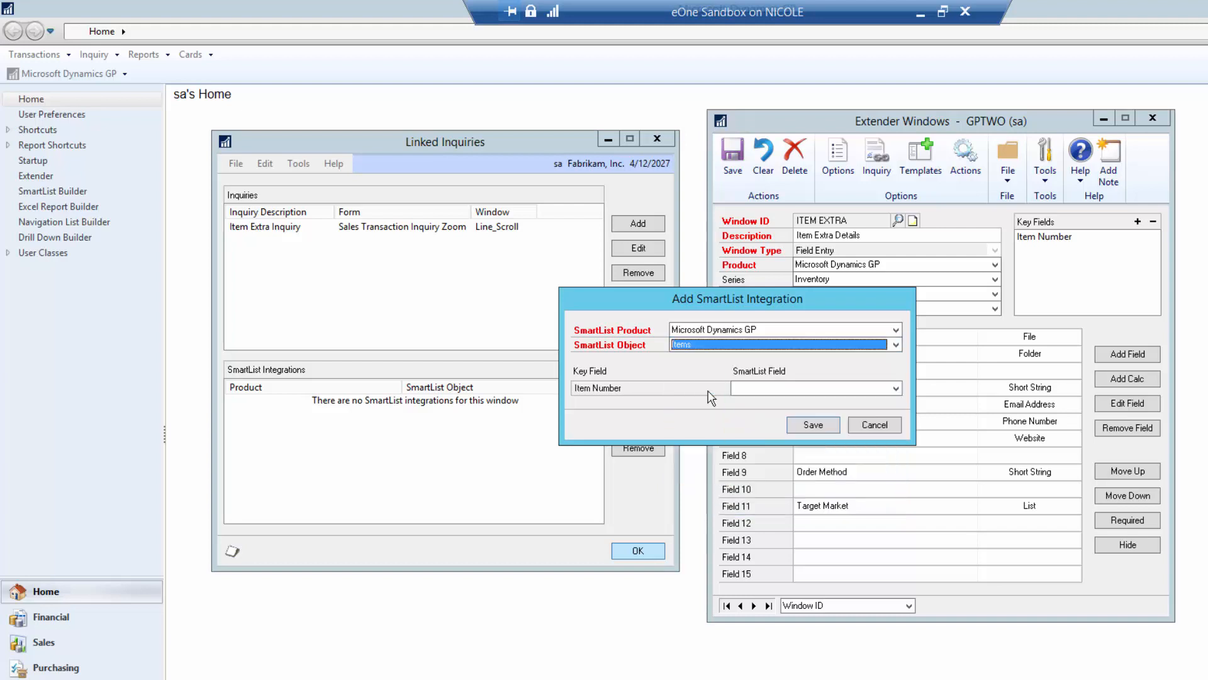
click(768, 385)
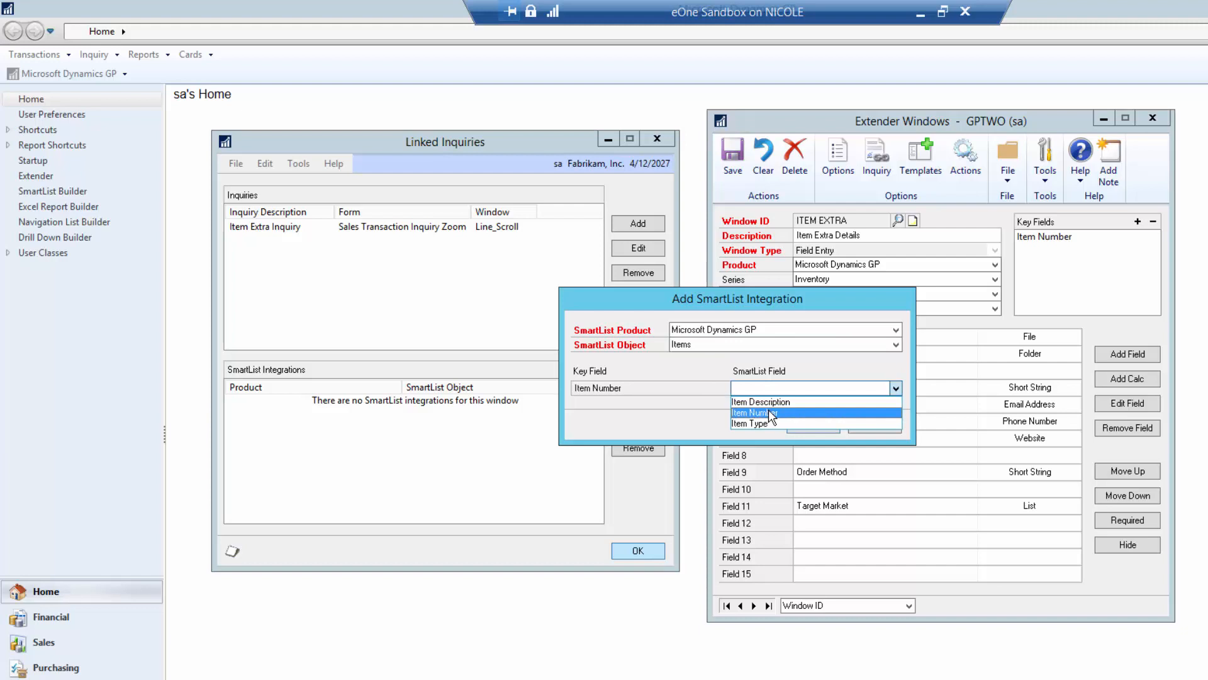
click(769, 410)
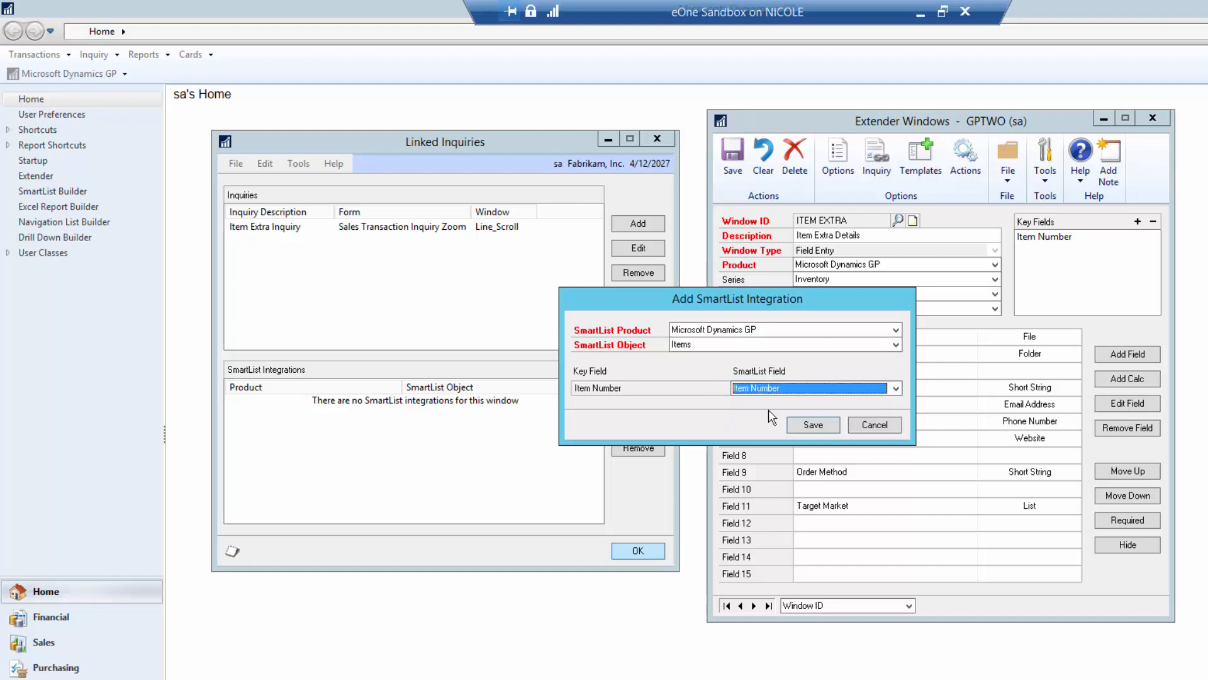
click(812, 425)
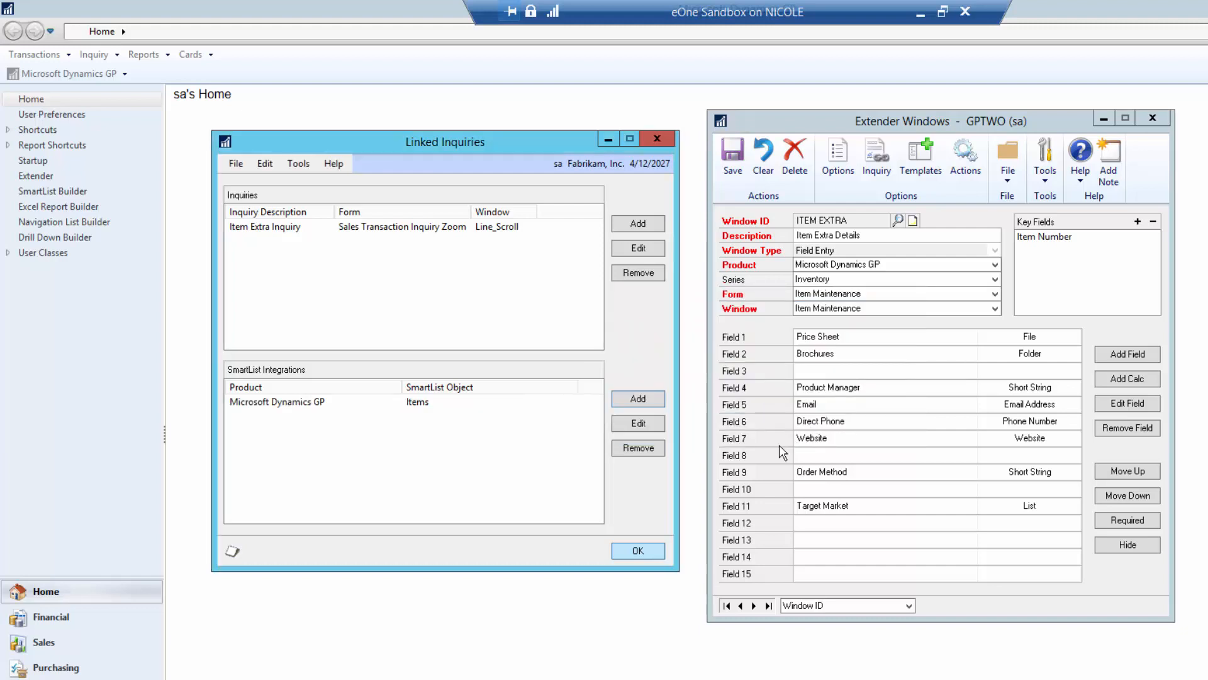
click(654, 552)
click(733, 158)
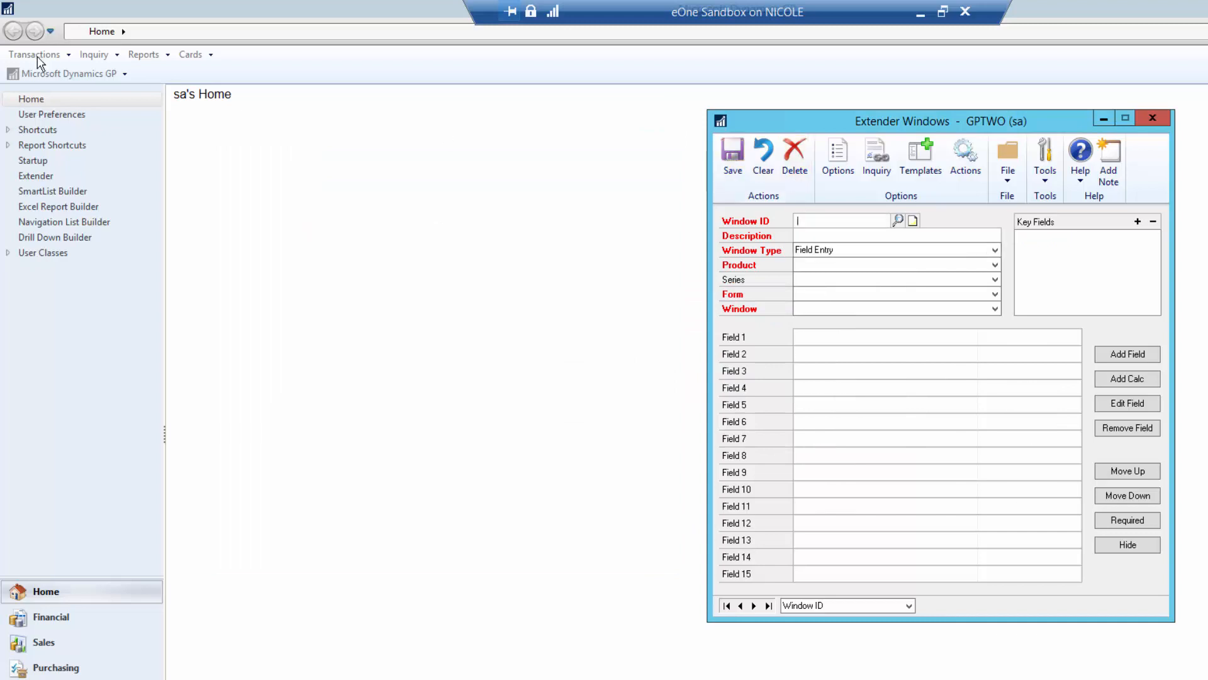
- Open SmartList and show the Inventory > Items list
click(57, 74)
click(58, 183)
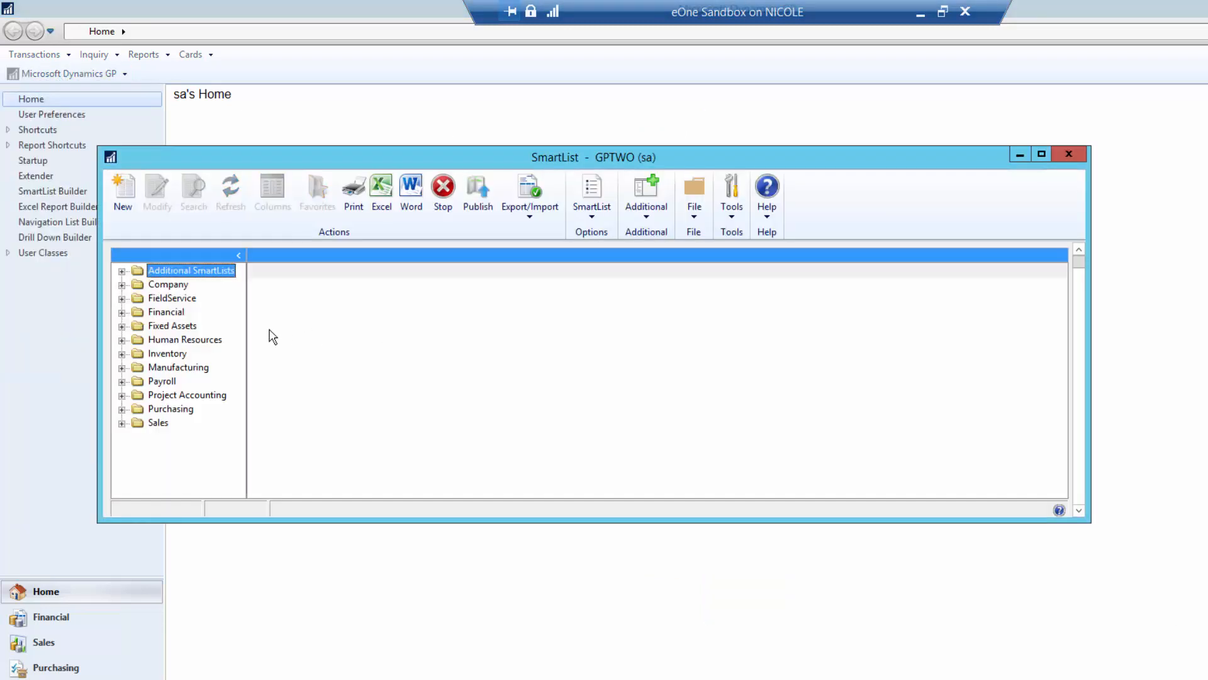
click(122, 354)
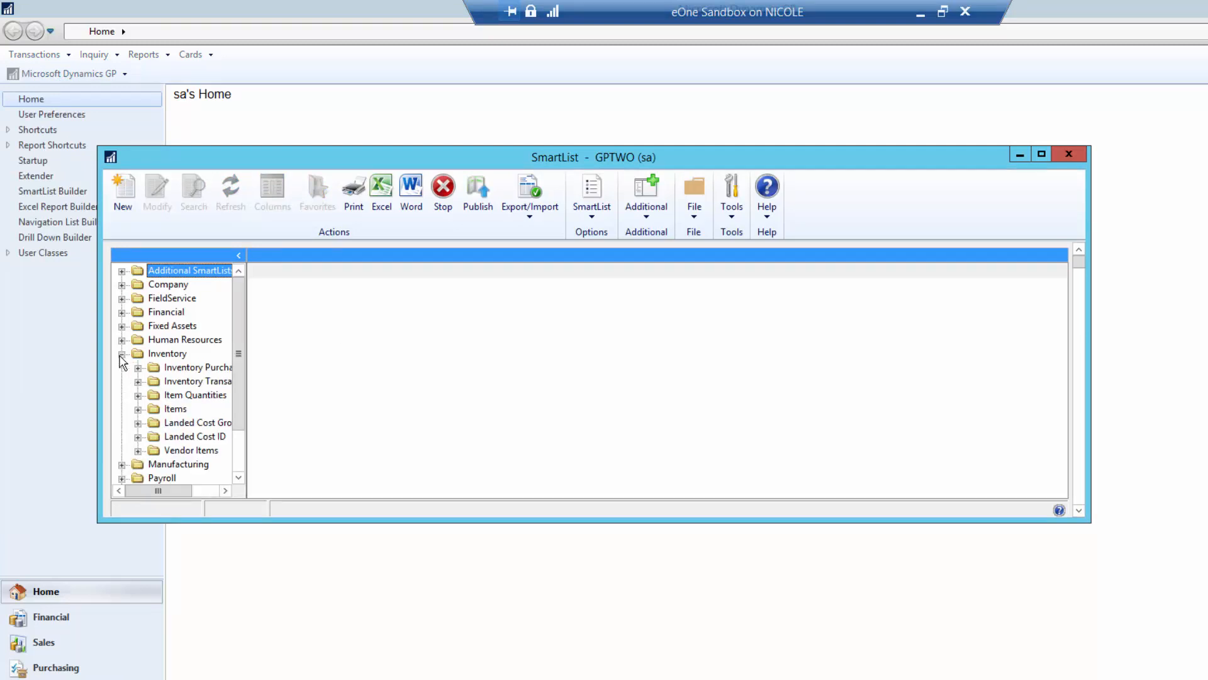
click(175, 409)
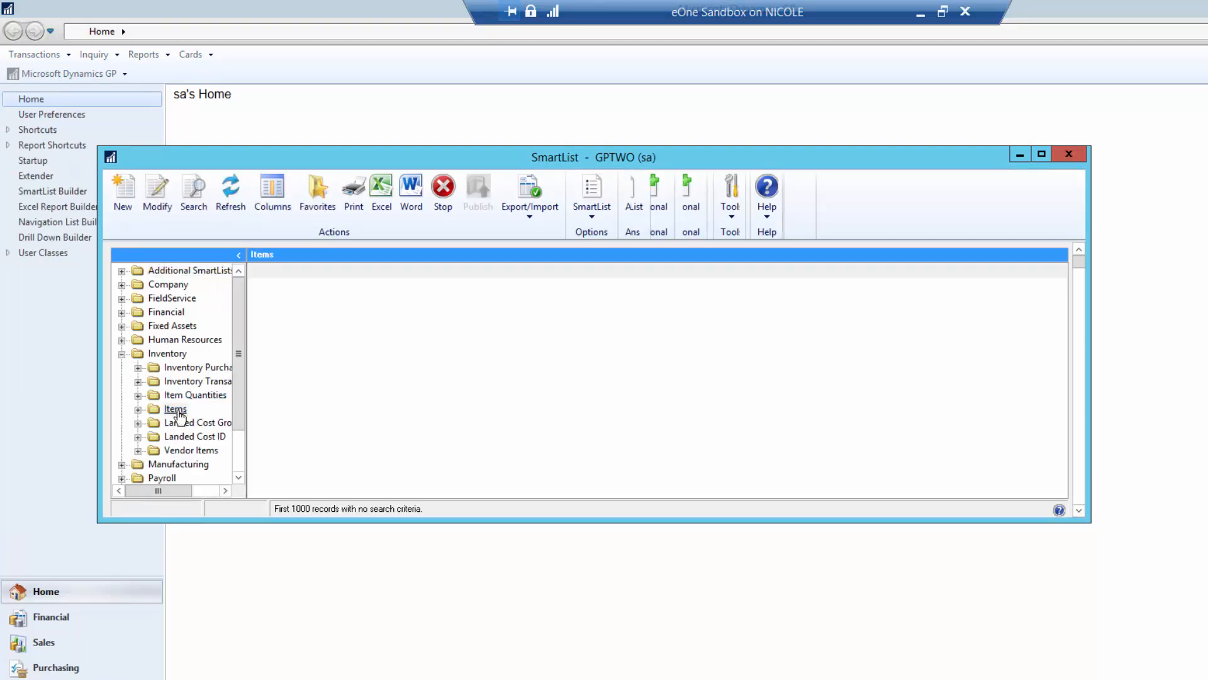
- Add the Target Market through Price Sheet columns to the Items list, then select 100XLG
click(263, 205)
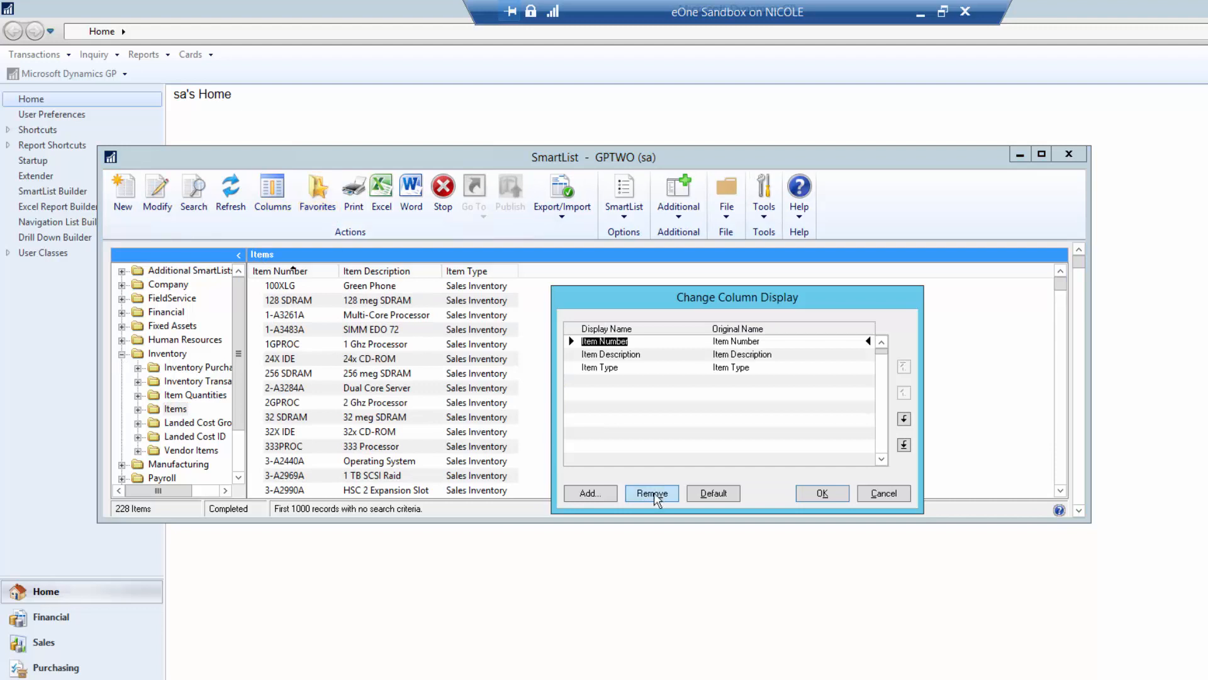
click(590, 493)
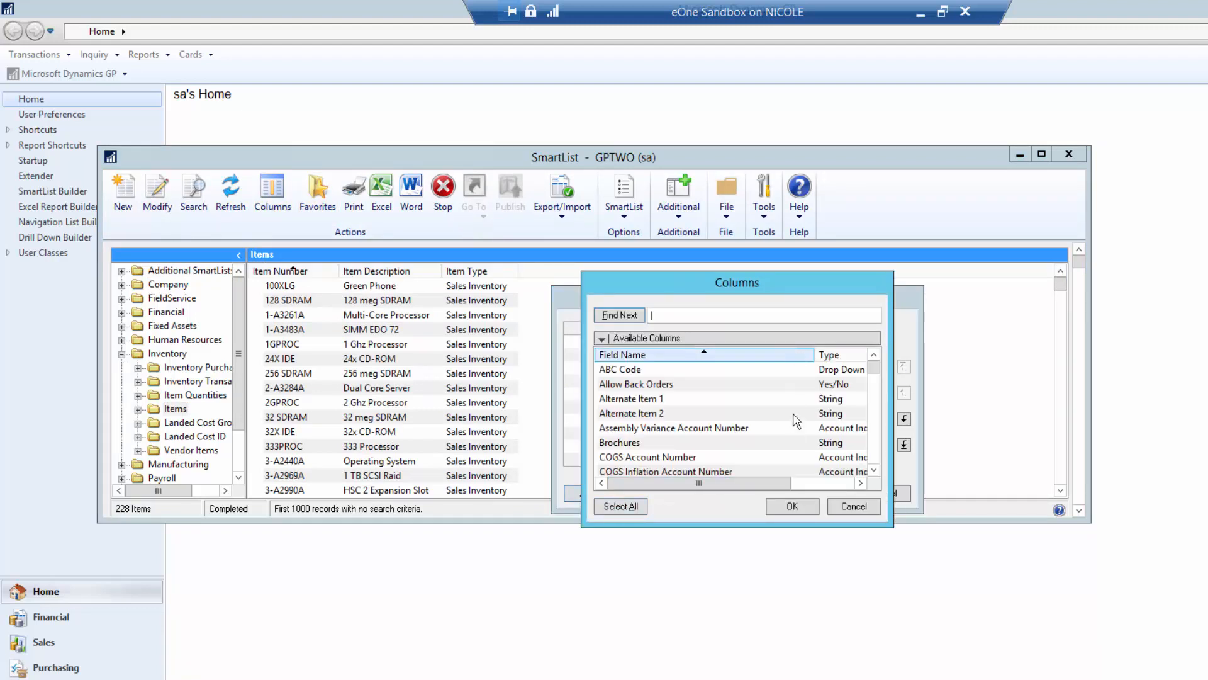
mouse_move(743, 484)
mouse_down()
mouse_move(844, 485)
mouse_move(723, 485)
mouse_up()
click(818, 354)
click(818, 354)
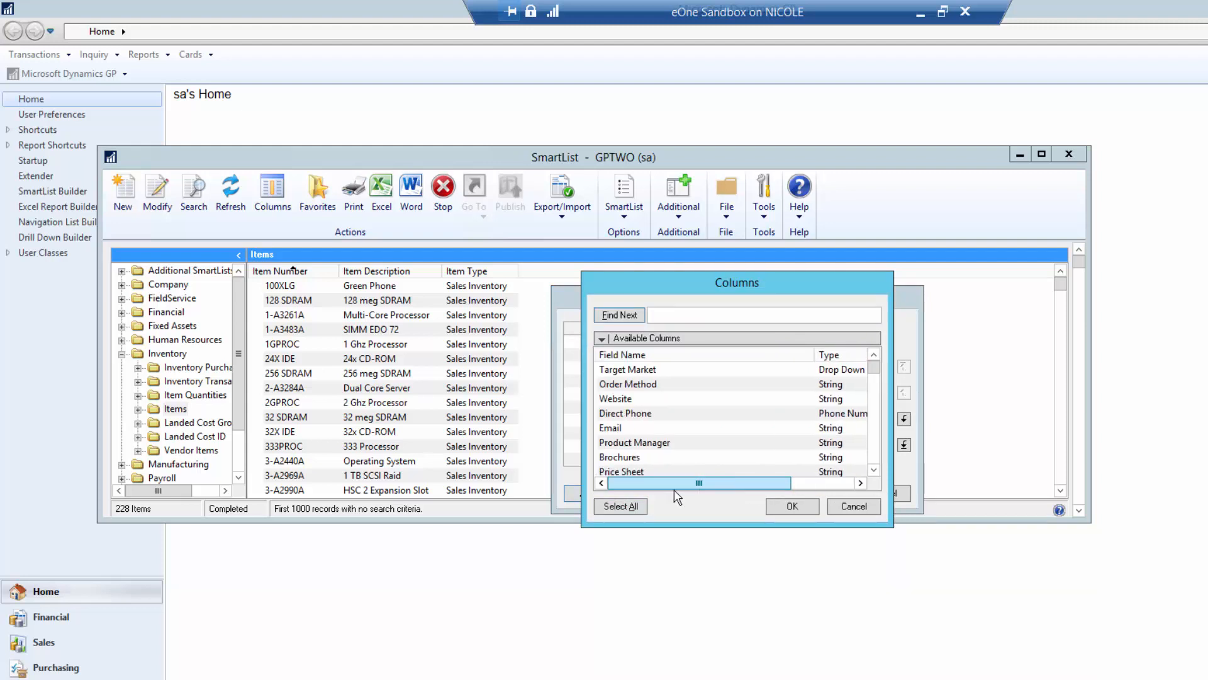
click(646, 372)
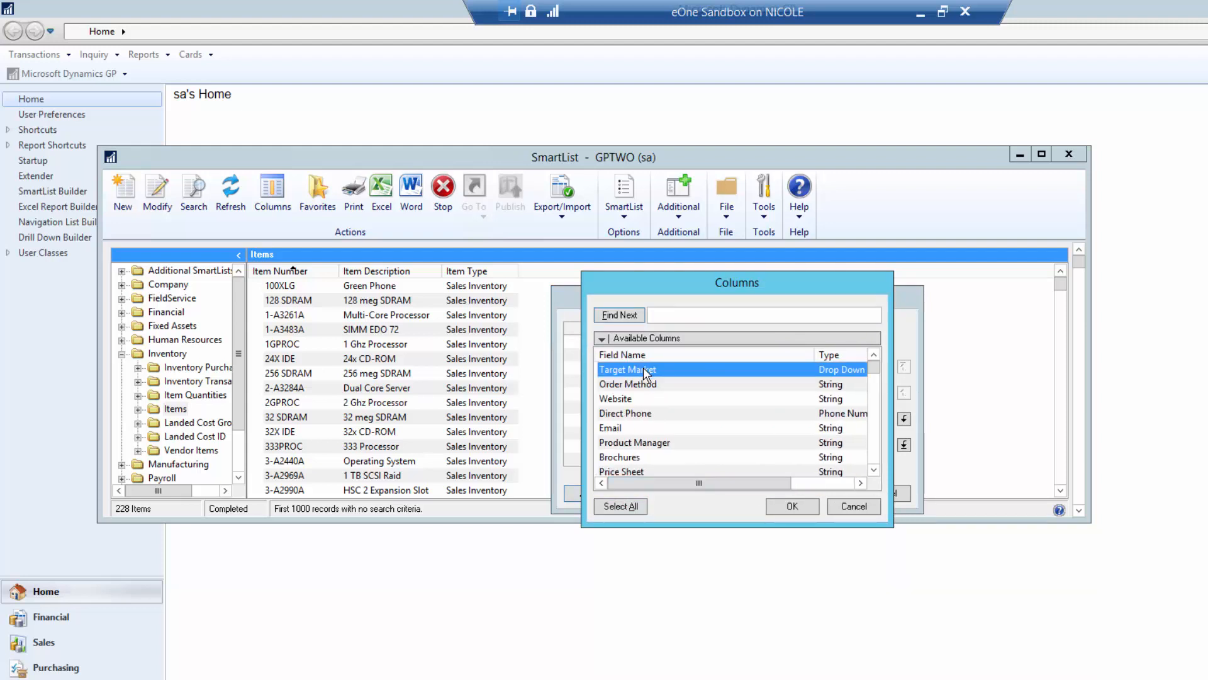
shift+click(637, 471)
click(818, 502)
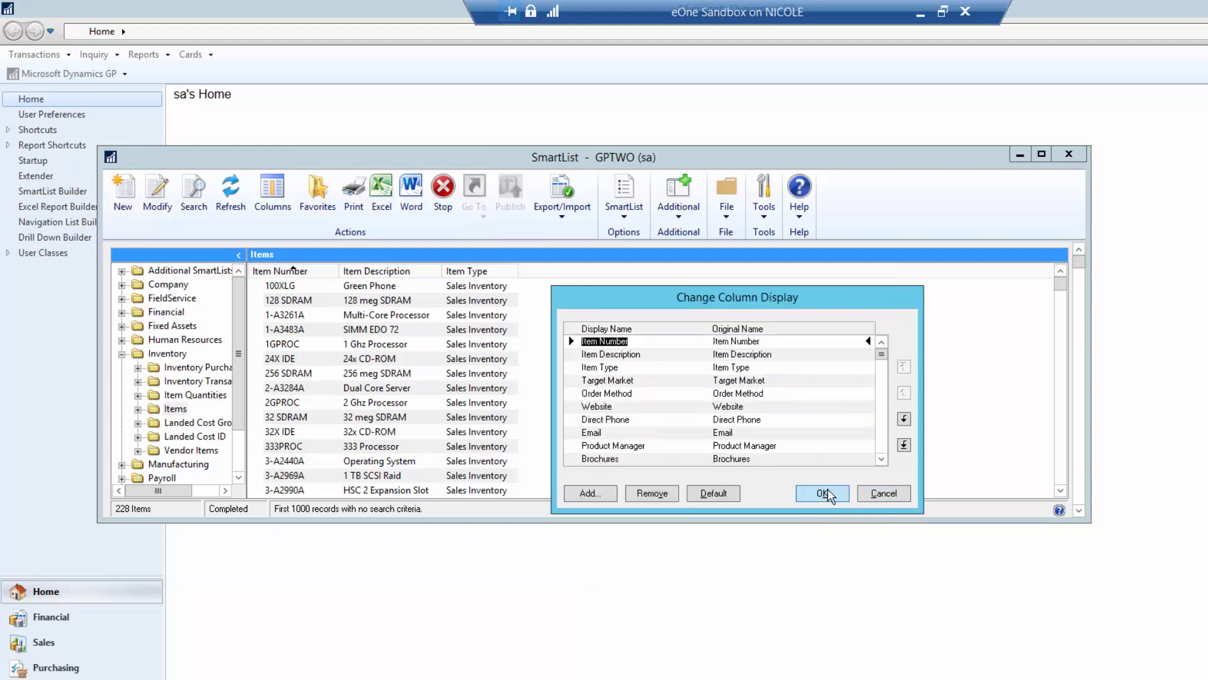
click(825, 493)
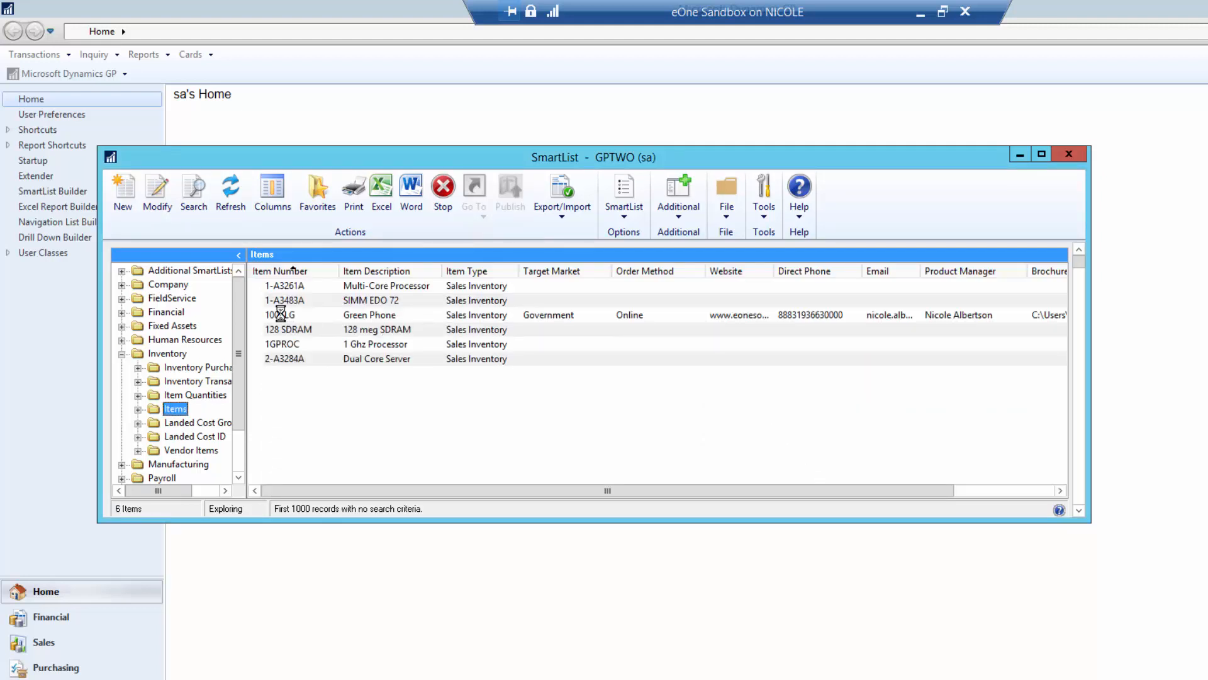
click(281, 314)
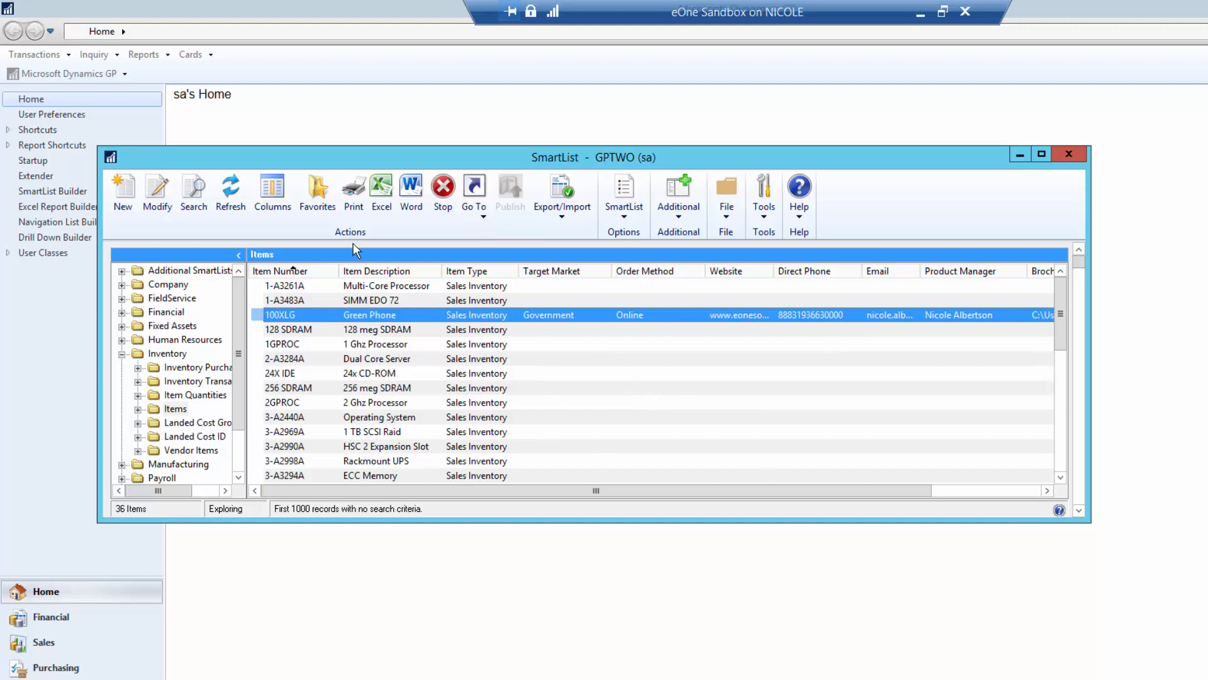
click(102, 75)
click(106, 75)
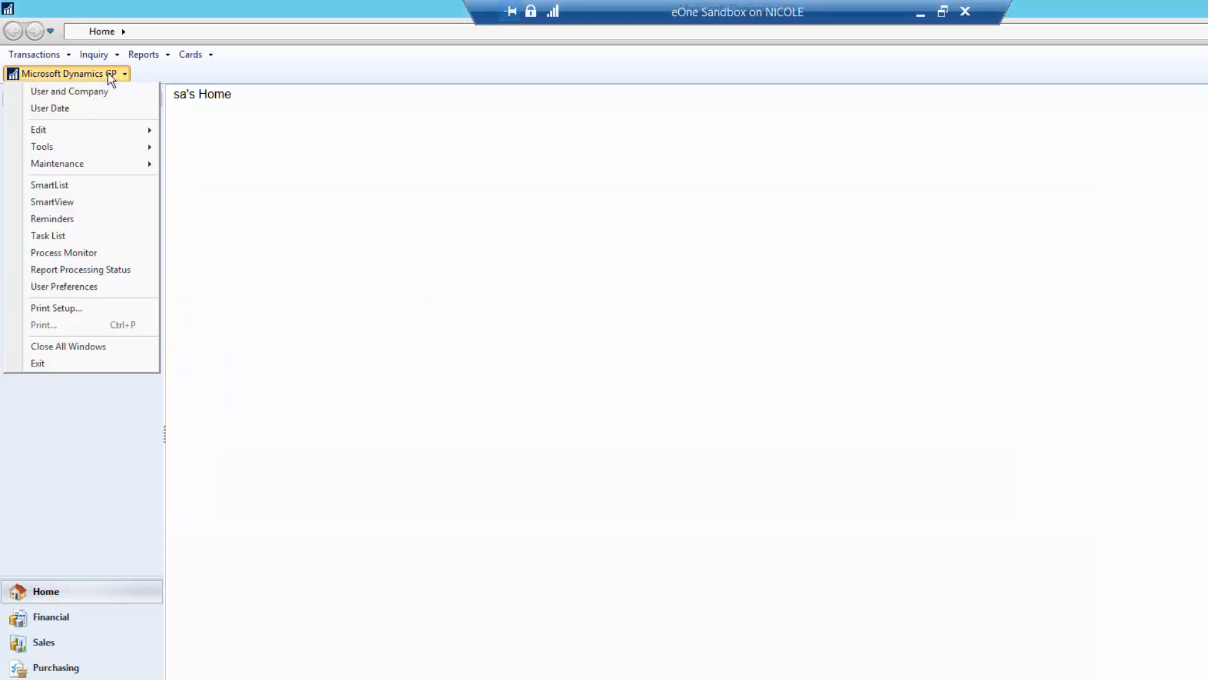
mouse_move(83, 149)
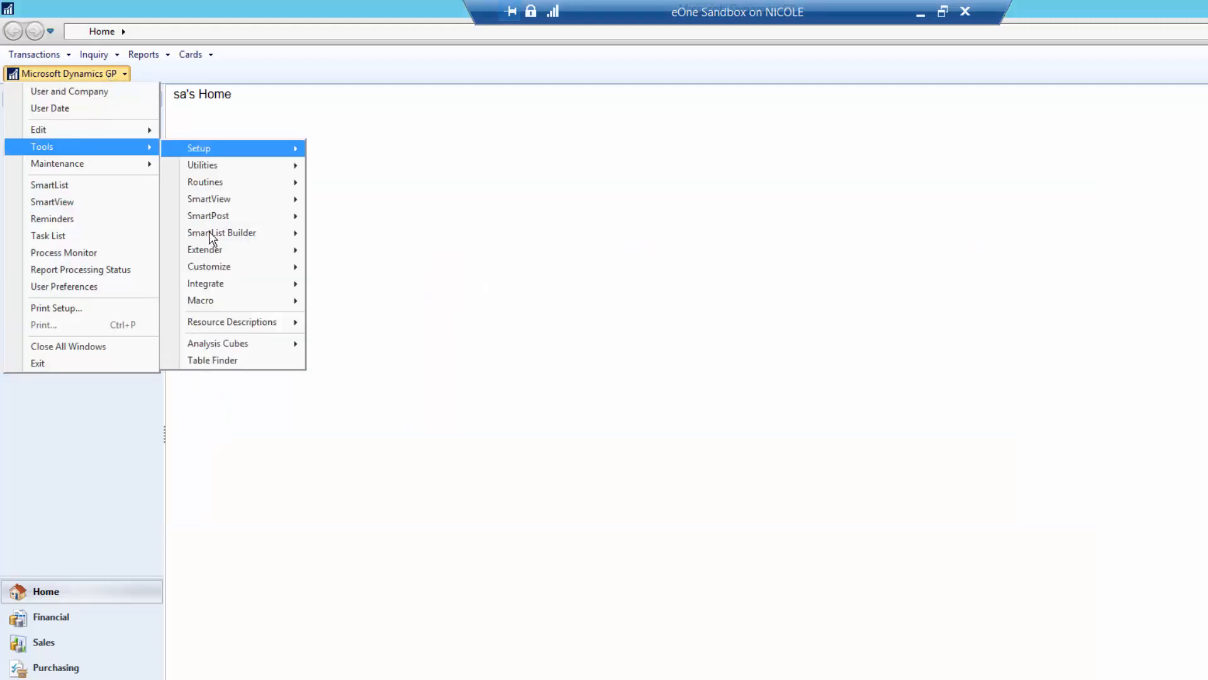
mouse_move(209, 231)
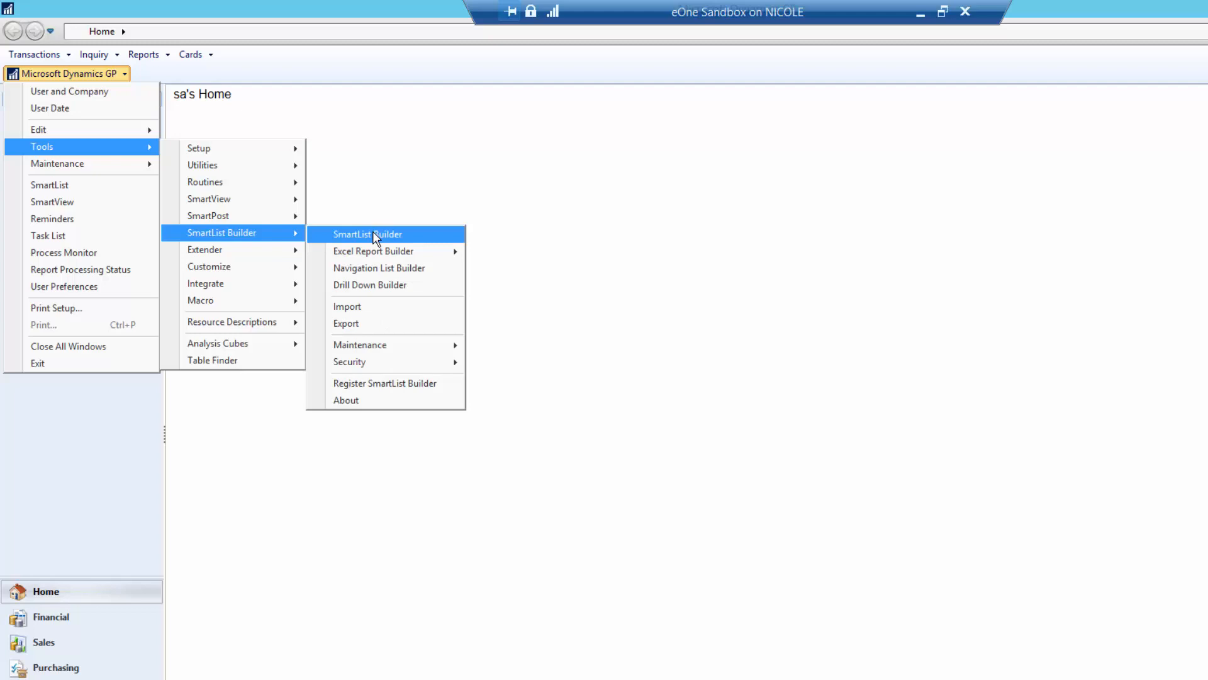
click(373, 233)
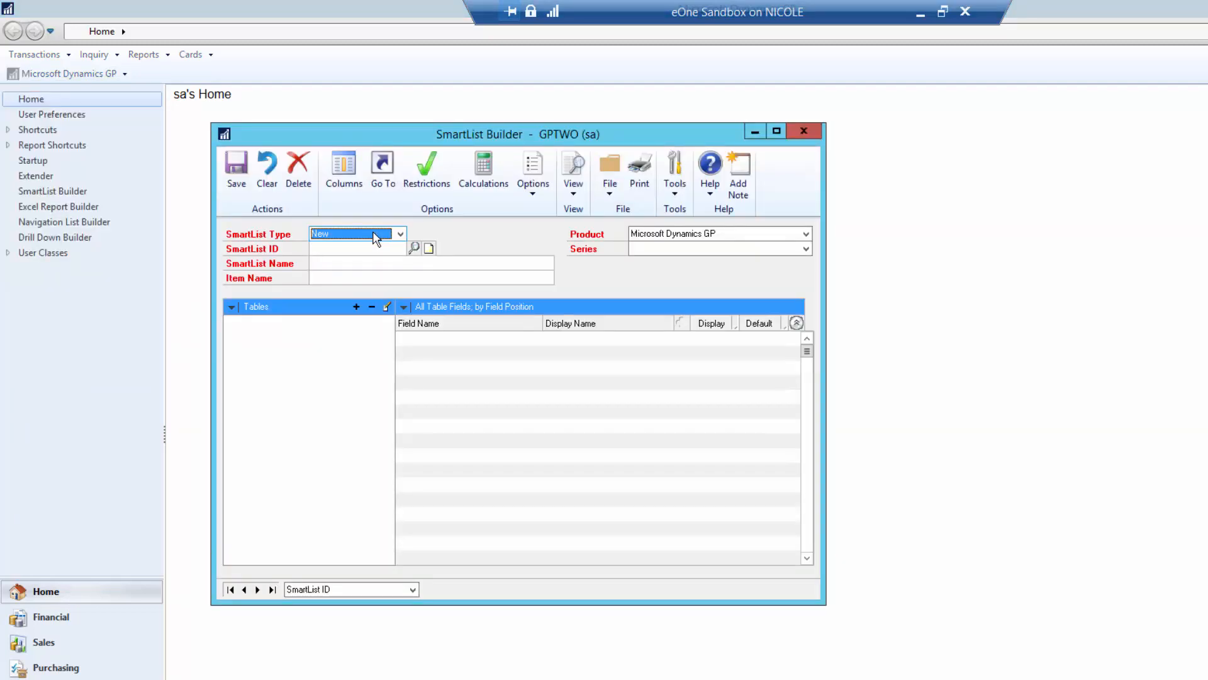
click(403, 250)
text(ITEM)
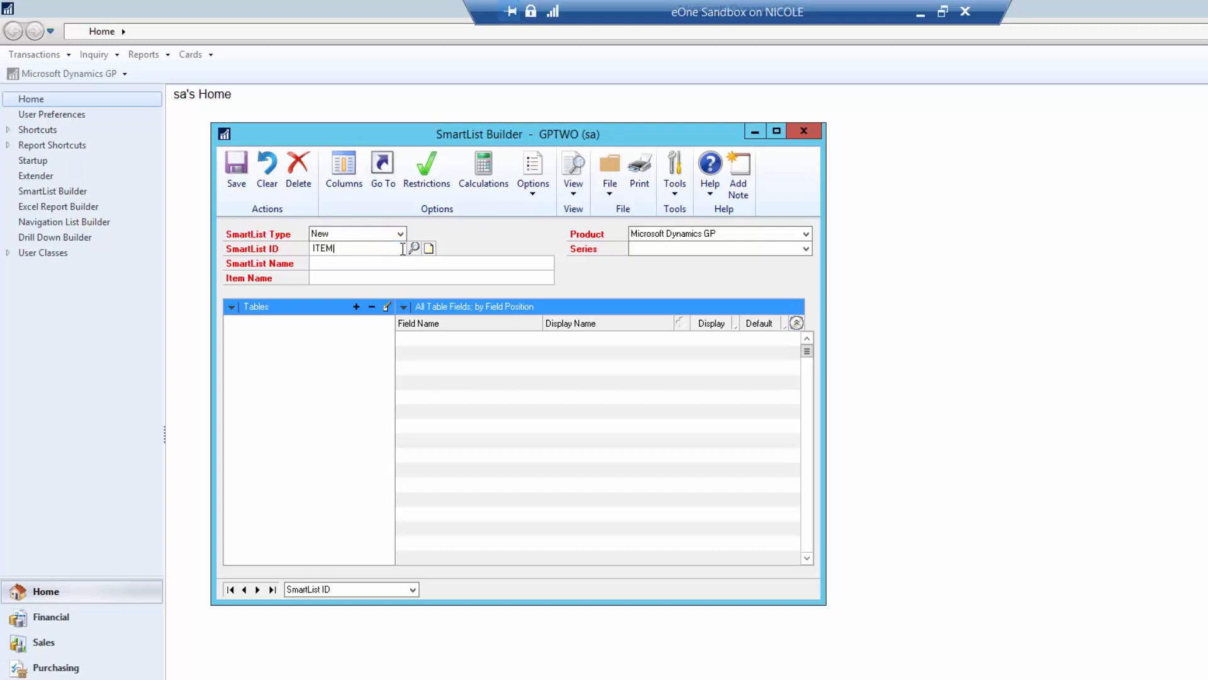
key(Tab)
text(Item)
key(Tab)
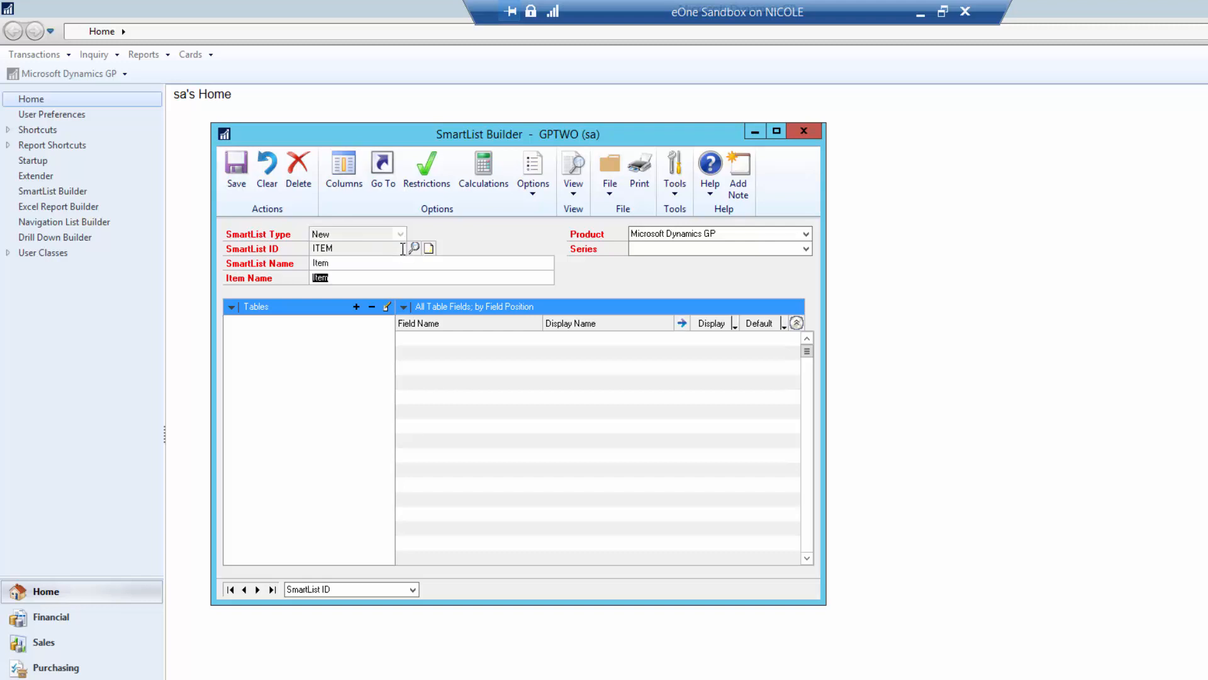
text(Item)
key(Tab)
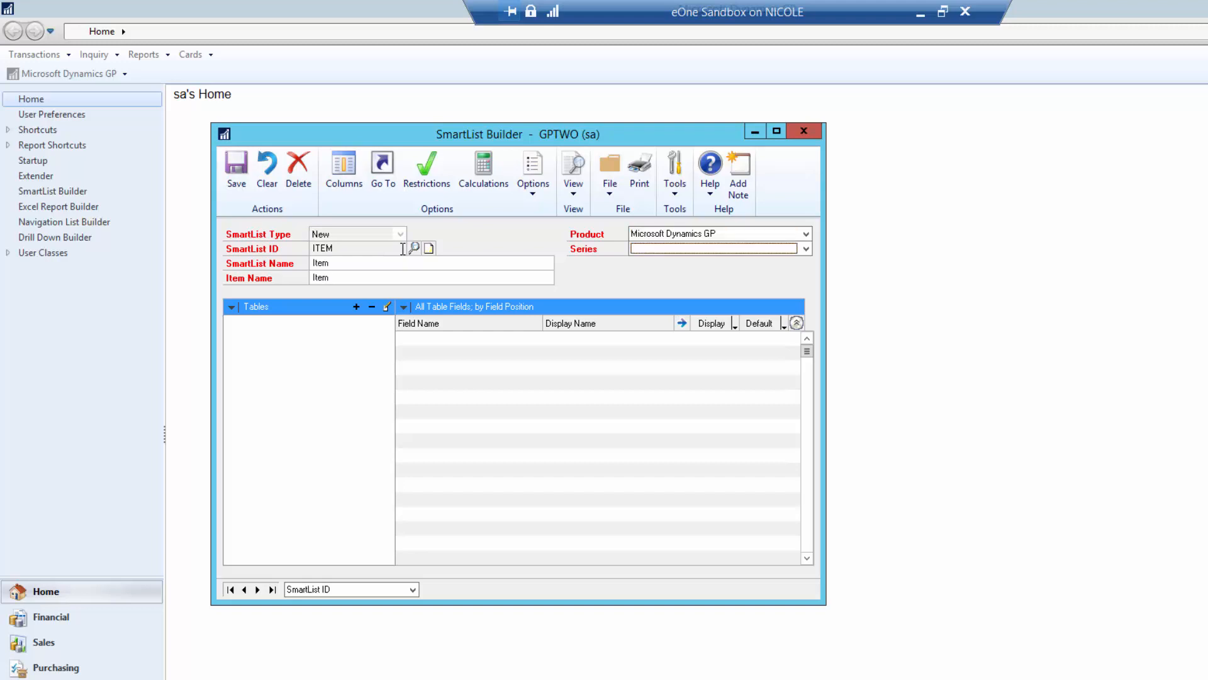
key(i)
click(357, 307)
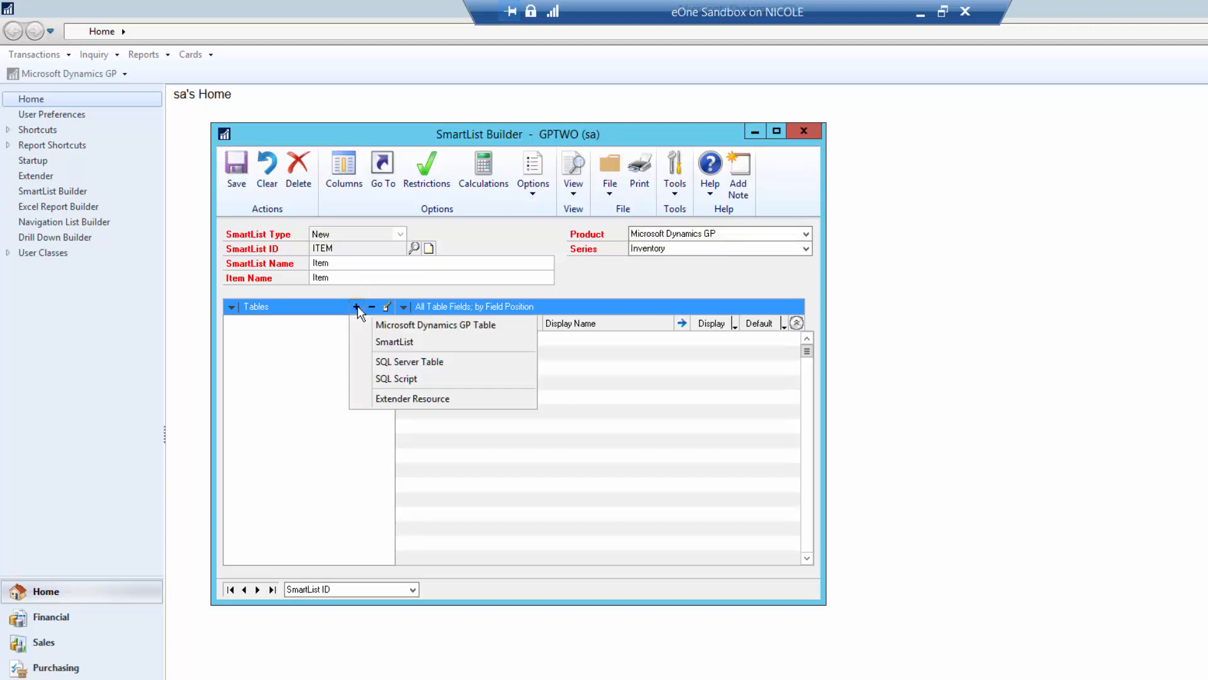
click(407, 400)
click(681, 310)
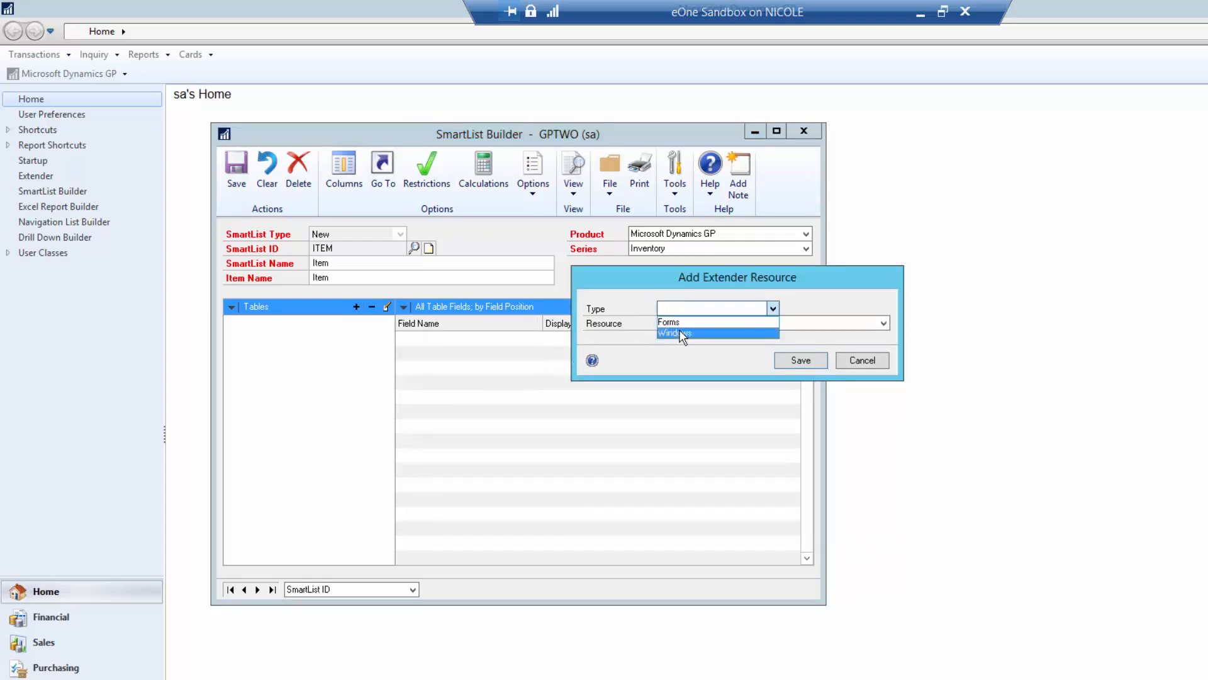
click(682, 332)
click(681, 326)
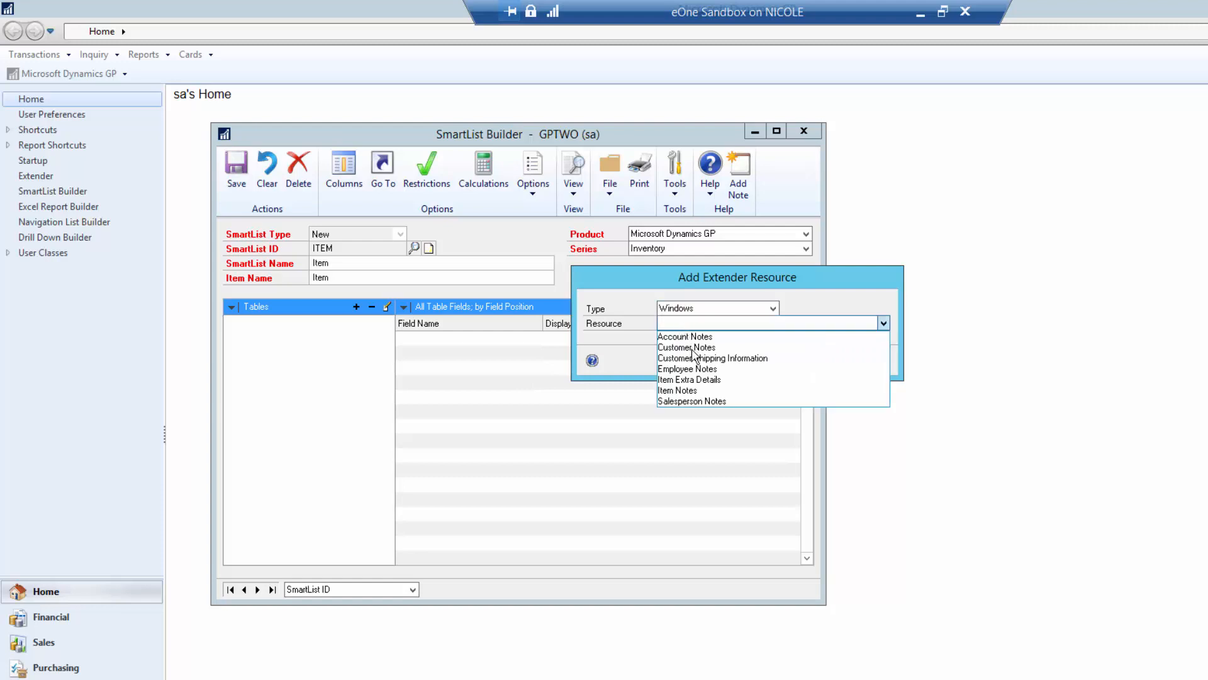
click(693, 379)
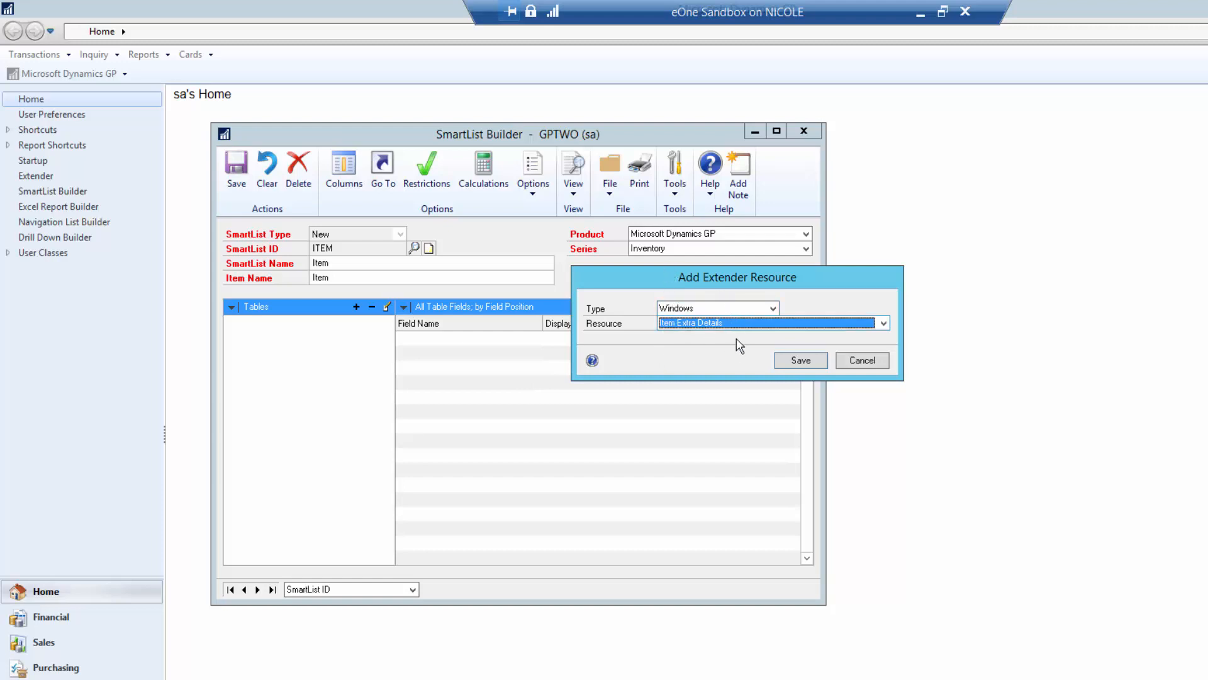
click(858, 360)
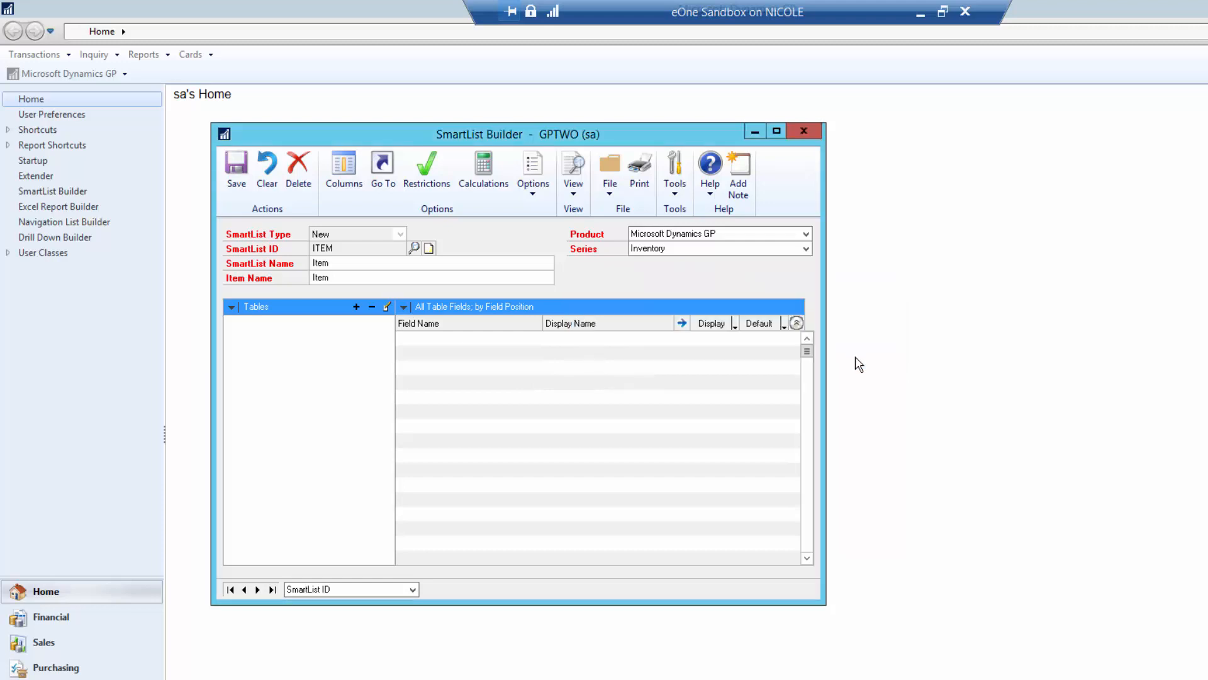
click(804, 132)
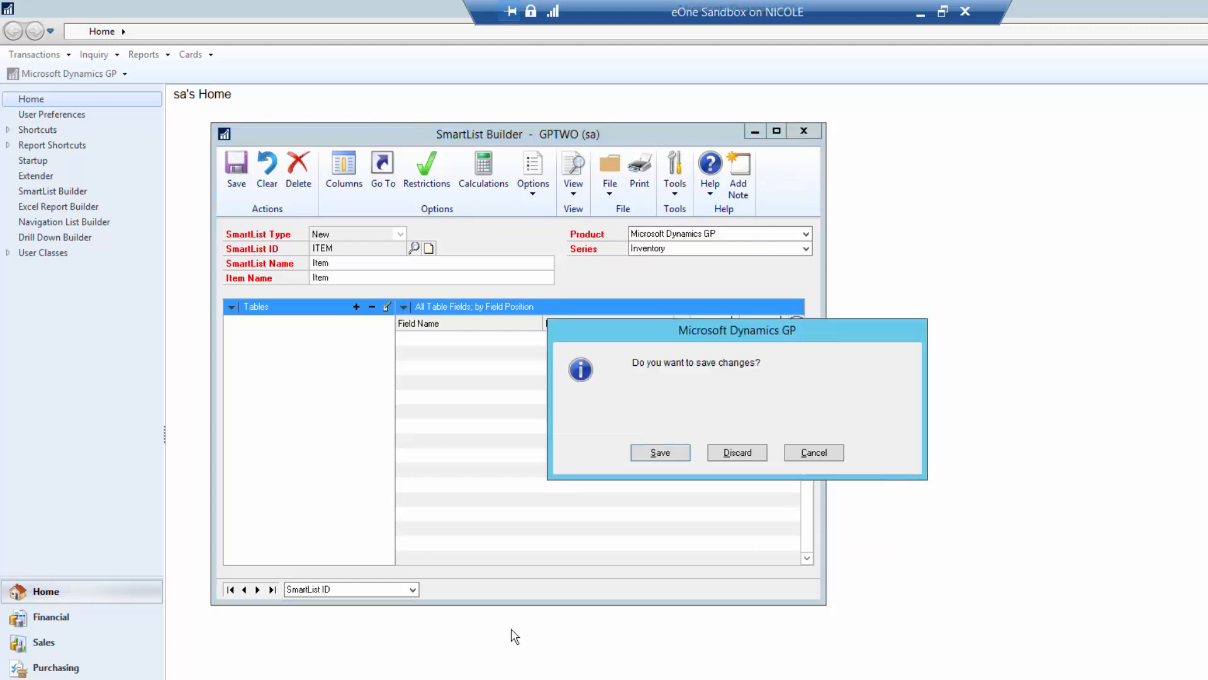
click(744, 450)
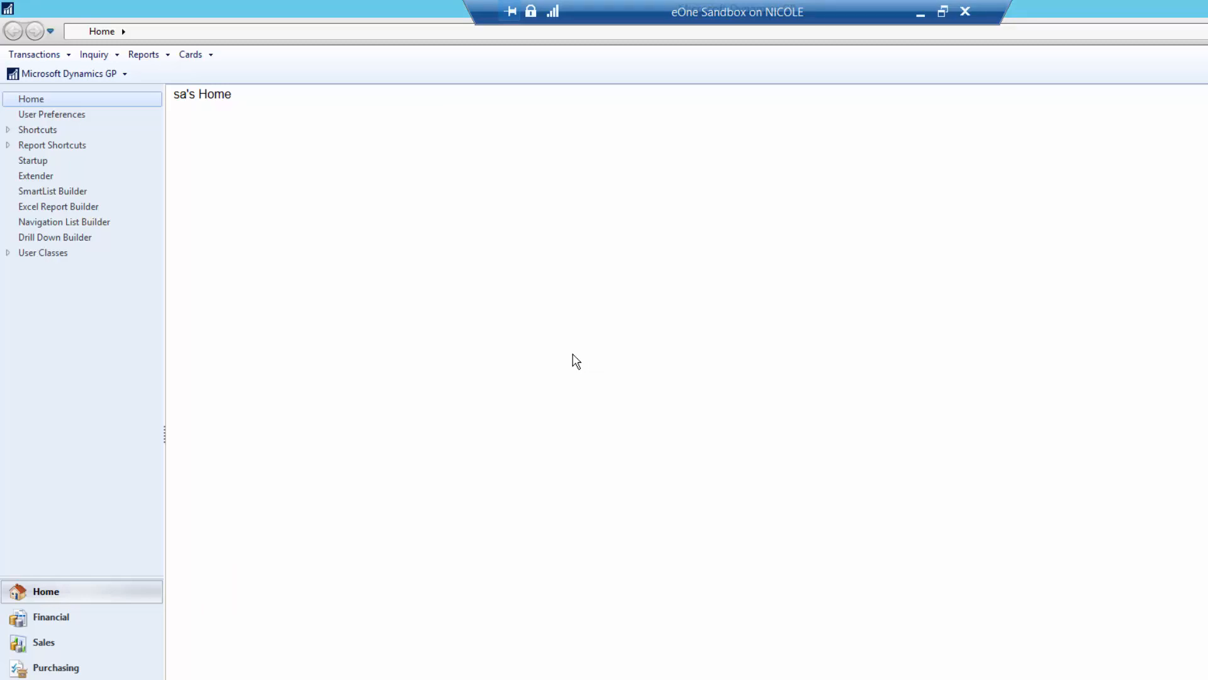
- In the Extender window, open the ITEM EXTRA definition and review its options without changes
key(super)
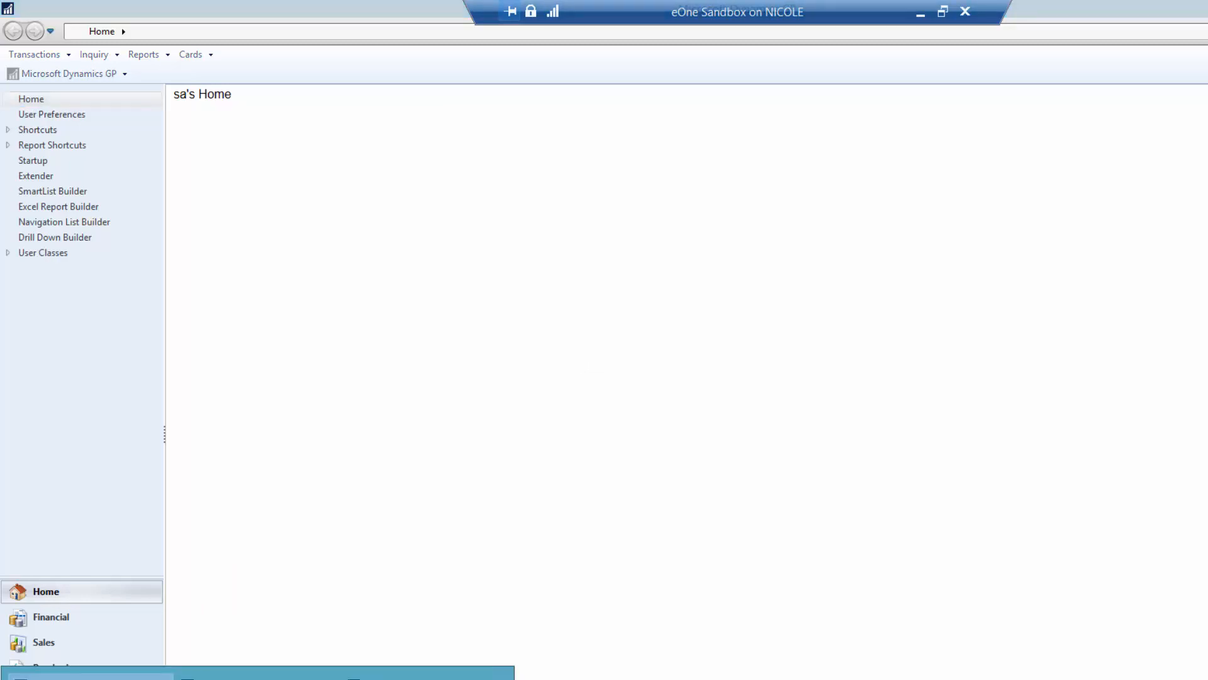
click(258, 674)
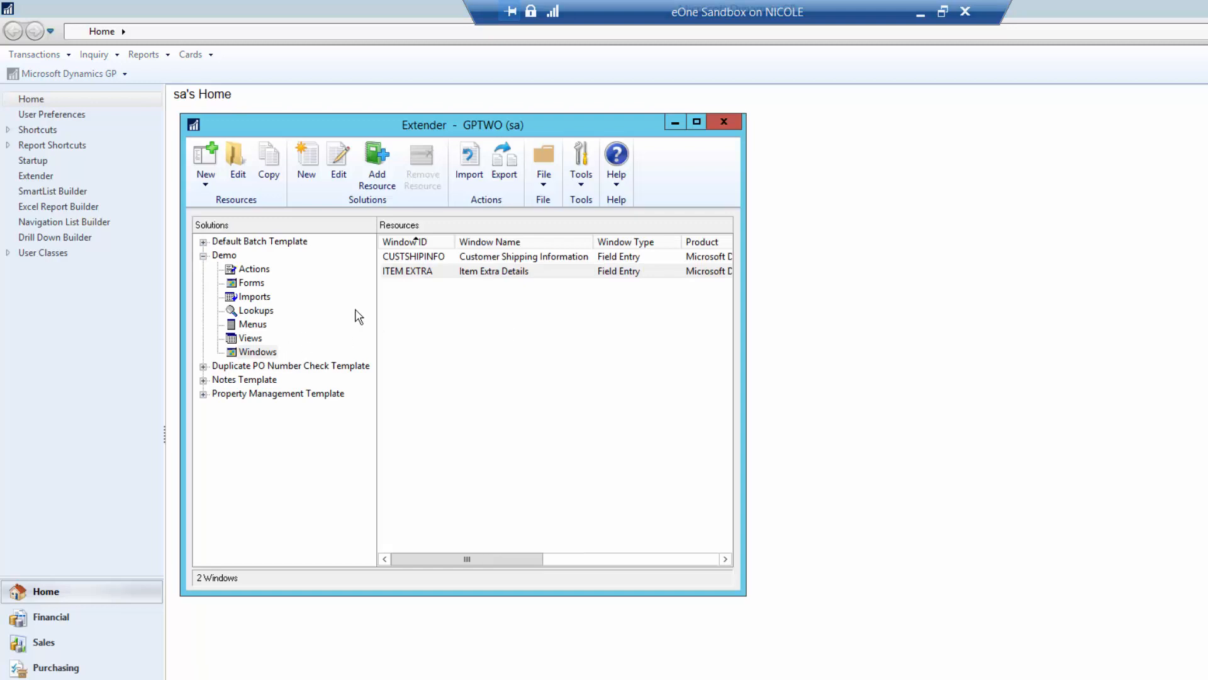
double_click(408, 271)
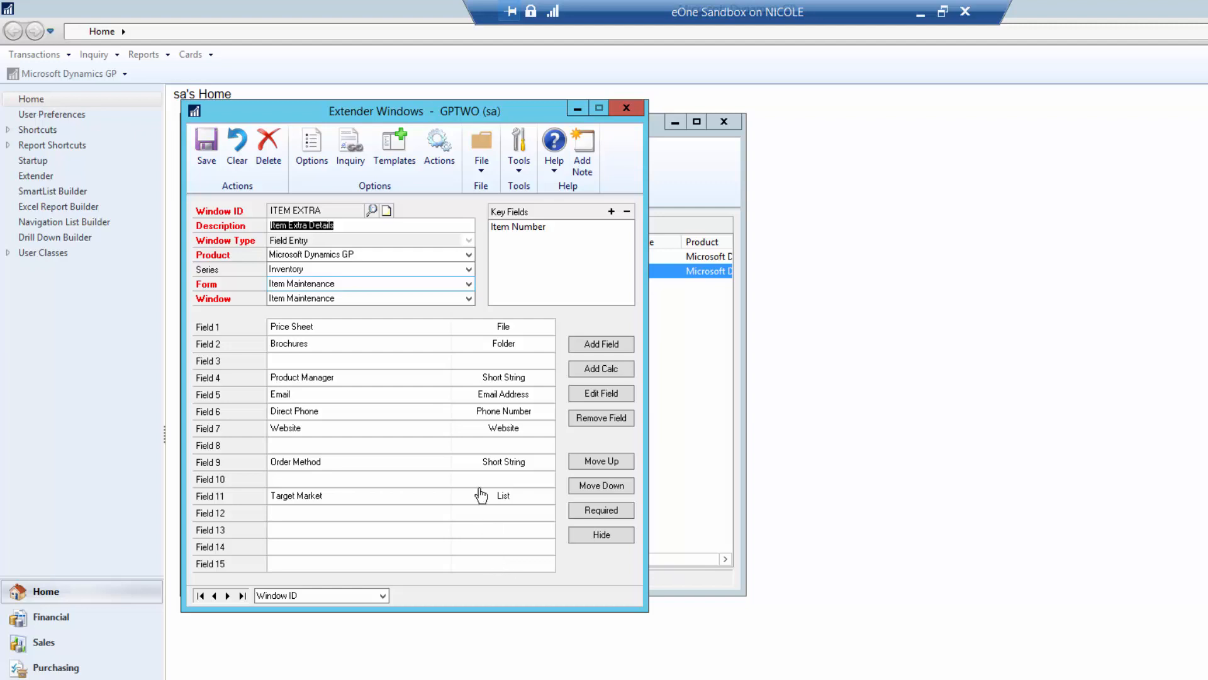
click(314, 158)
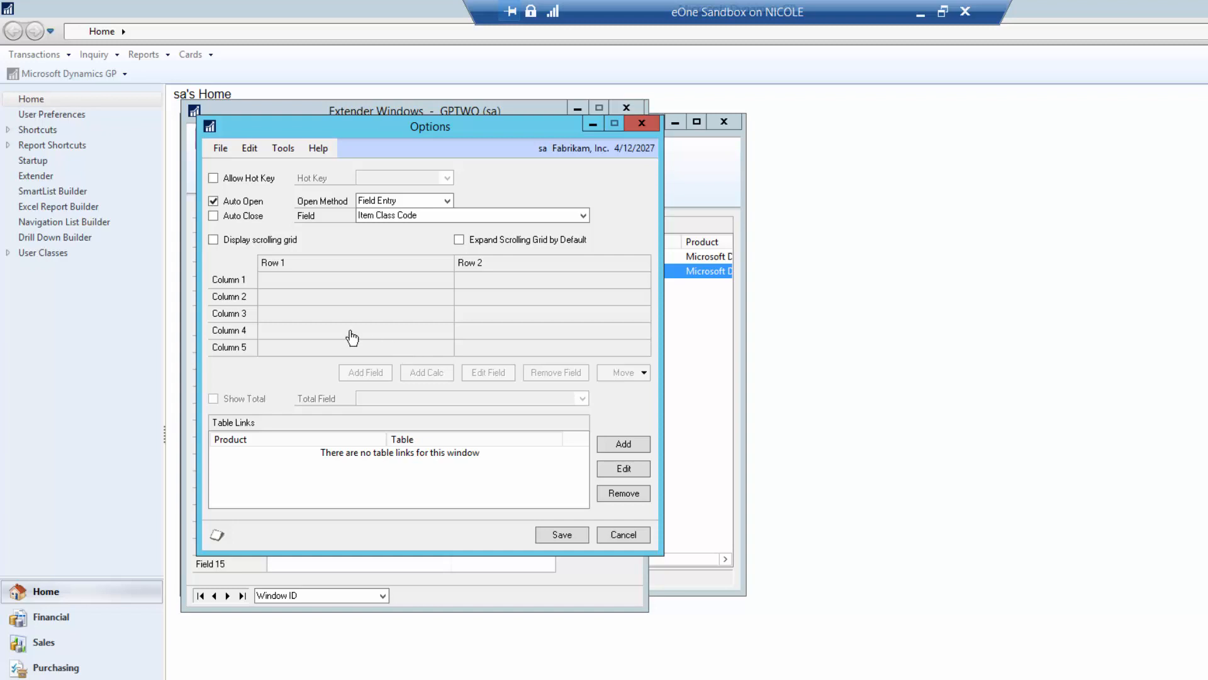
click(624, 535)
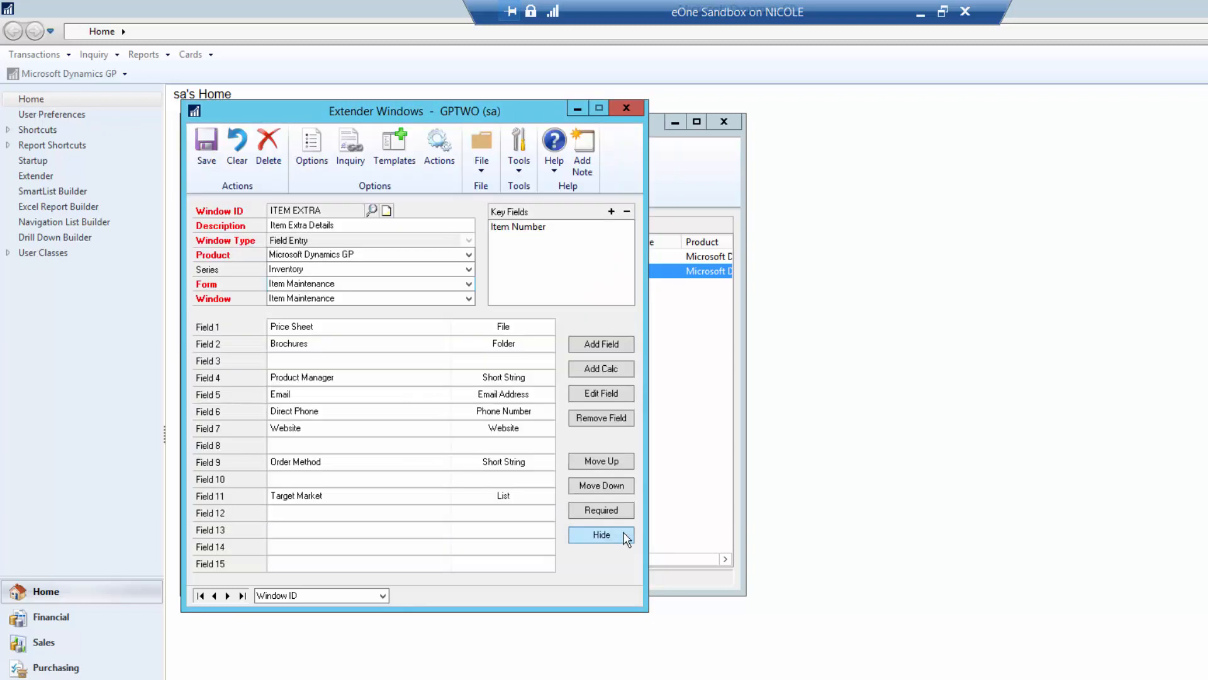
- Save the ITEM EXTRA window definition and close the form
click(211, 158)
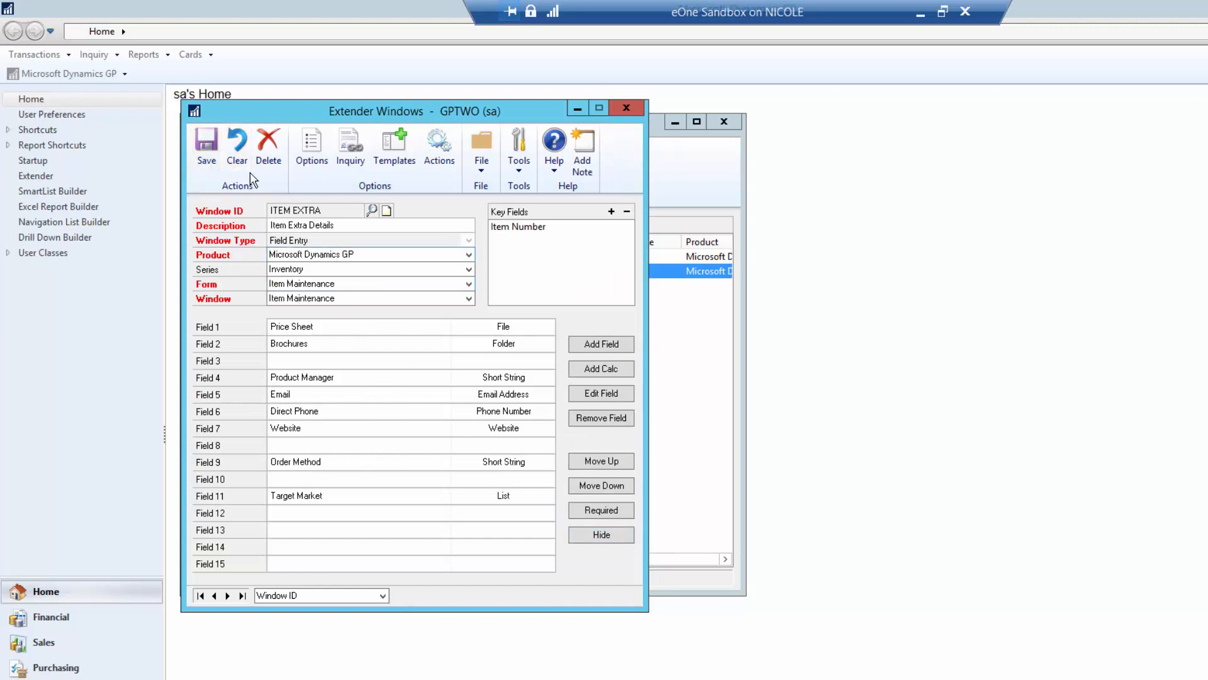
click(202, 159)
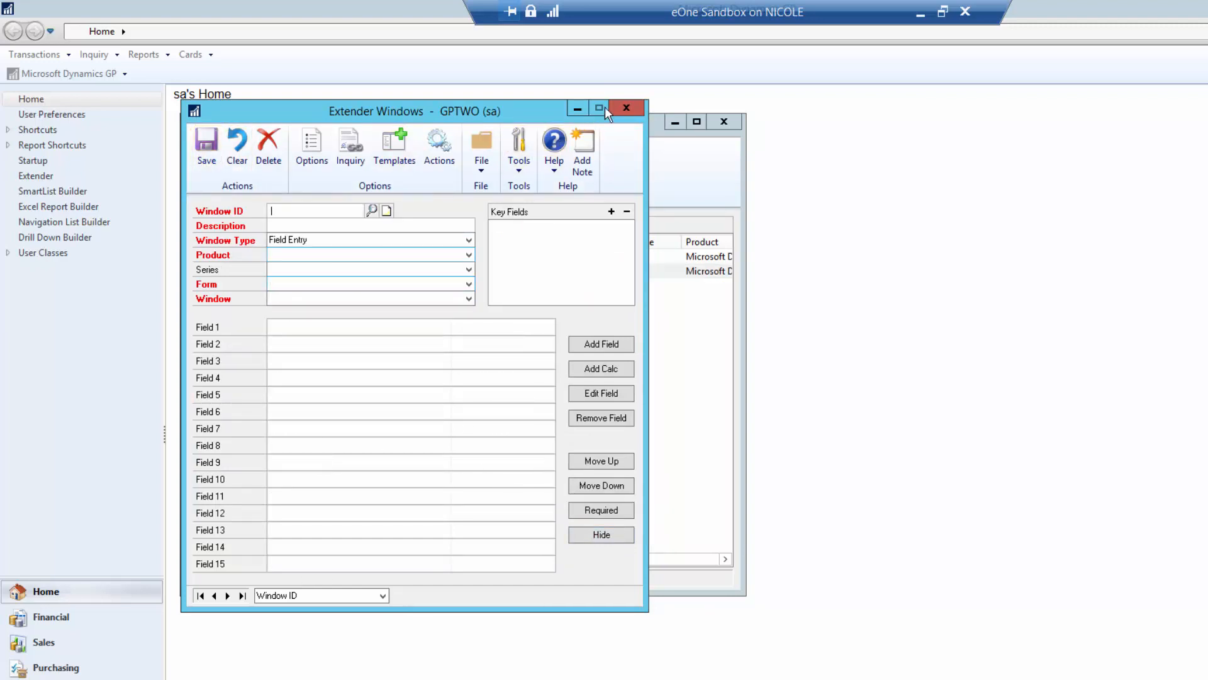
click(626, 108)
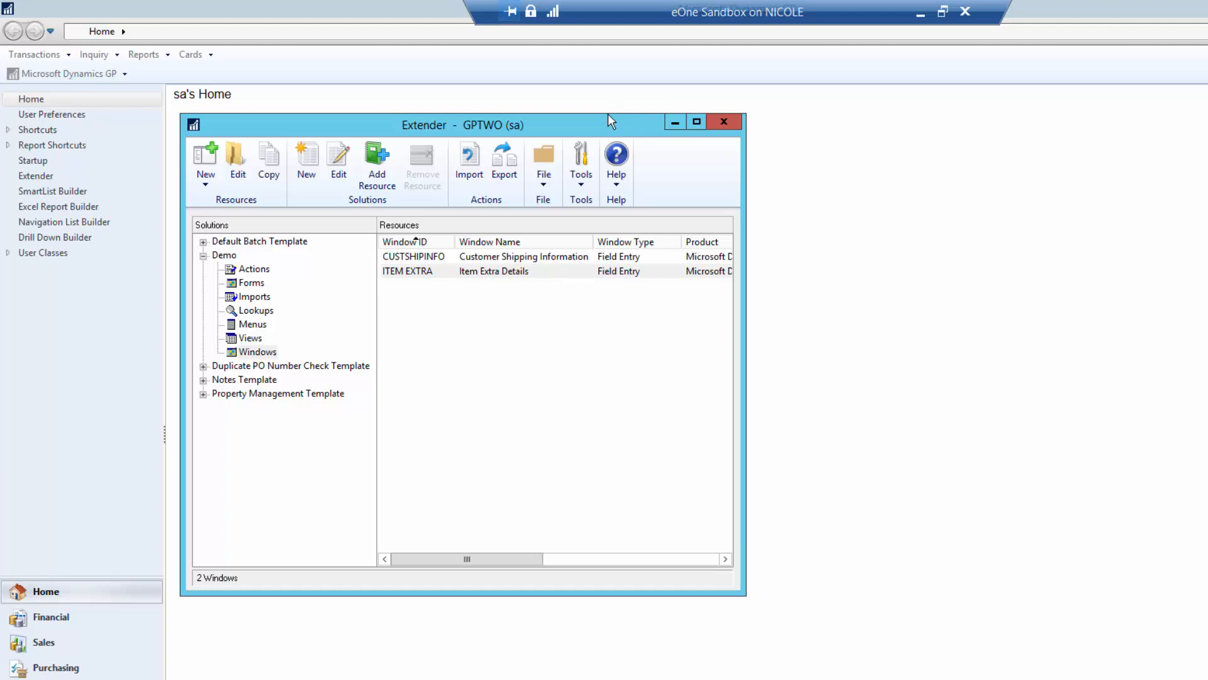
- Create a new Demo view with ID ITEMEXTRA and description Item Extra, auto-filling SQL name EXT_ITEMEXTRA
click(251, 338)
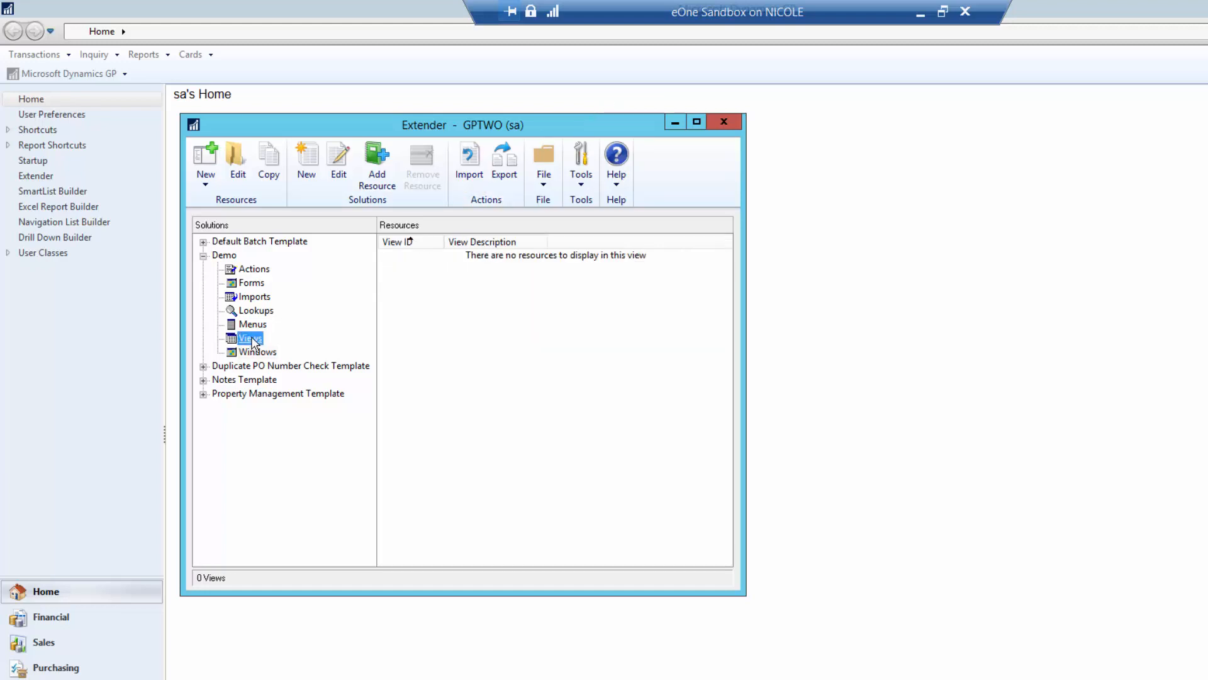
click(208, 177)
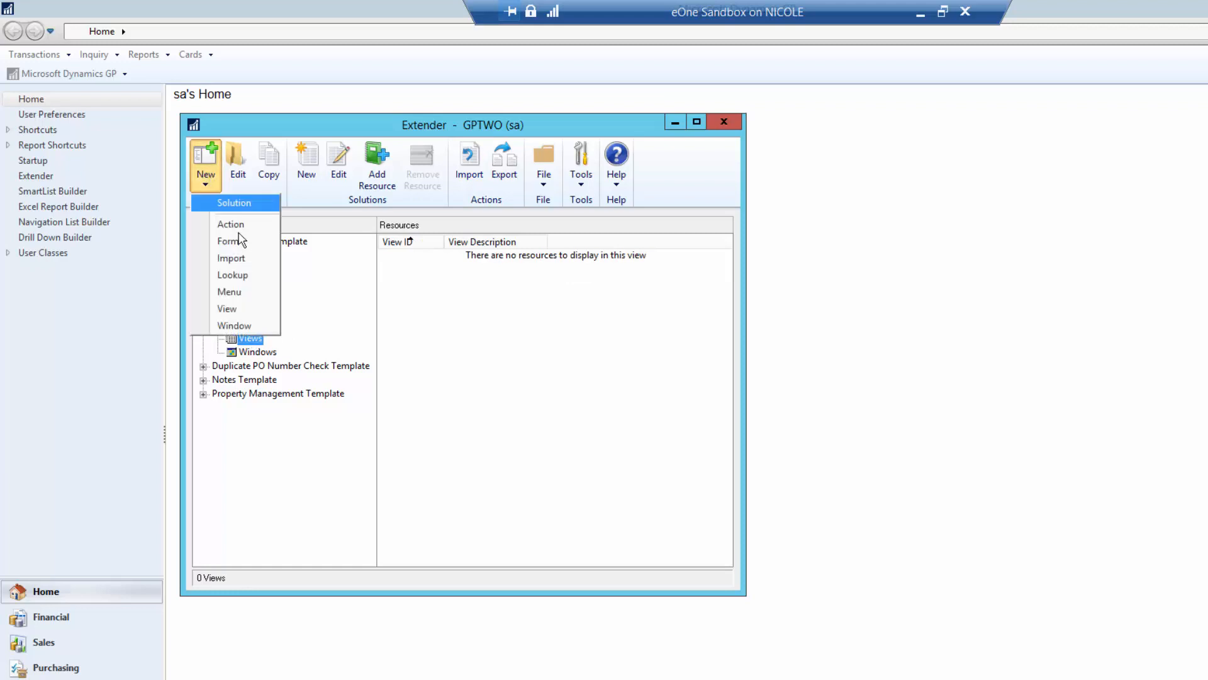
click(227, 308)
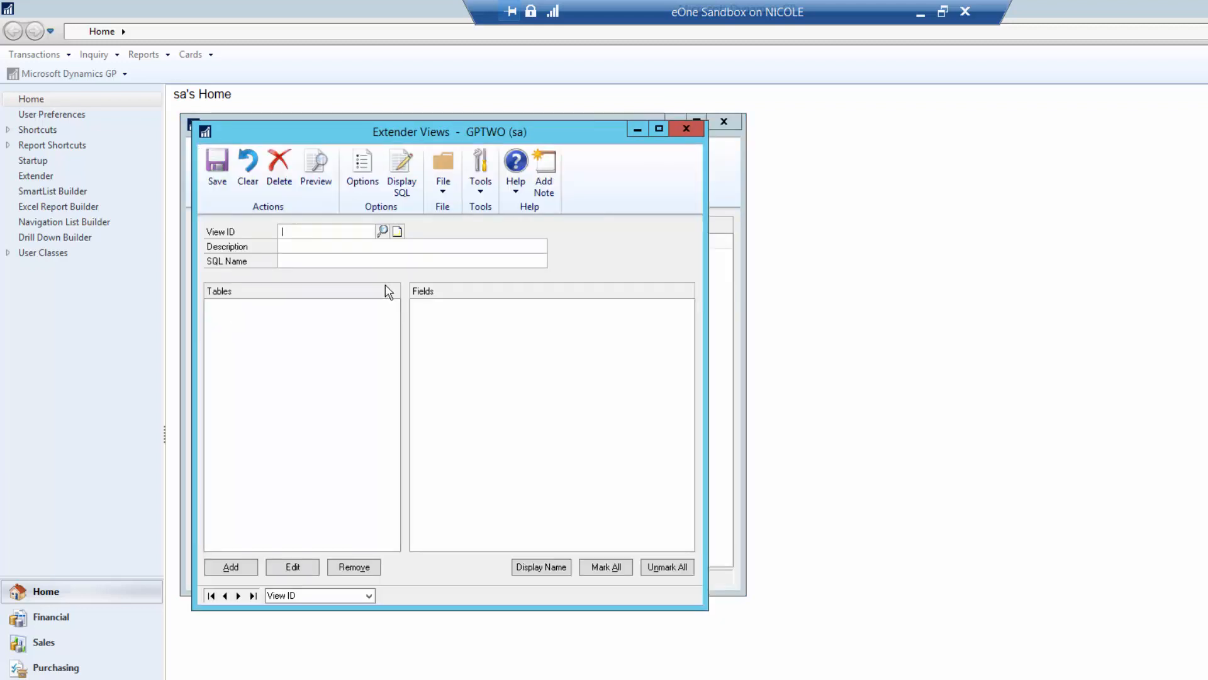
text(ITEMEXTRA)
key(Tab)
text(Item Extra)
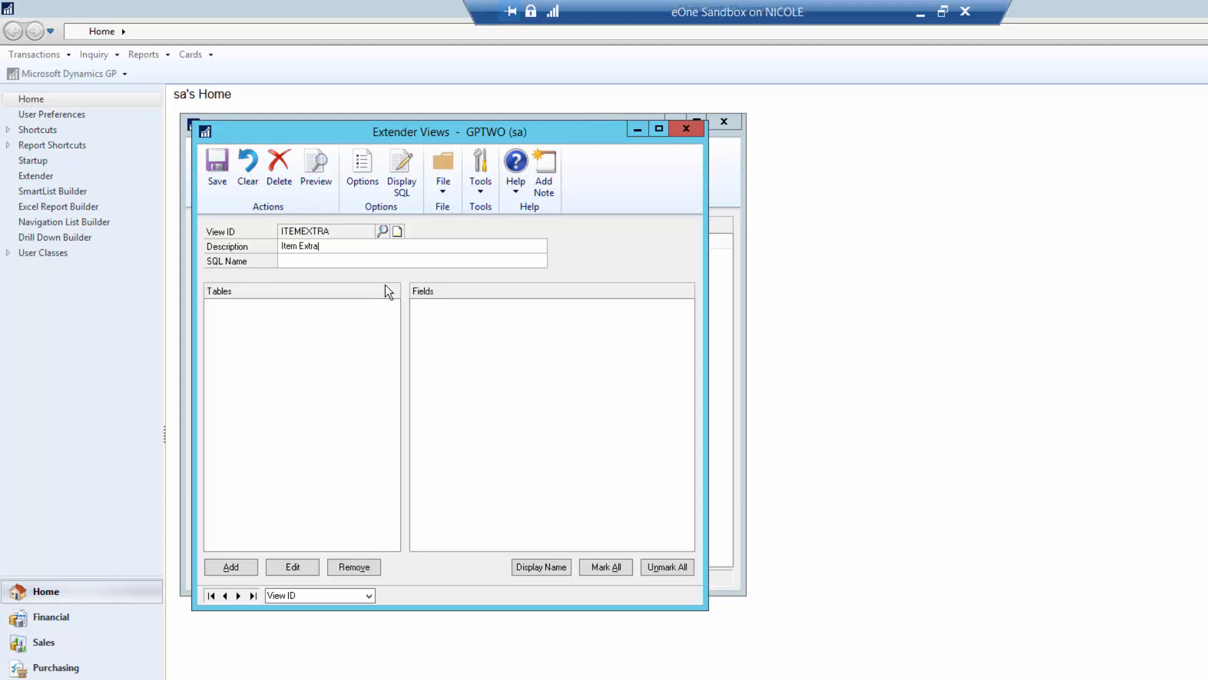
key(Tab)
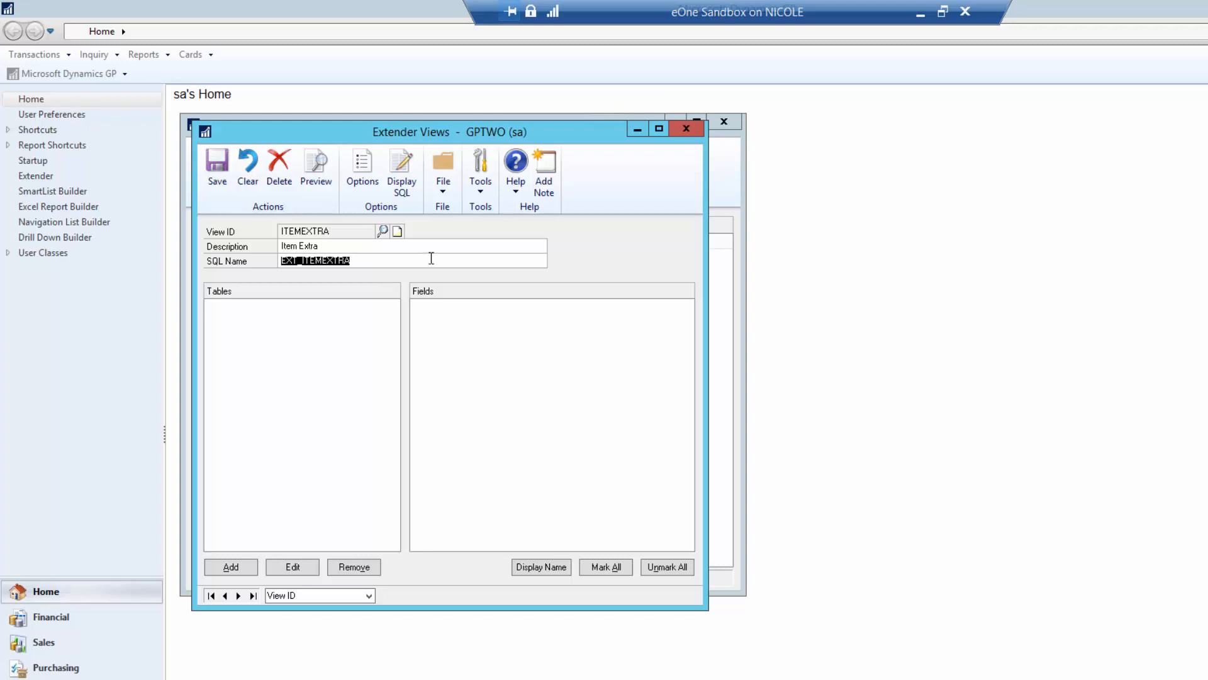
- Add the Item Extra Details window as primary table with all nine fields, then save ITEMEXTRA
click(245, 572)
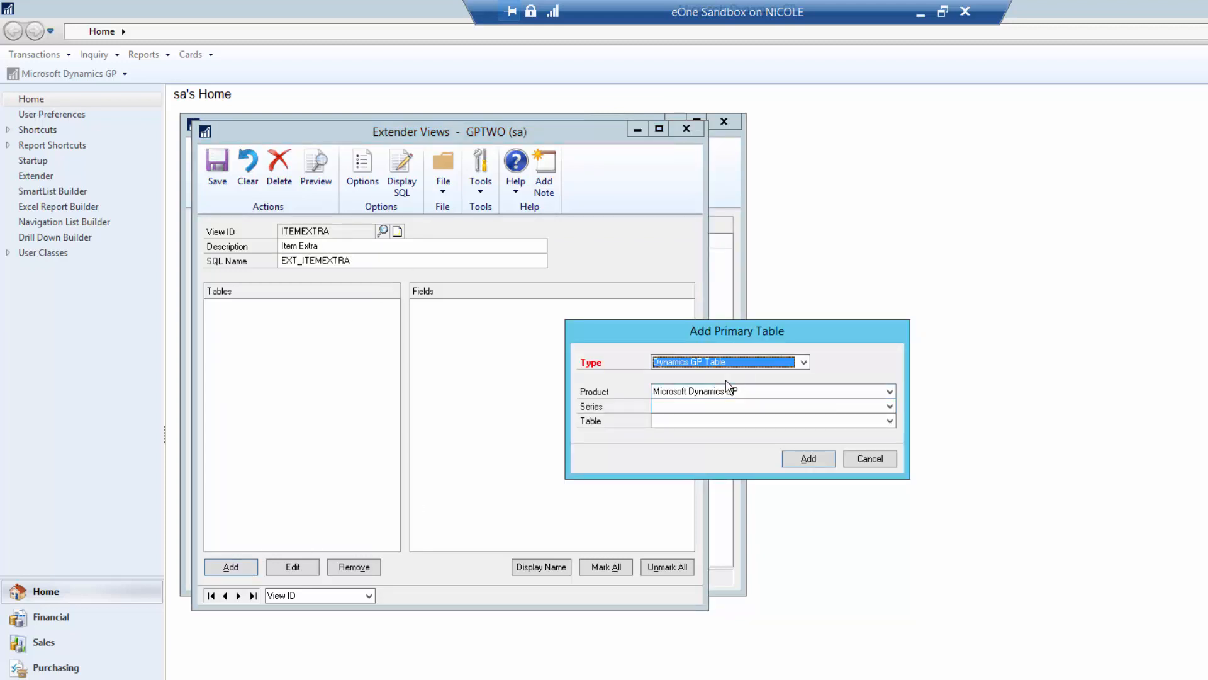
click(701, 364)
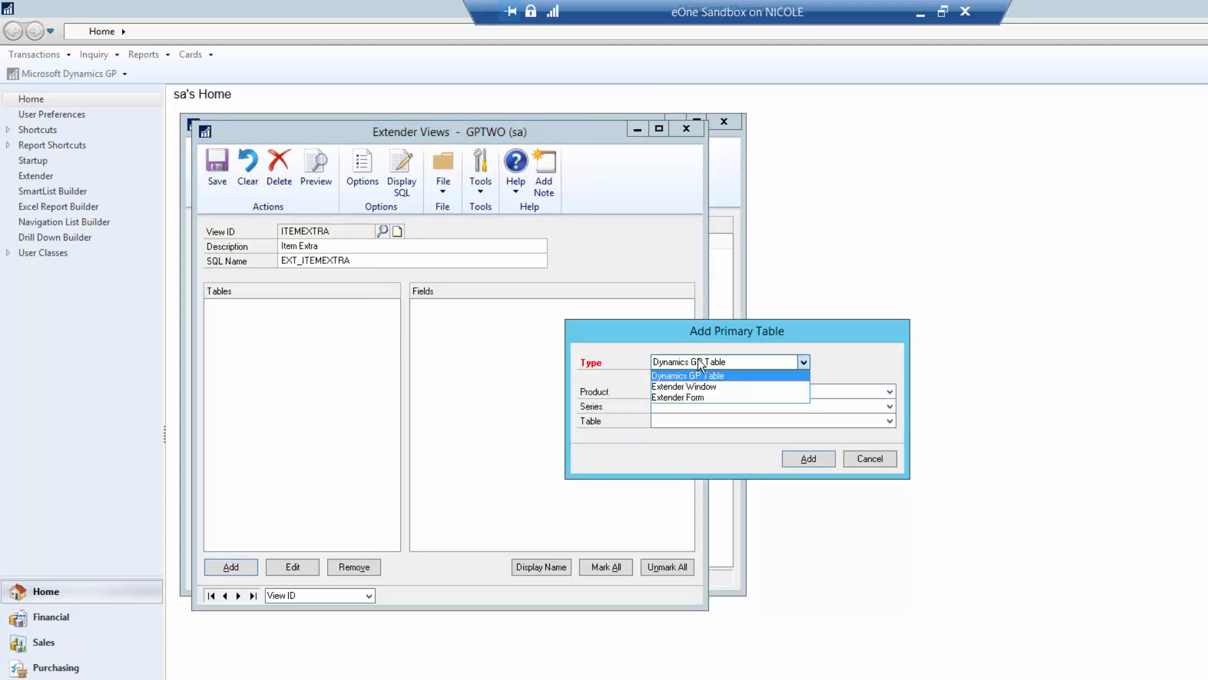
click(699, 387)
click(697, 389)
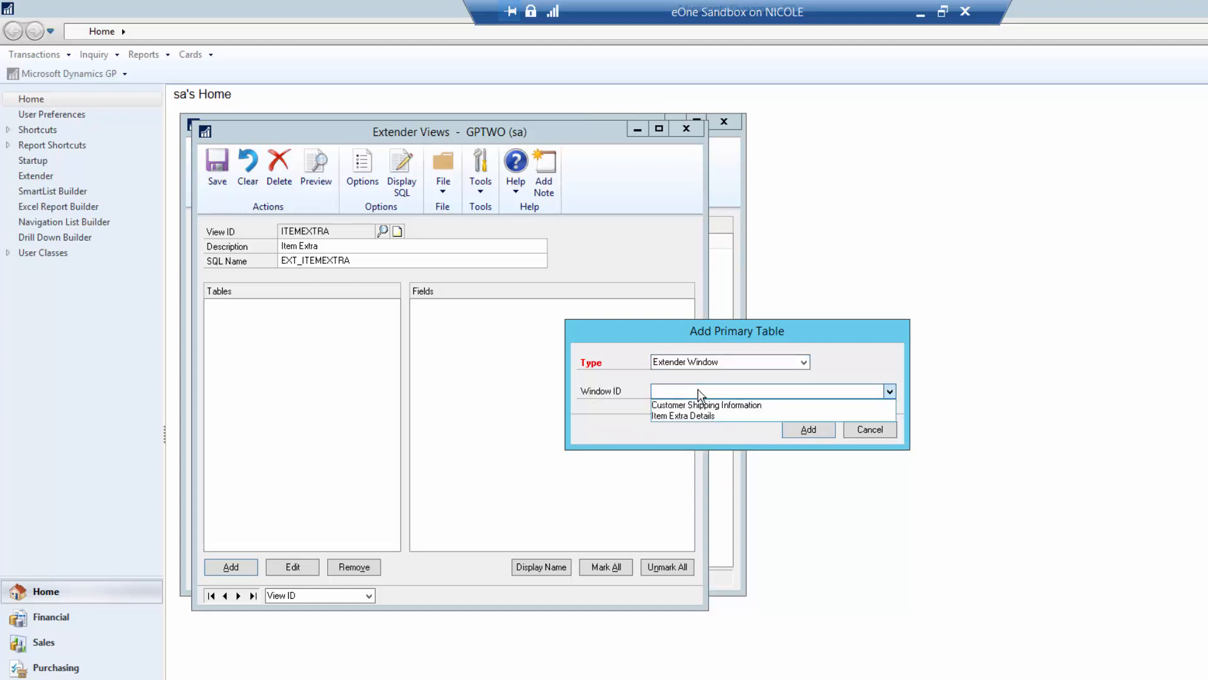
click(705, 416)
click(831, 432)
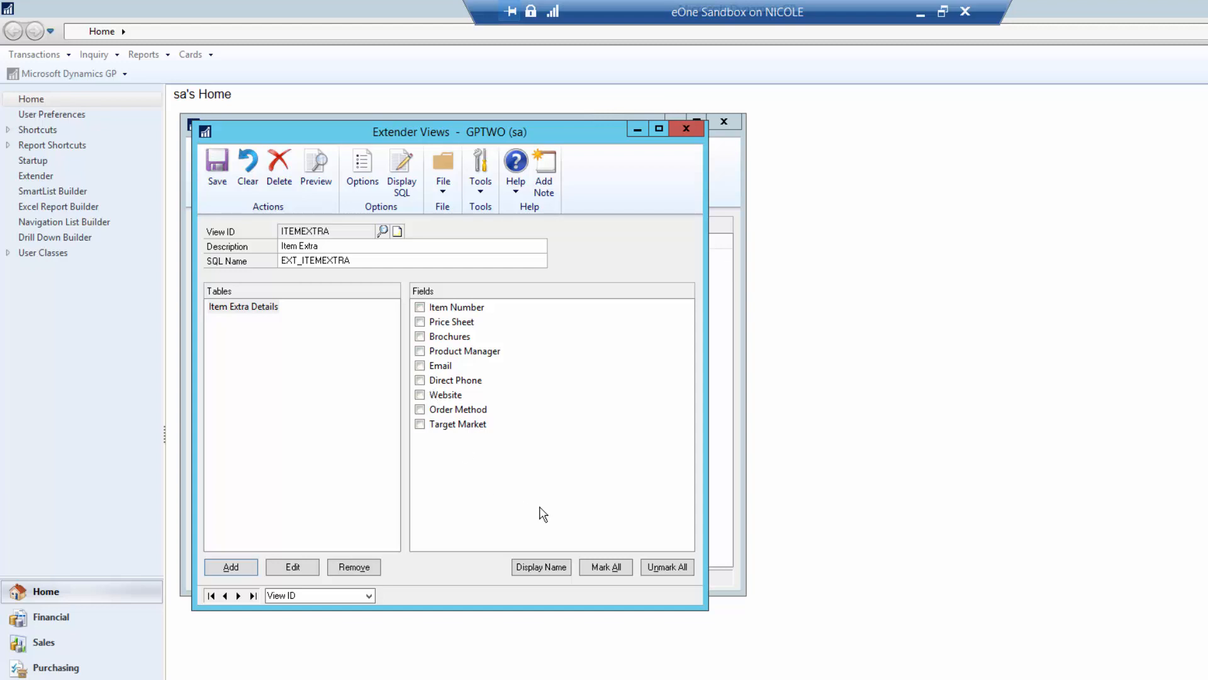
click(615, 567)
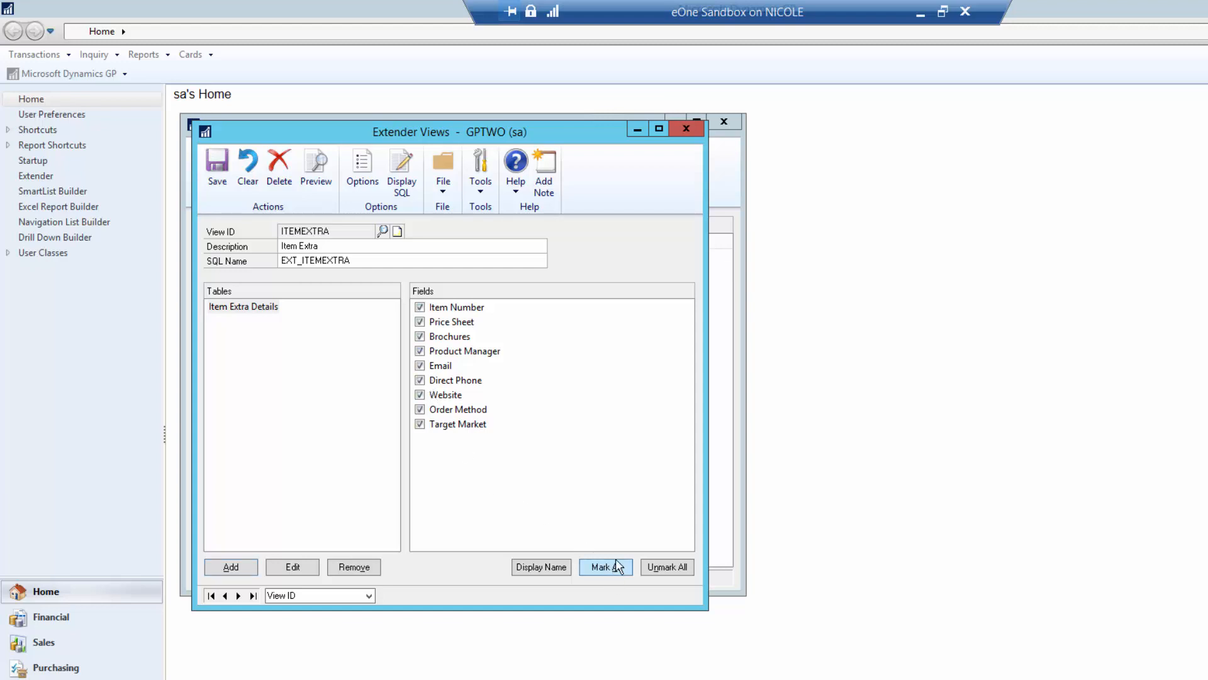
click(208, 173)
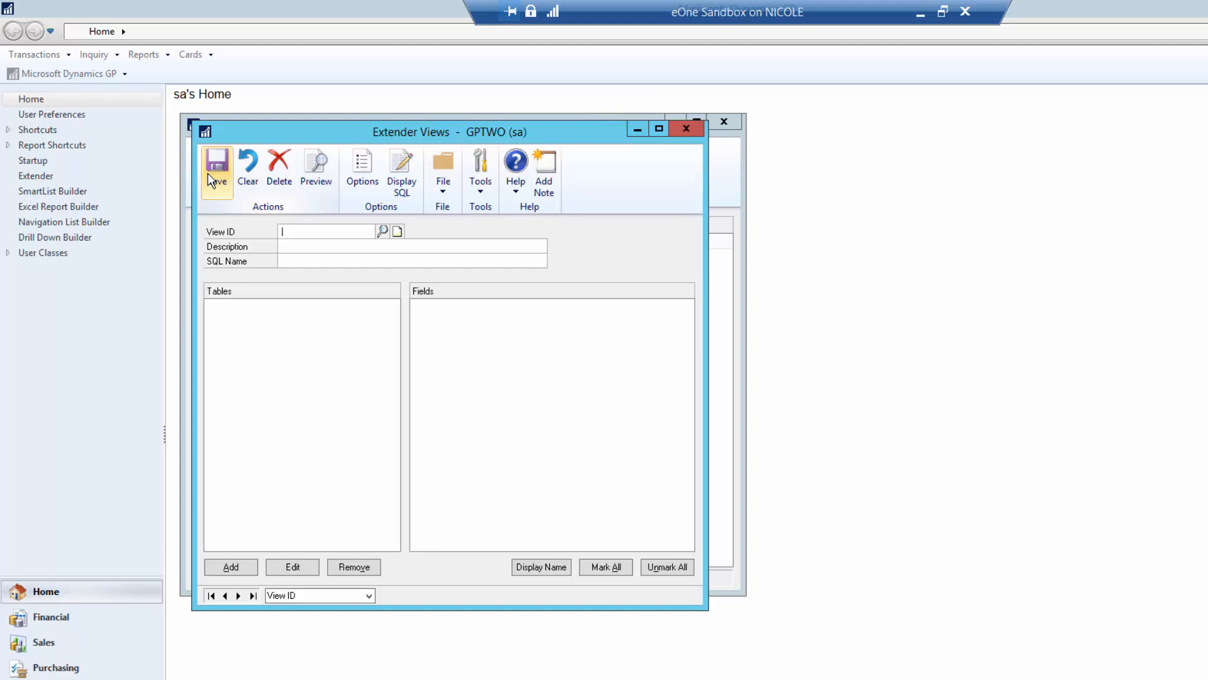
- Close Extender Views and open ITEM_NOTES_TMP from the Notes Template solution's windows
click(693, 129)
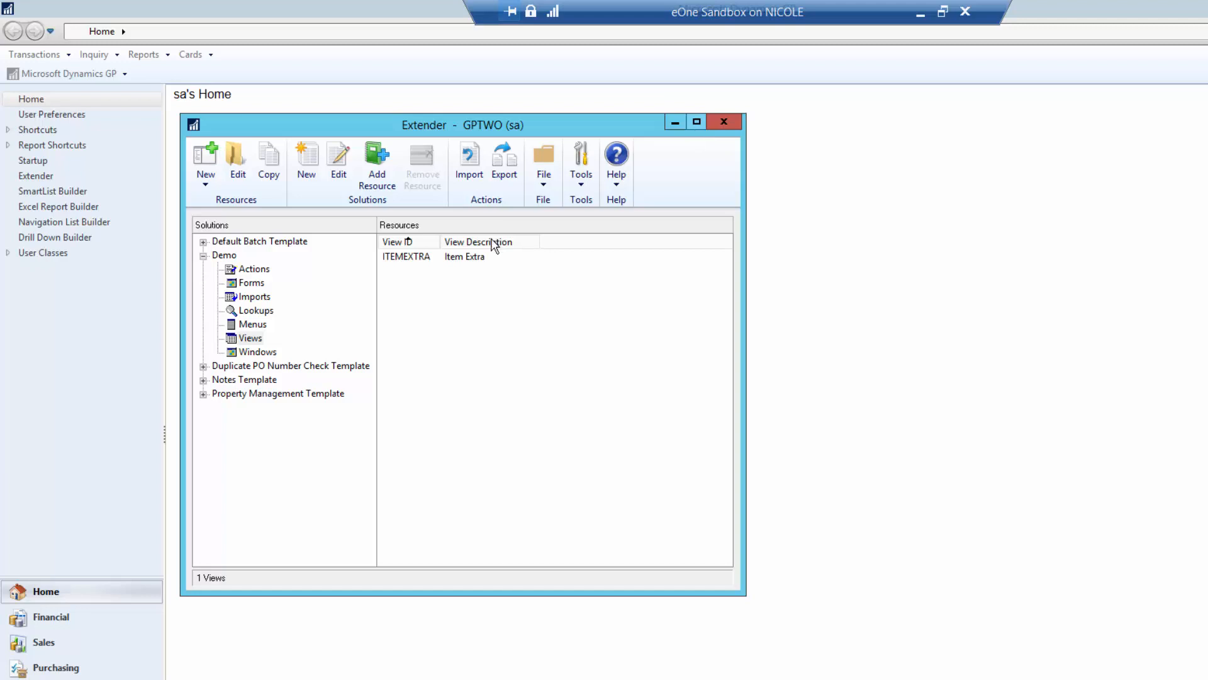
click(203, 380)
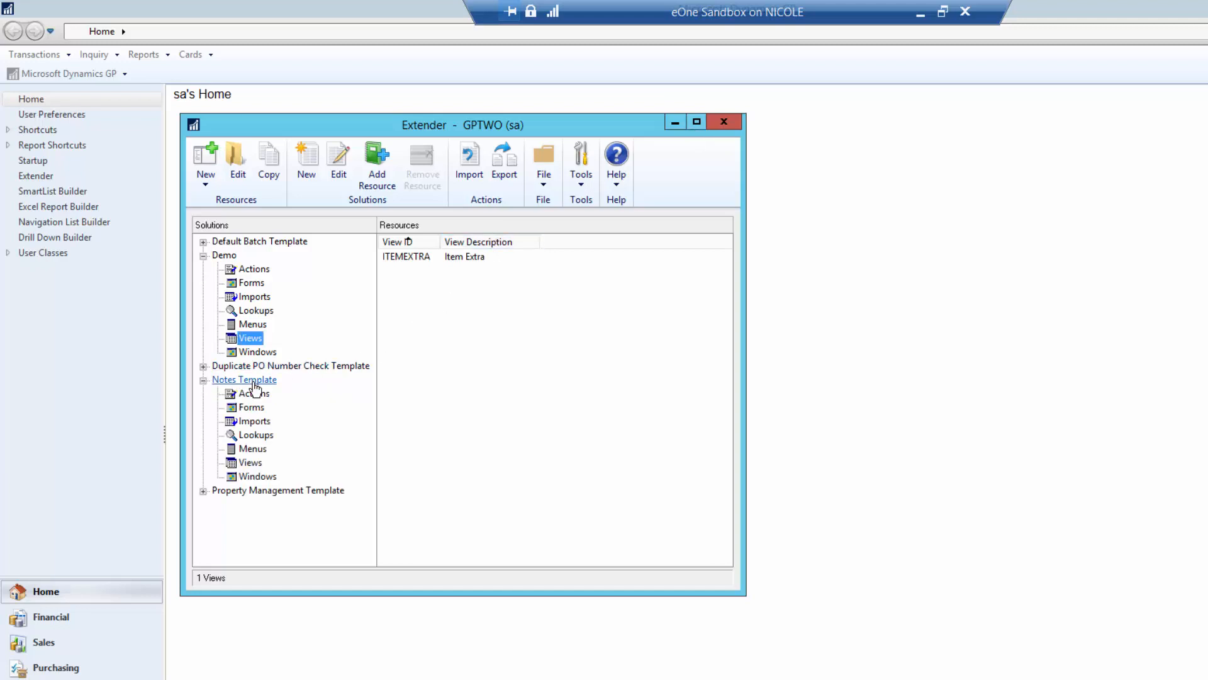
click(258, 476)
double_click(424, 300)
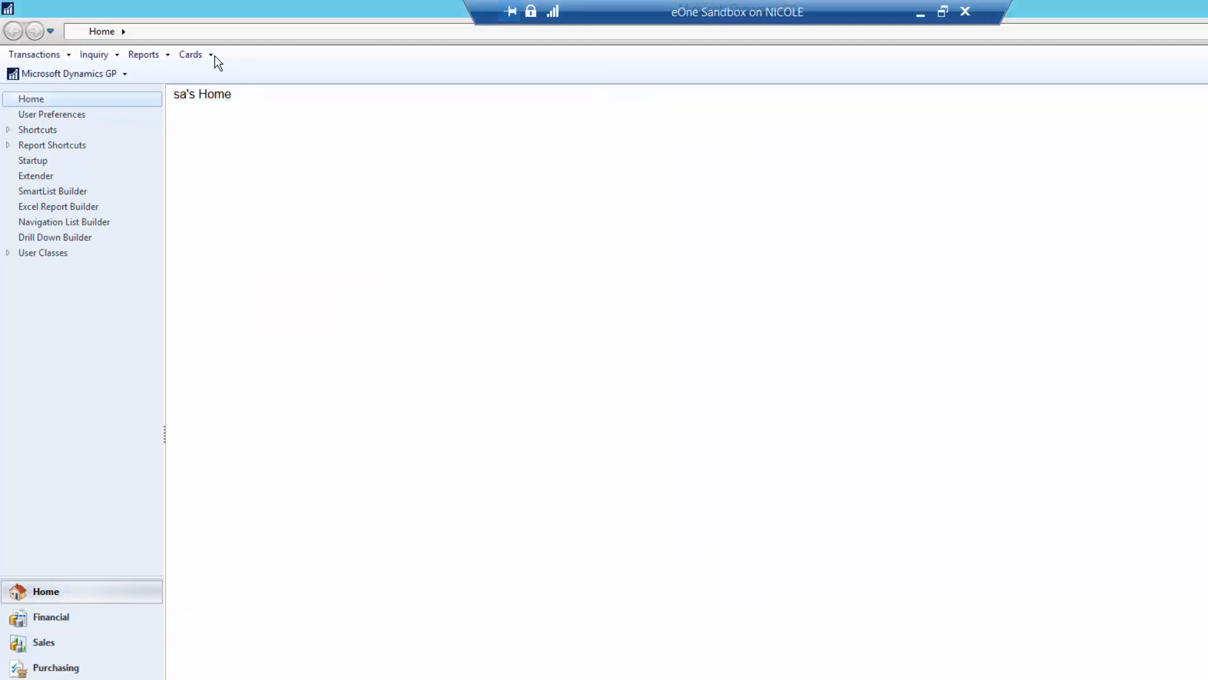
- Load item 100XLG in Item Maintenance and open its Item Notes
click(213, 58)
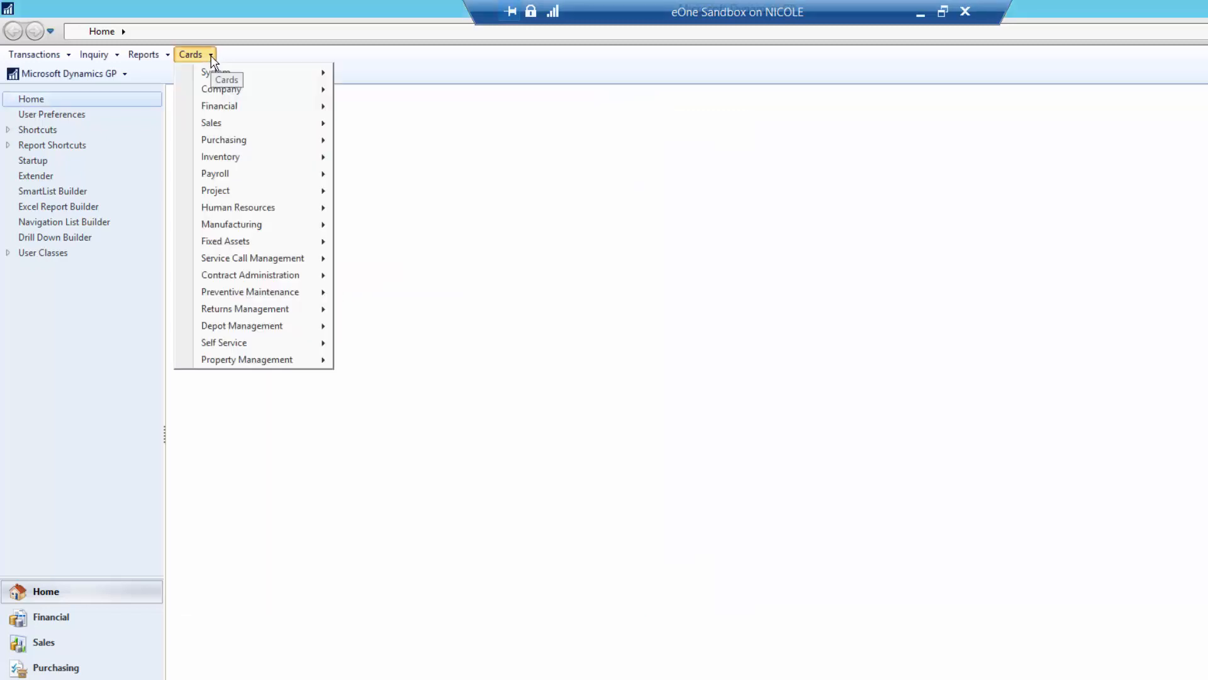
mouse_move(275, 157)
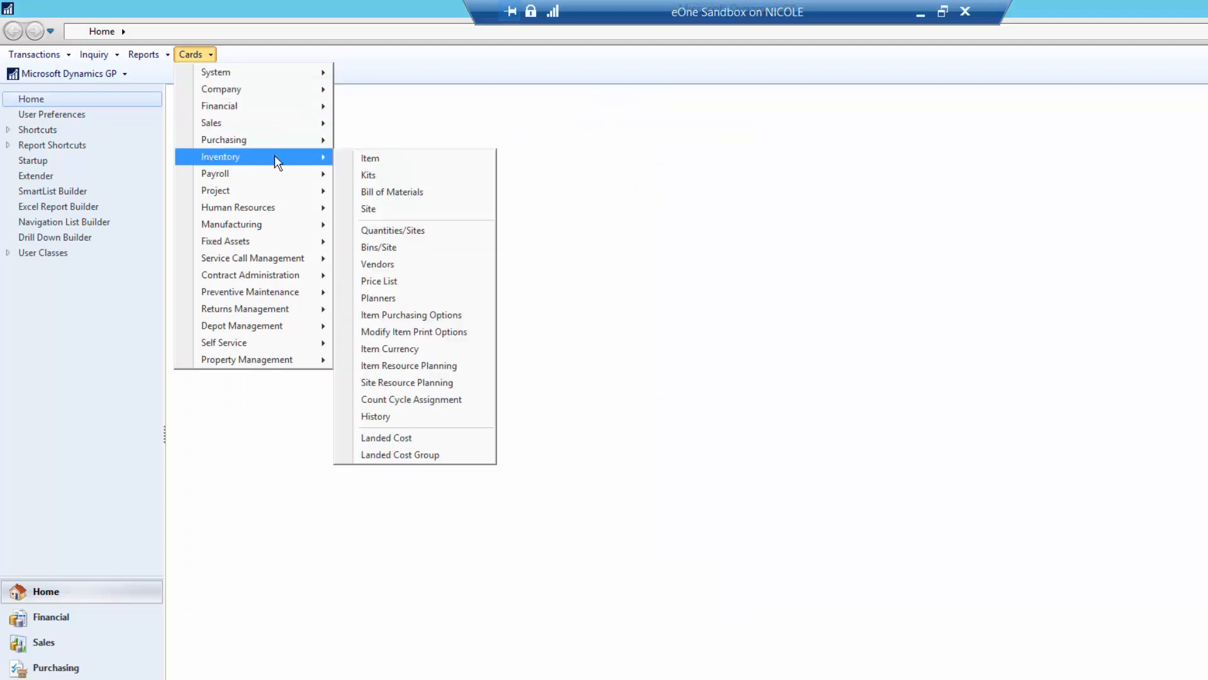
click(365, 156)
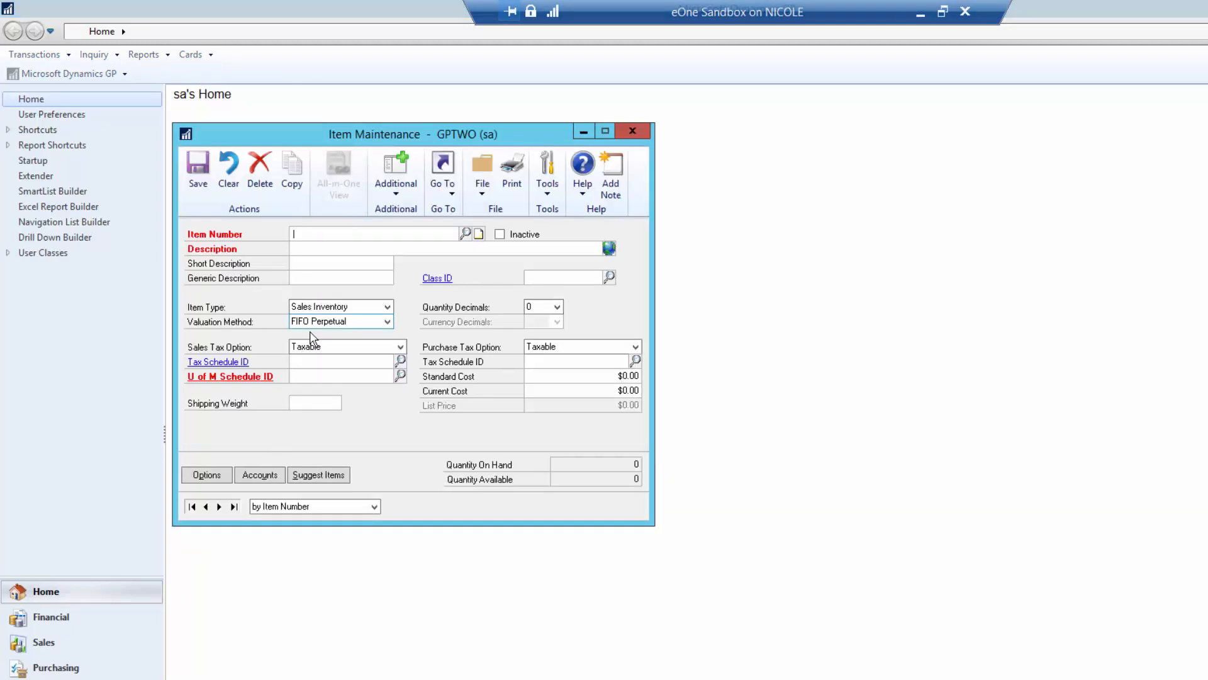
text(100XLG)
key(Tab)
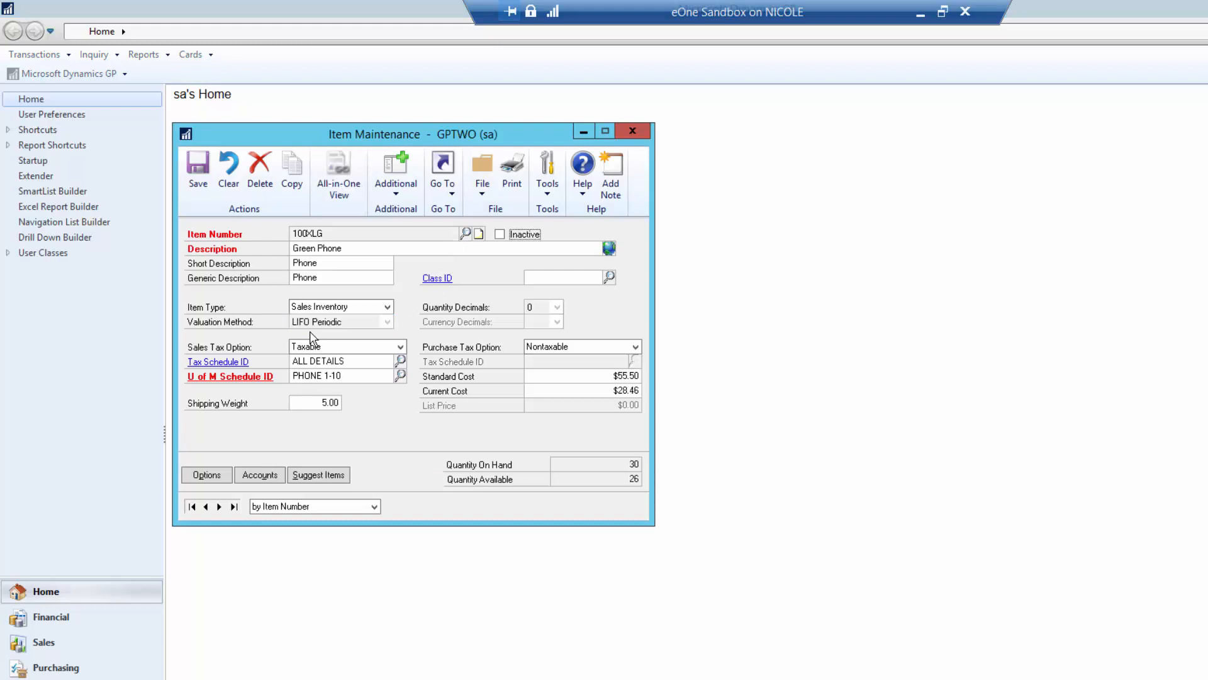
click(405, 196)
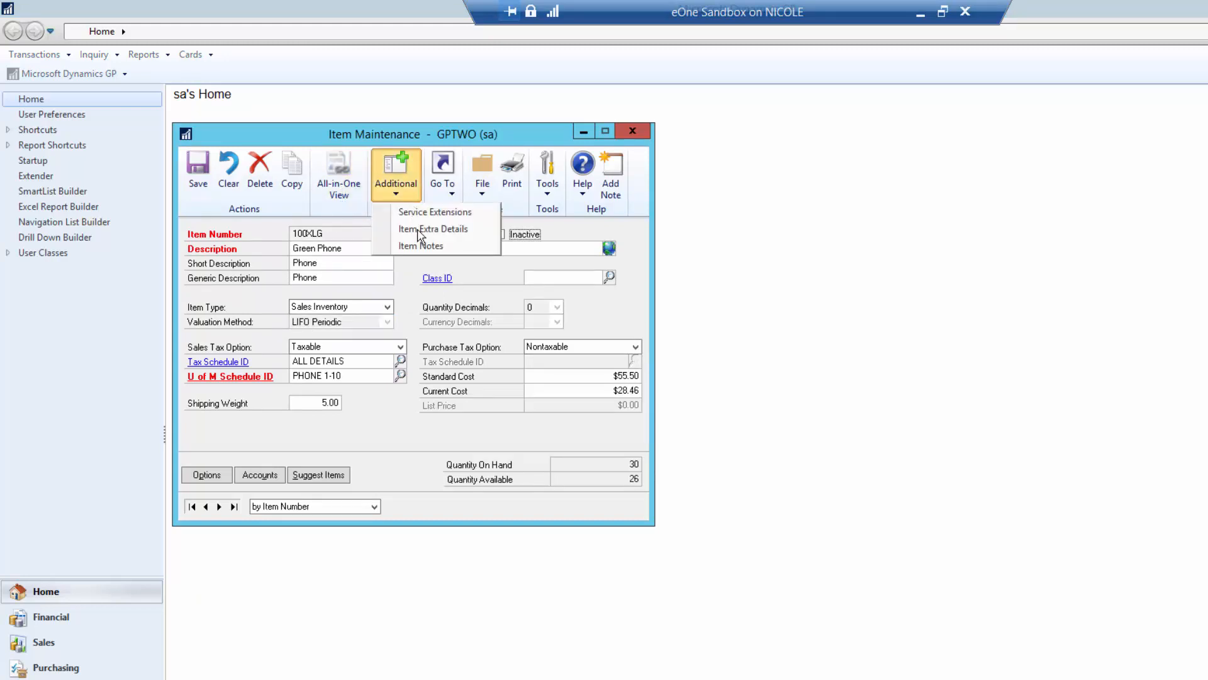
click(422, 249)
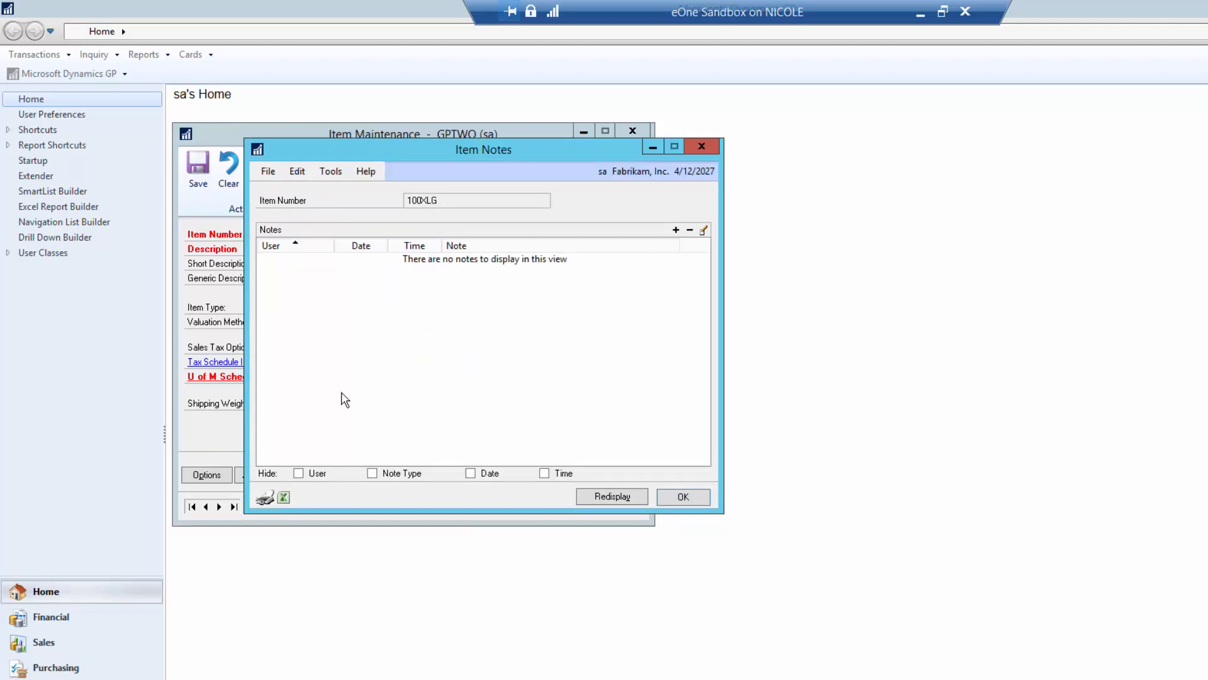
- Add and save notes 'Note 1' and 'Note 2', then close Item Notes
click(676, 230)
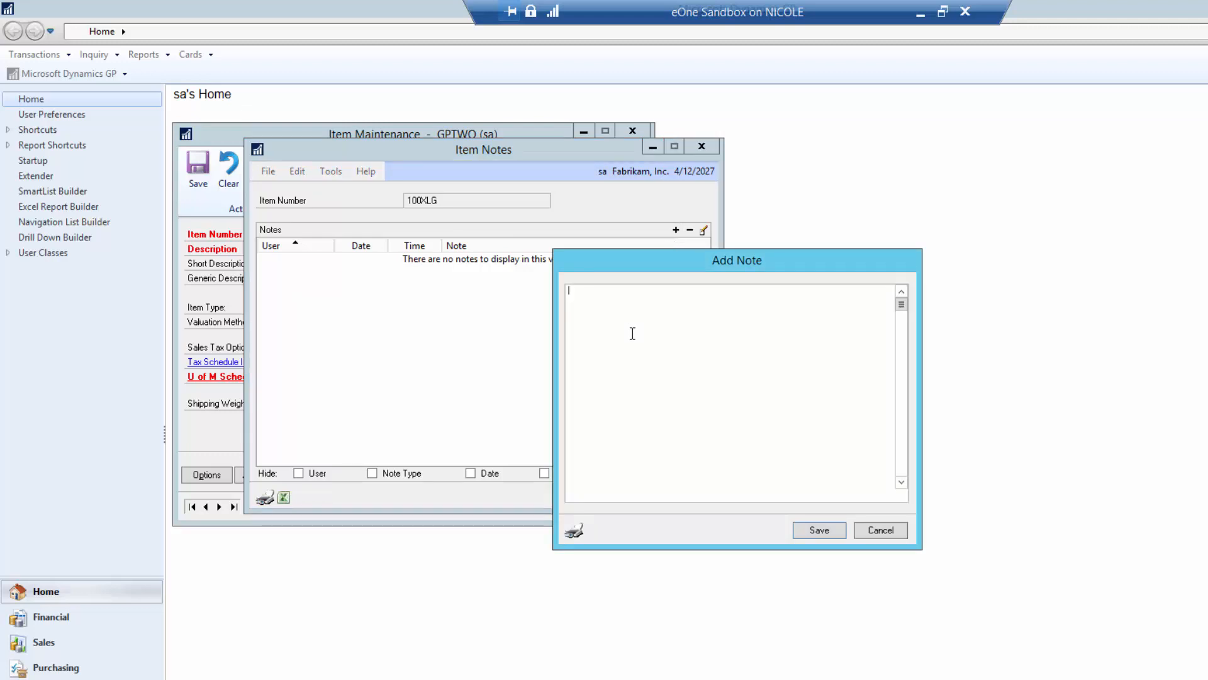
text(Note 1)
click(819, 533)
click(674, 231)
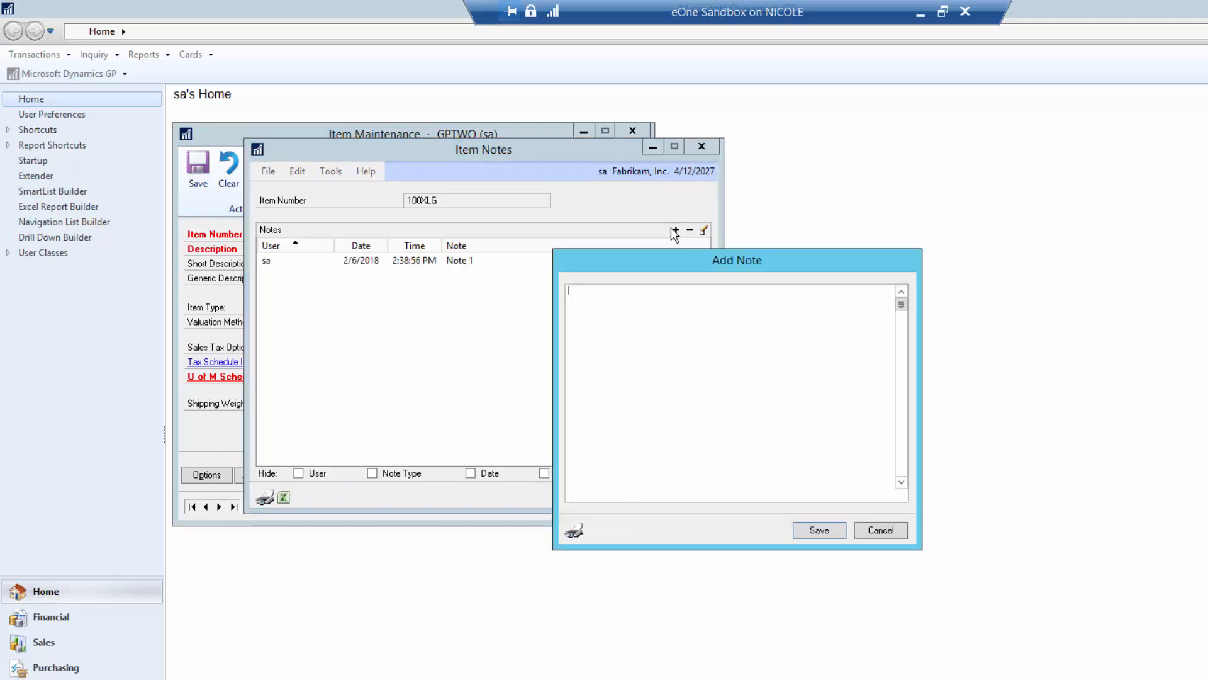
text(Note 2)
click(836, 532)
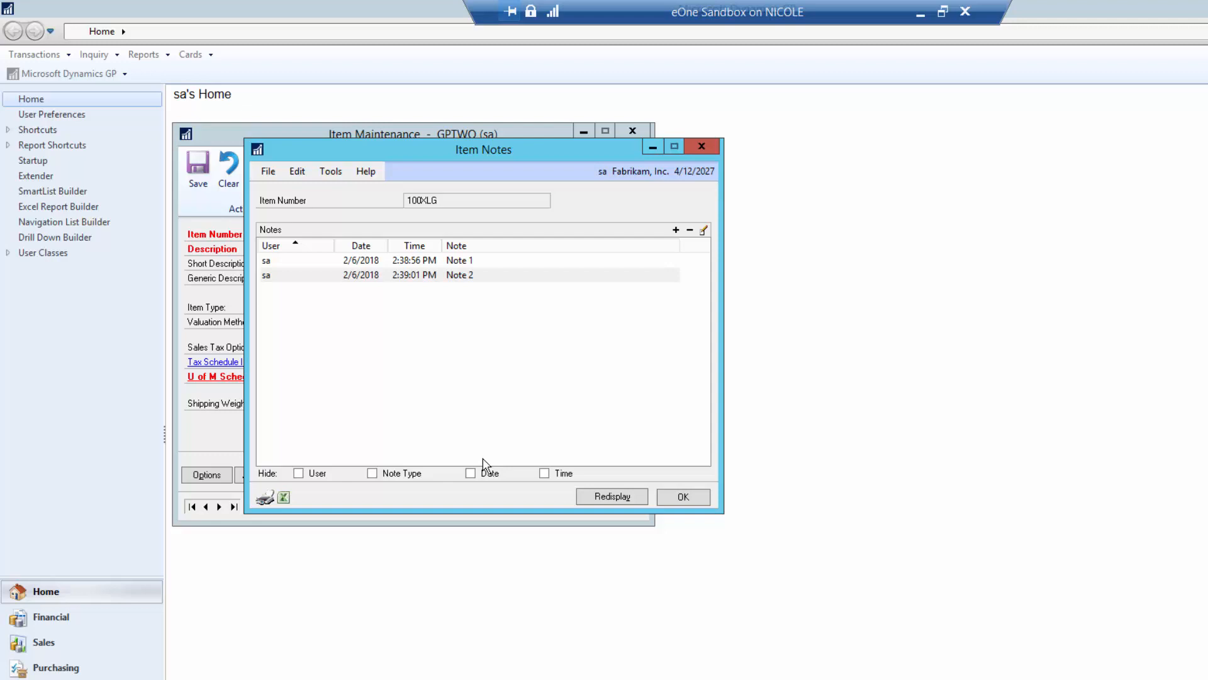
click(283, 501)
click(696, 500)
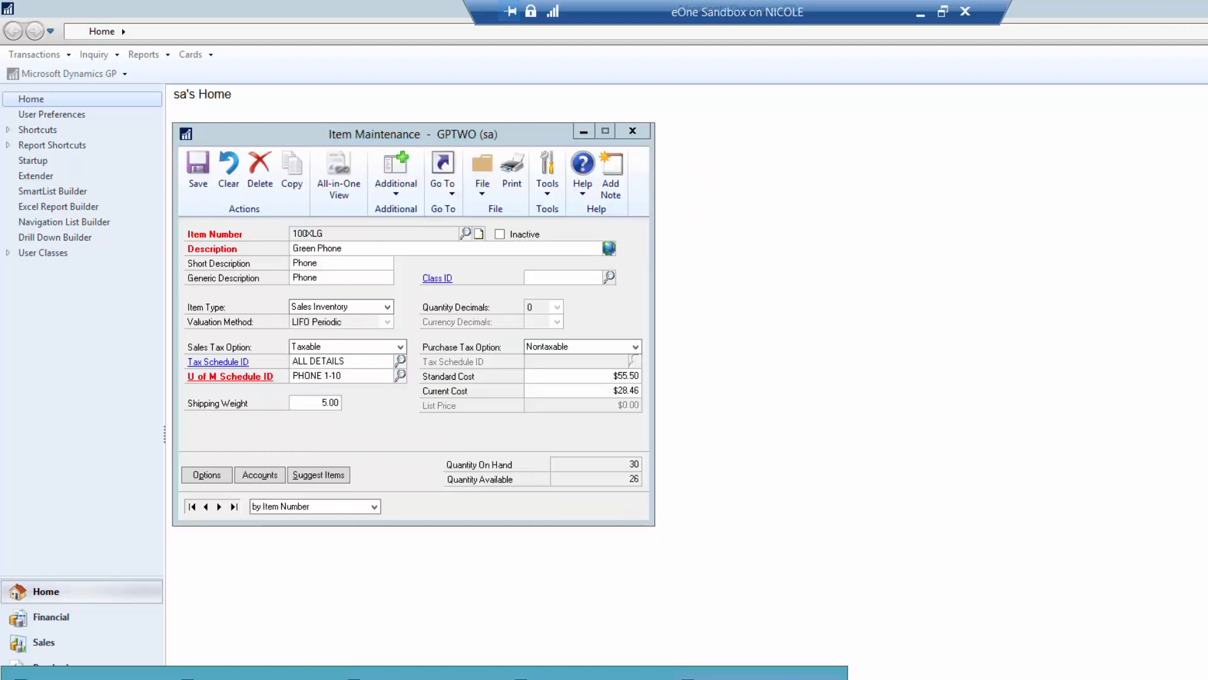
- Add note types Type 1 and Type 2 to ITEM_NOTES_TMP and save the window definition
click(591, 675)
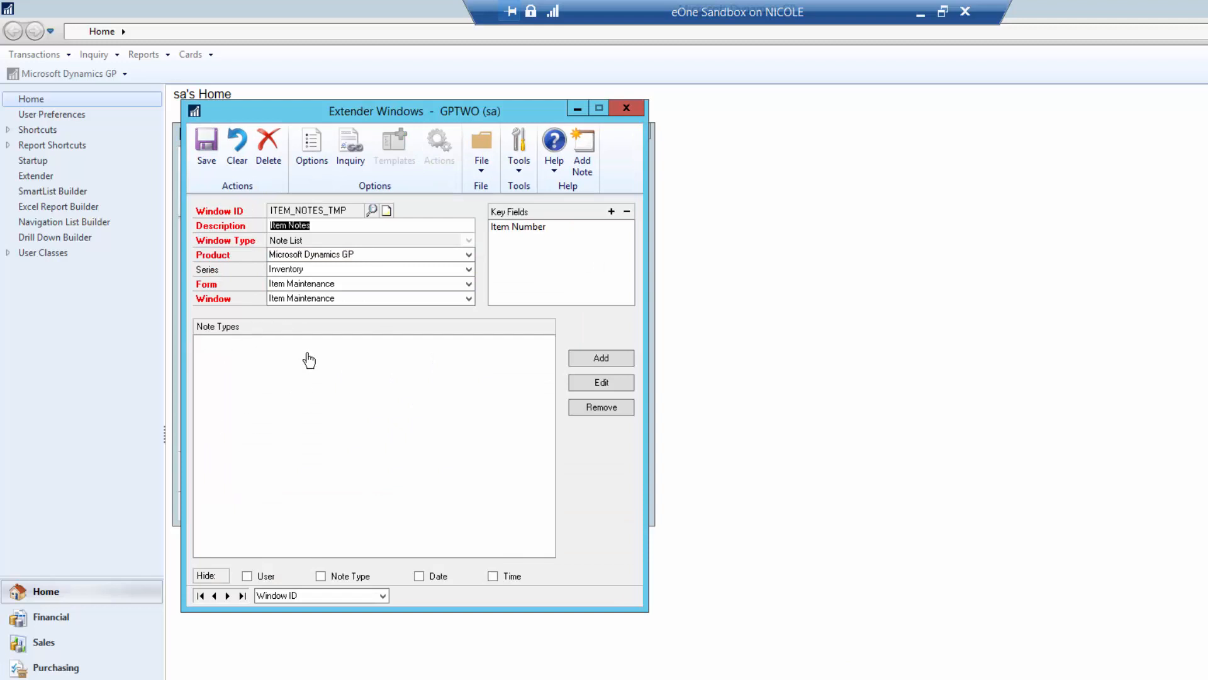
click(594, 359)
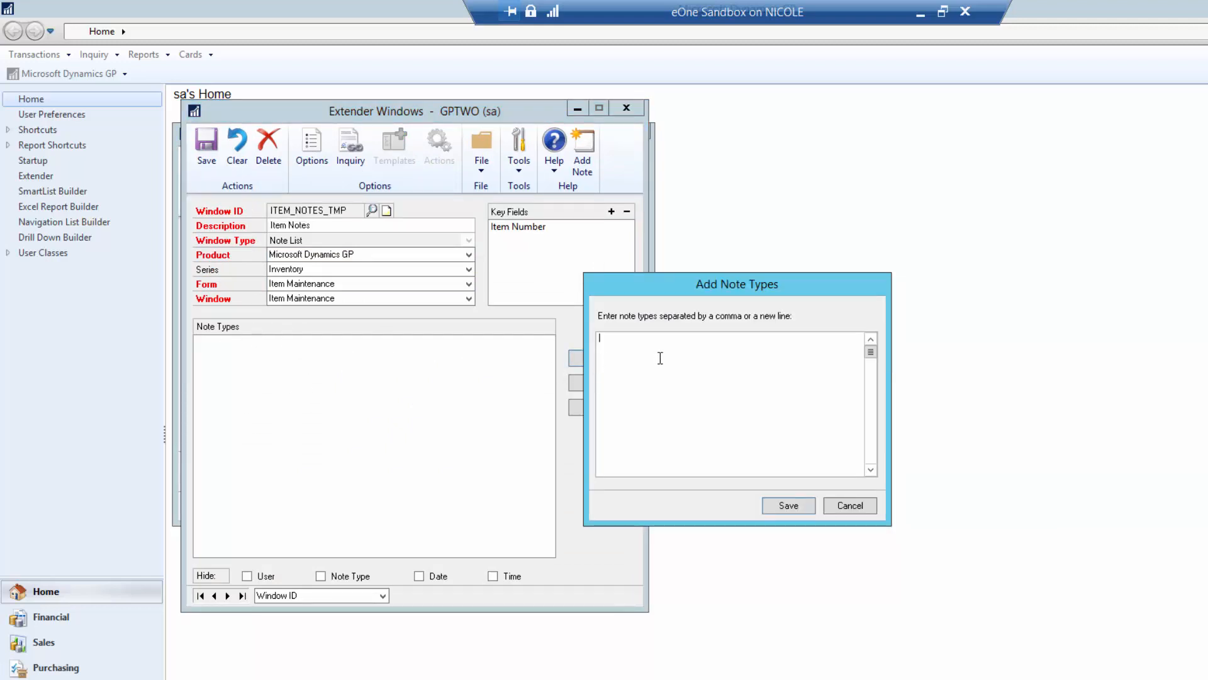
text(Type 1)
key(Return)
text(Type 2)
click(786, 506)
click(205, 157)
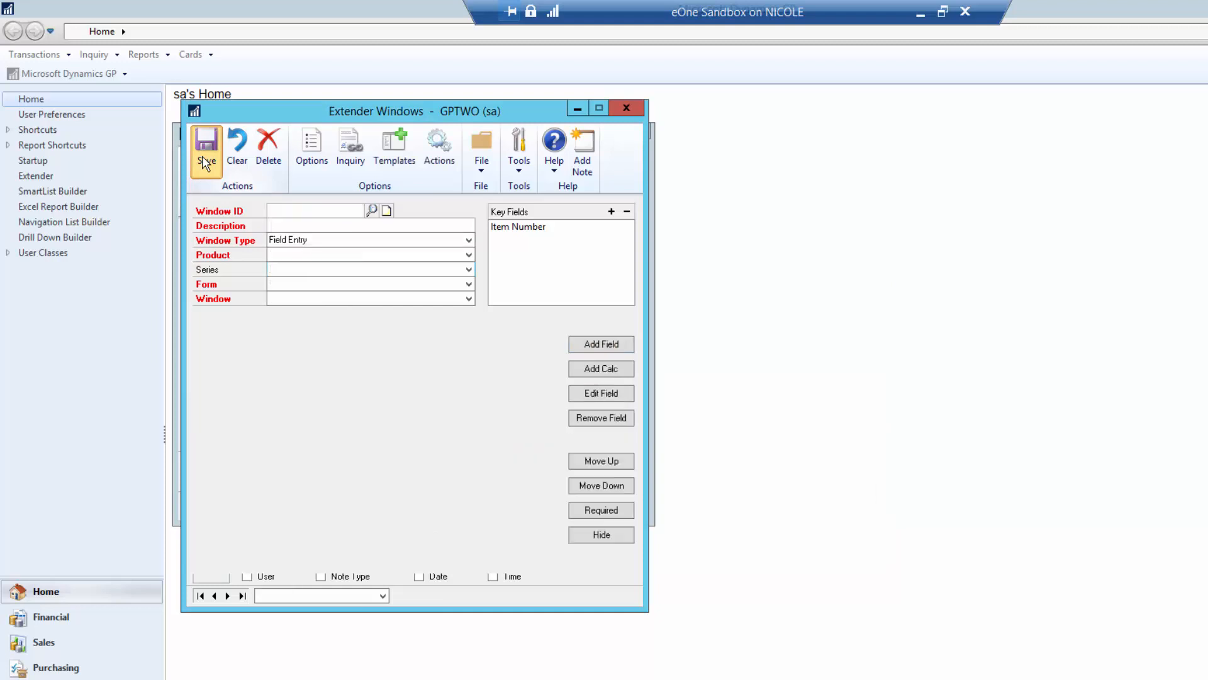
drag(345, 116, 681, 149)
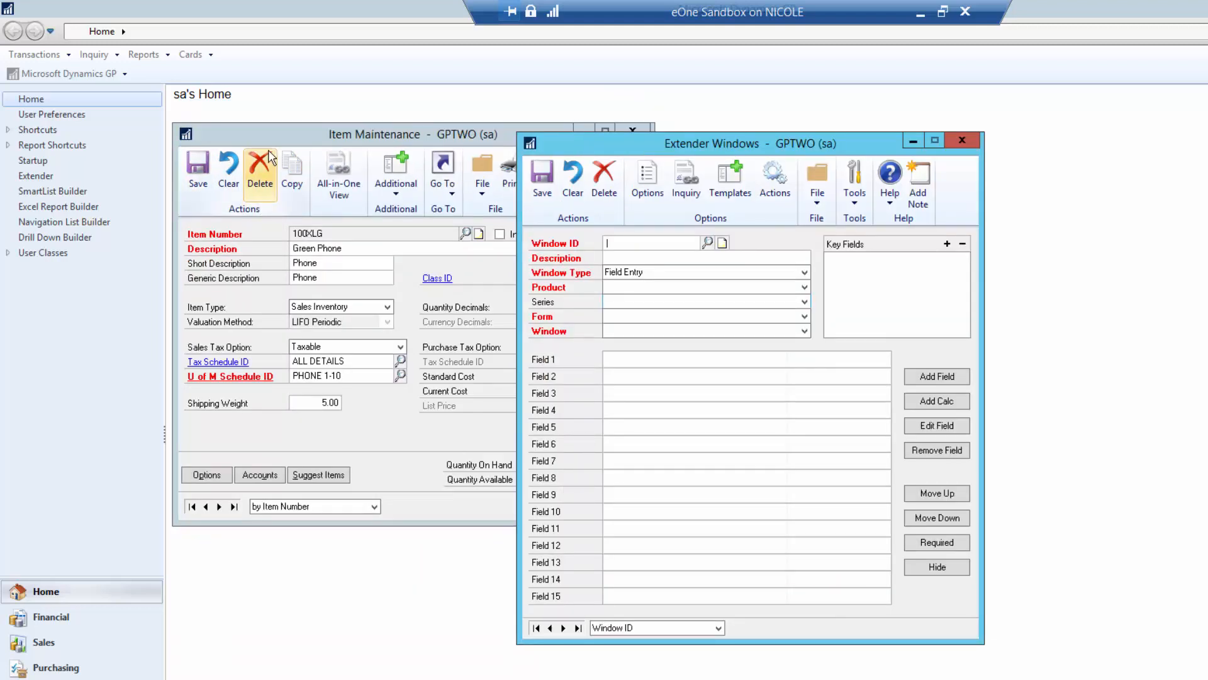
- Set 100XLG's Note 1 to note type Type 1, discard the blank new note, and close Item Notes
click(312, 150)
click(384, 184)
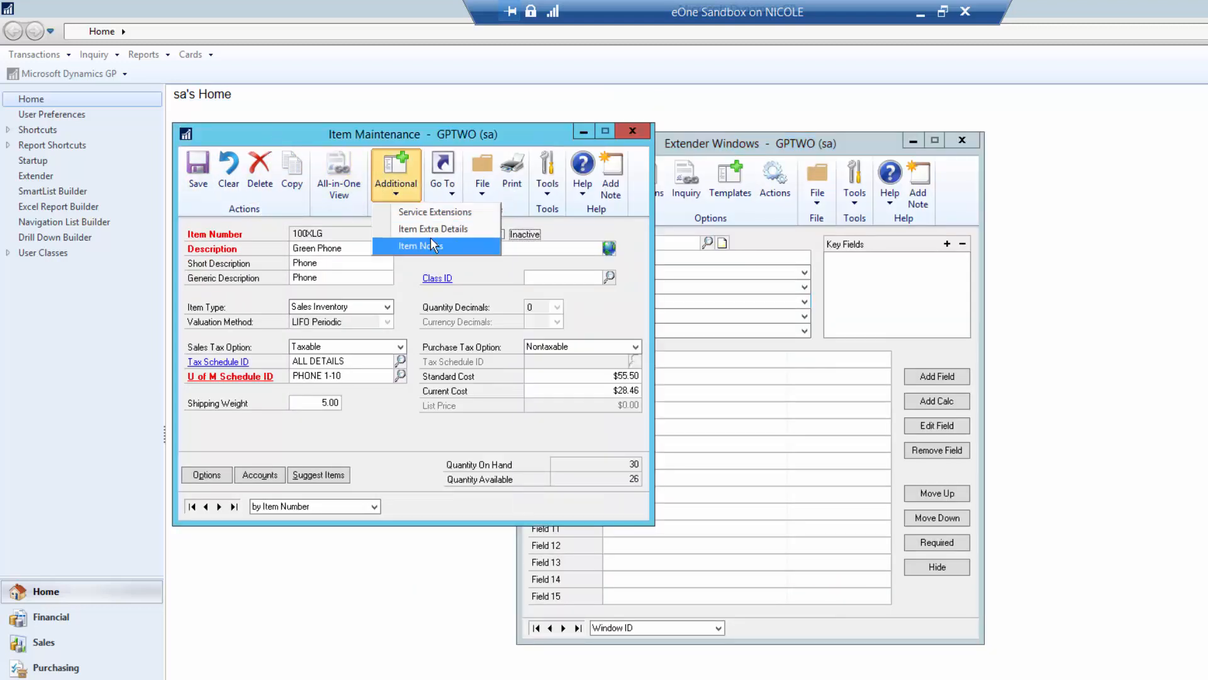
click(430, 237)
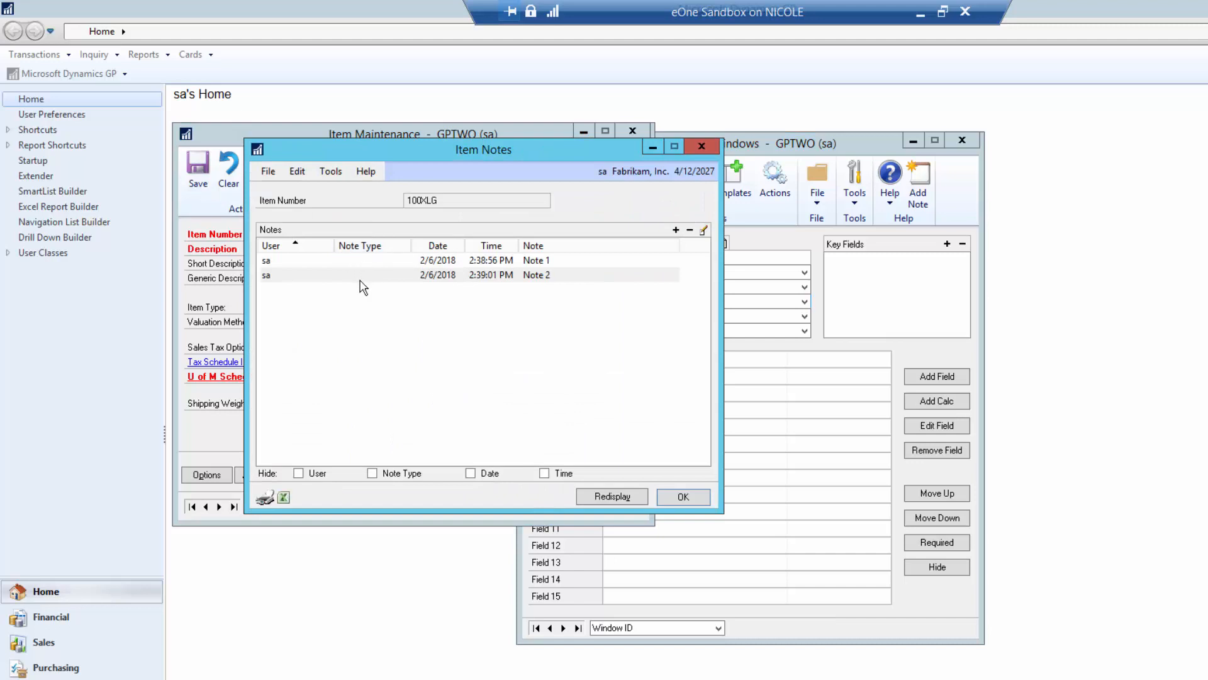
double_click(488, 265)
click(658, 291)
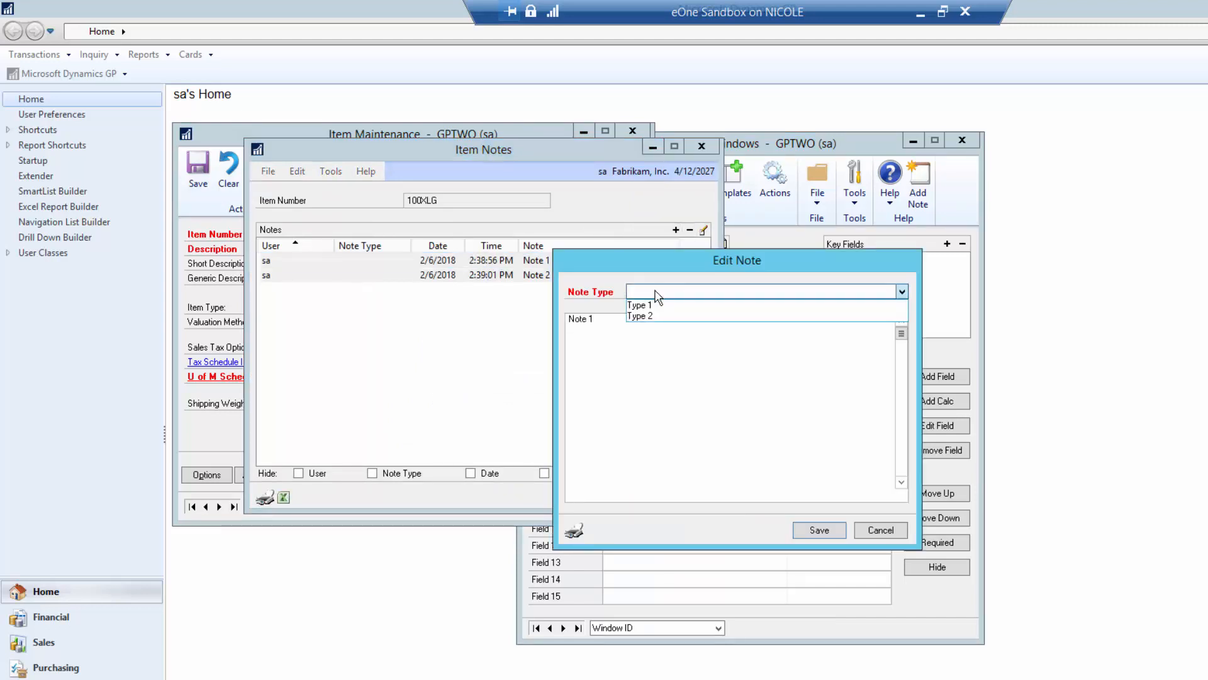
click(645, 305)
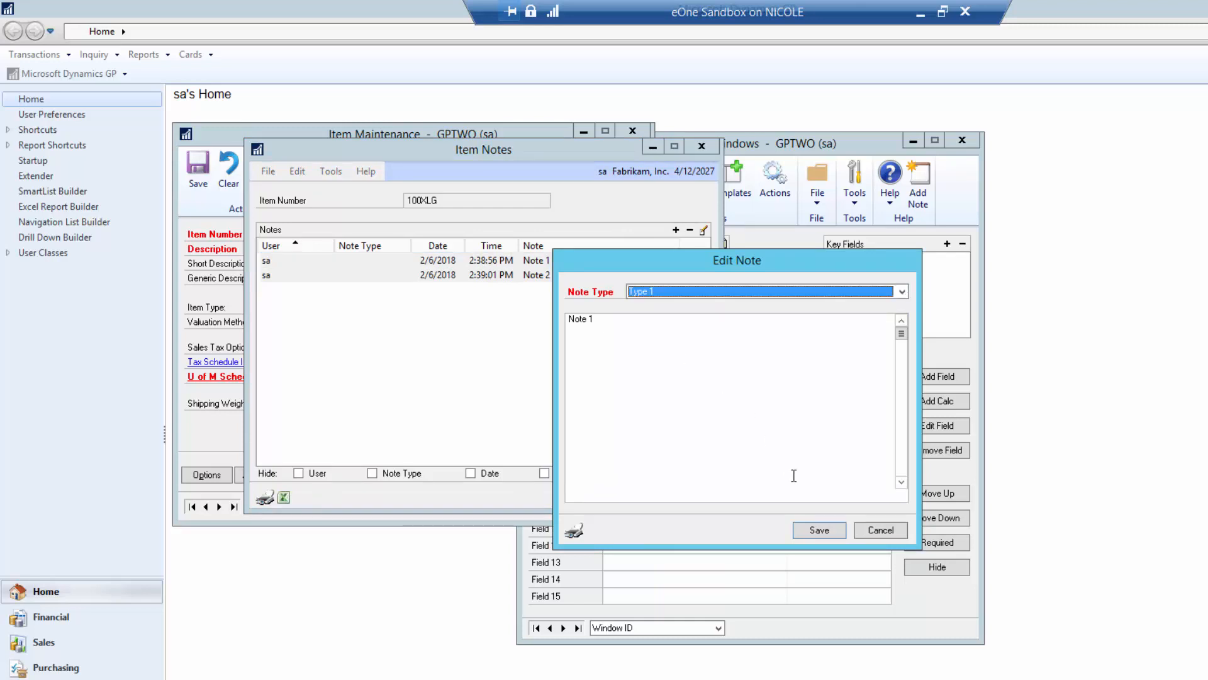
click(818, 530)
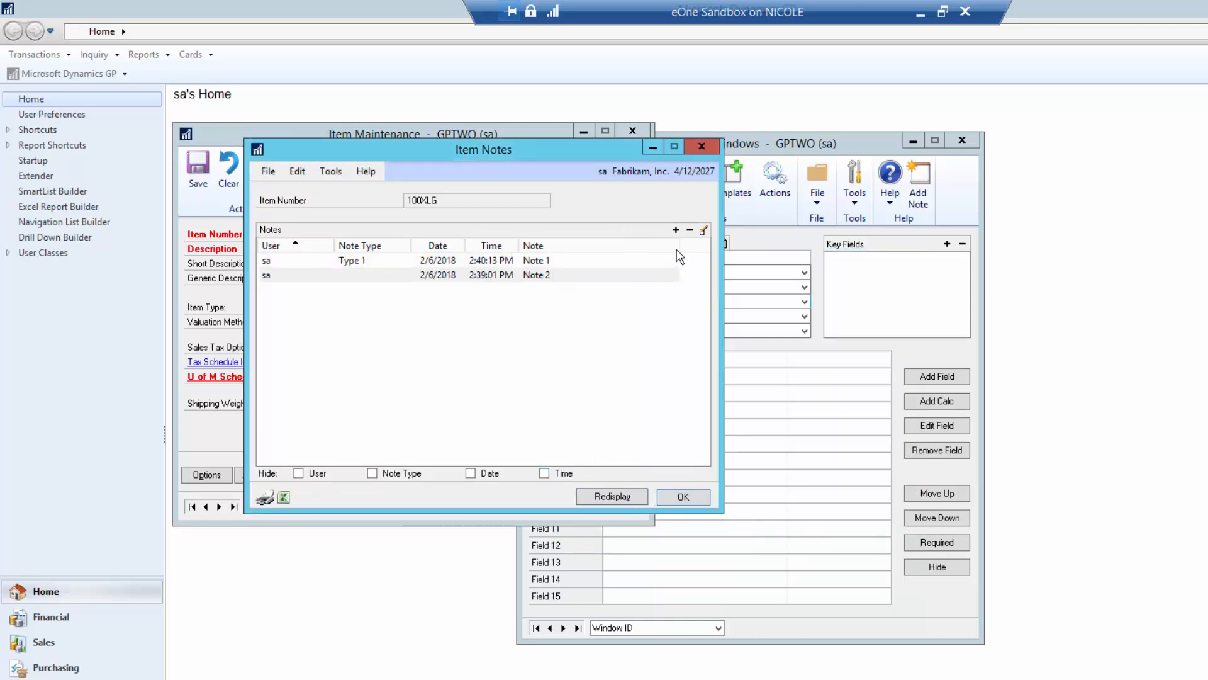
click(676, 230)
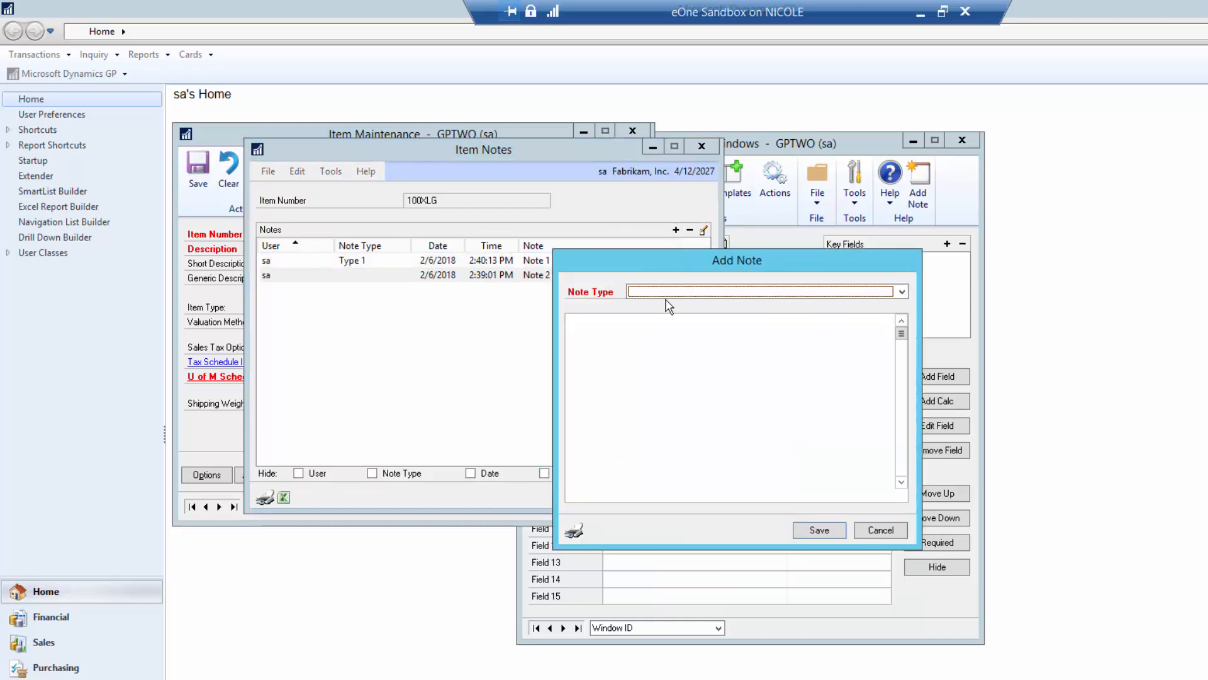
click(881, 530)
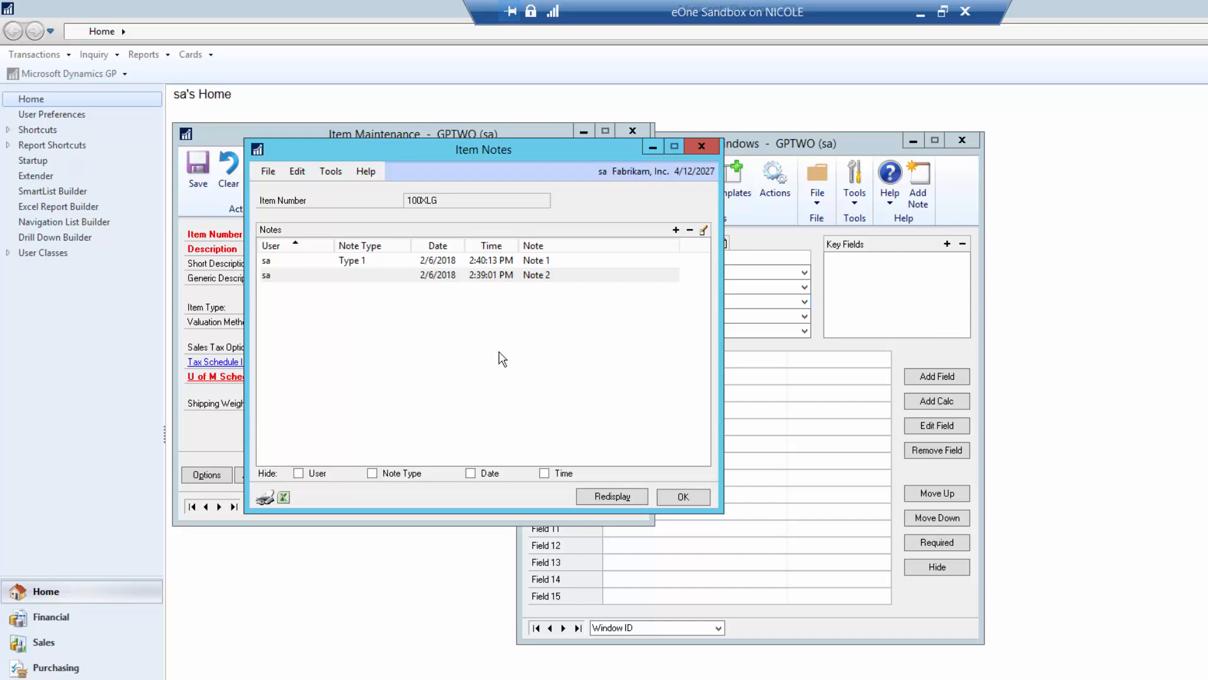
click(681, 498)
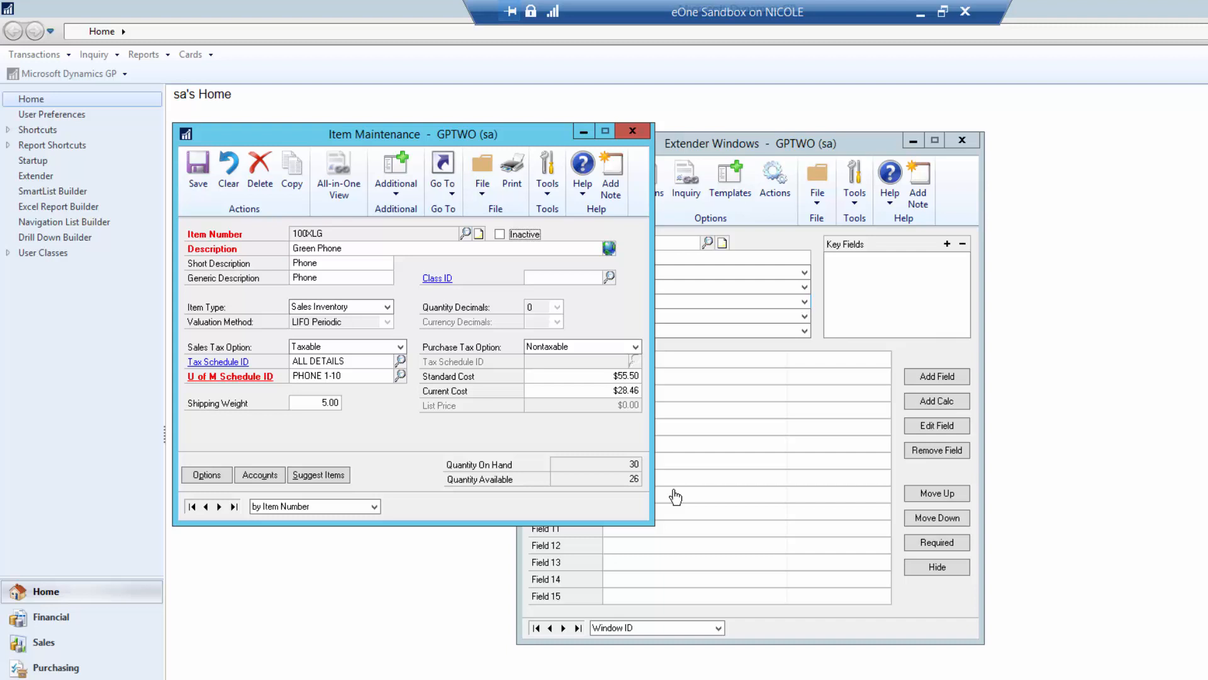
- Close the window definition and Item Maintenance, then return to the Extender solutions window
click(963, 140)
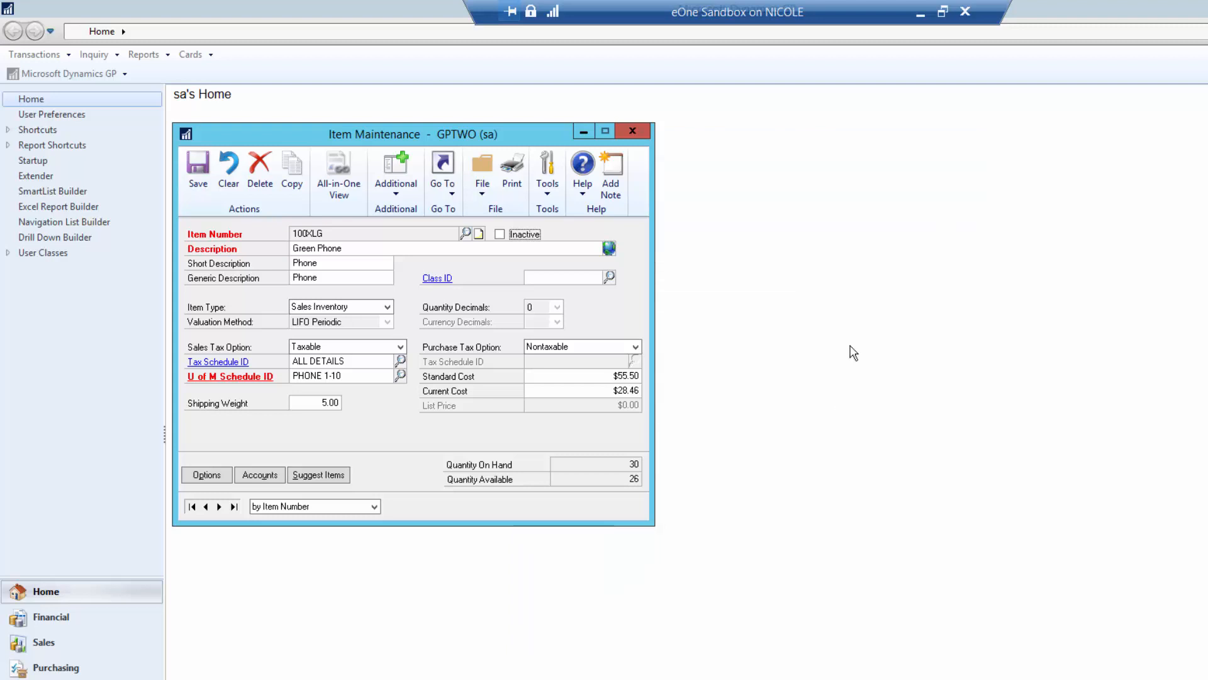
click(632, 131)
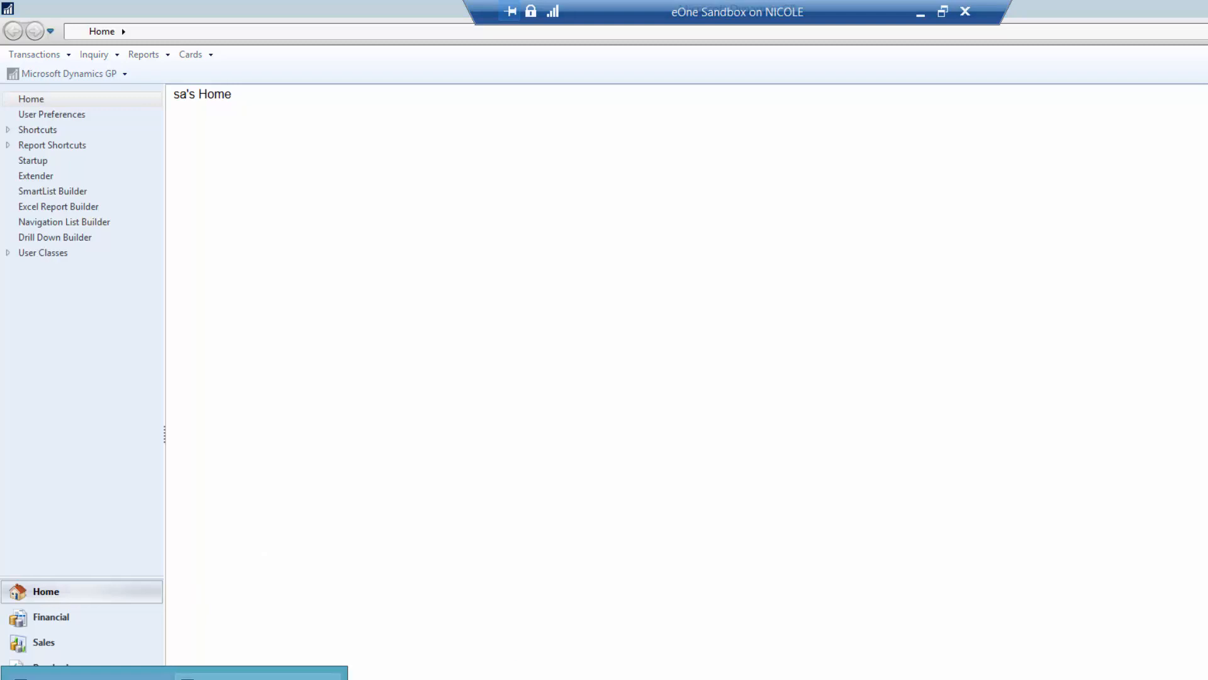
click(259, 676)
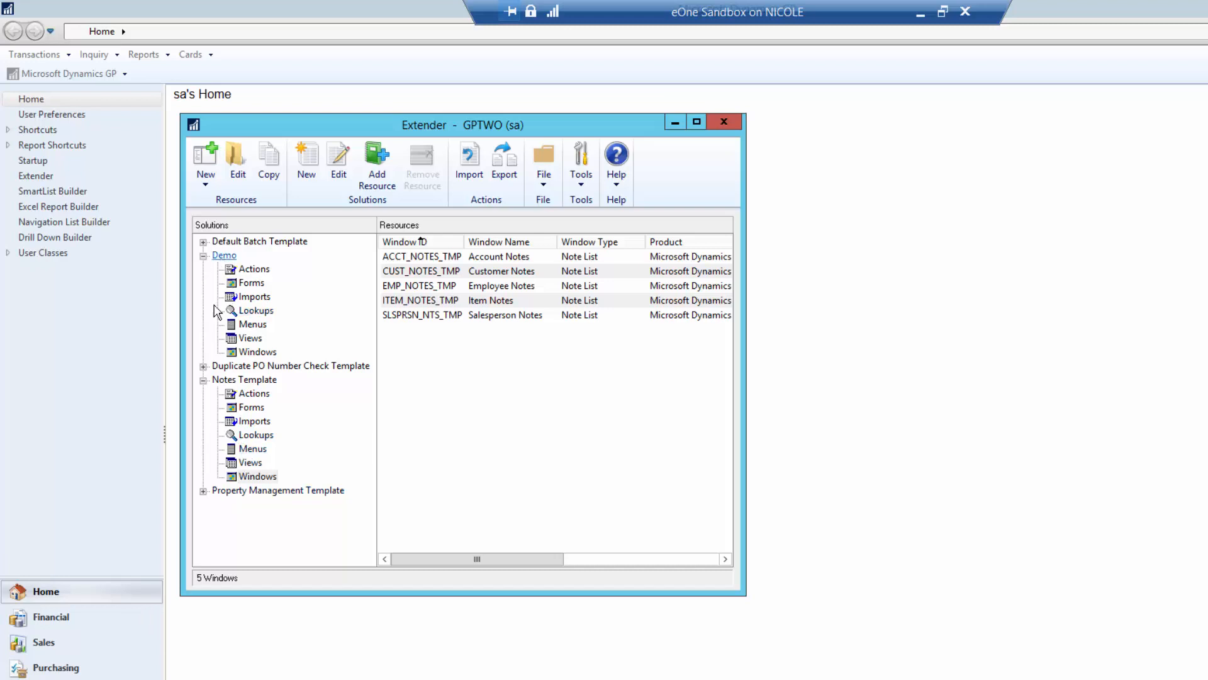
- Expand Property Management Template, collapse Notes Template and Demo, and list the template's eight forms
click(203, 490)
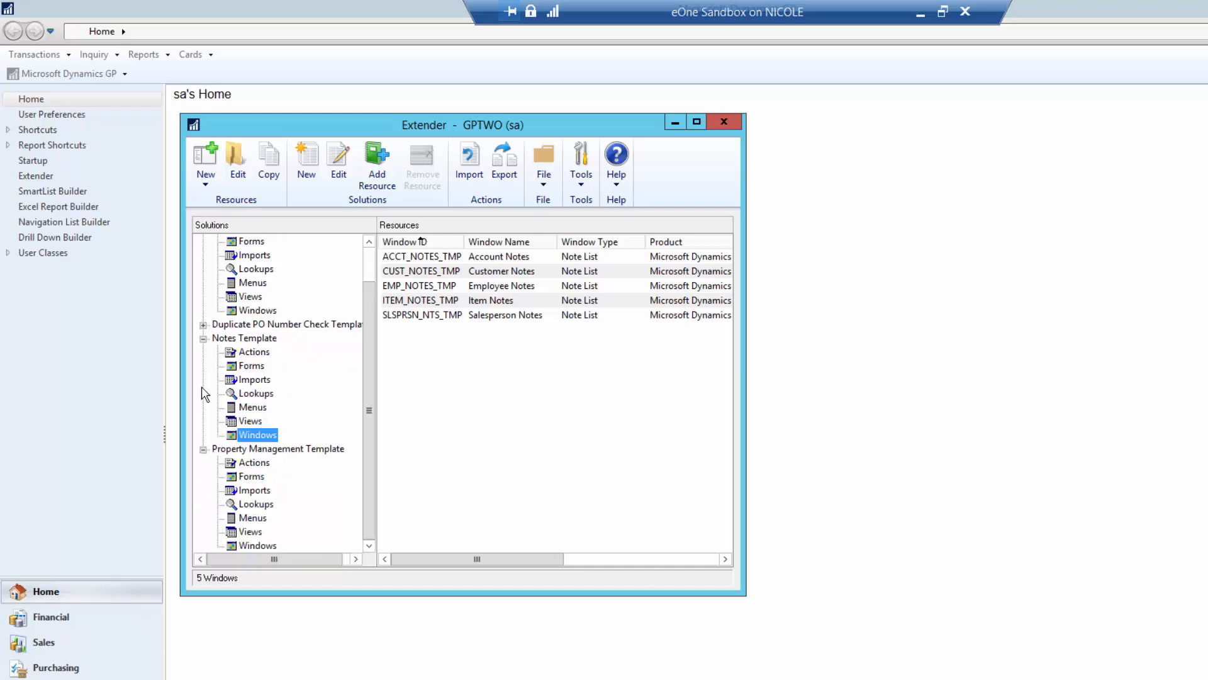
click(203, 339)
click(202, 255)
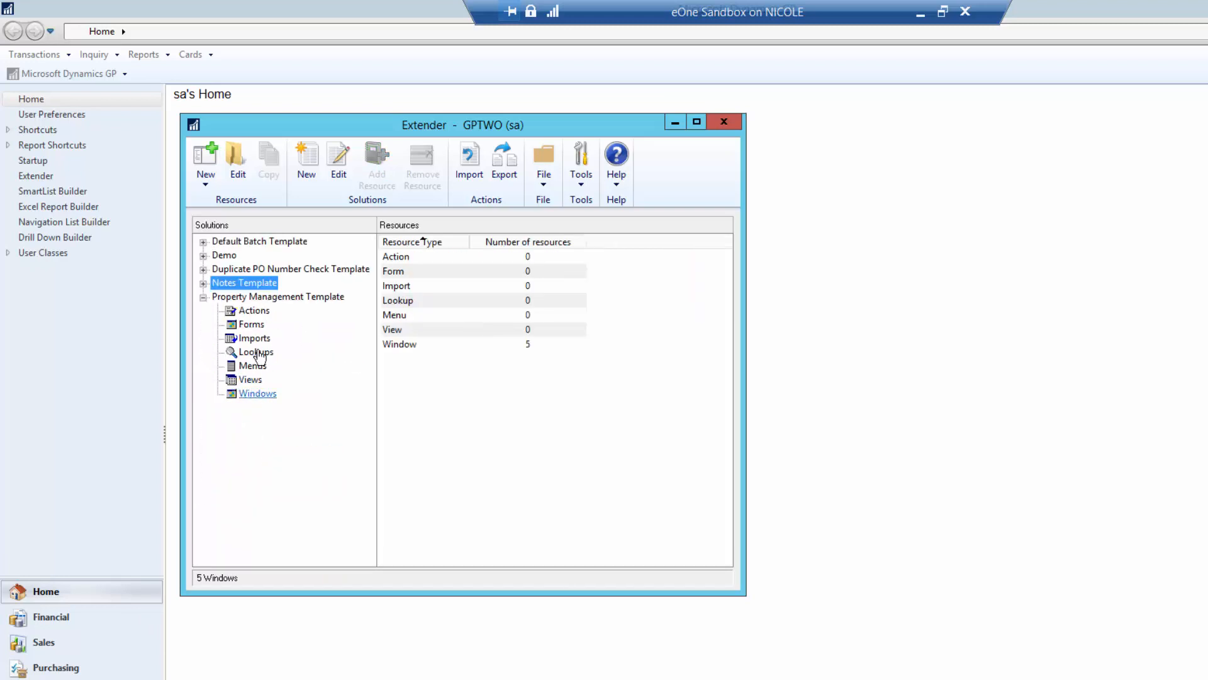
click(258, 324)
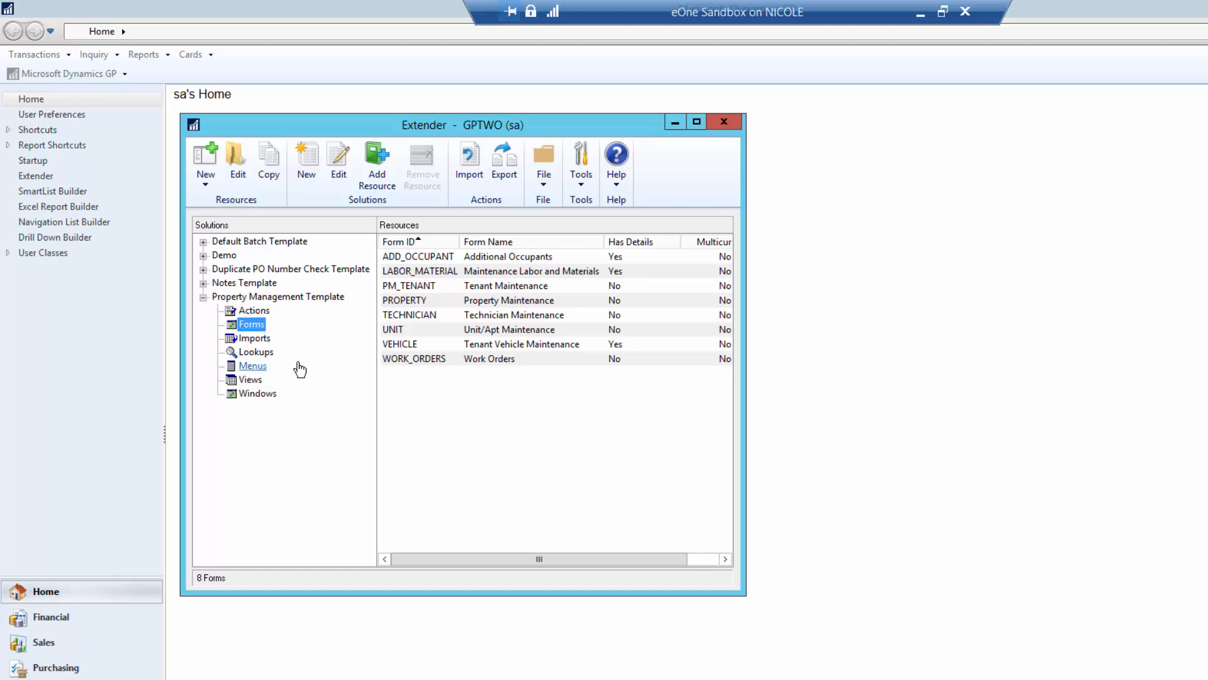
- In Property Maintenance, create property FARGO123 'Fargo 123' at One Main St, Fargo, ND 58104
click(191, 54)
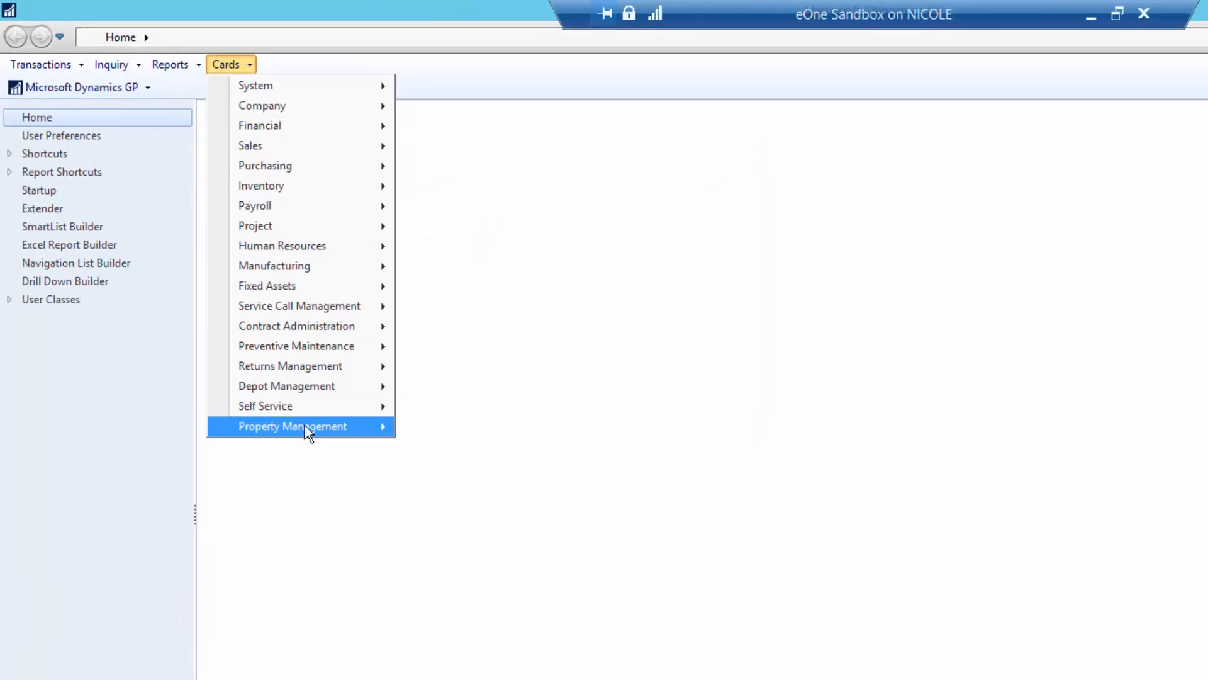
mouse_move(306, 432)
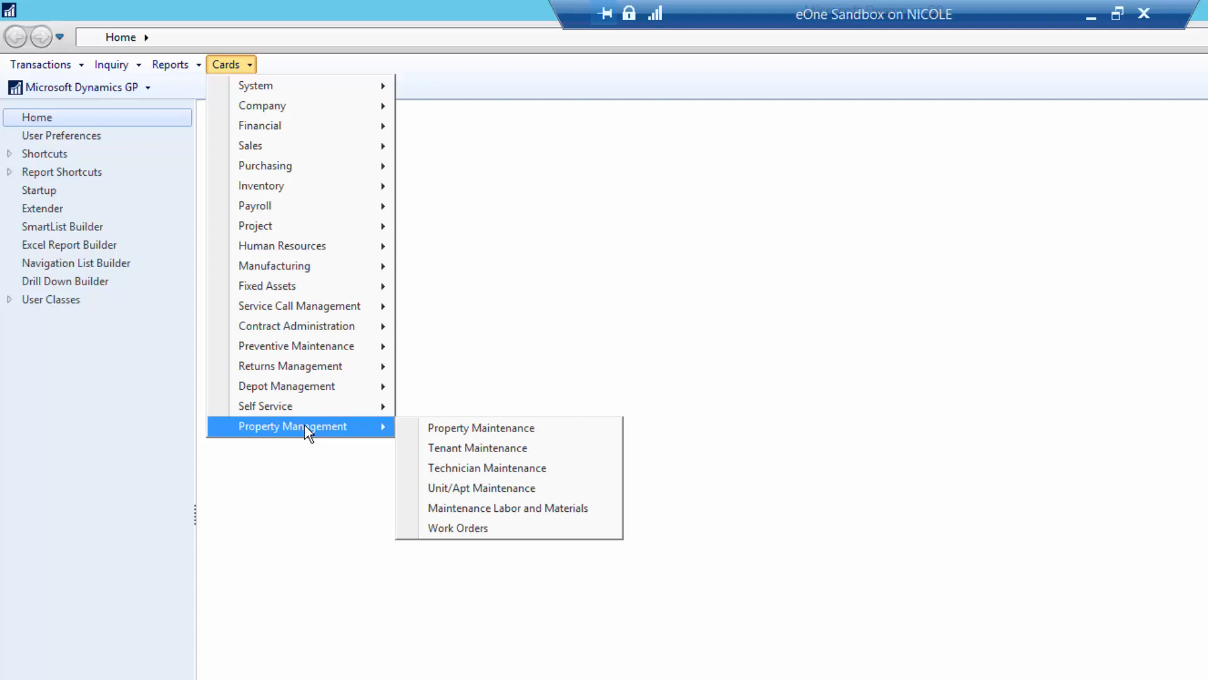
click(416, 430)
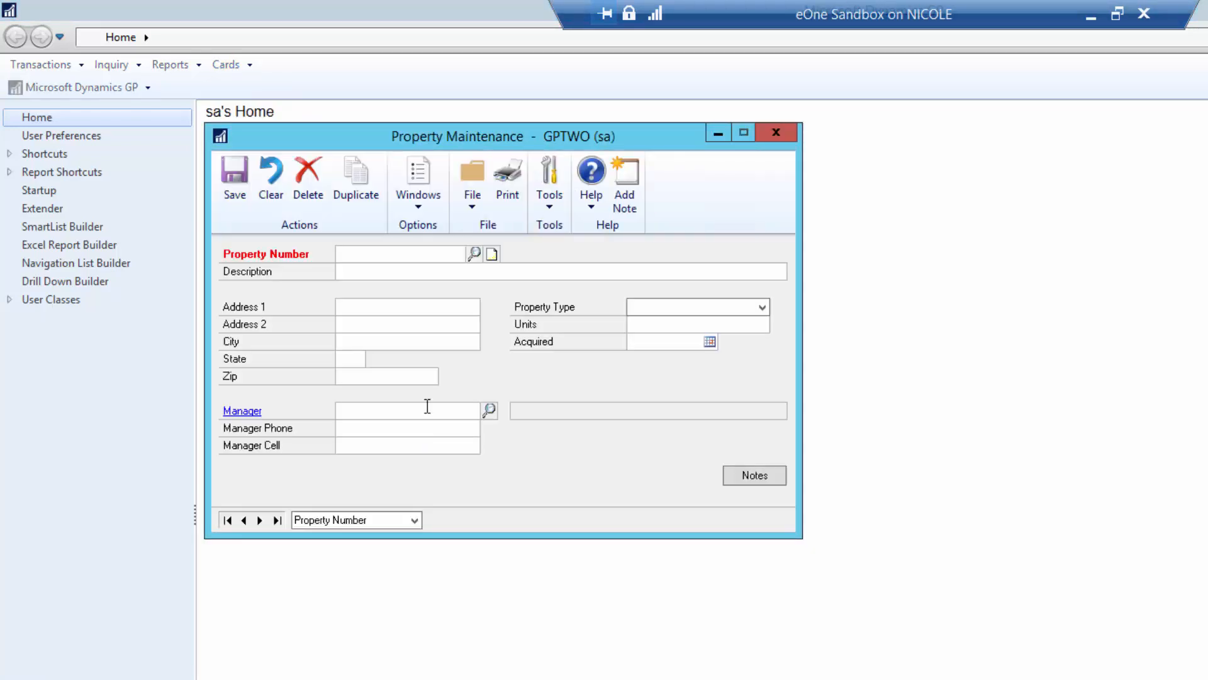
click(383, 253)
text(FARGO123)
key(Tab)
text(Fargo 123)
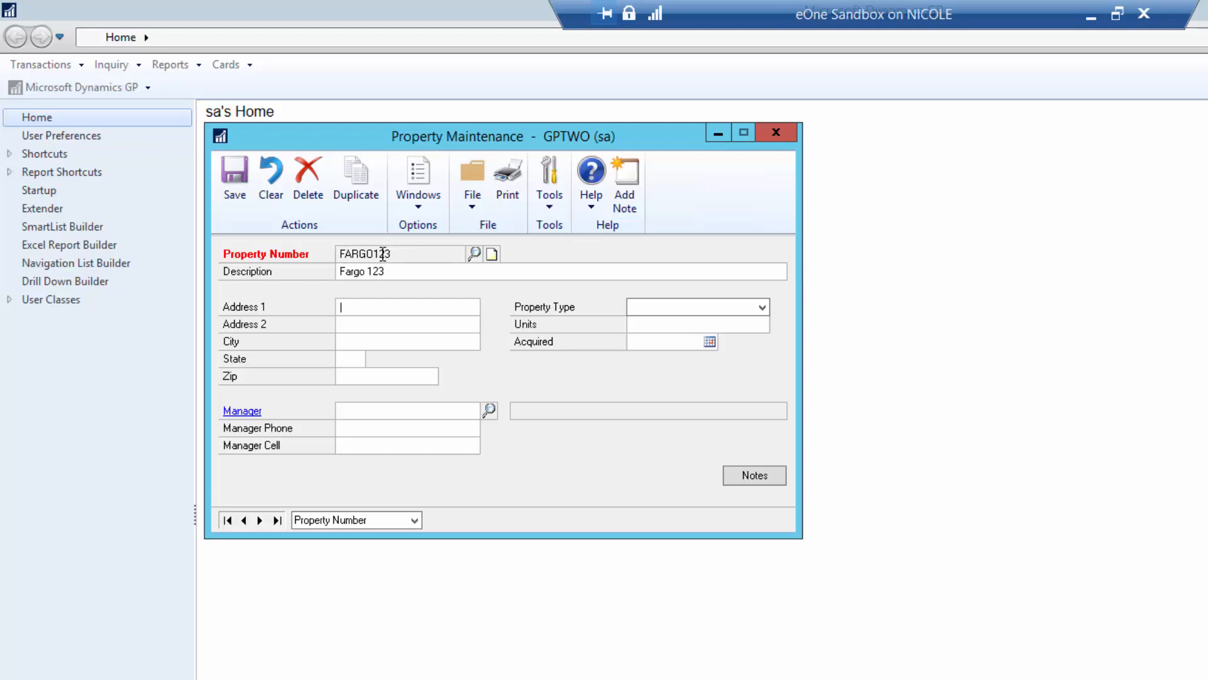
text(One Main)
text( St)
text(Fargo)
key(Tab)
text(ND)
key(Tab)
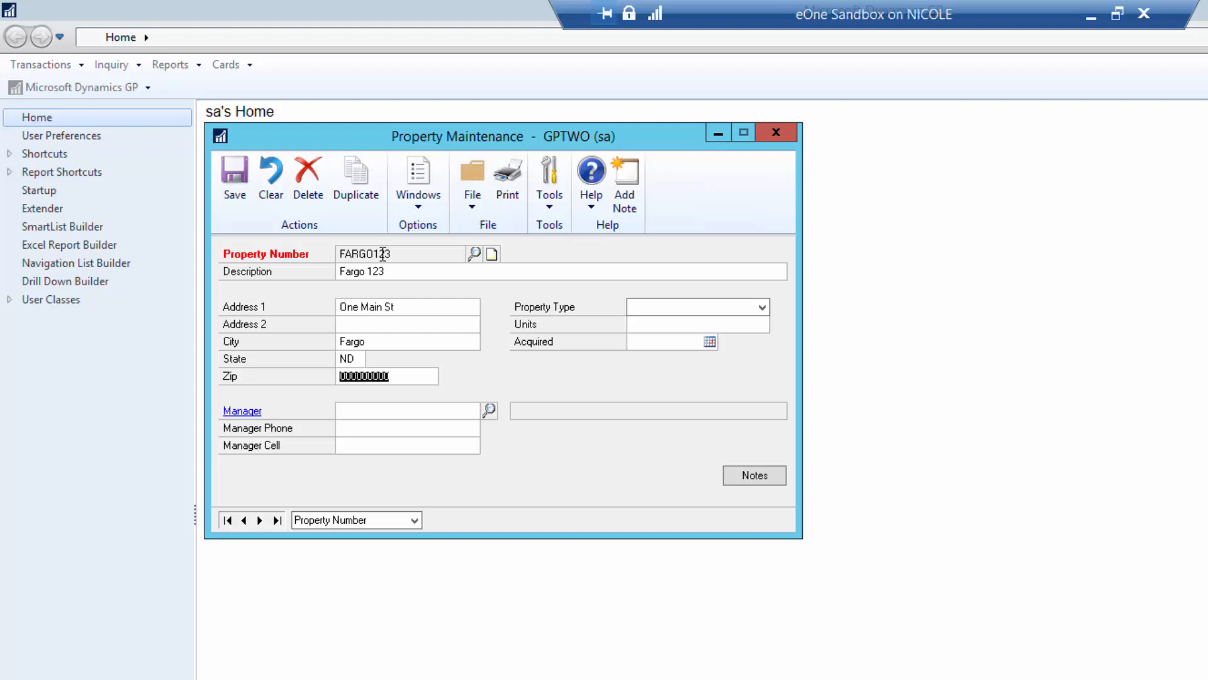
text(58104-)
key(Tab)
- Set the property type to Apartment
click(655, 307)
click(656, 323)
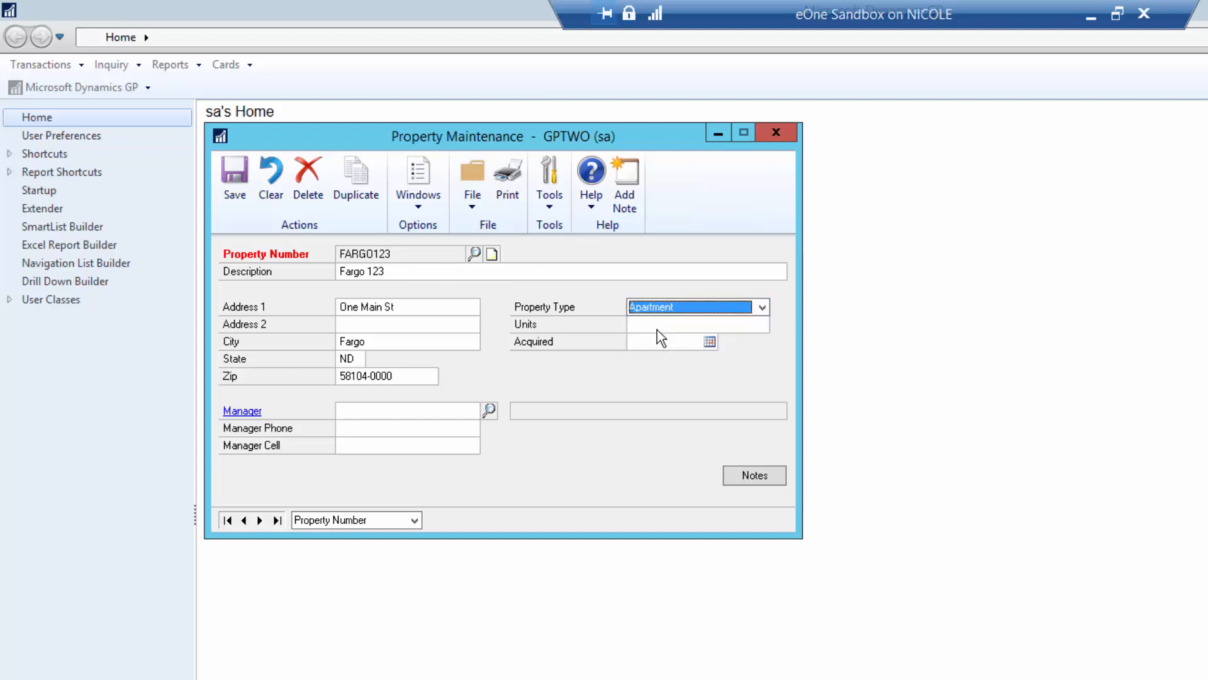
click(659, 328)
- Enter 20 units and set the acquired date to 2/6/2018
text(20)
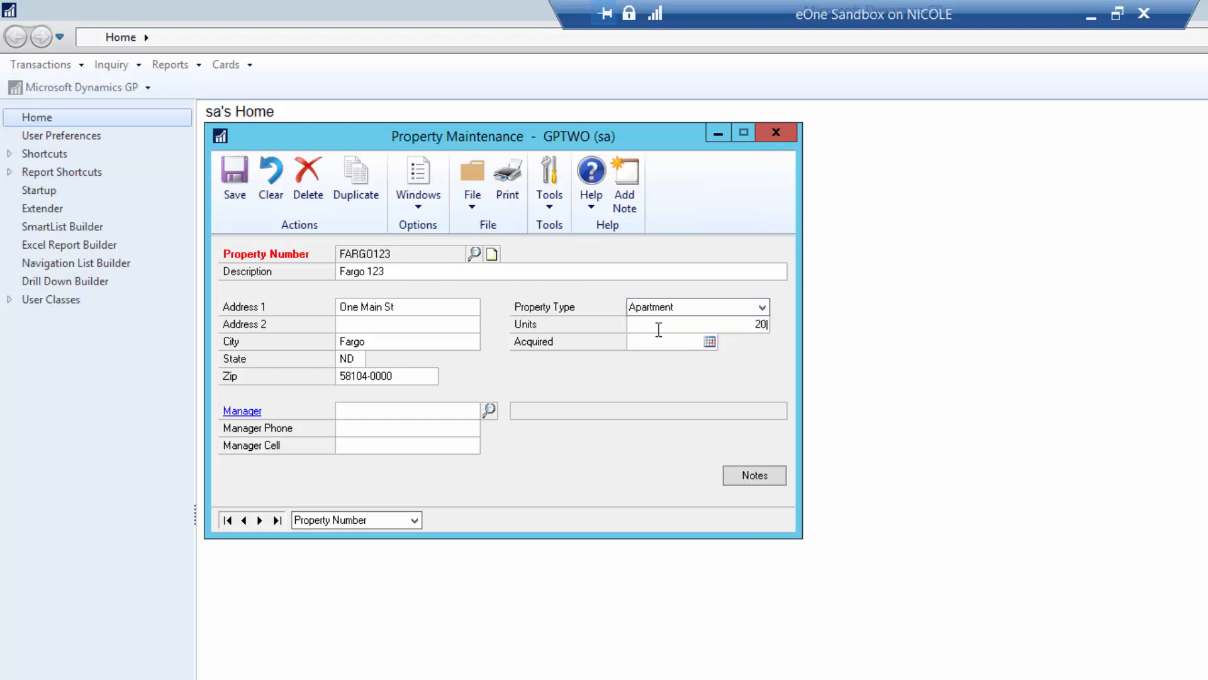
click(710, 341)
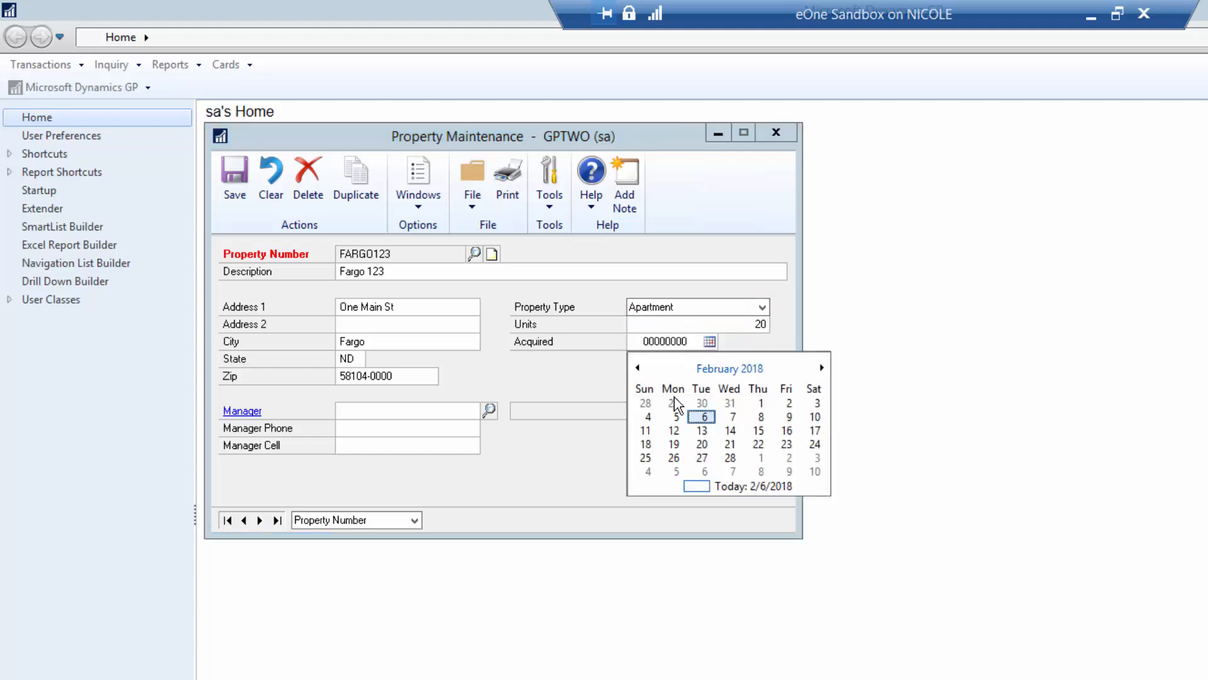
click(704, 417)
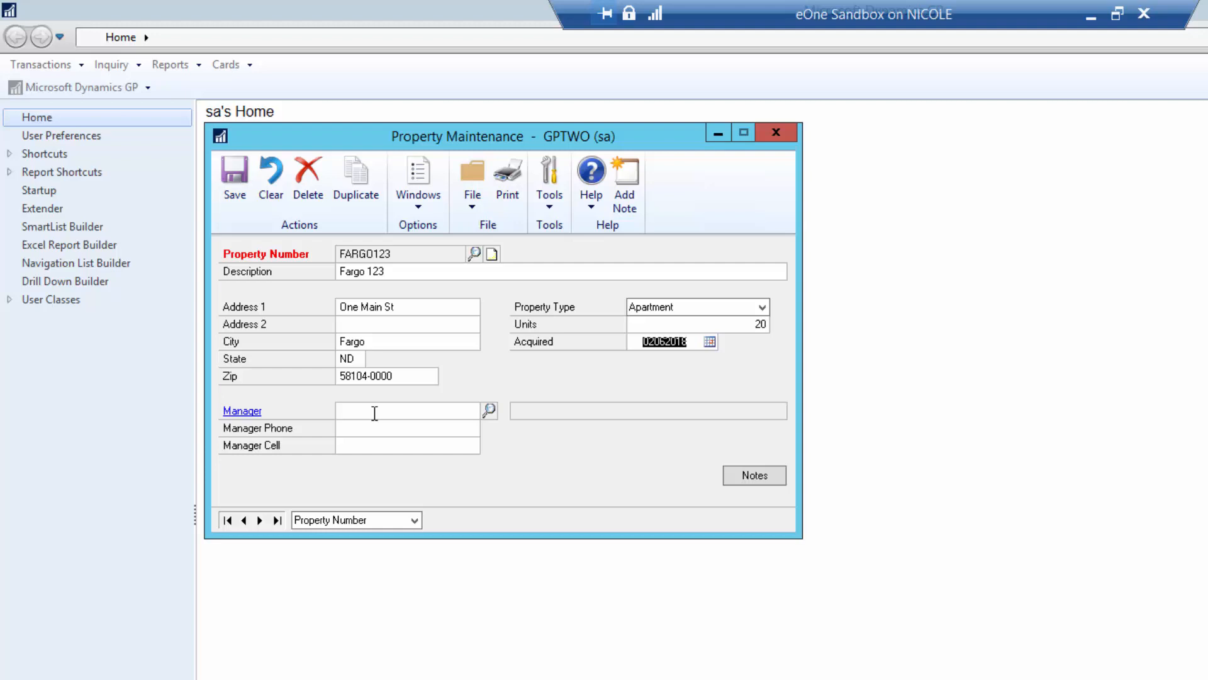
- Assign a property manager from the employee lookup, enter the manager's phone, and save the property
click(490, 410)
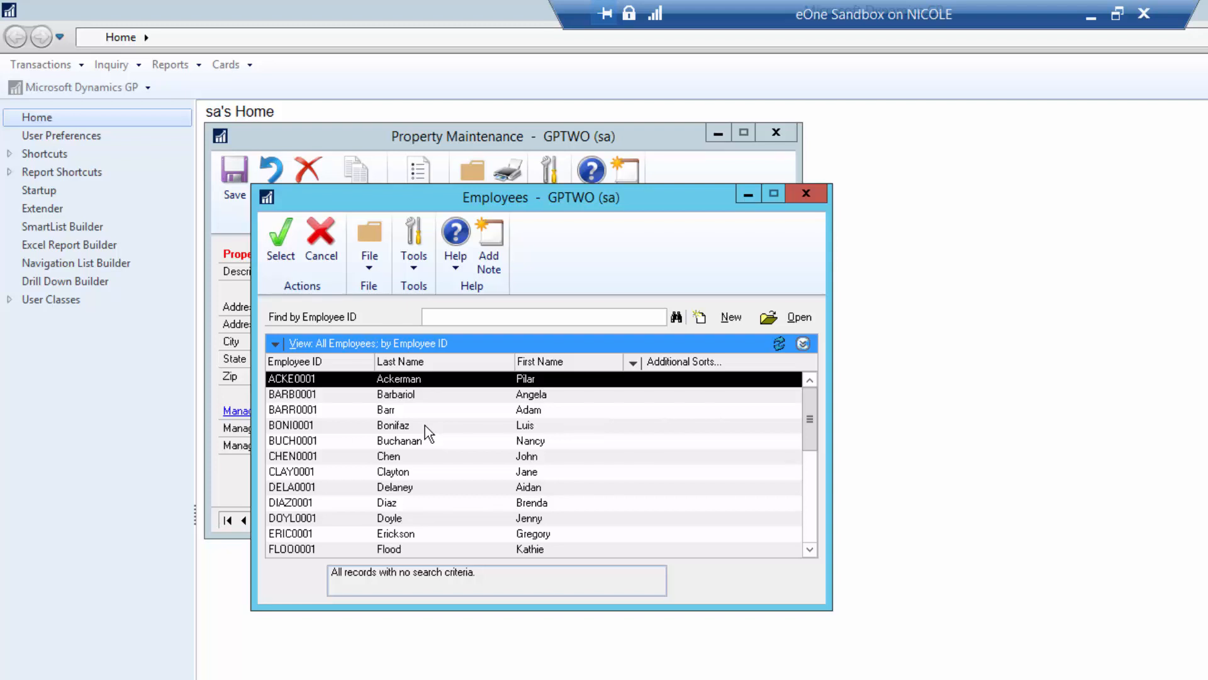
double_click(410, 474)
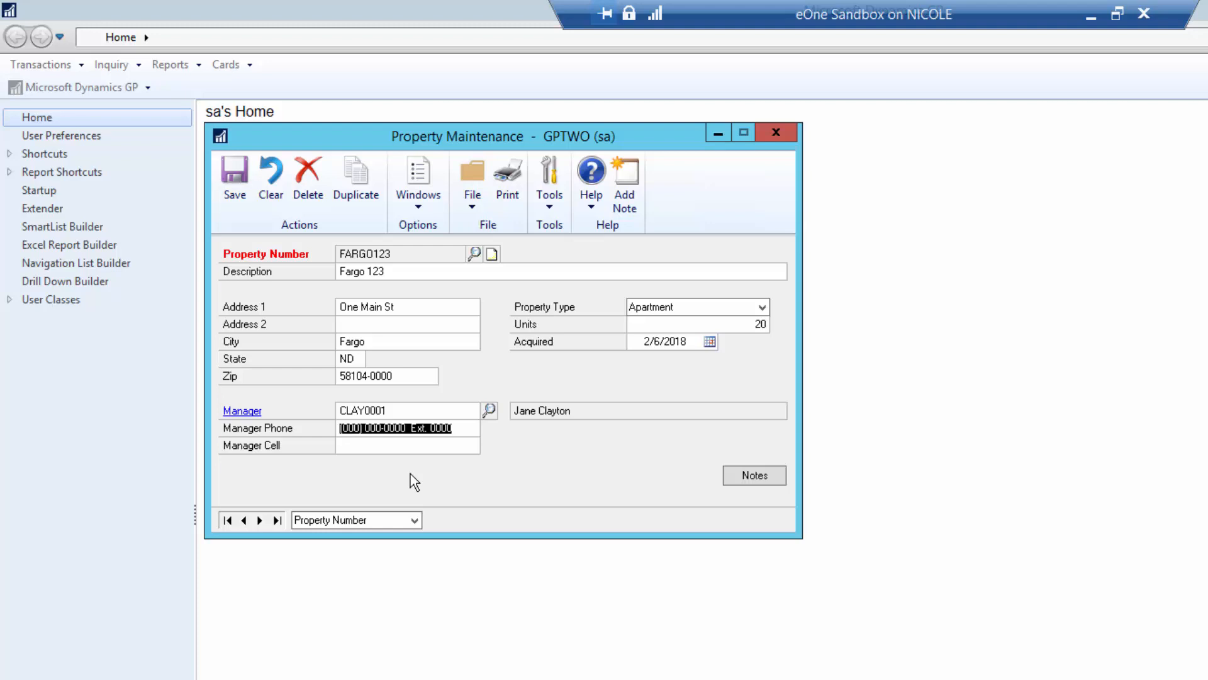
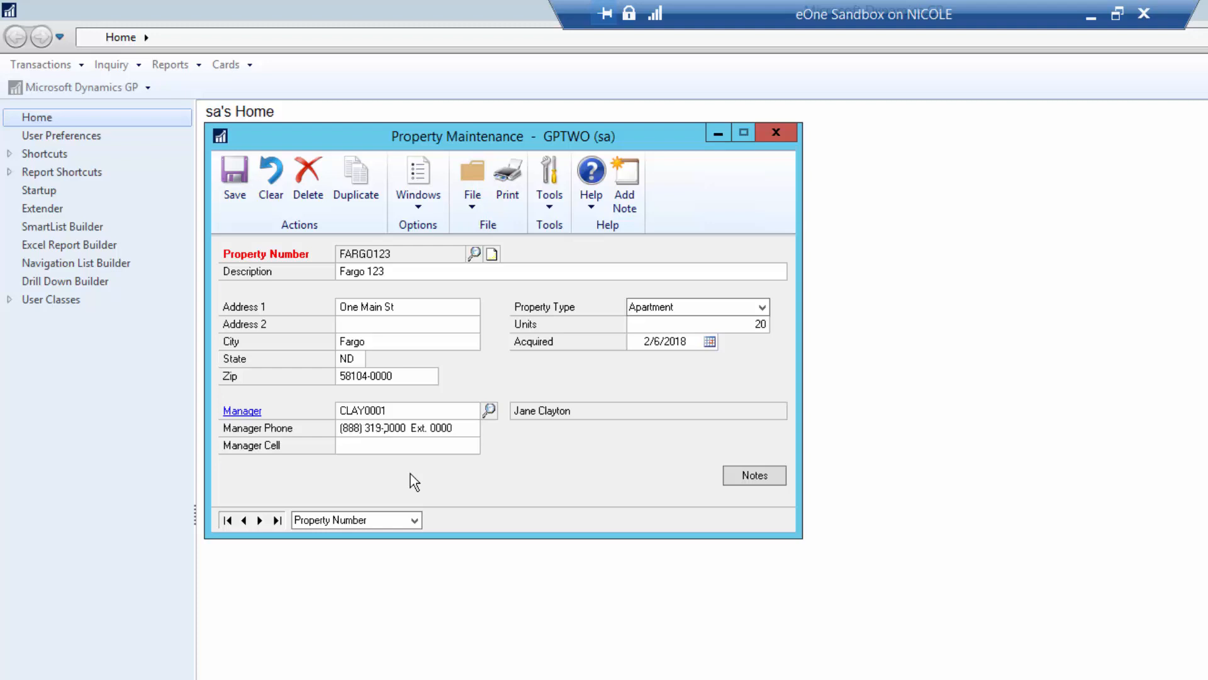
key(Tab)
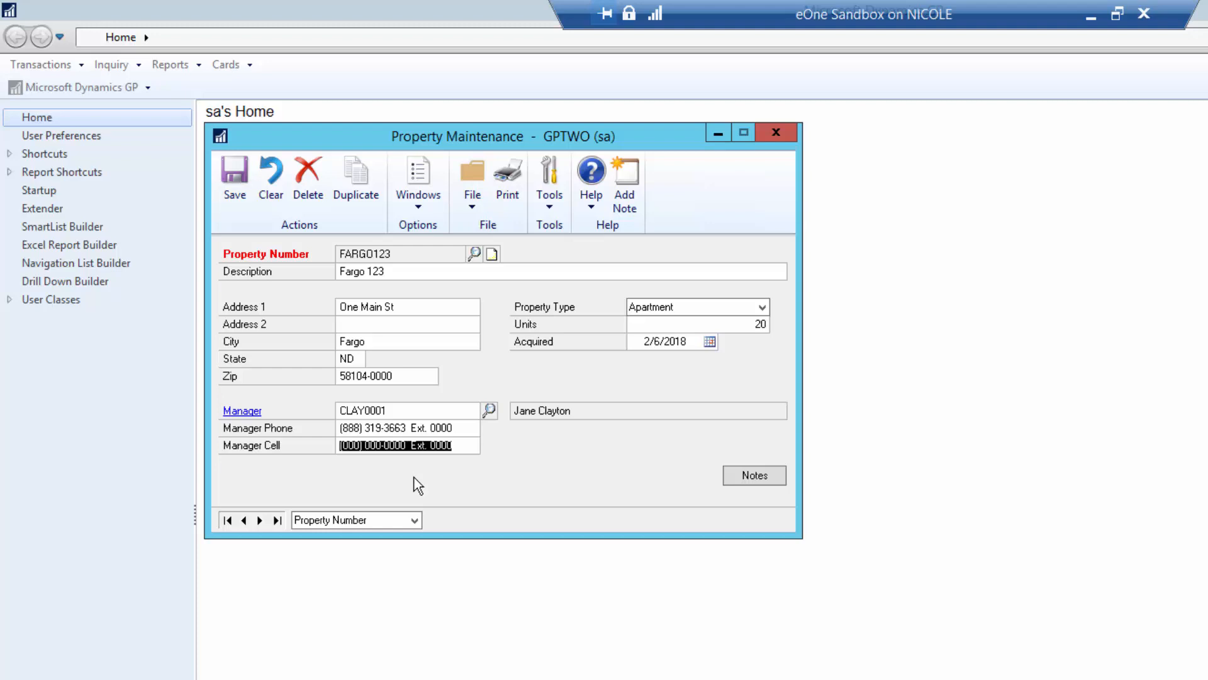
click(246, 201)
- Close Property Maintenance, open Unit/Apt Maintenance and choose property FARGO123
click(776, 133)
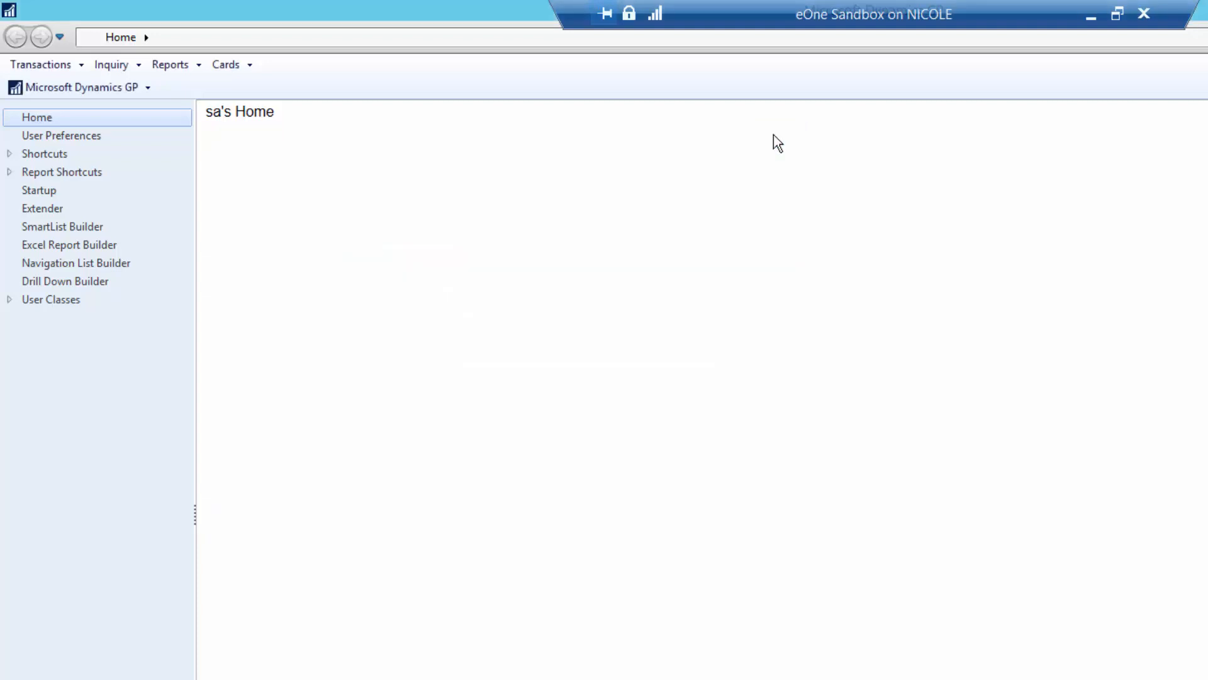
click(240, 67)
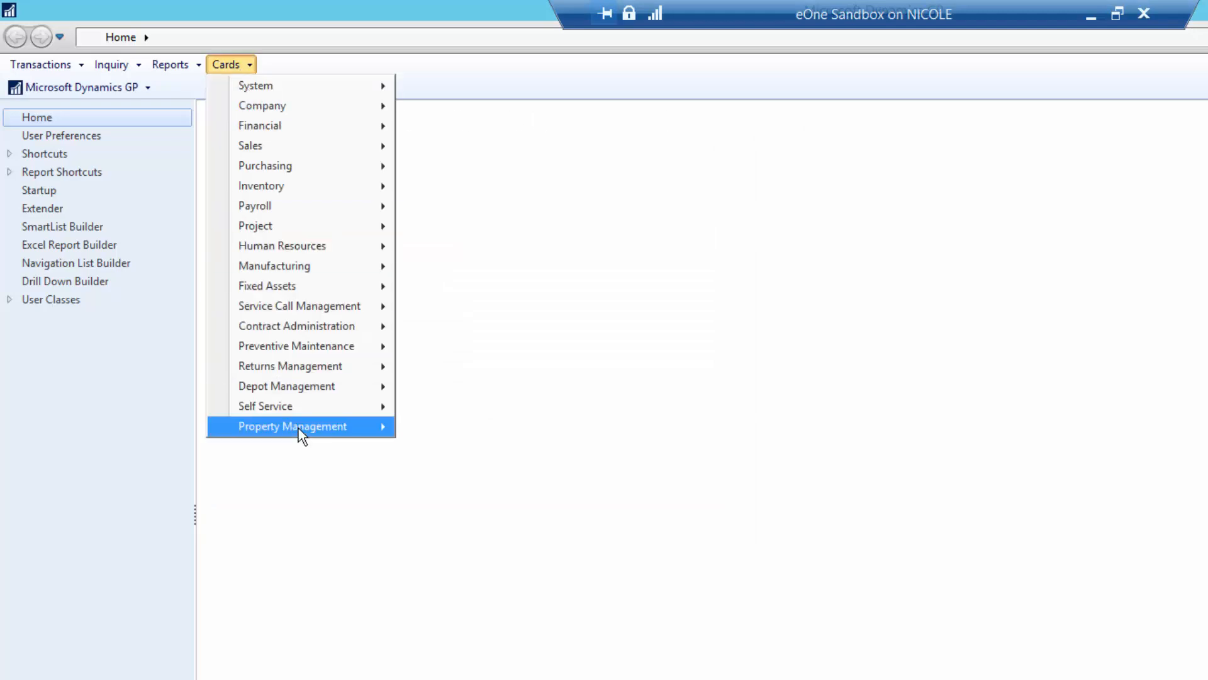
mouse_move(300, 428)
click(428, 488)
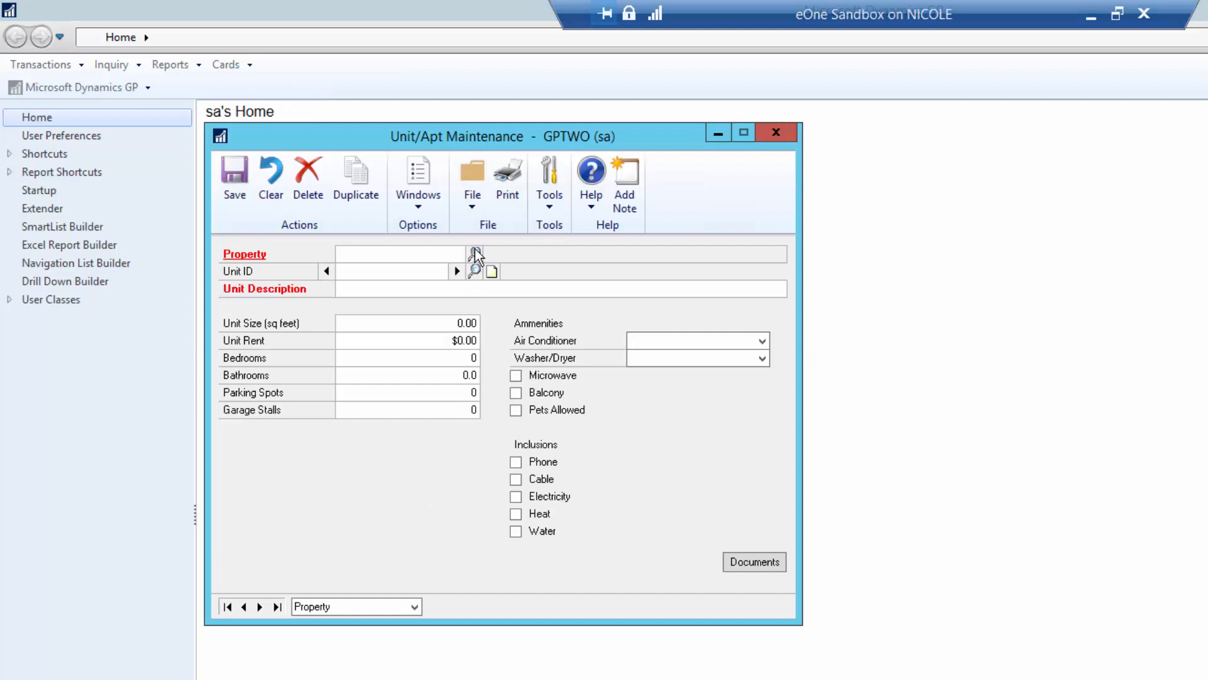
click(476, 254)
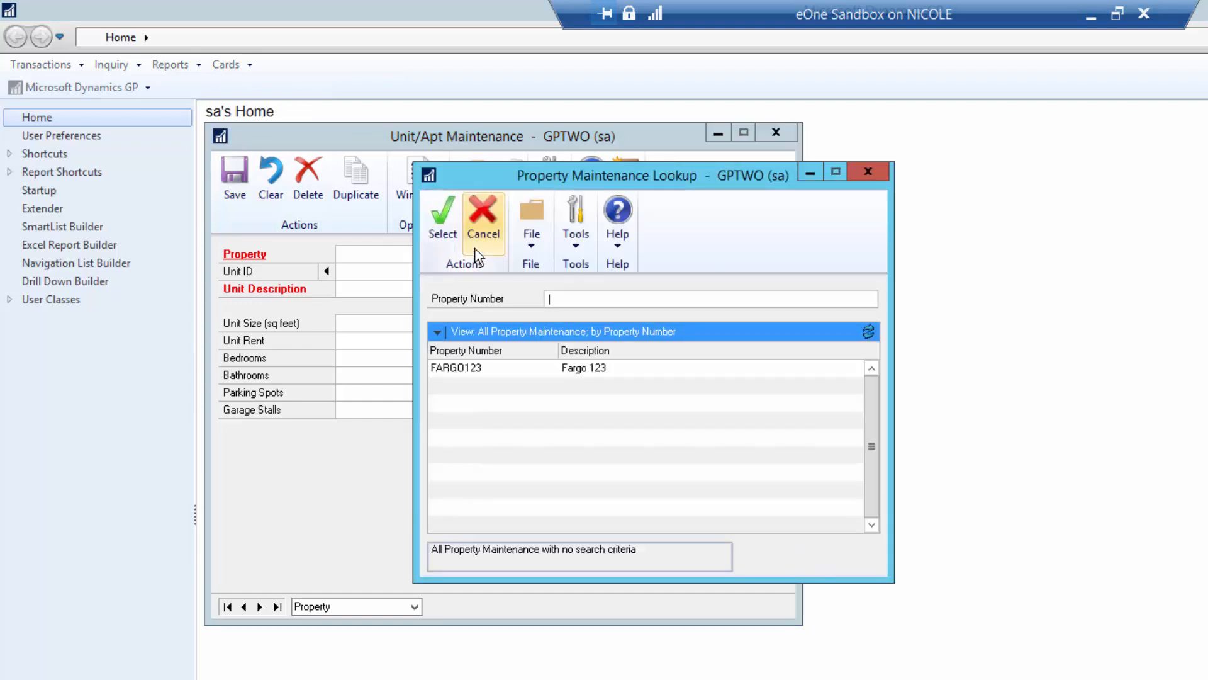
double_click(459, 371)
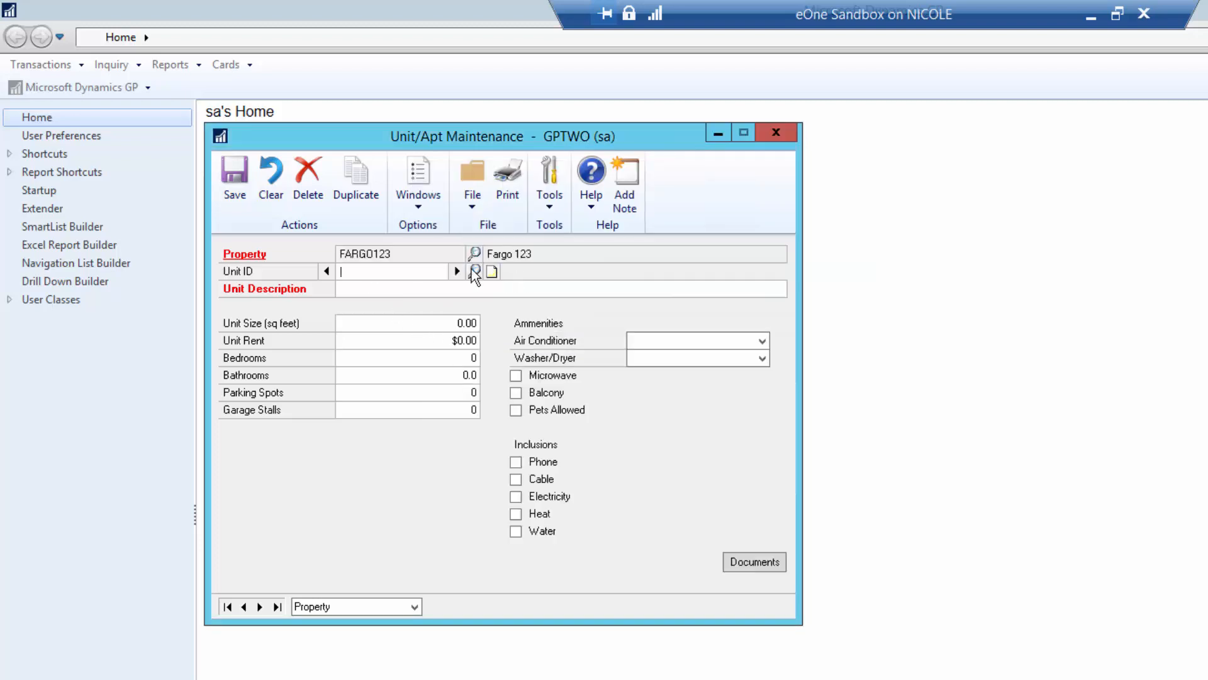
- Enter unit 100 with a north-end 3 bdr description, size 800 and rent 900
click(474, 270)
click(481, 236)
text(100)
key(Tab)
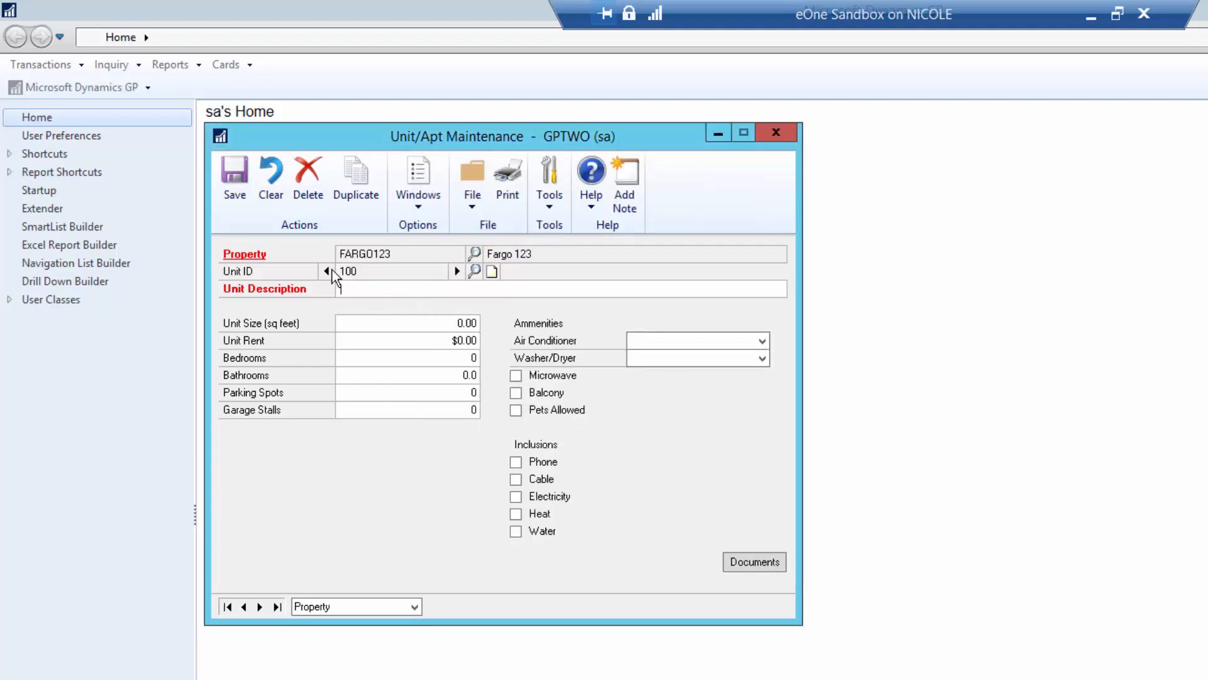
text(100 northin)
key(BackSpace)
key(BackSpace)
text(end 3 bdr)
key(Tab)
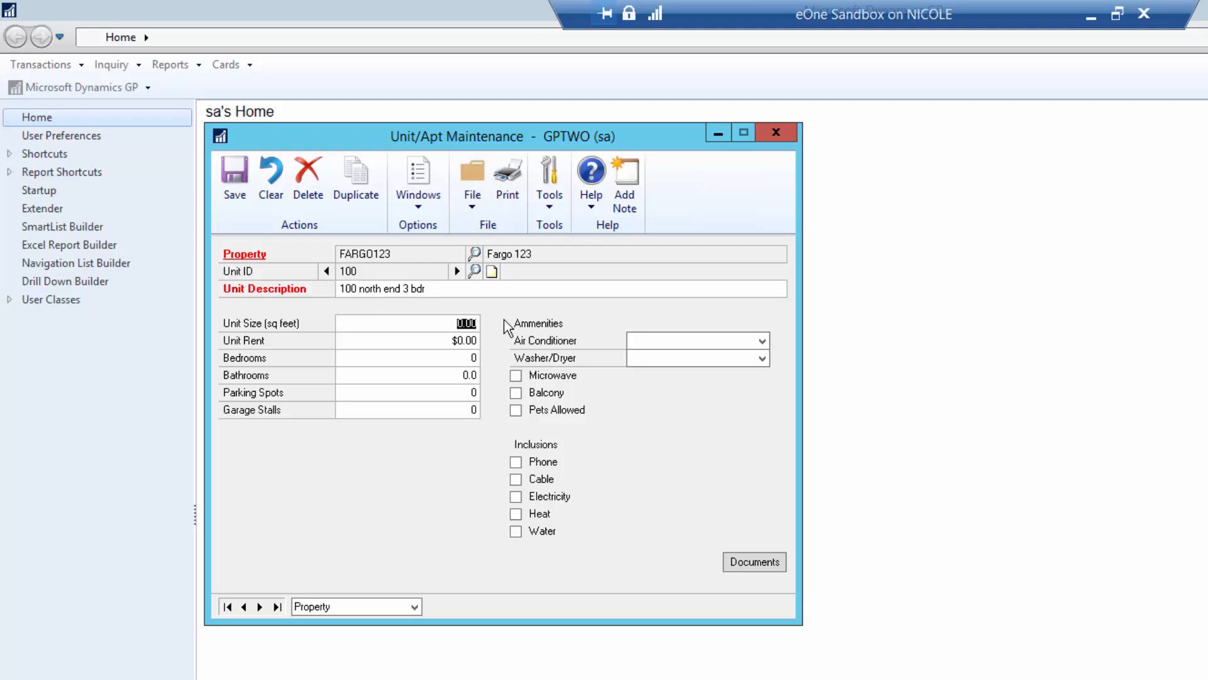
text(800)
key(Tab)
text(900)
key(Tab)
- Give unit 100 3 bedrooms, 2.0 bathrooms, 1 parking spot and 2 garage stalls
text(3)
key(Tab)
text(2.0)
key(Tab)
text(1)
key(Tab)
text(2)
key(Tab)
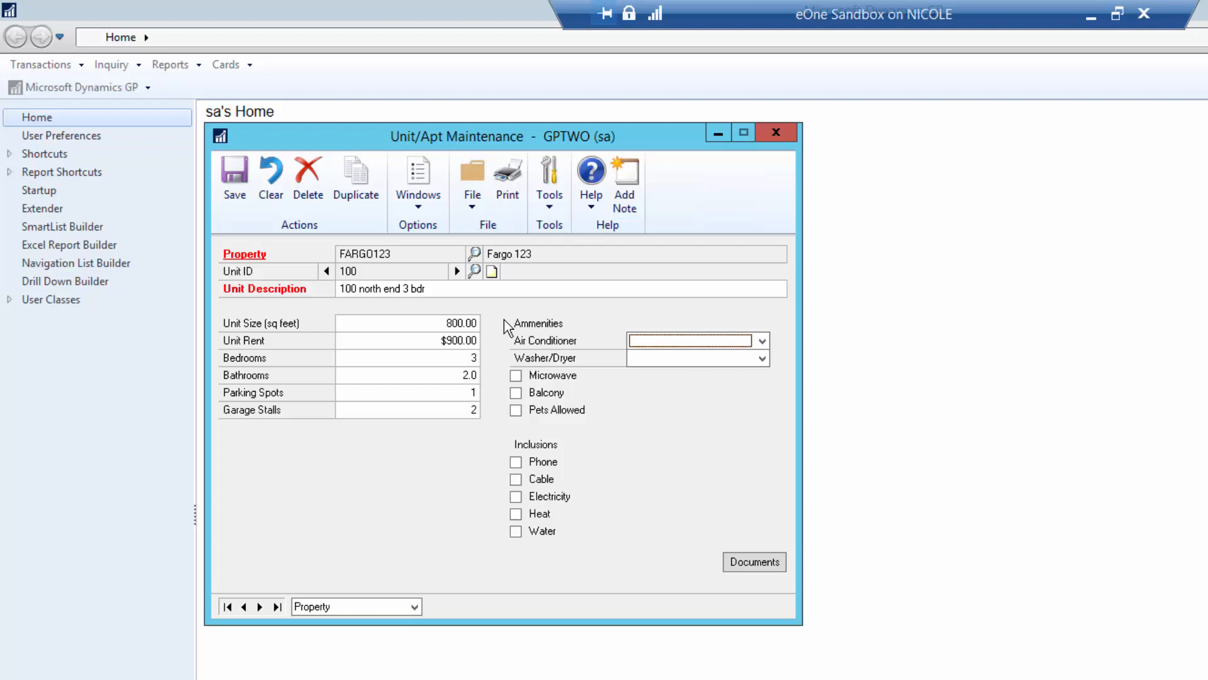
- Set Wall Unit Living air conditioning and In Building washer/dryer, tick Microwave, Pets, Cable, Heat, and save
click(642, 345)
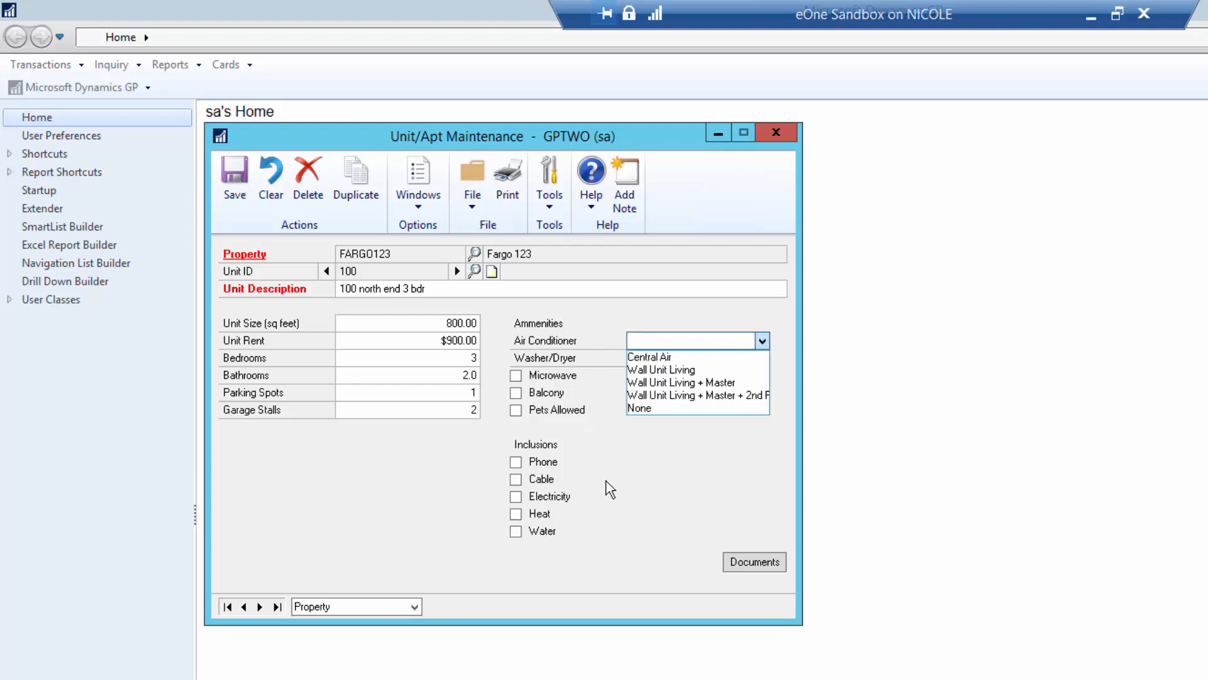
click(661, 370)
click(666, 370)
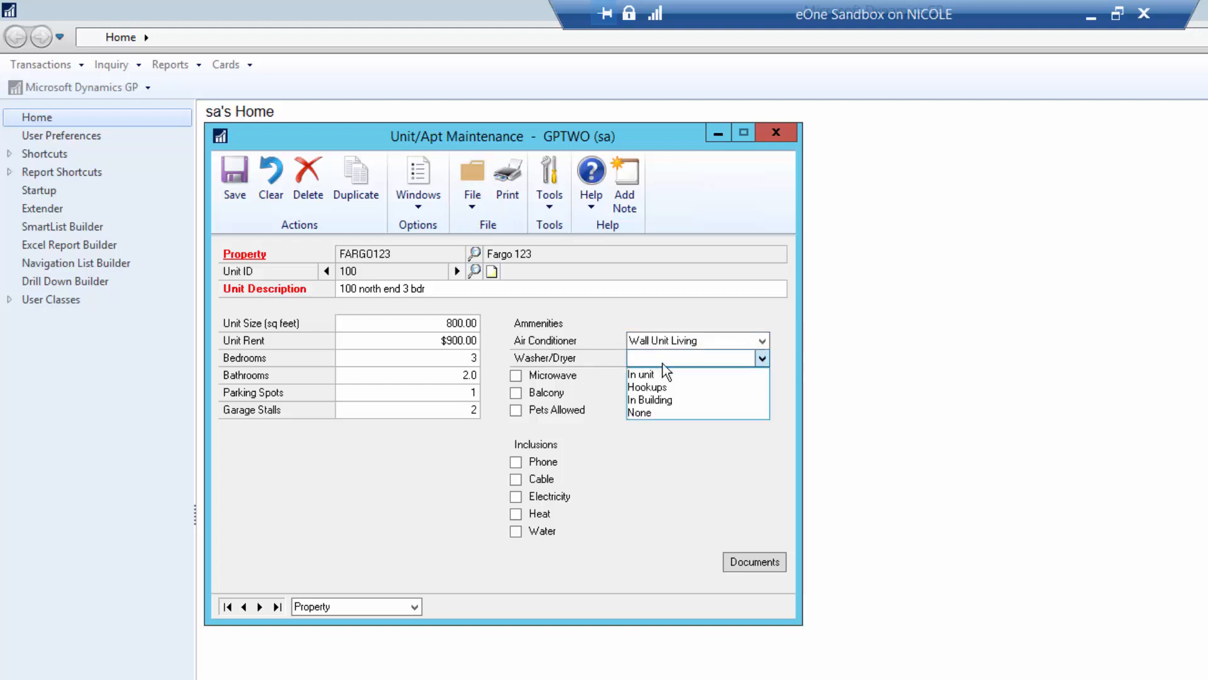
click(647, 402)
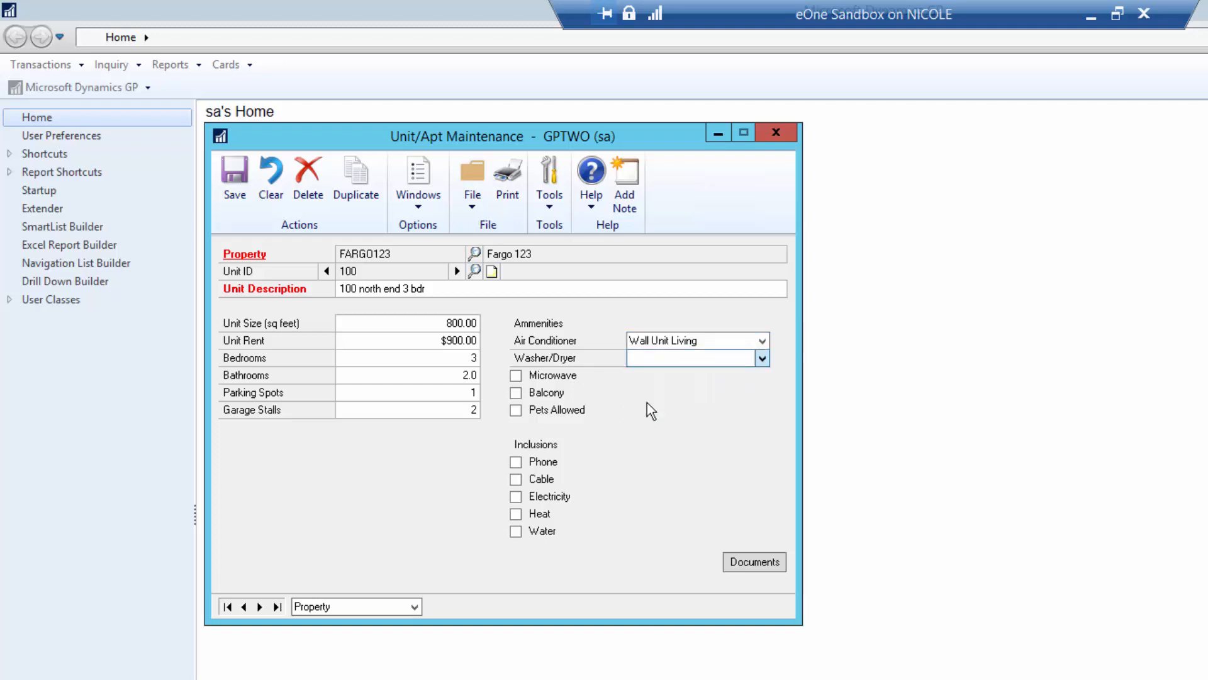
click(516, 376)
click(516, 410)
click(516, 479)
click(517, 514)
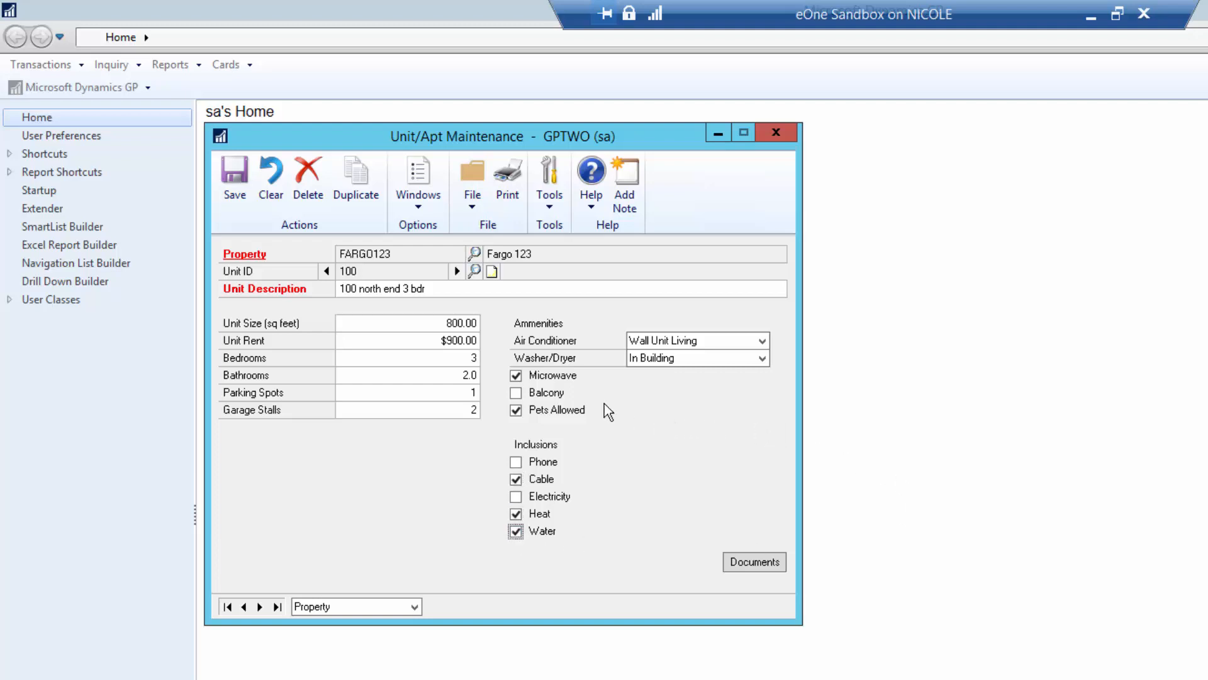
click(240, 188)
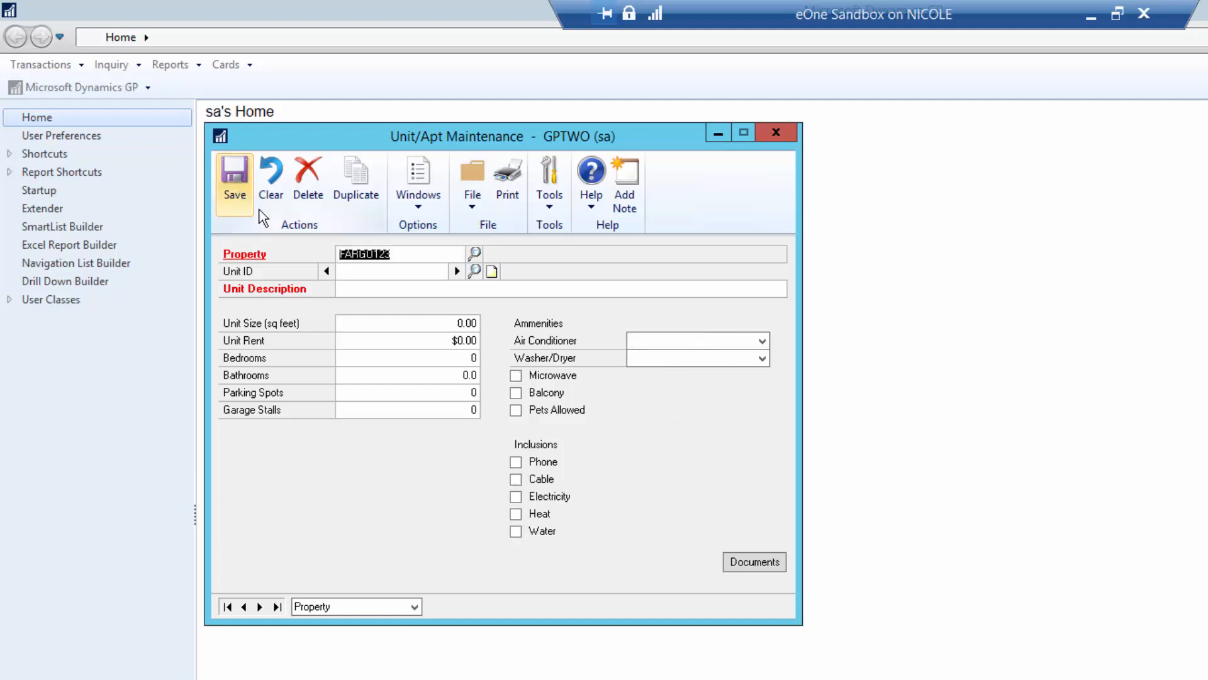
- Save unit 101 with description '101' under FARGO123 and close Unit/Apt Maintenance
click(474, 271)
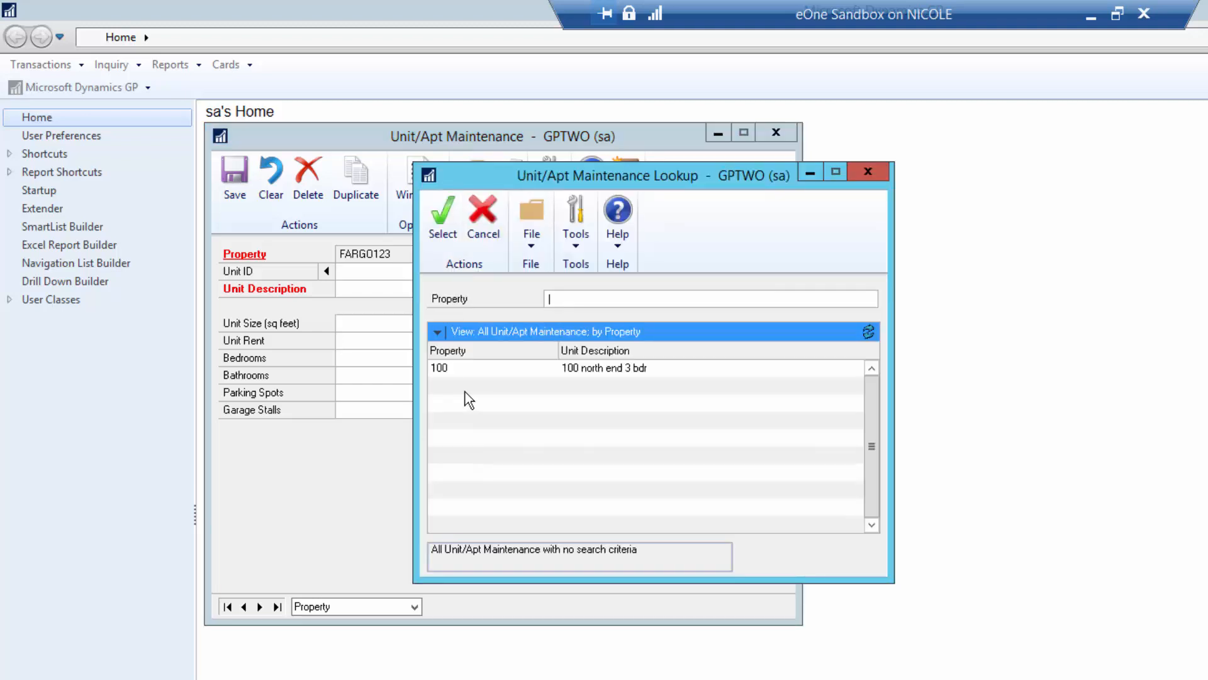
click(475, 236)
text(101)
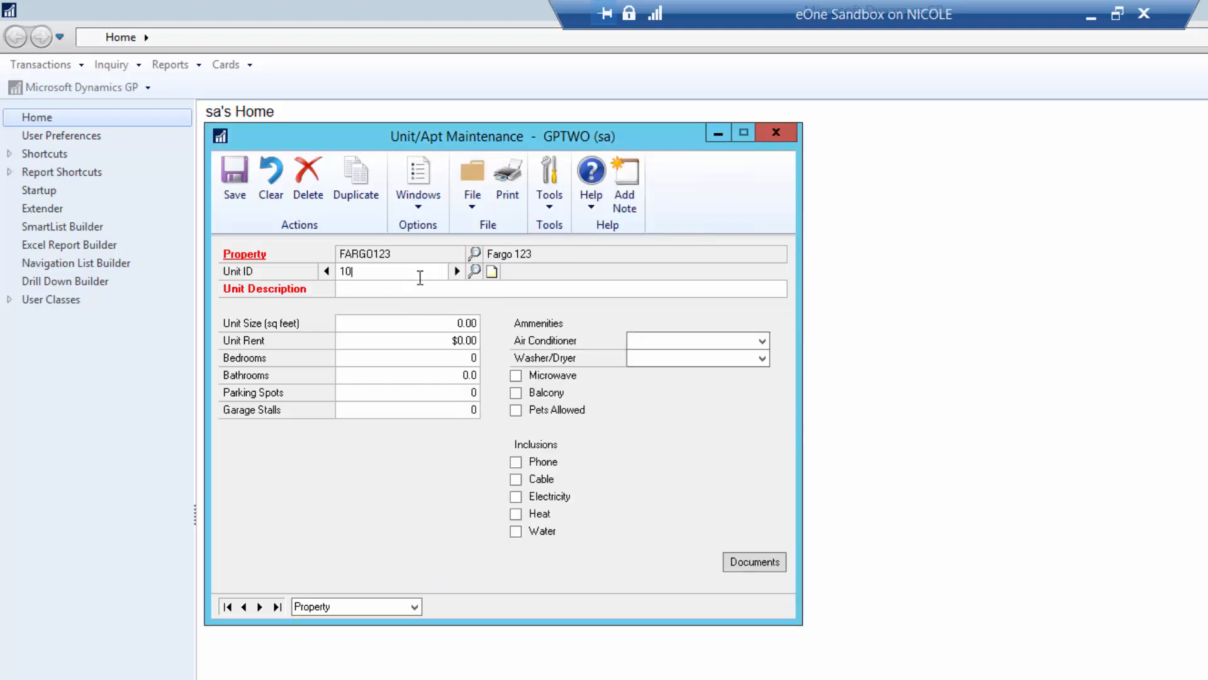
click(369, 290)
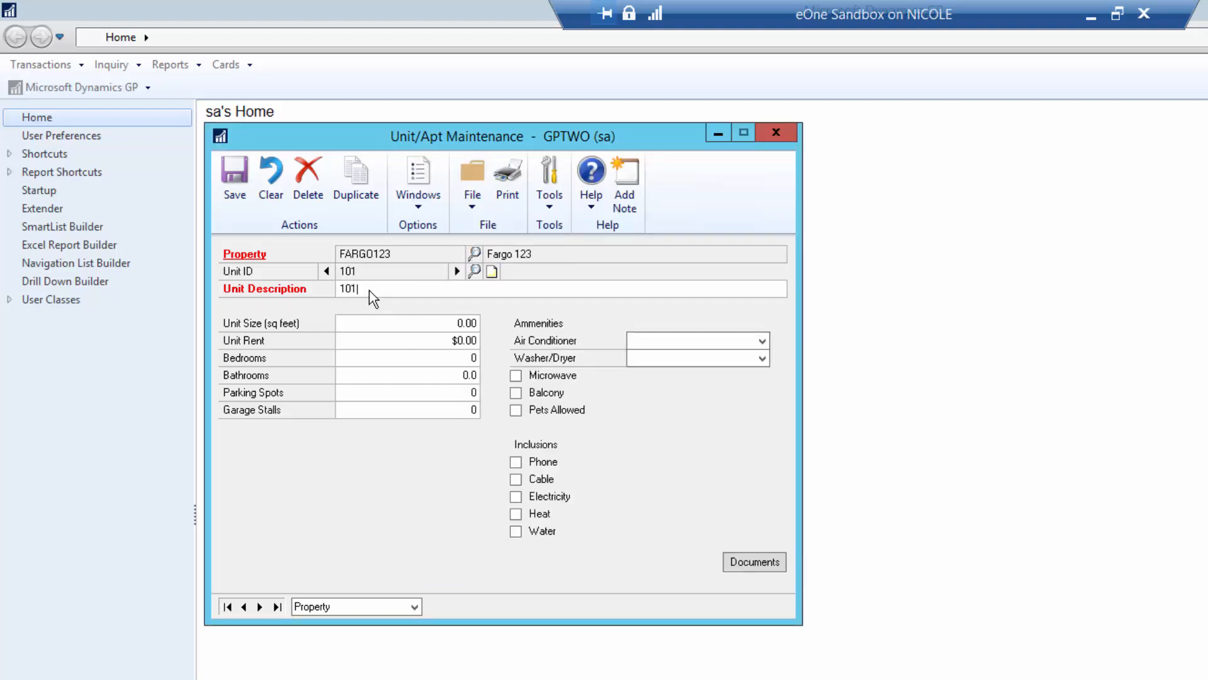
text(101)
click(237, 192)
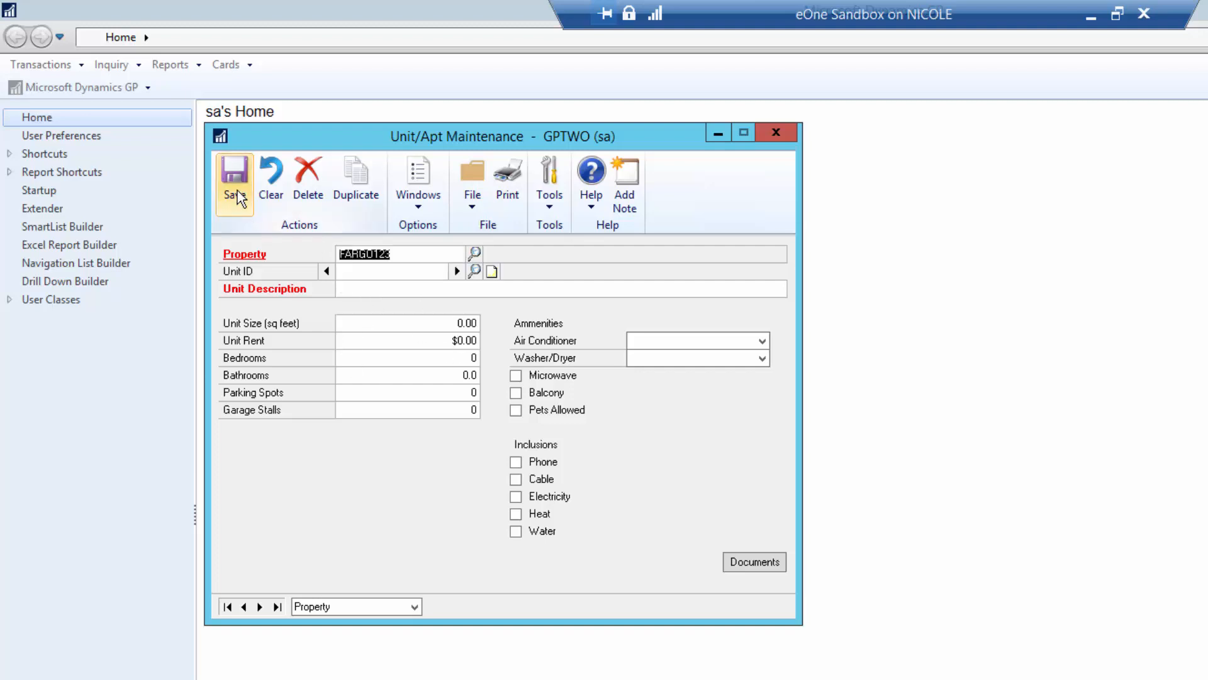
click(762, 131)
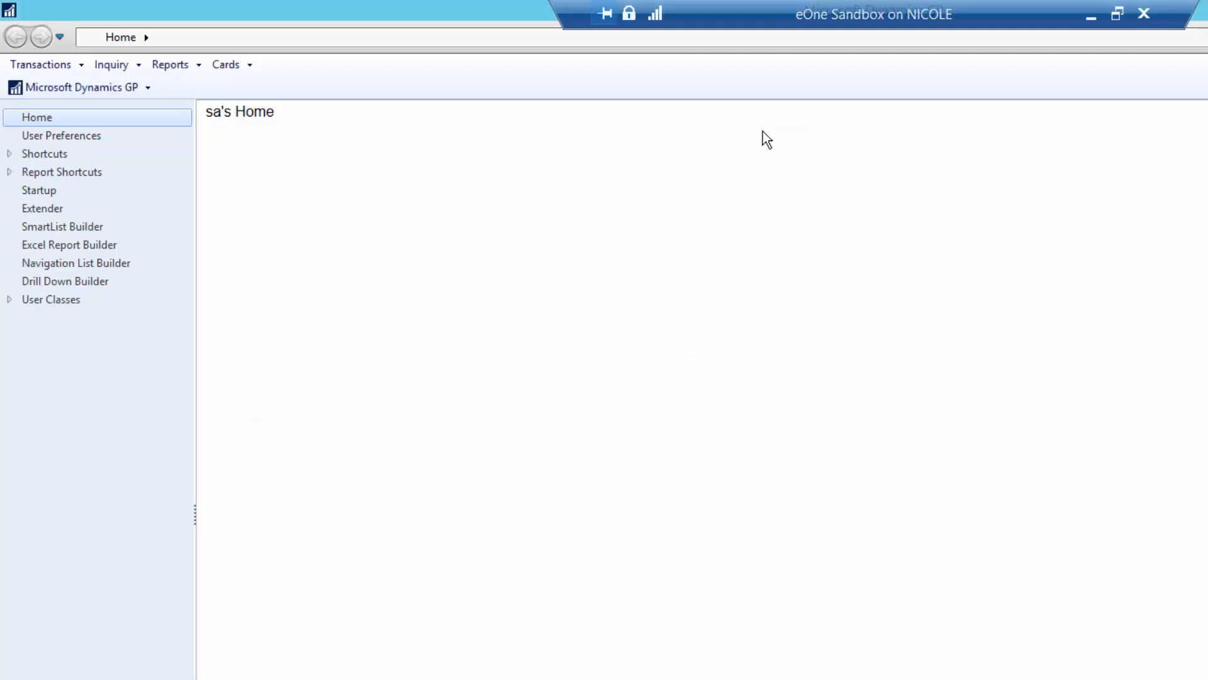
click(248, 71)
- Open Tenant Maintenance, generate new tenant ID TNT00000006, and enter the tenant's full name
mouse_move(278, 429)
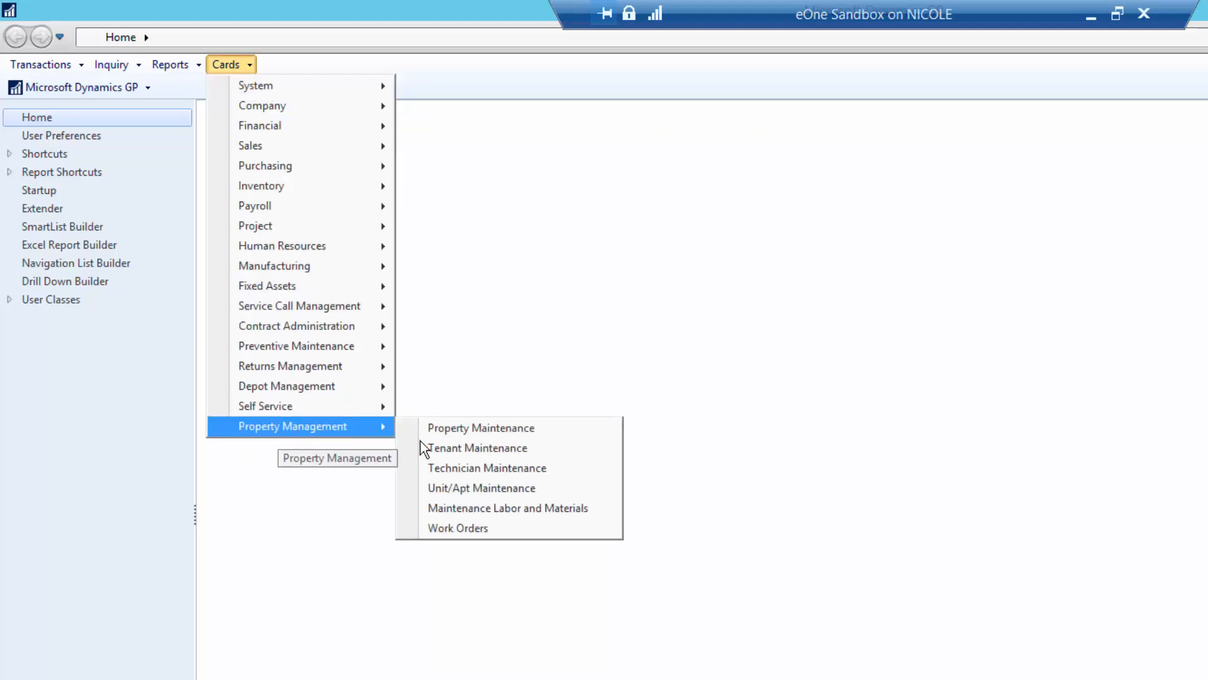
click(454, 448)
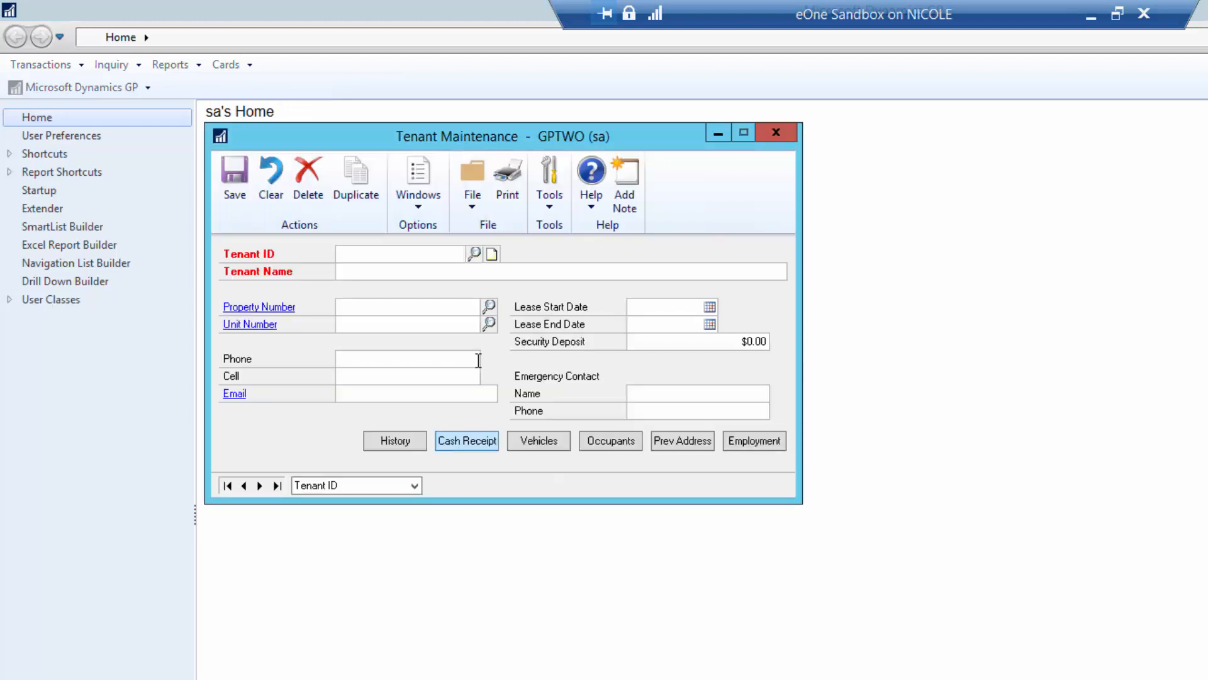
click(440, 251)
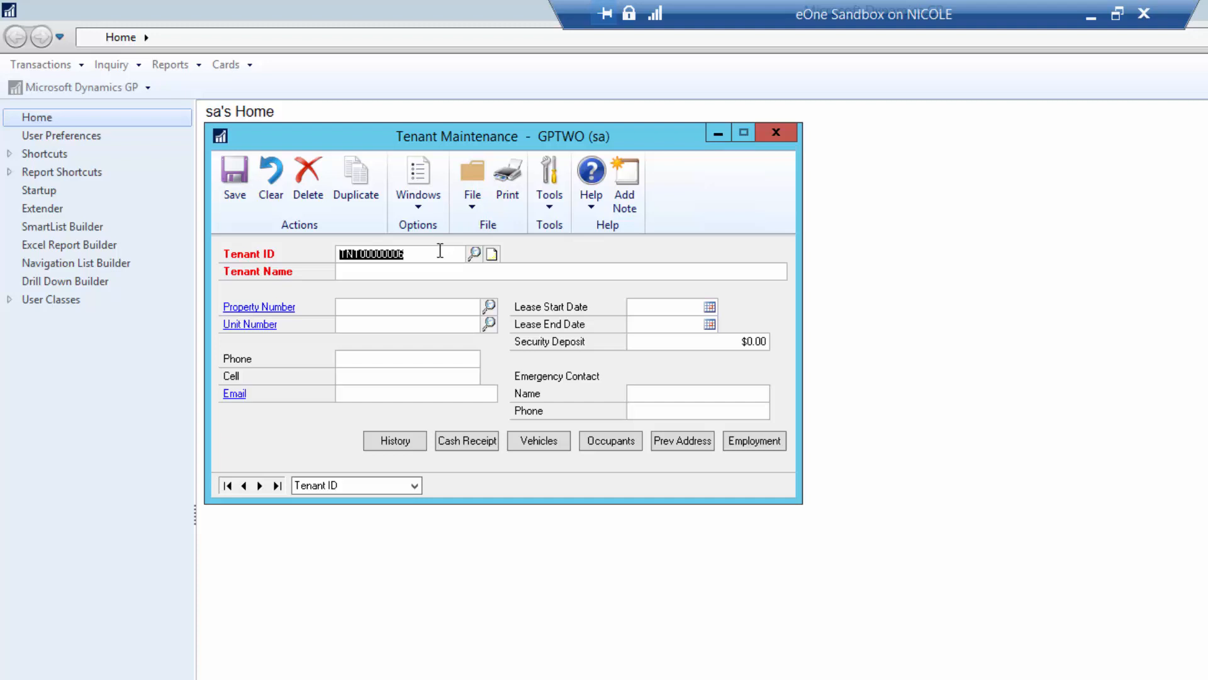
click(417, 276)
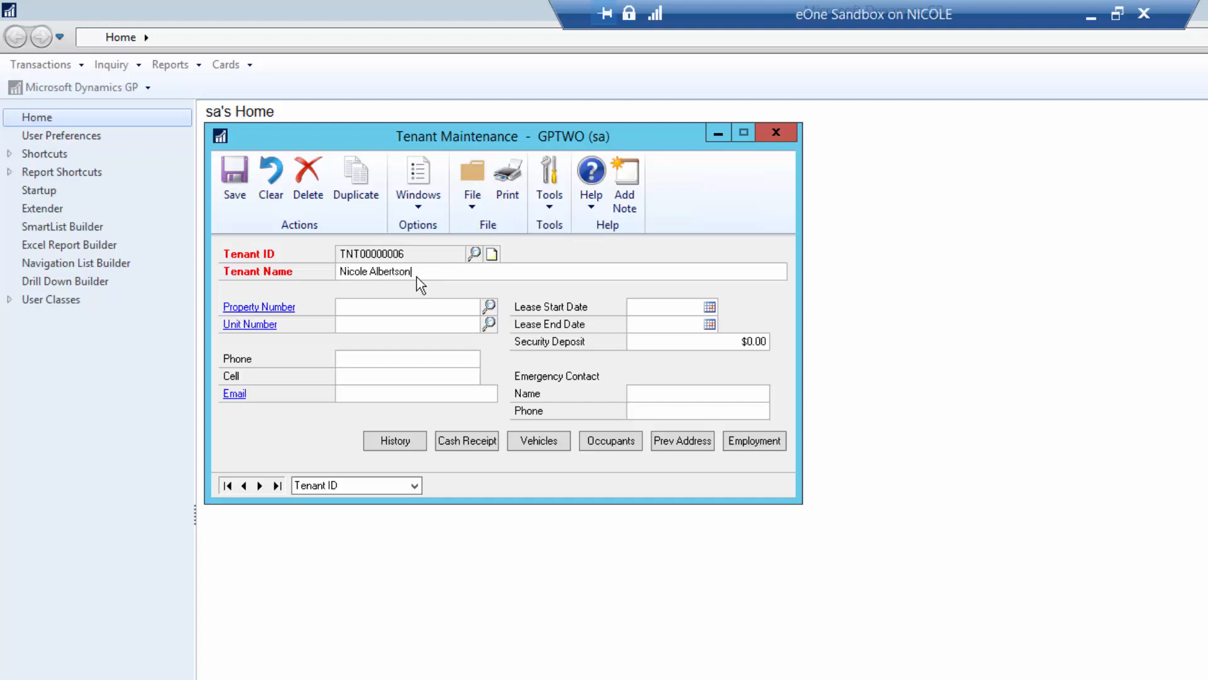
key(Tab)
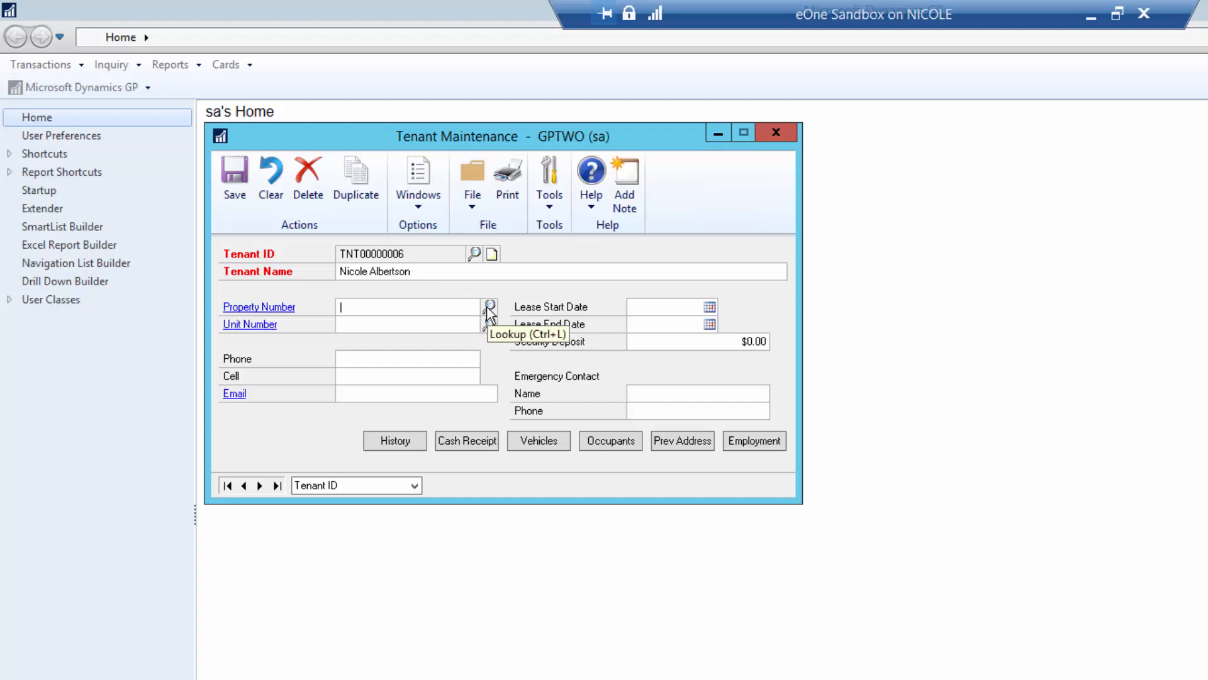
- Assign the tenant to property FARGO123, unit 100, review employment details, and save the tenant
click(489, 308)
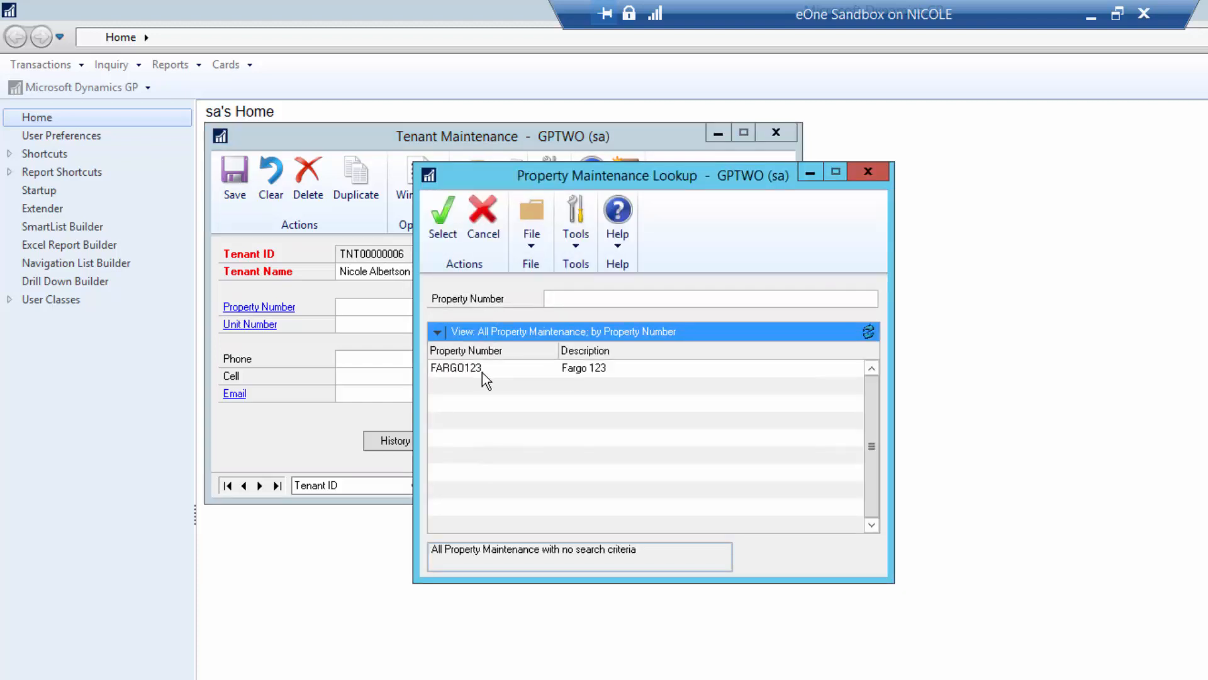
double_click(482, 369)
click(488, 324)
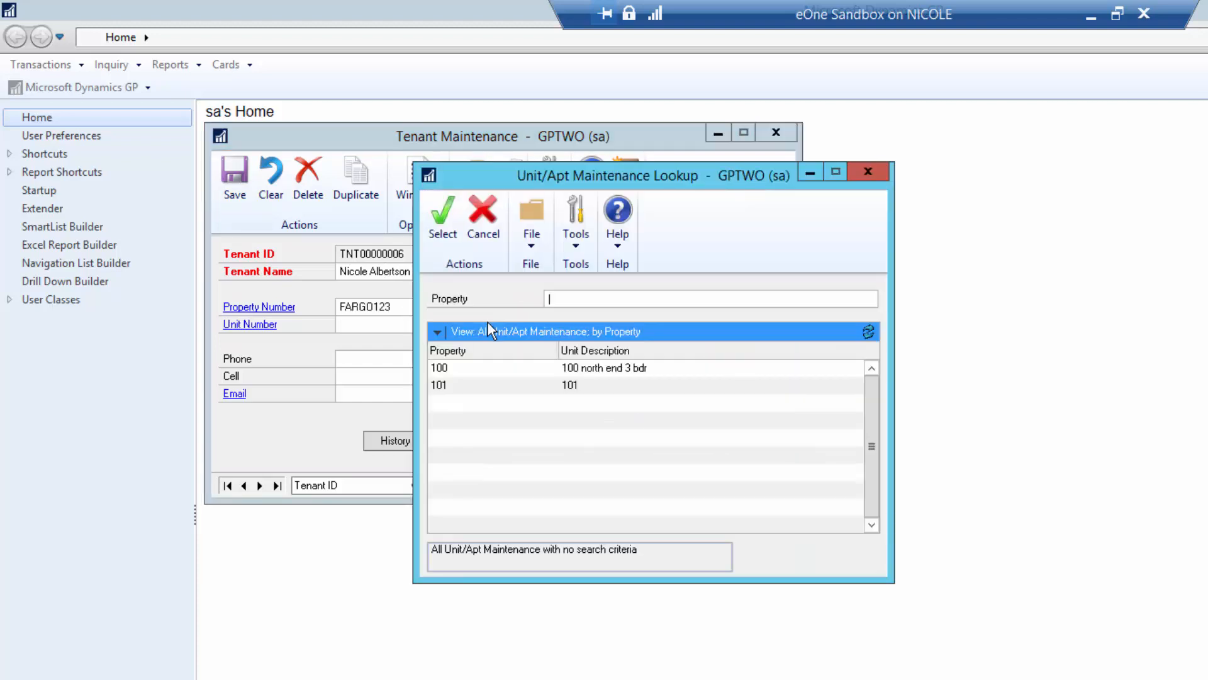
double_click(455, 370)
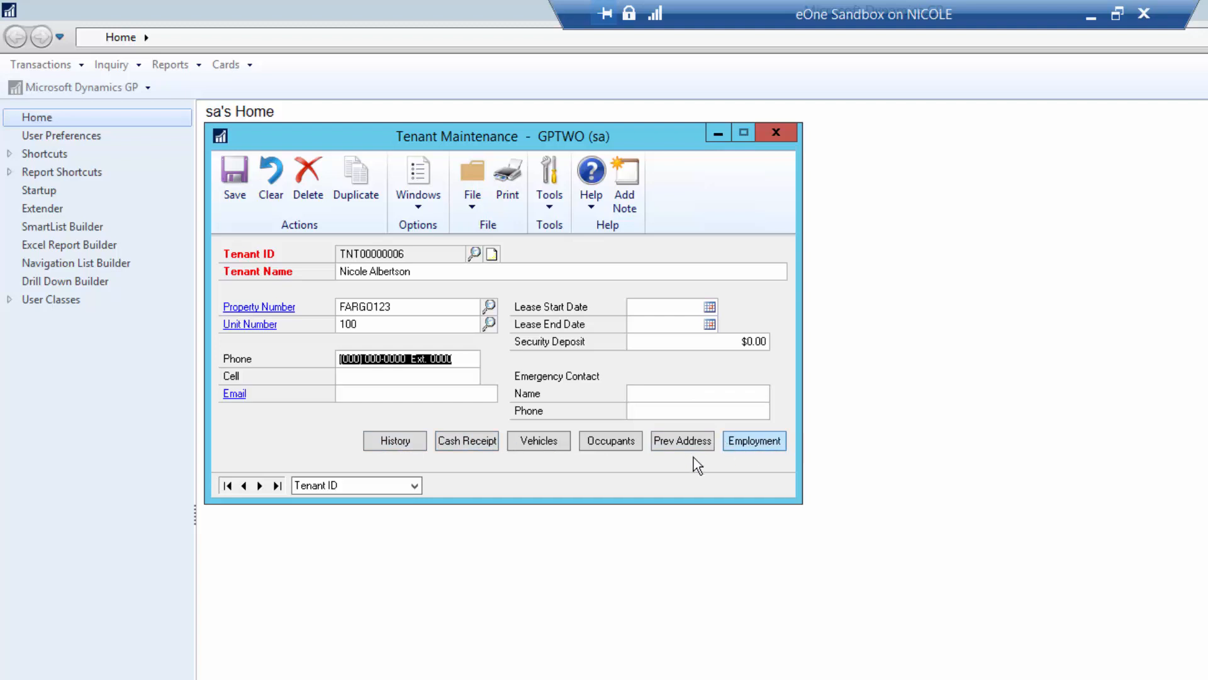
click(753, 439)
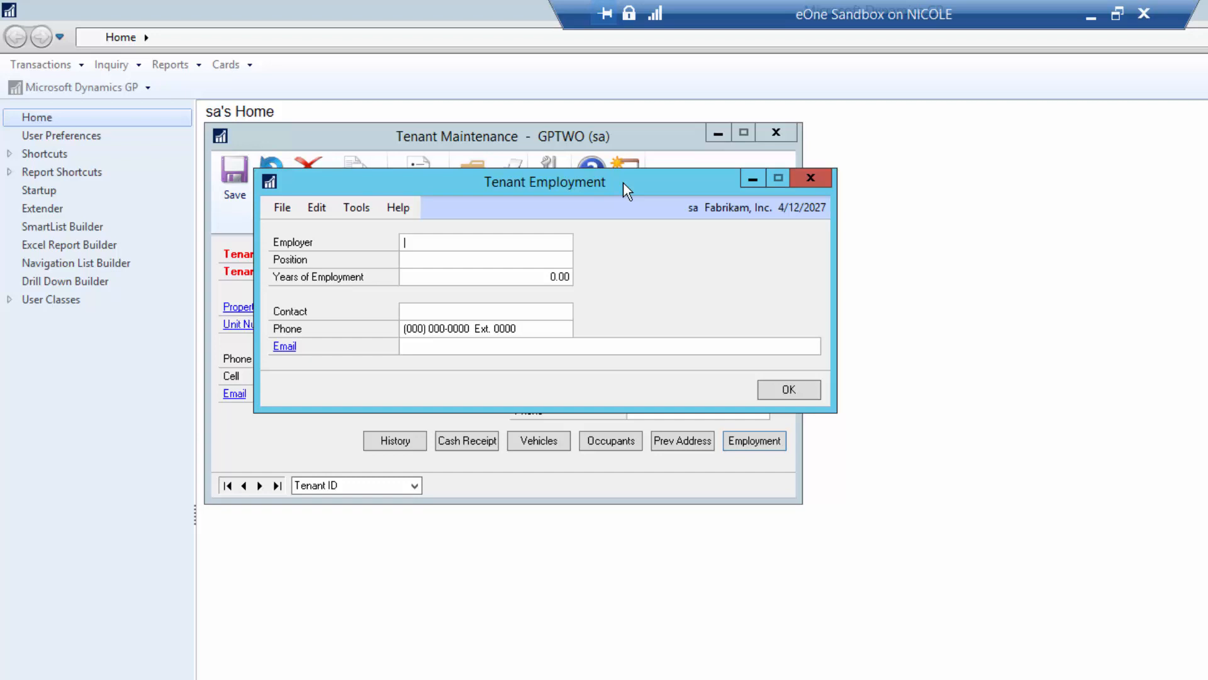
click(770, 393)
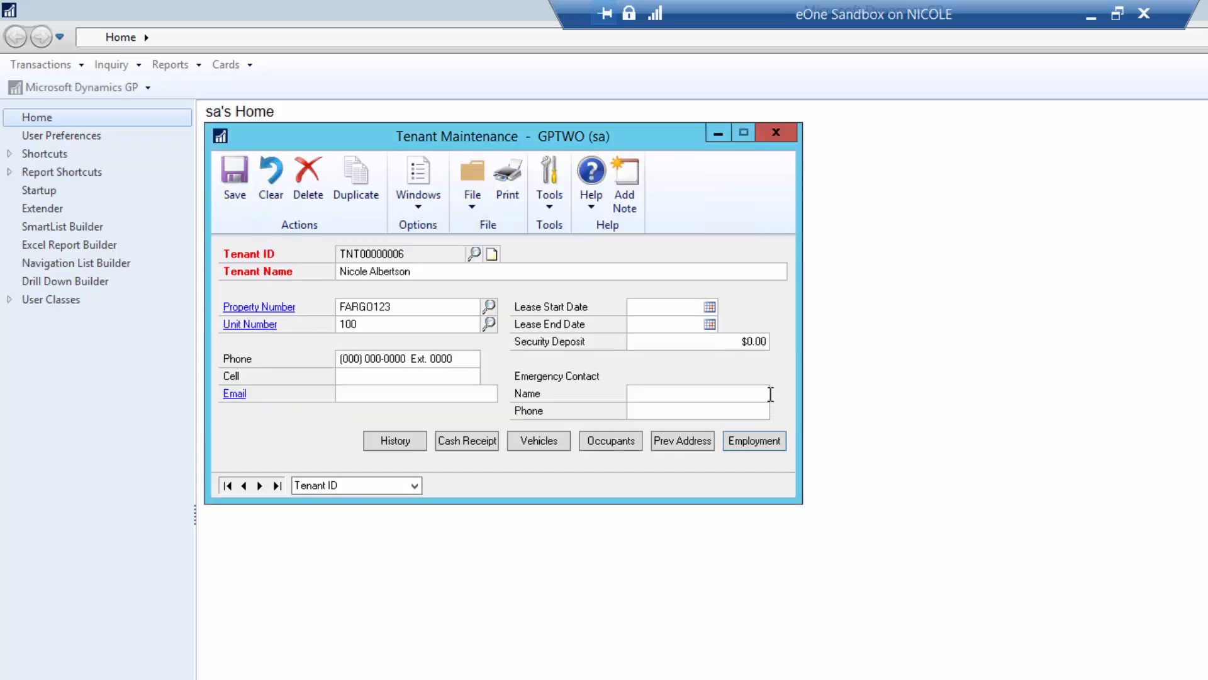
click(606, 446)
click(234, 179)
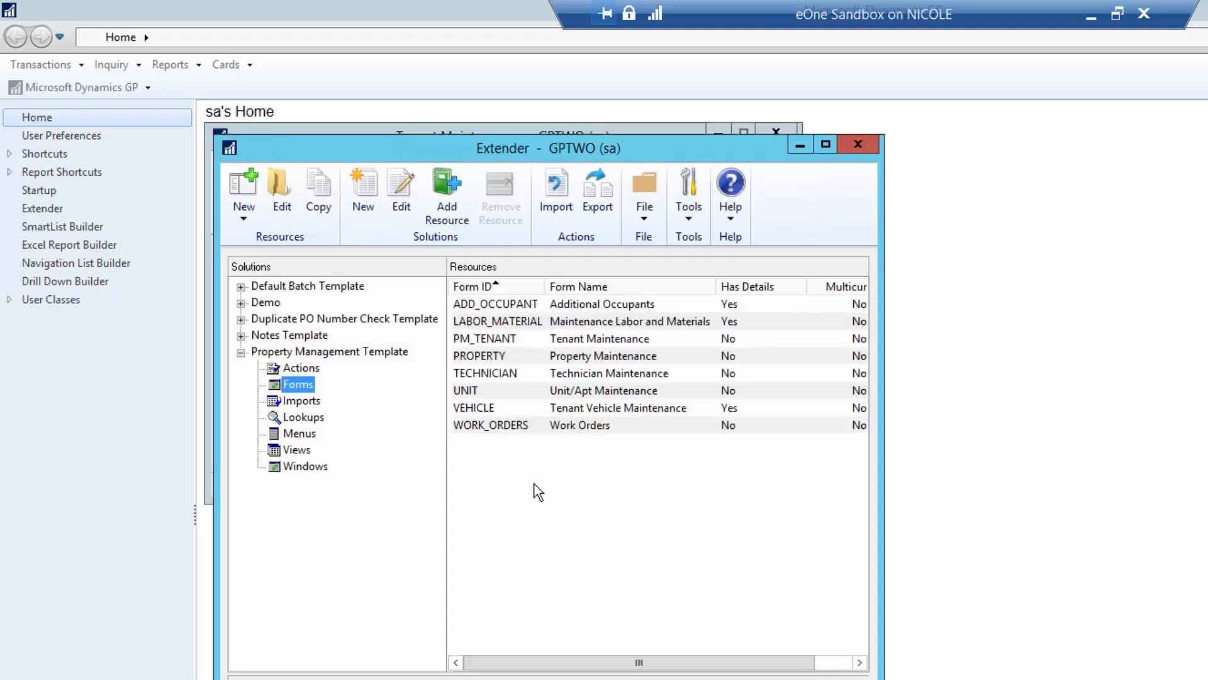
- Reopen the PM_TENANT form definition and arrange it alongside Tenant Maintenance
double_click(570, 340)
click(848, 107)
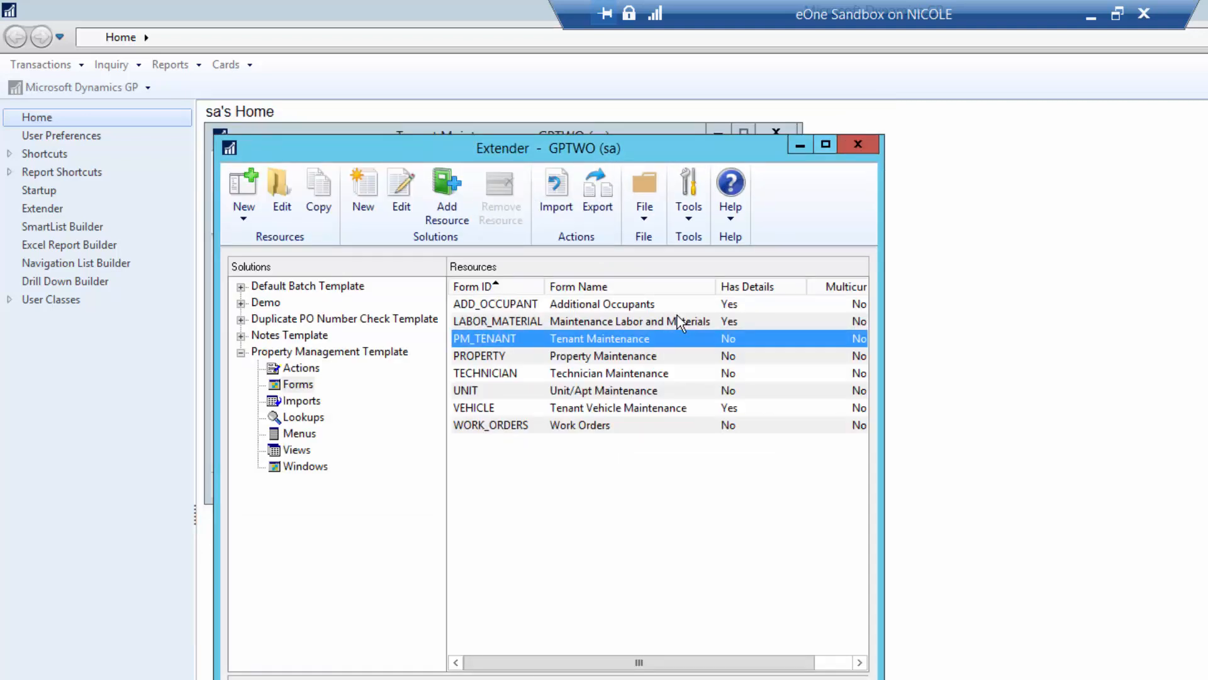
double_click(512, 343)
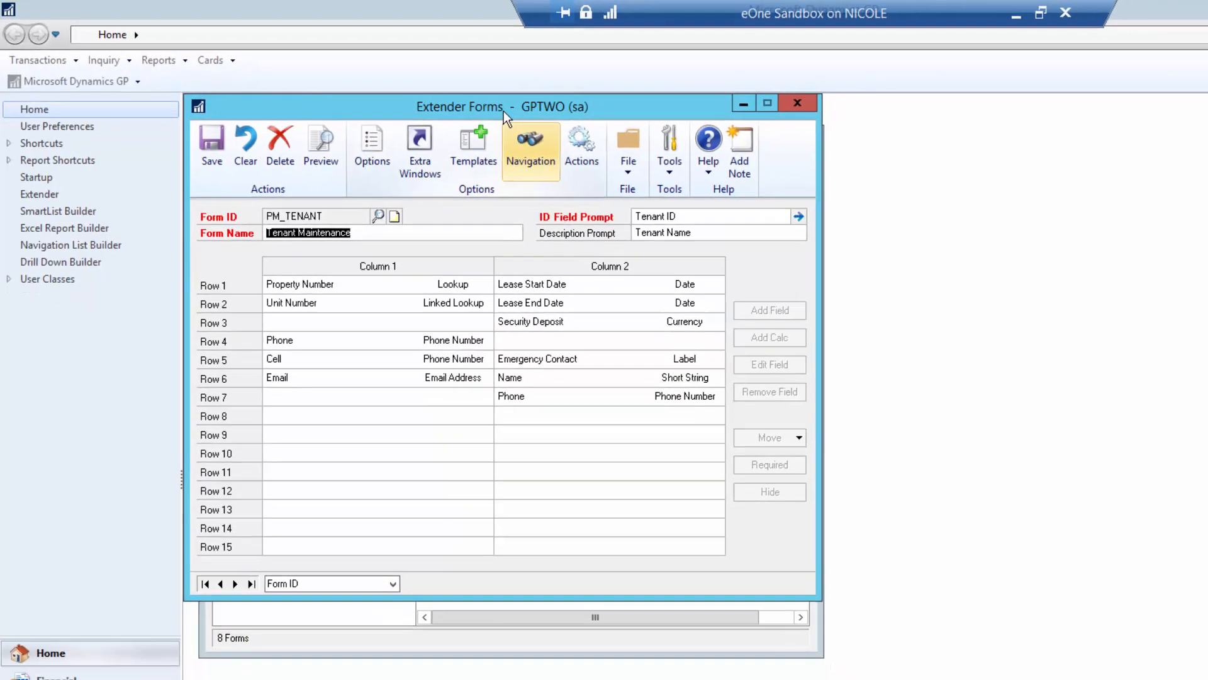
drag(504, 111, 1092, 111)
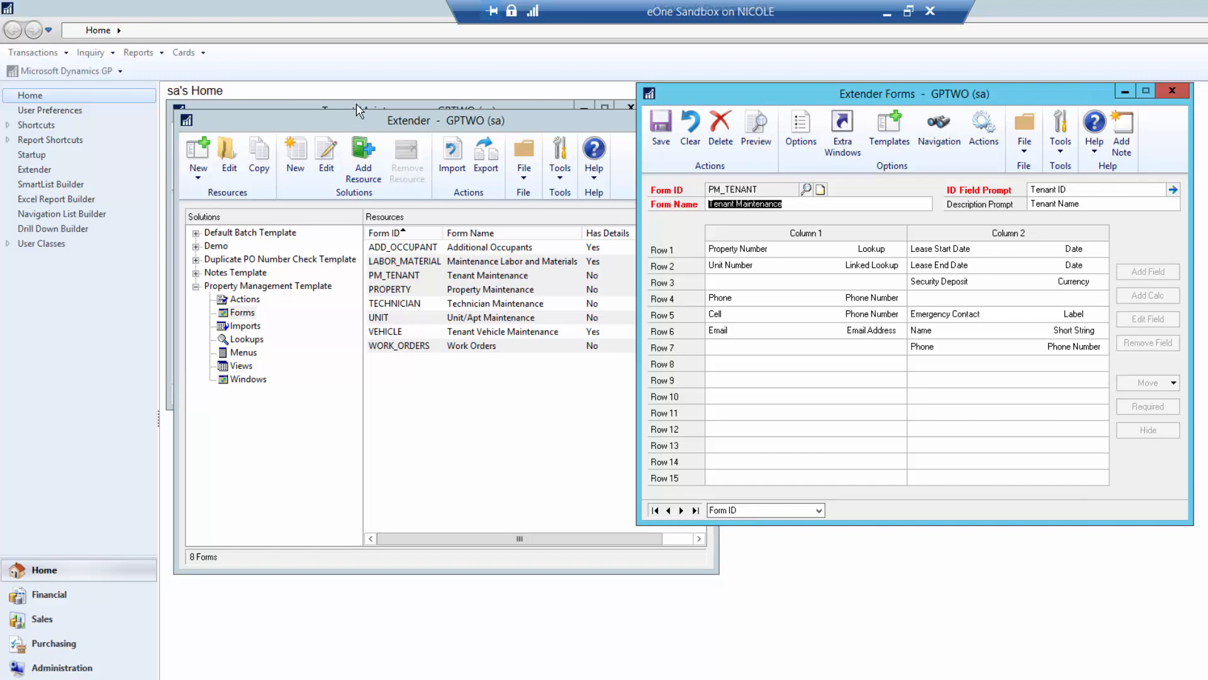
click(327, 679)
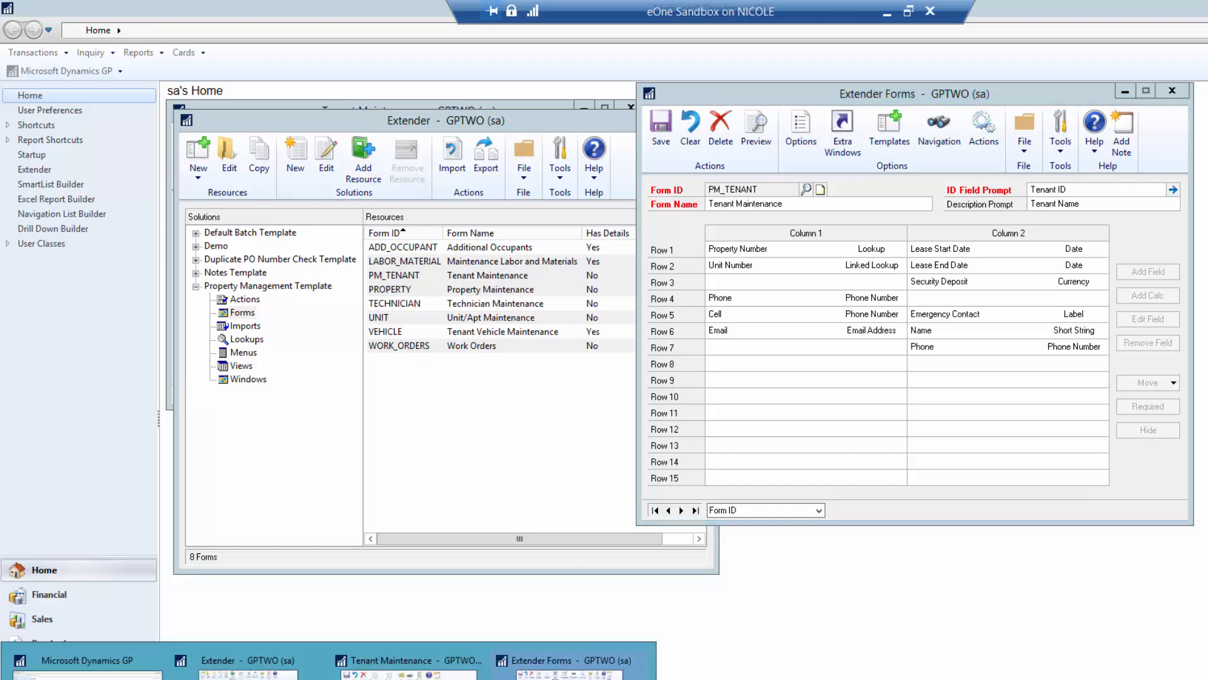
click(409, 660)
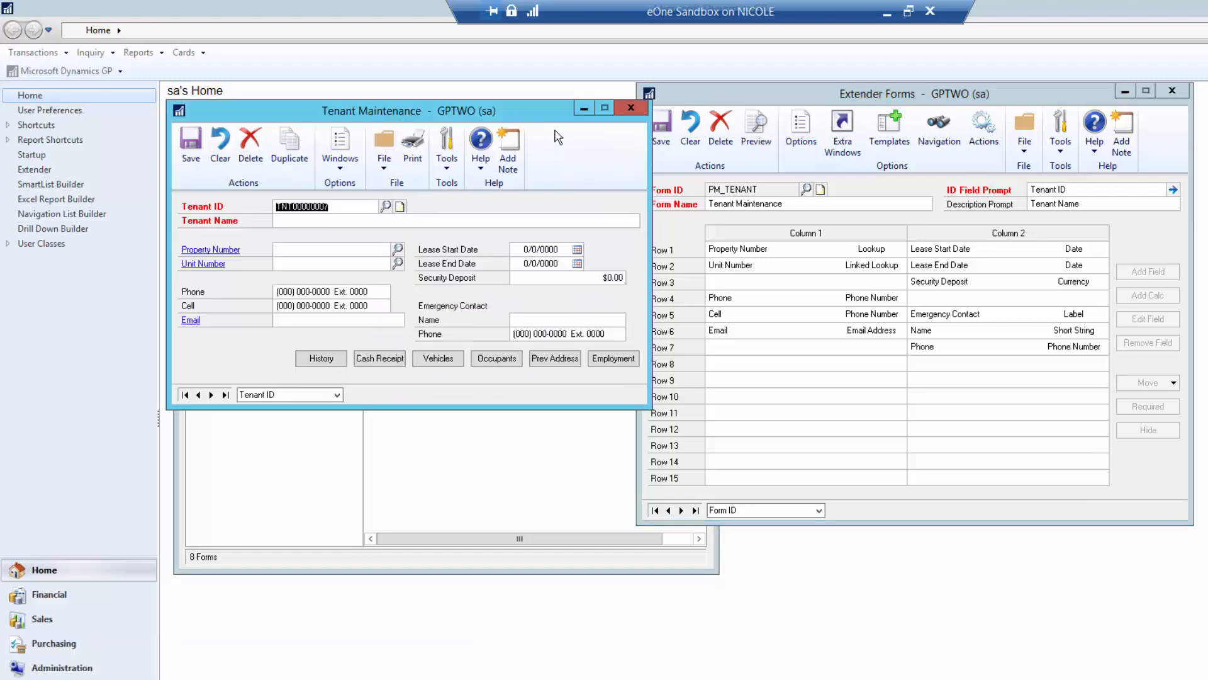
click(844, 95)
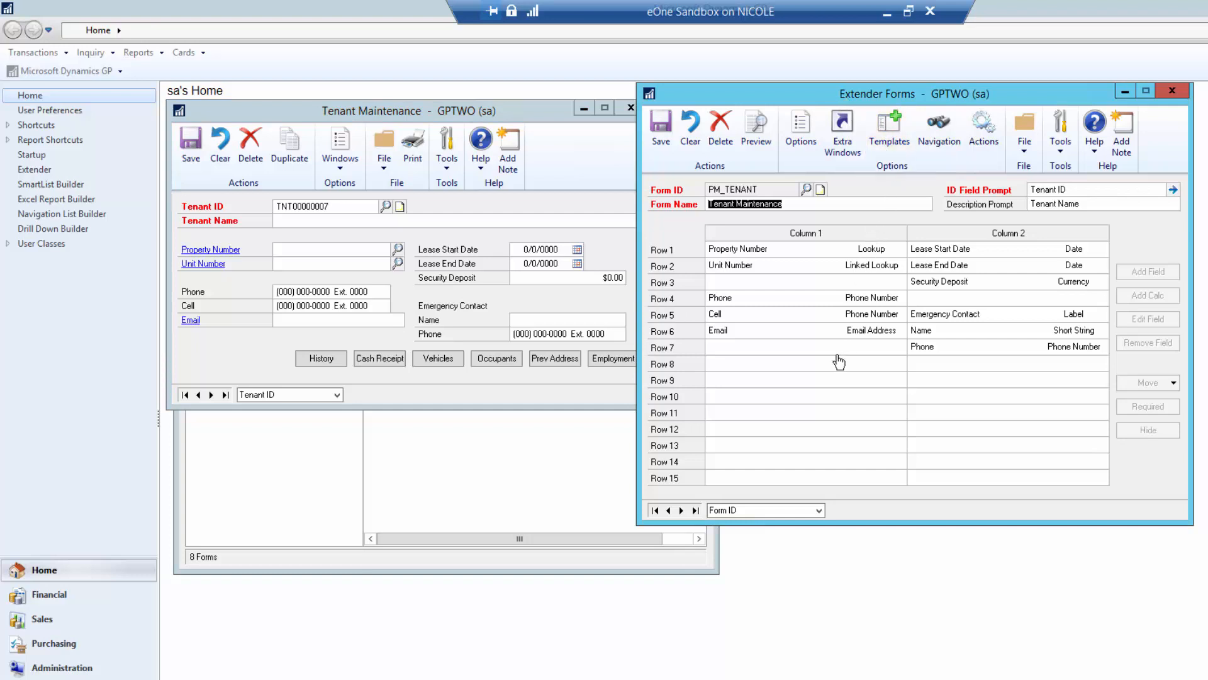
- Cancel the new row-8 field, review the Tenant ID field options, and open the form's Options
double_click(813, 367)
click(625, 257)
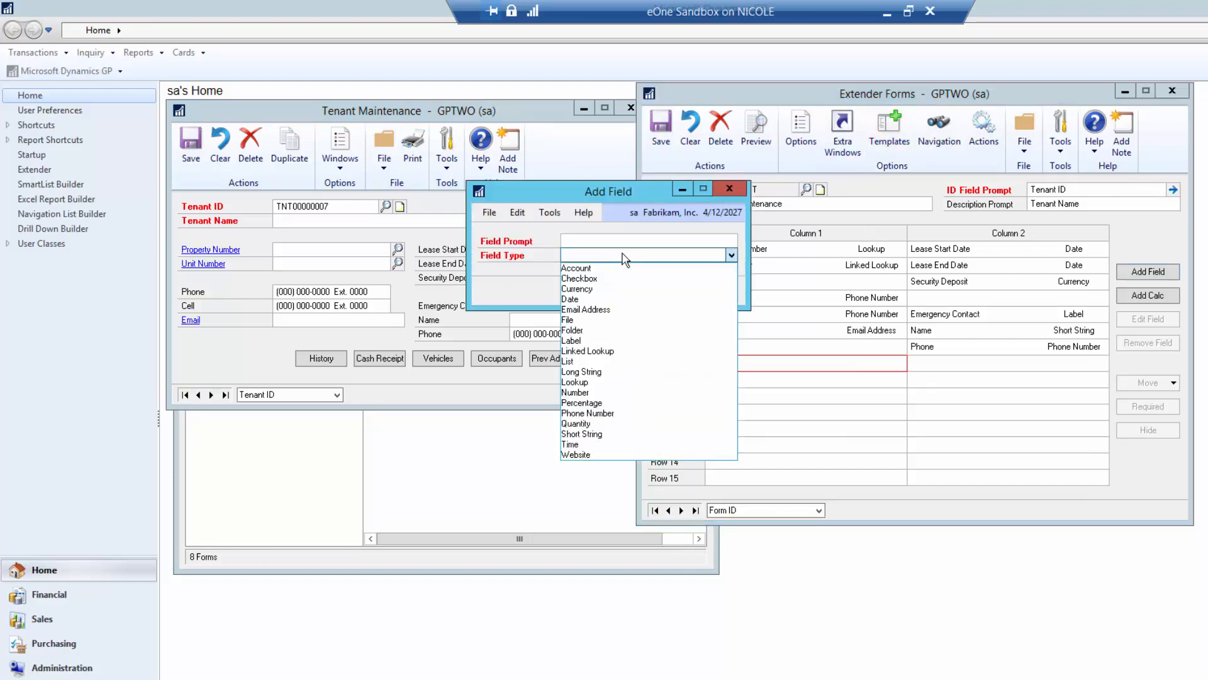
click(712, 188)
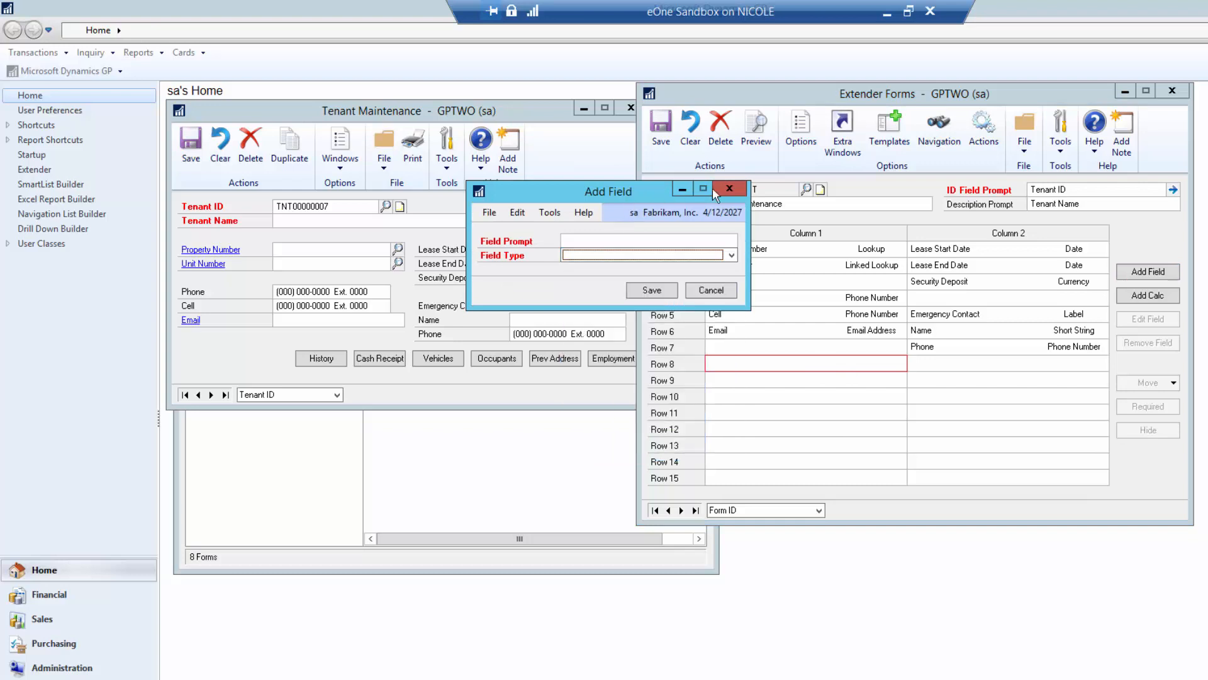
click(730, 188)
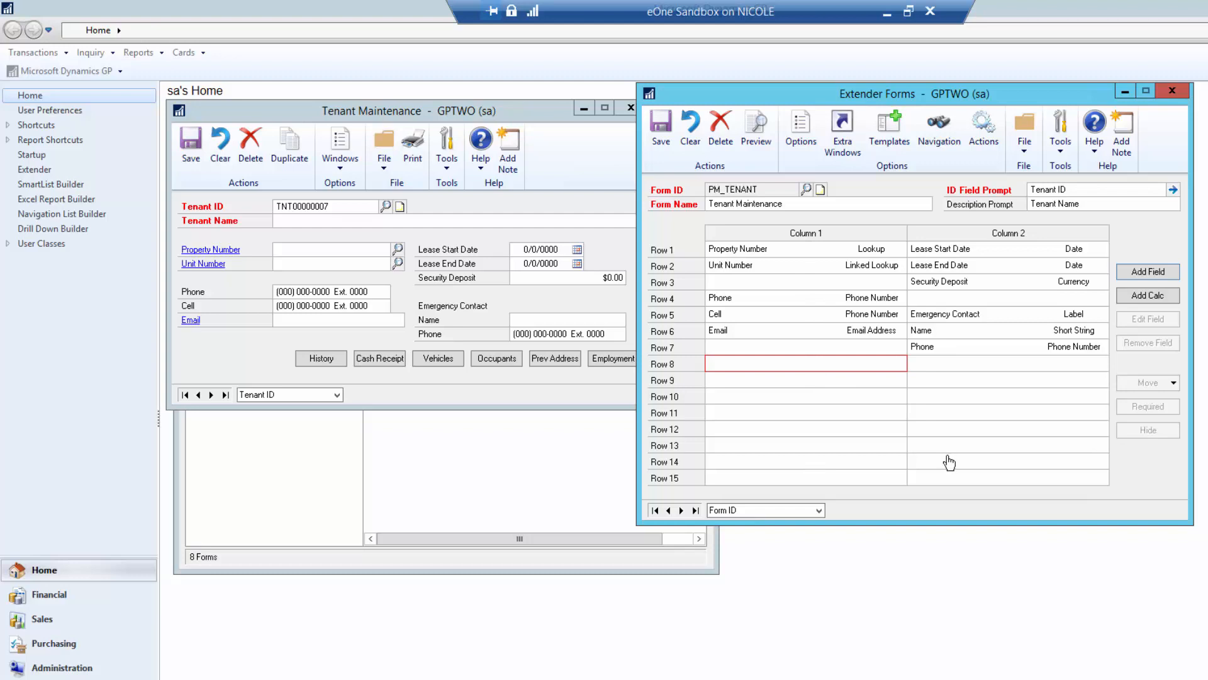
click(1173, 191)
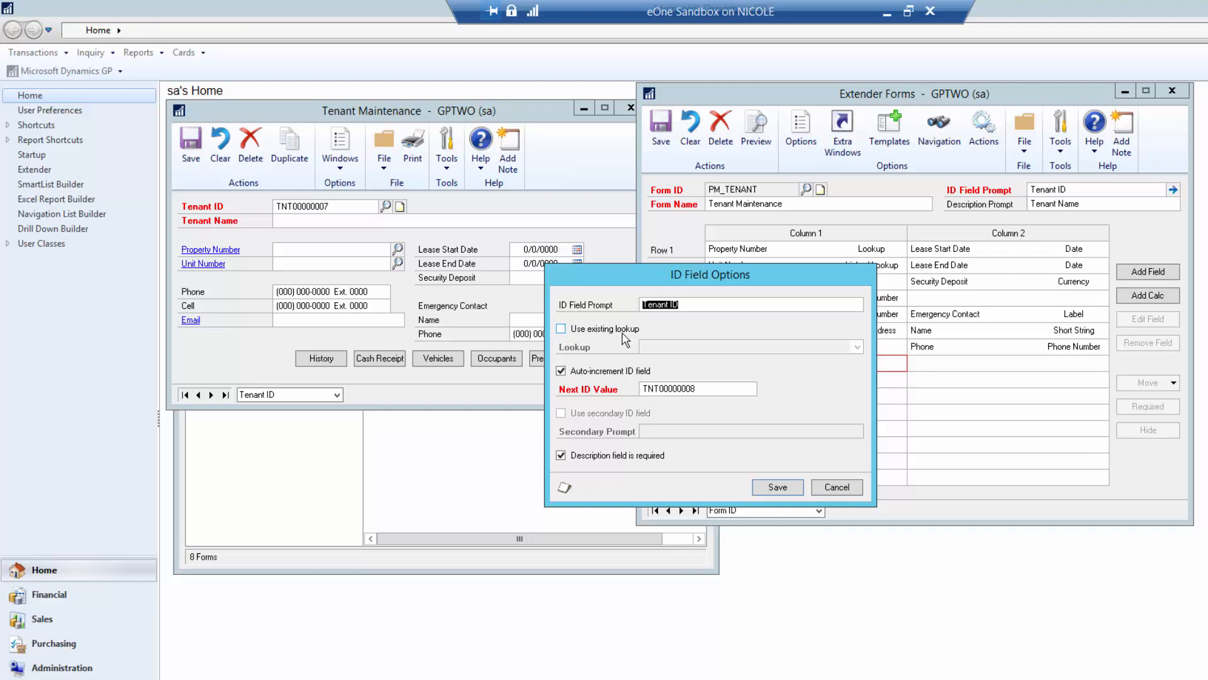
click(837, 486)
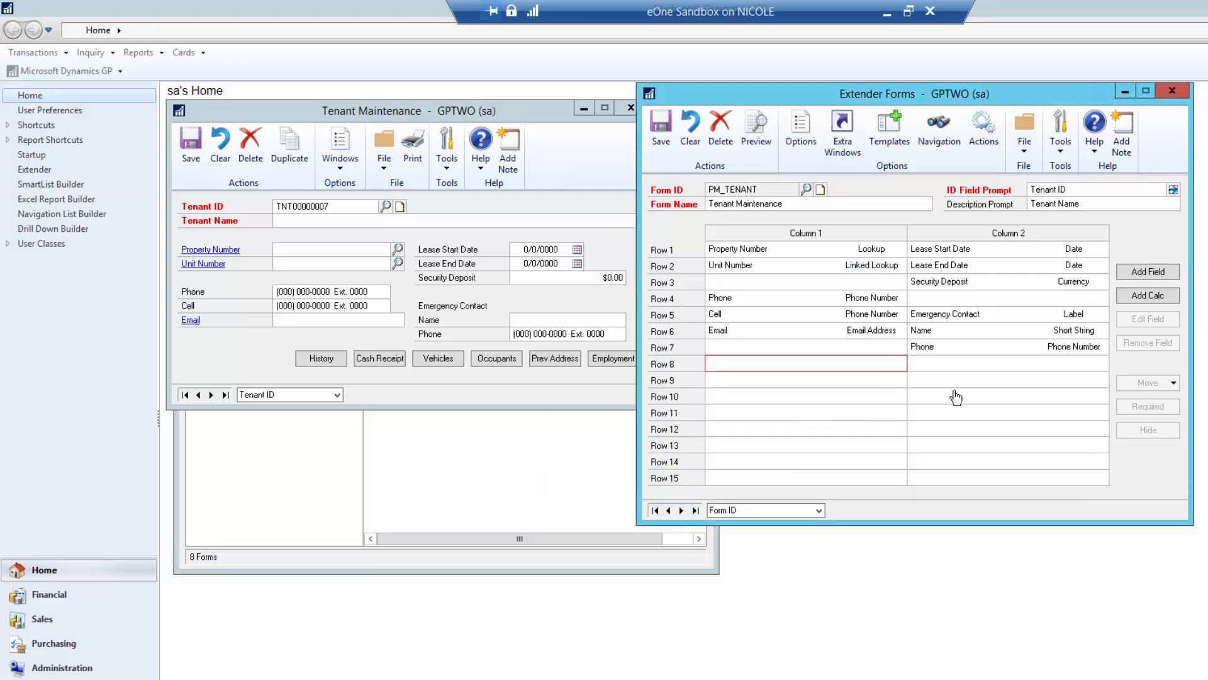
click(801, 132)
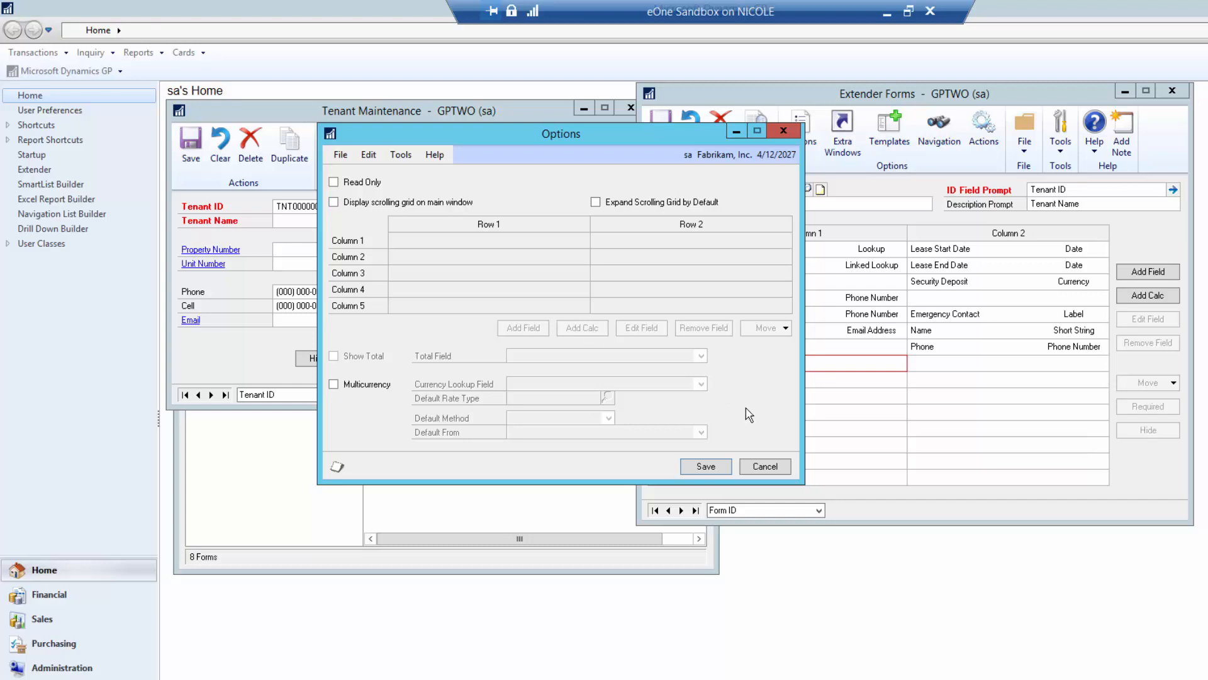
- Cancel the form Options window and bring Tenant Maintenance back to the front
click(759, 467)
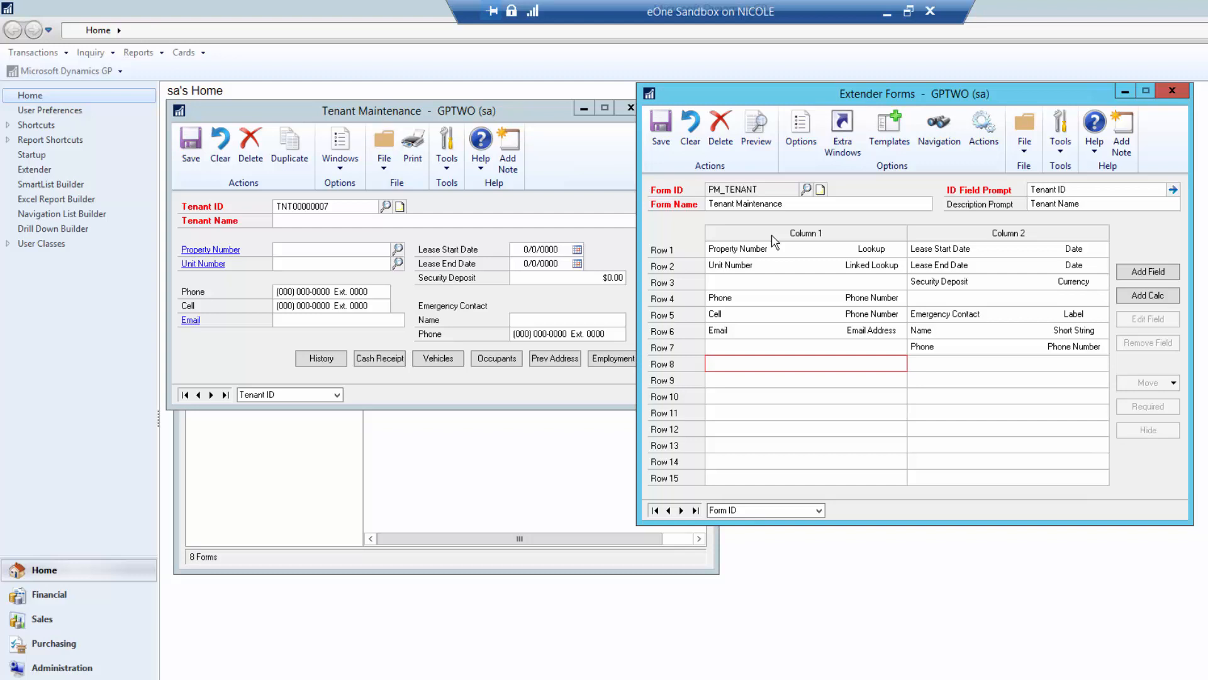
click(531, 118)
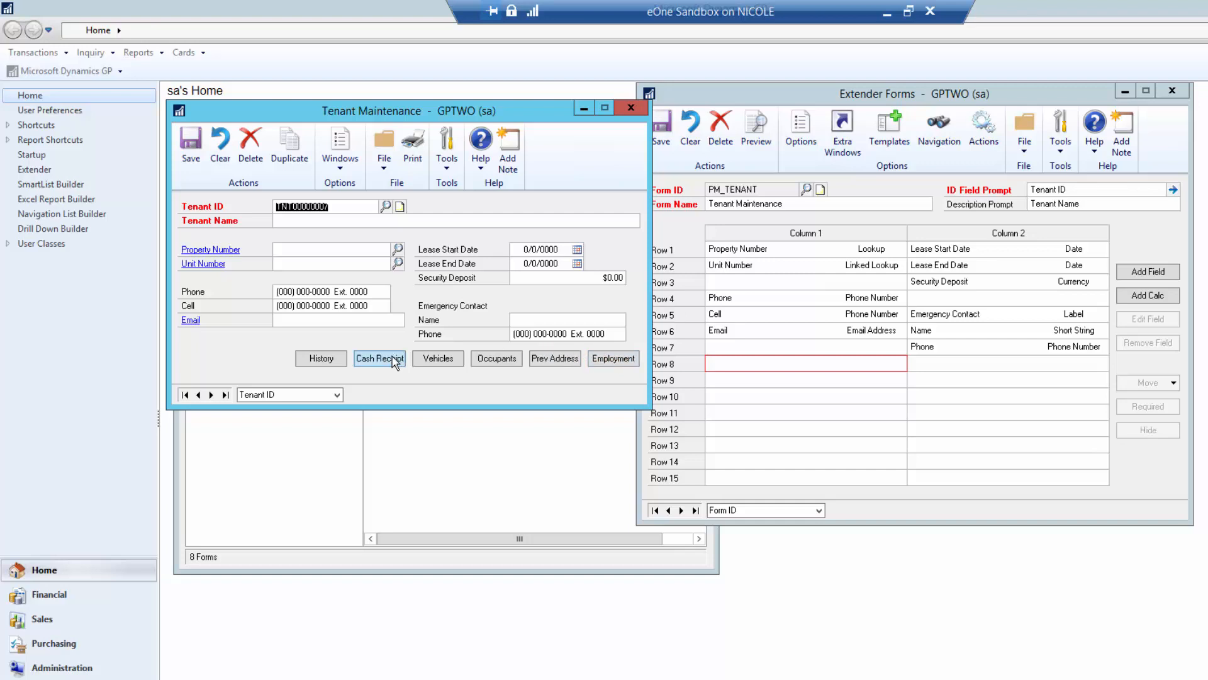
- Start a cash receipt for the tenant, adding and saving the tenant as a customer
key(Tab)
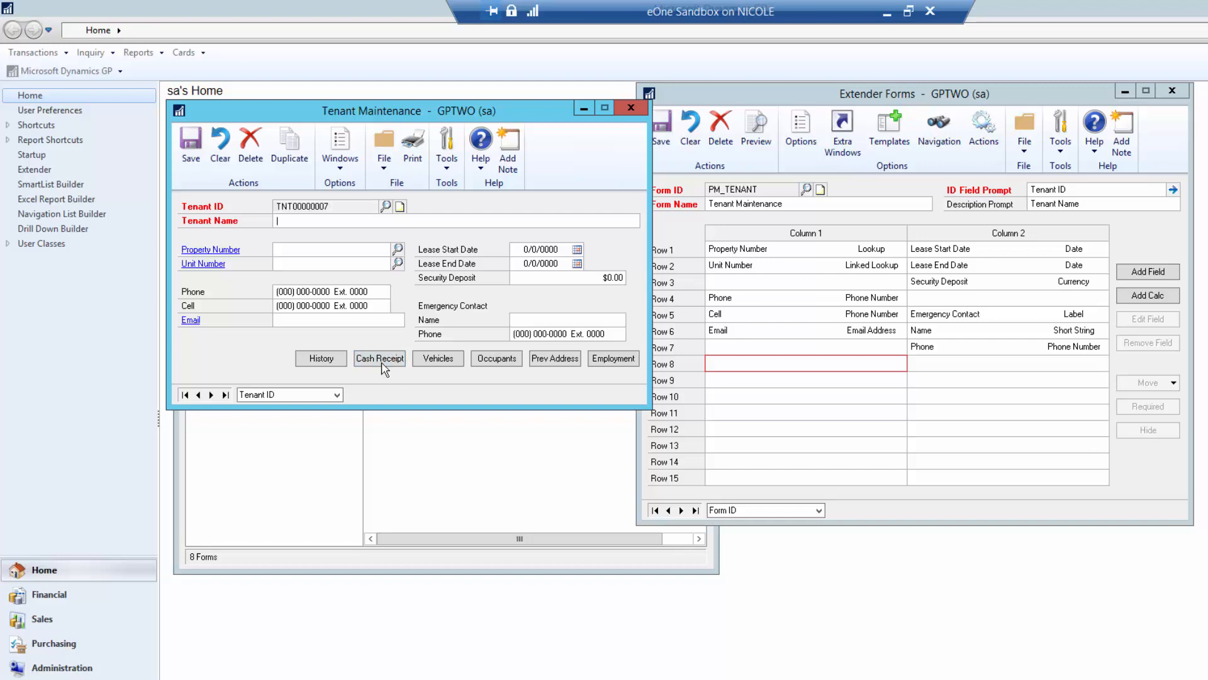
click(384, 367)
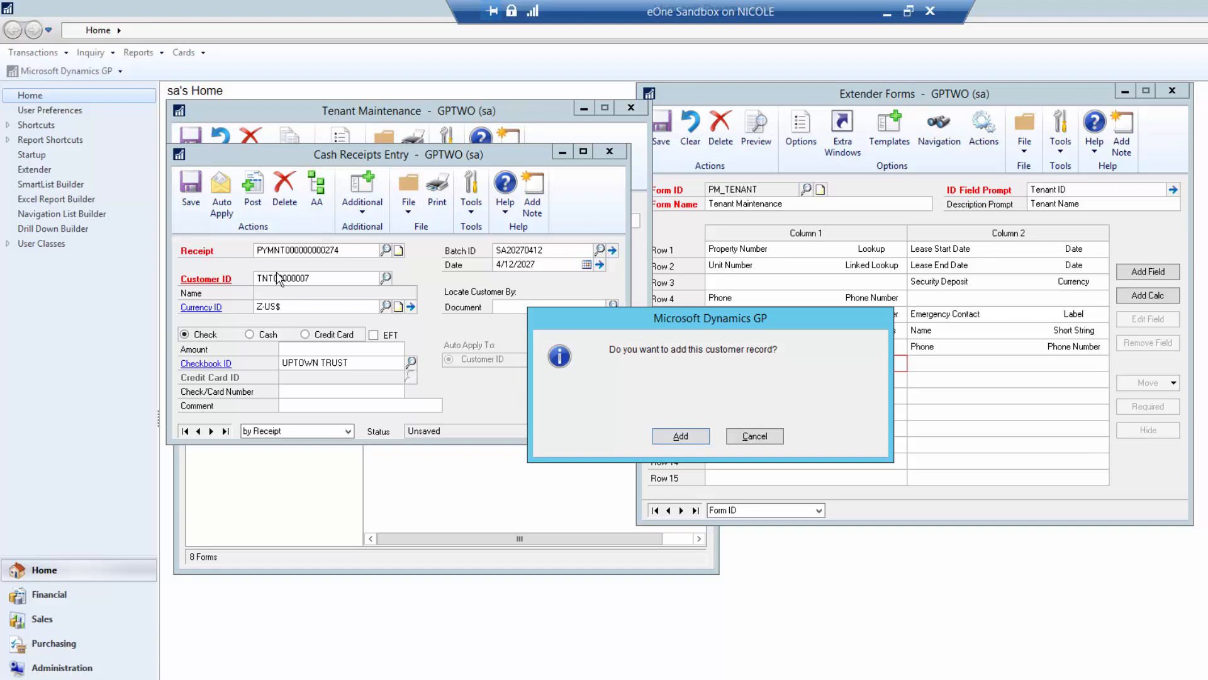
click(695, 438)
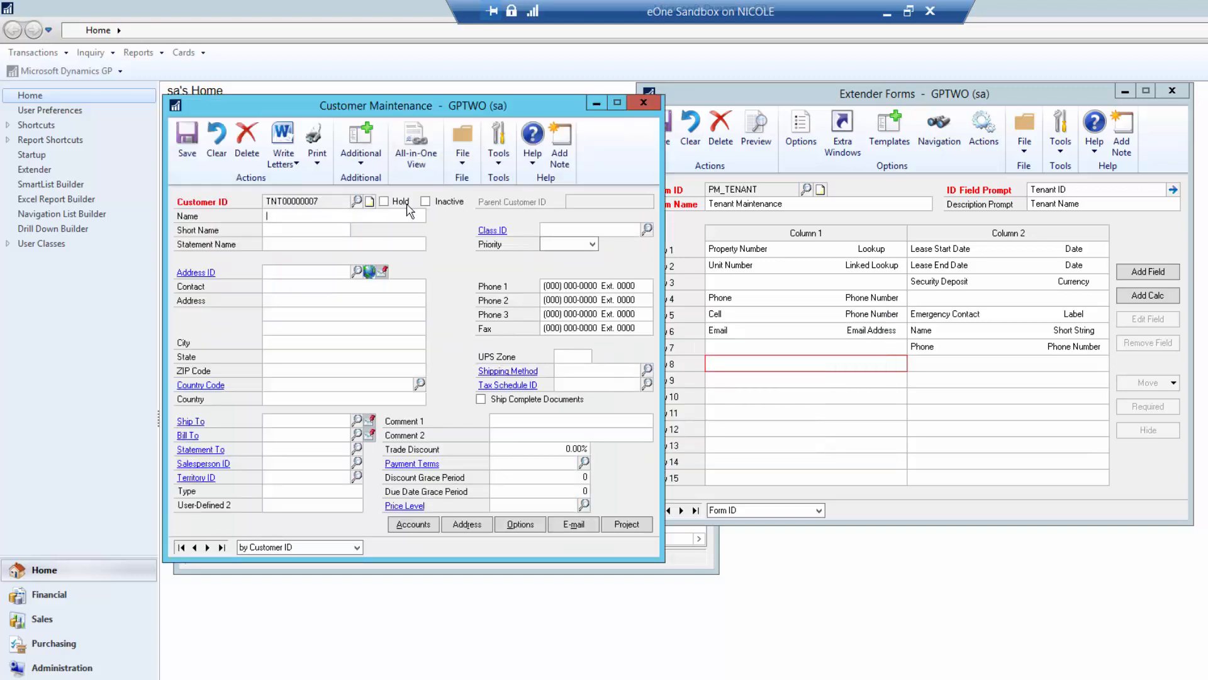
click(187, 142)
click(639, 102)
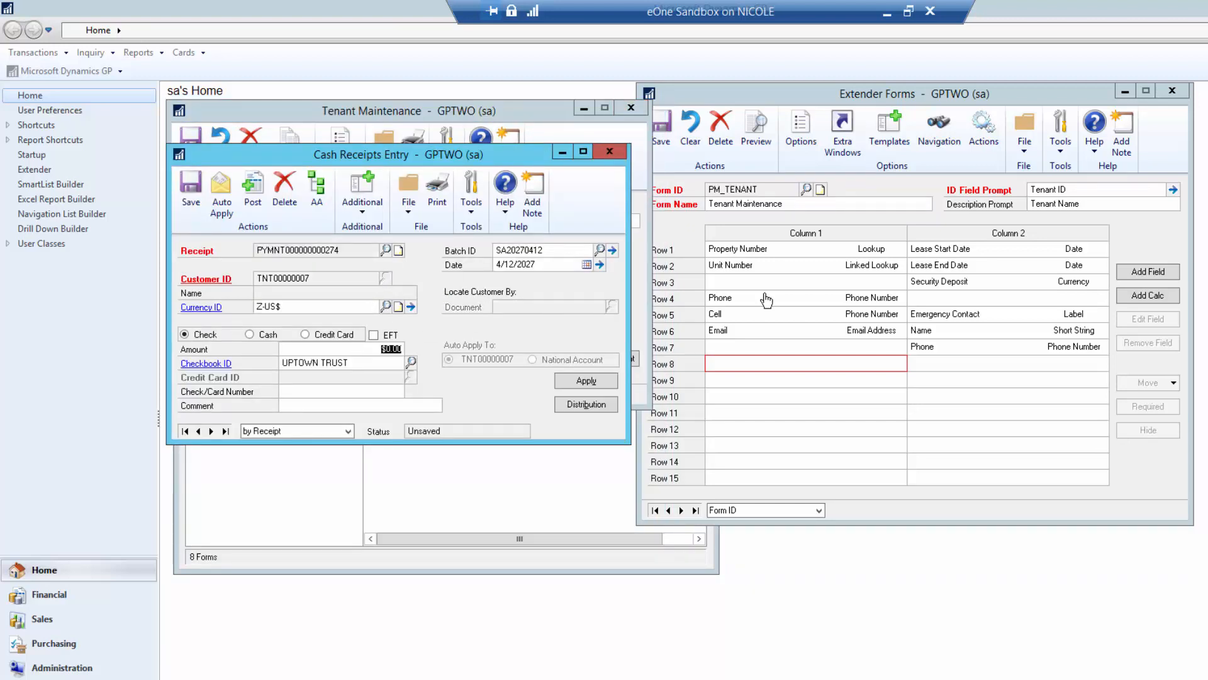
- Save a $900.00 cash receipt and close Cash Receipts Entry
text(900)
key(Tab)
key(Tab)
key(Tab)
click(195, 189)
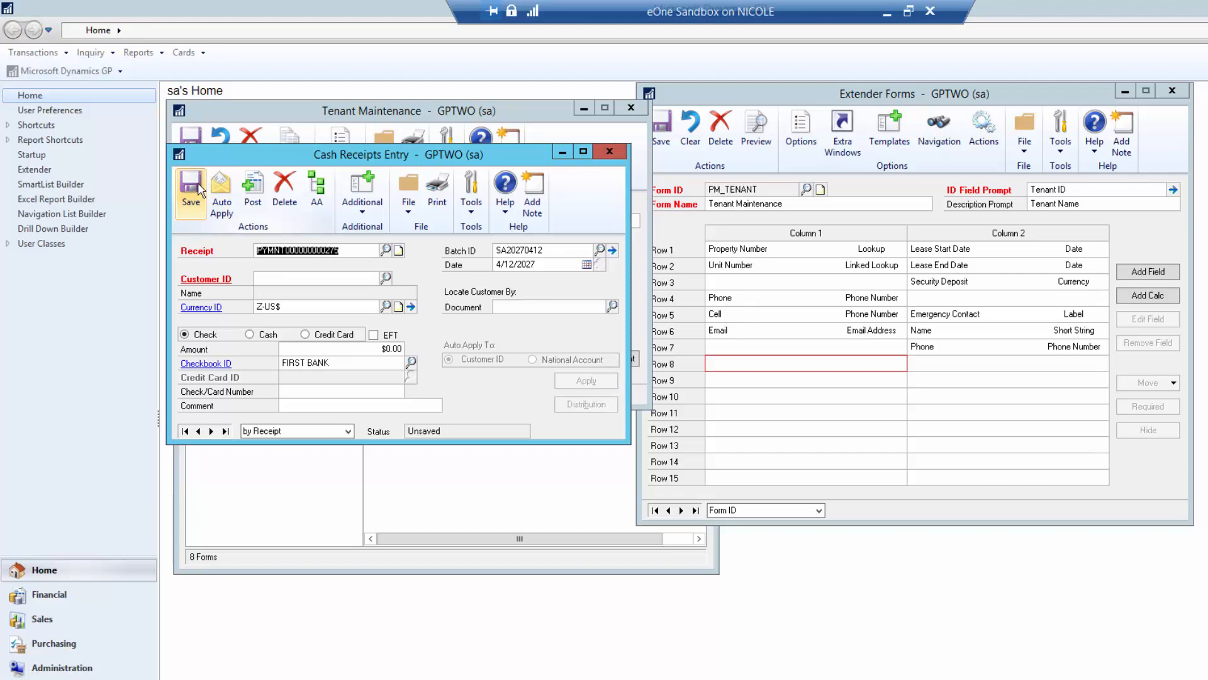
click(609, 151)
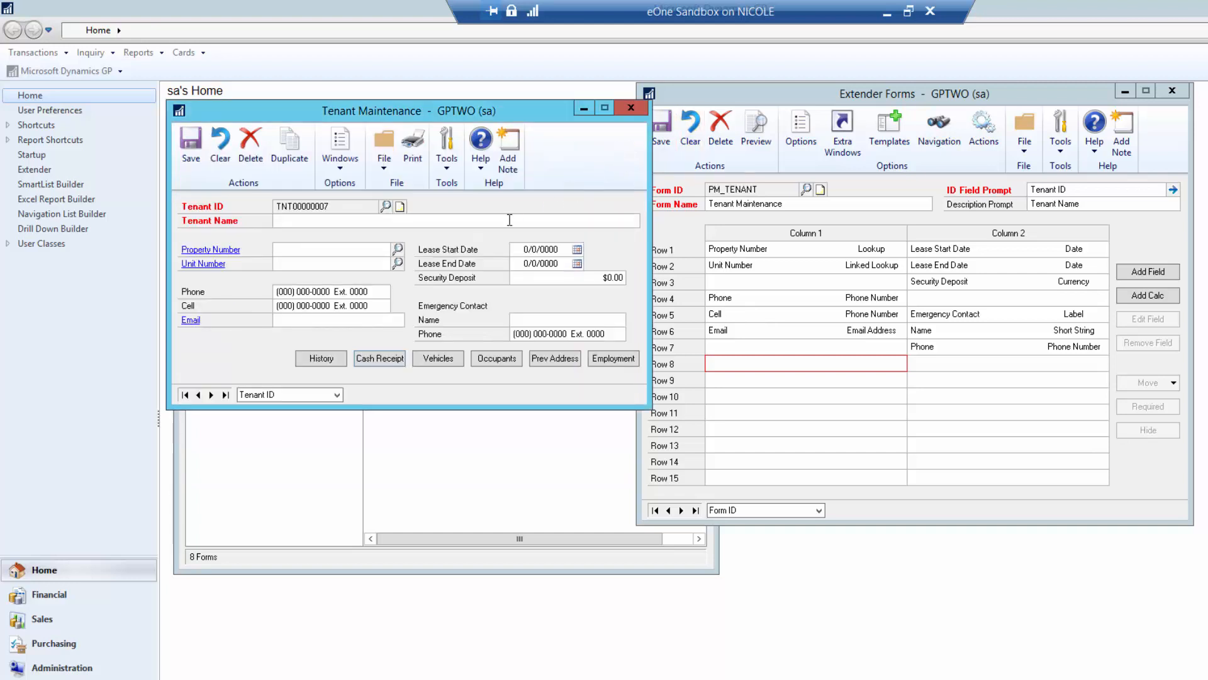
click(329, 362)
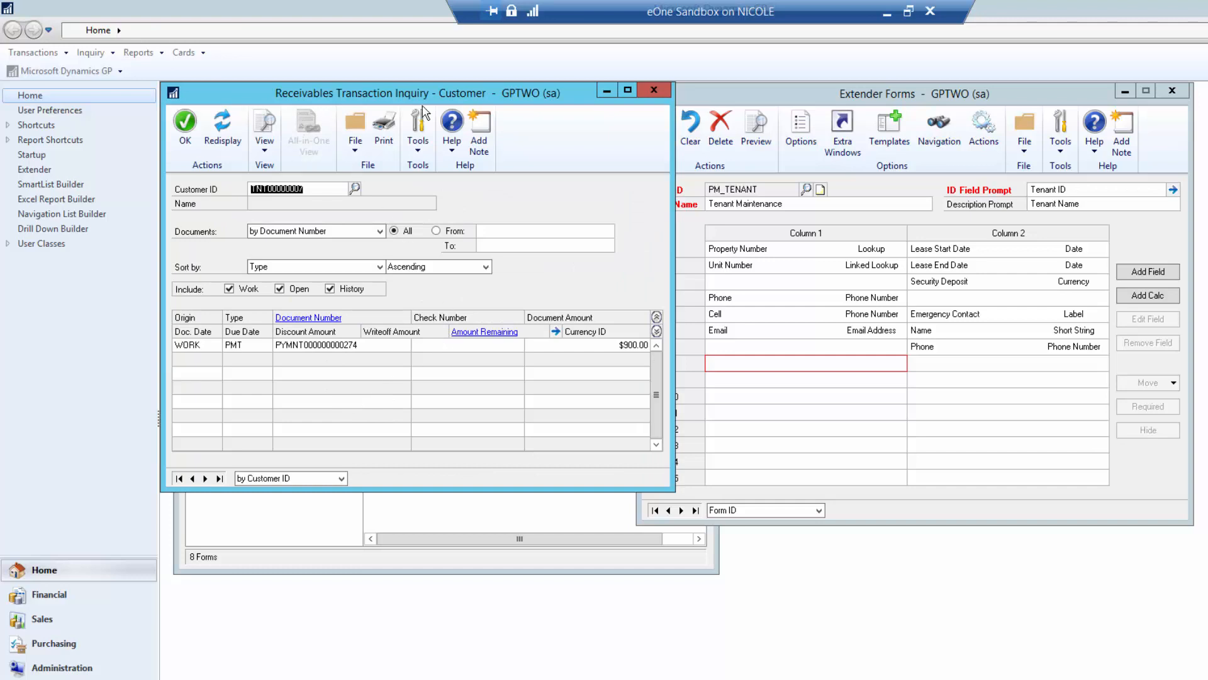
- Open the $900.00 payment's details from the tenant's history, then close history and Tenant Maintenance
click(357, 347)
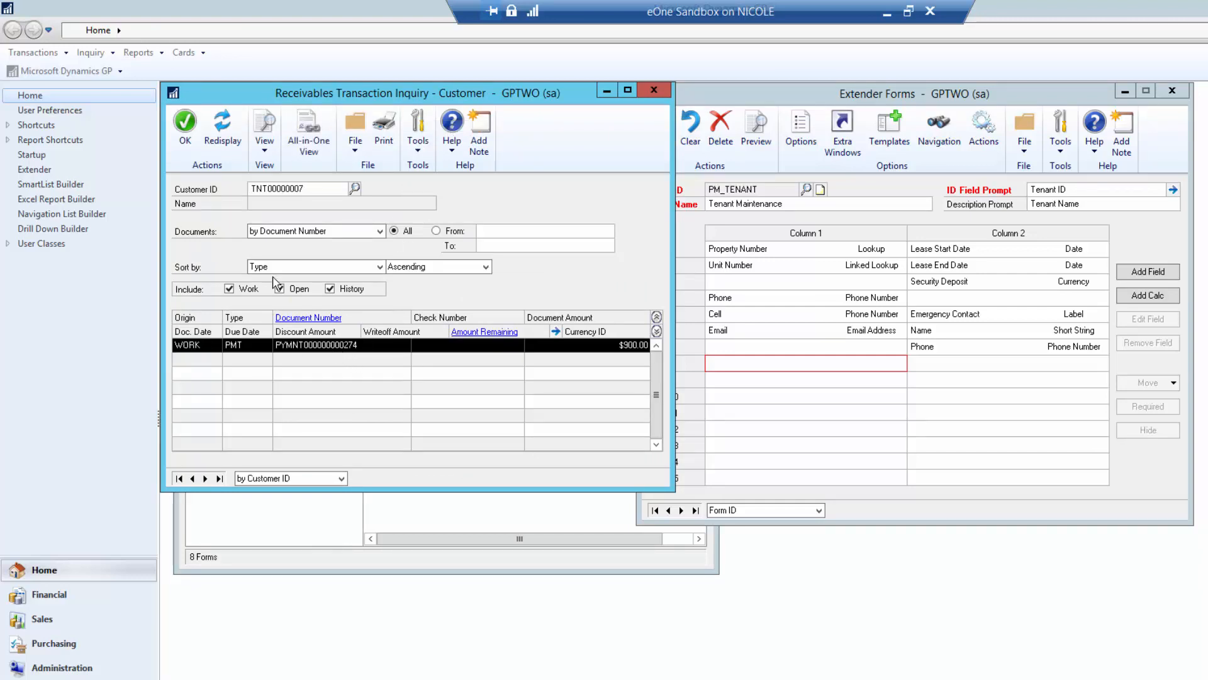
click(321, 317)
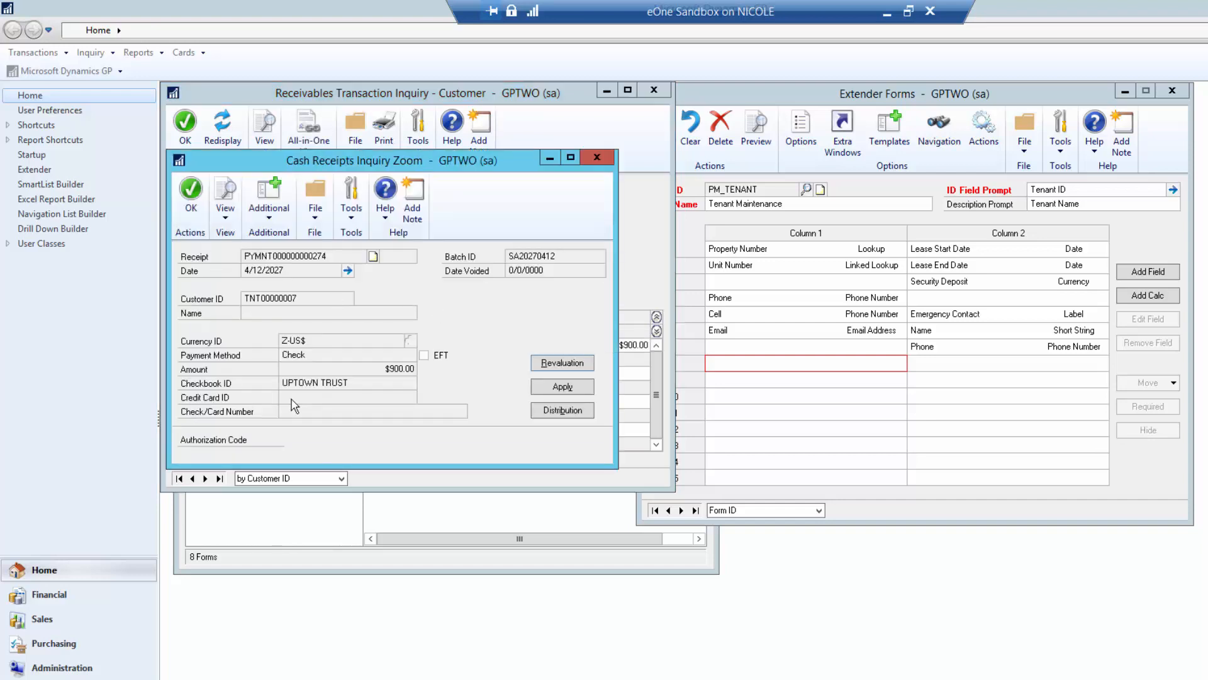
click(597, 157)
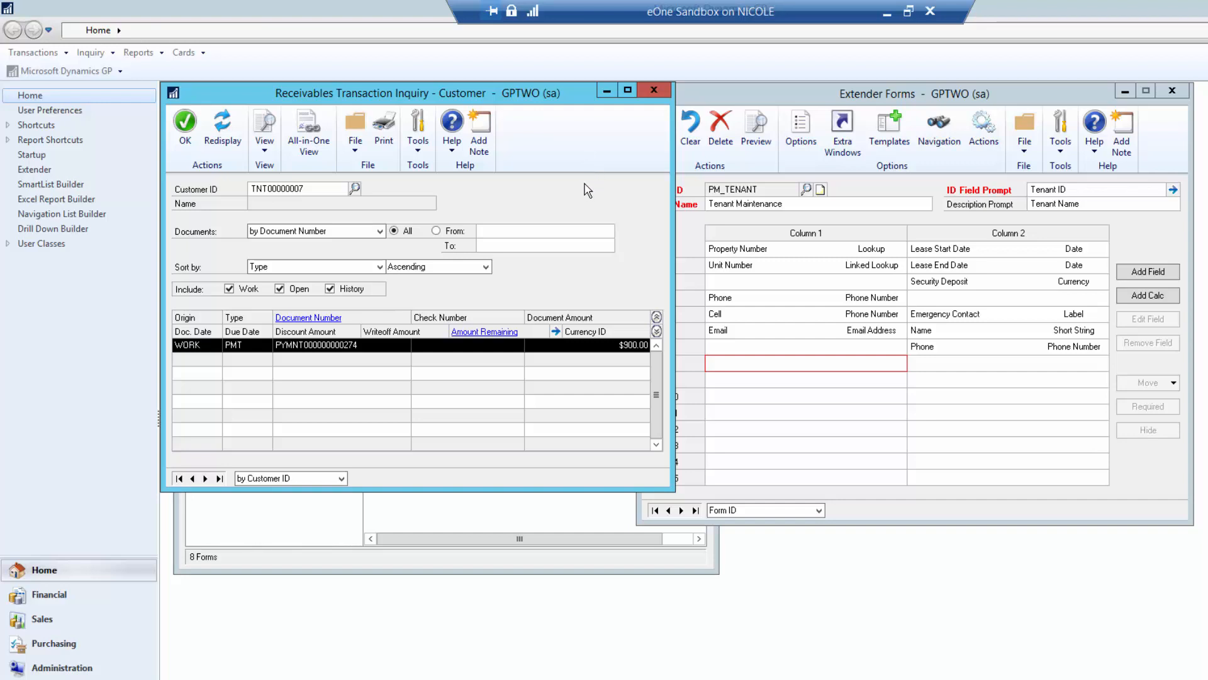
click(666, 93)
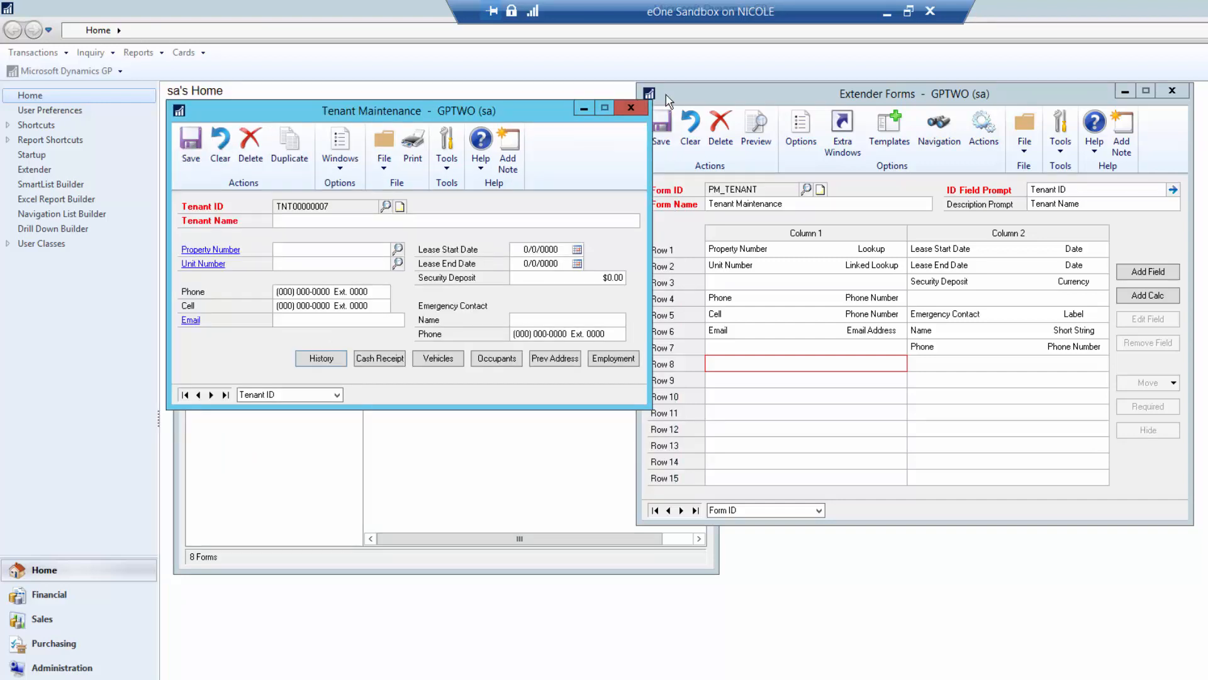
click(628, 109)
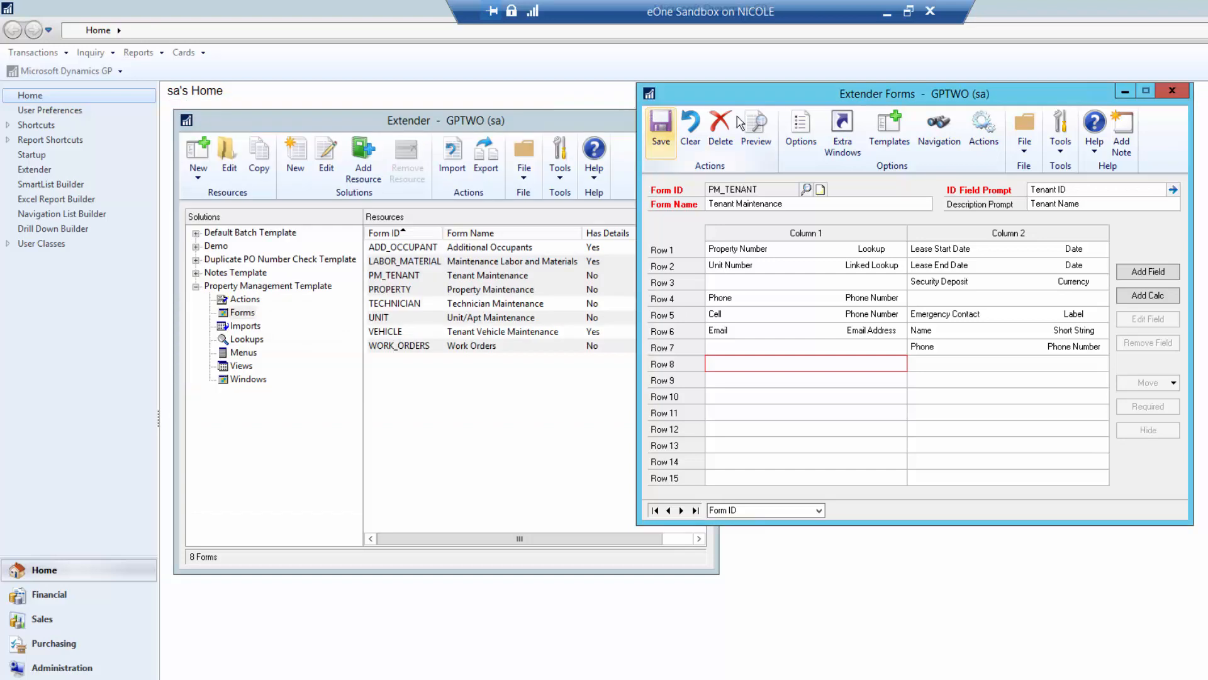
- Open a blank STDINV Sales Transaction Entry invoice in batch SA20270412 and reopen the PM_TENANT form definition
click(1170, 94)
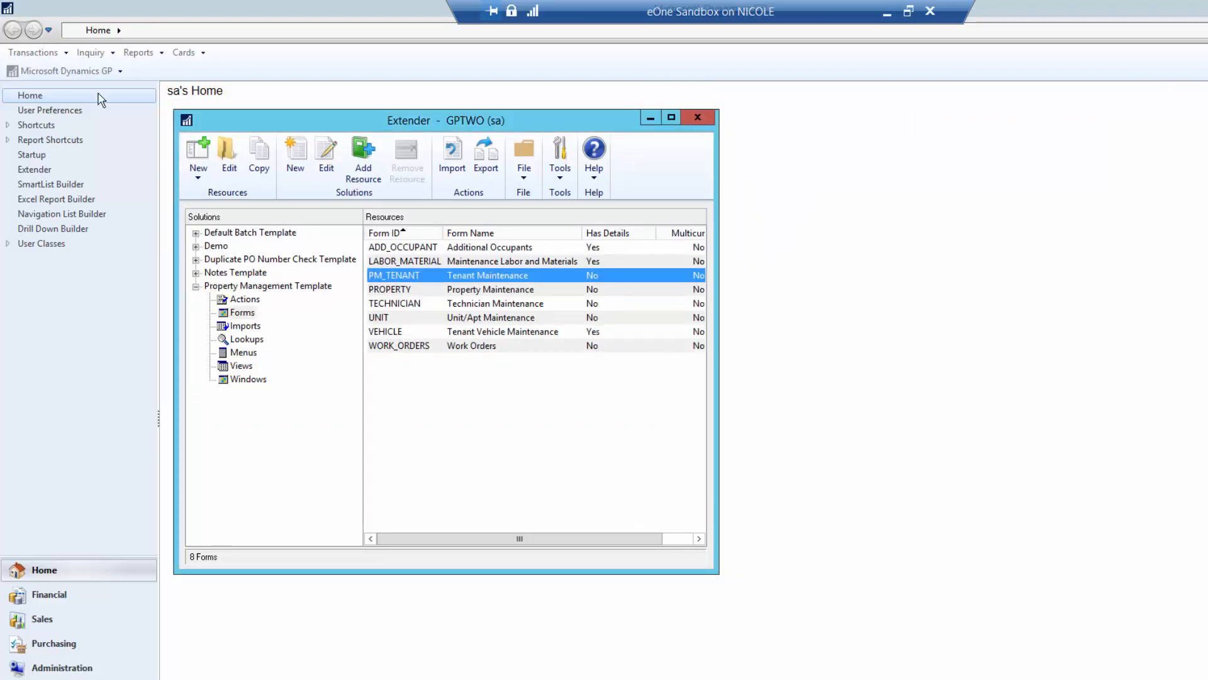
click(61, 54)
mouse_move(50, 87)
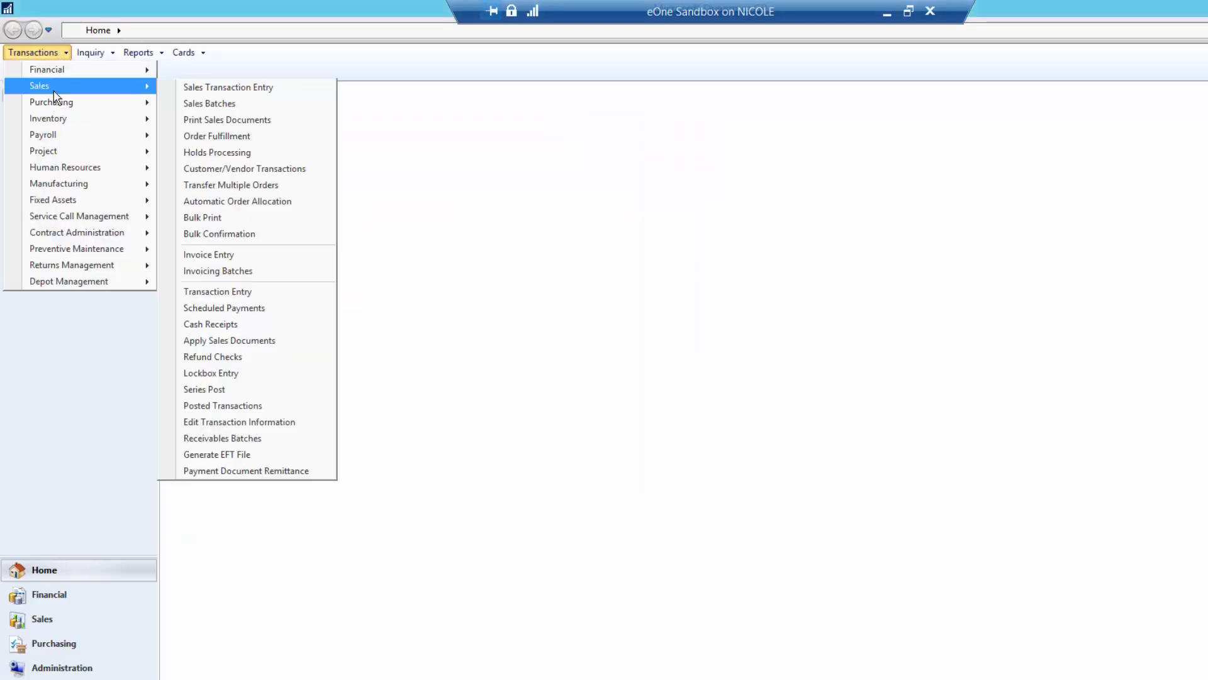
click(229, 95)
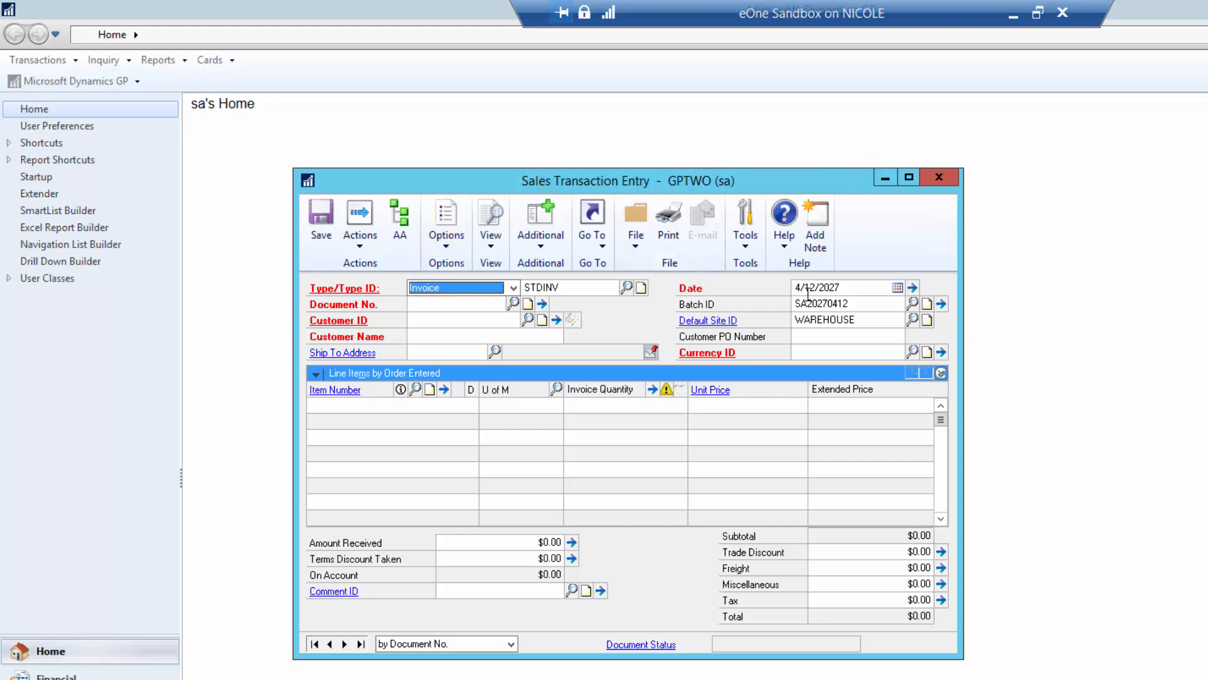
click(872, 305)
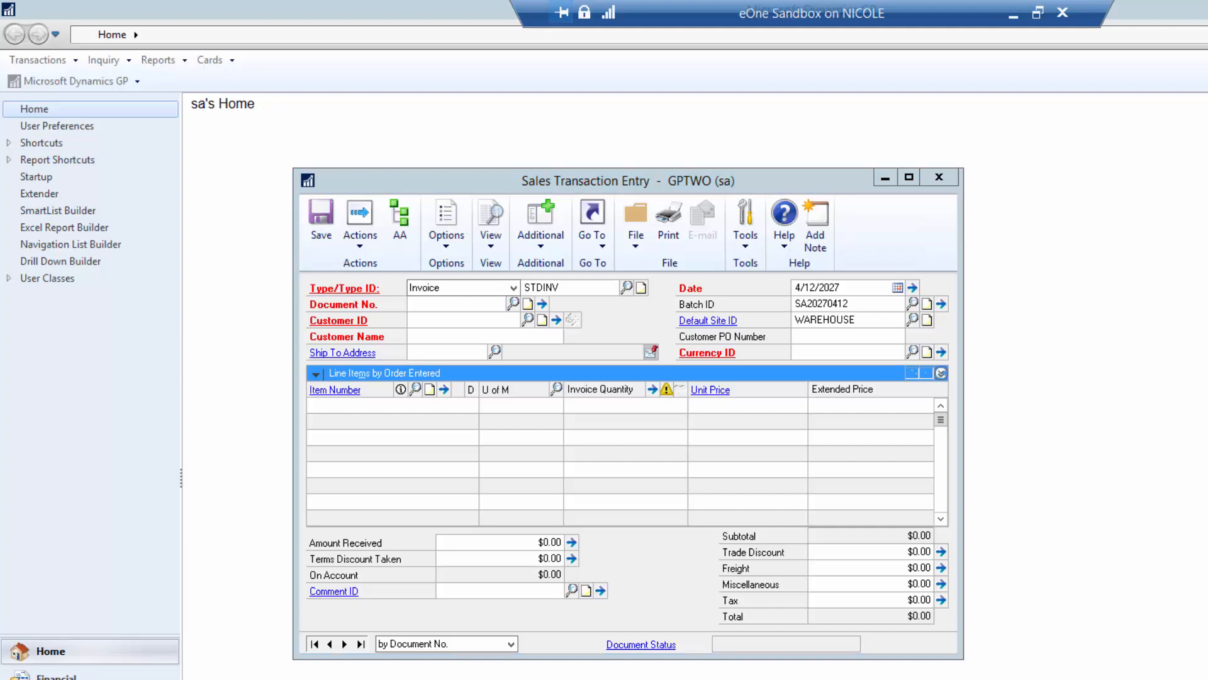
double_click(561, 324)
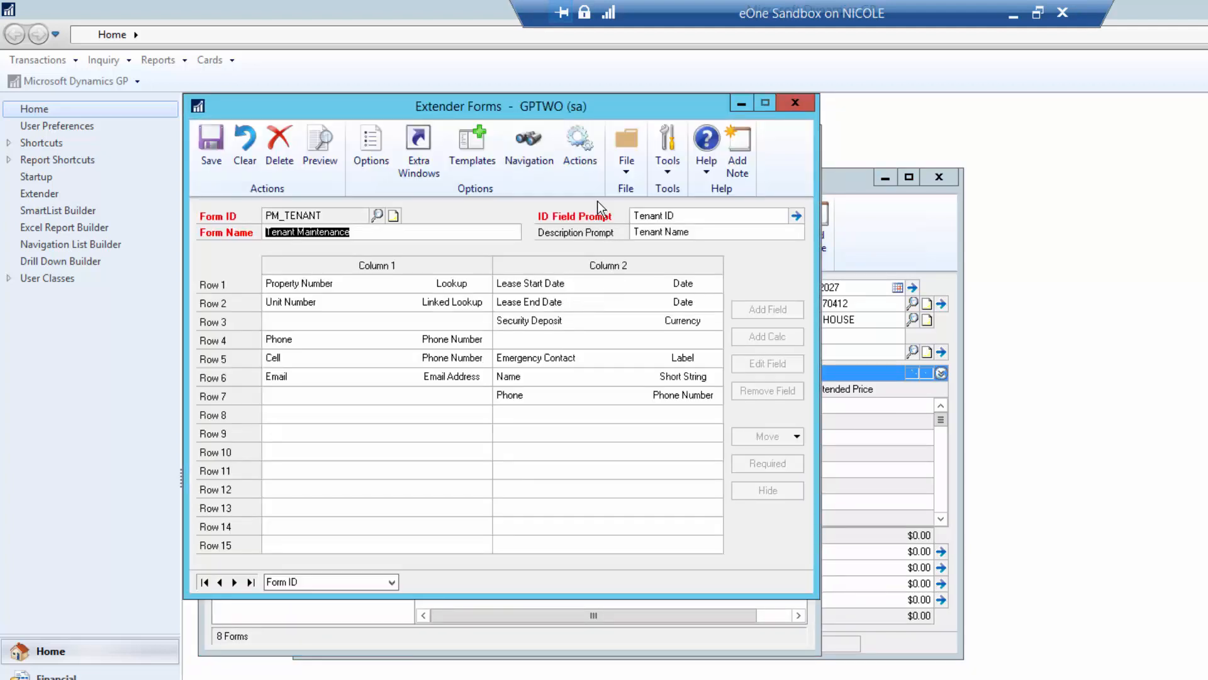
- Open the Tenant Maintenance form's Extender actions and list the action types available to add
click(580, 151)
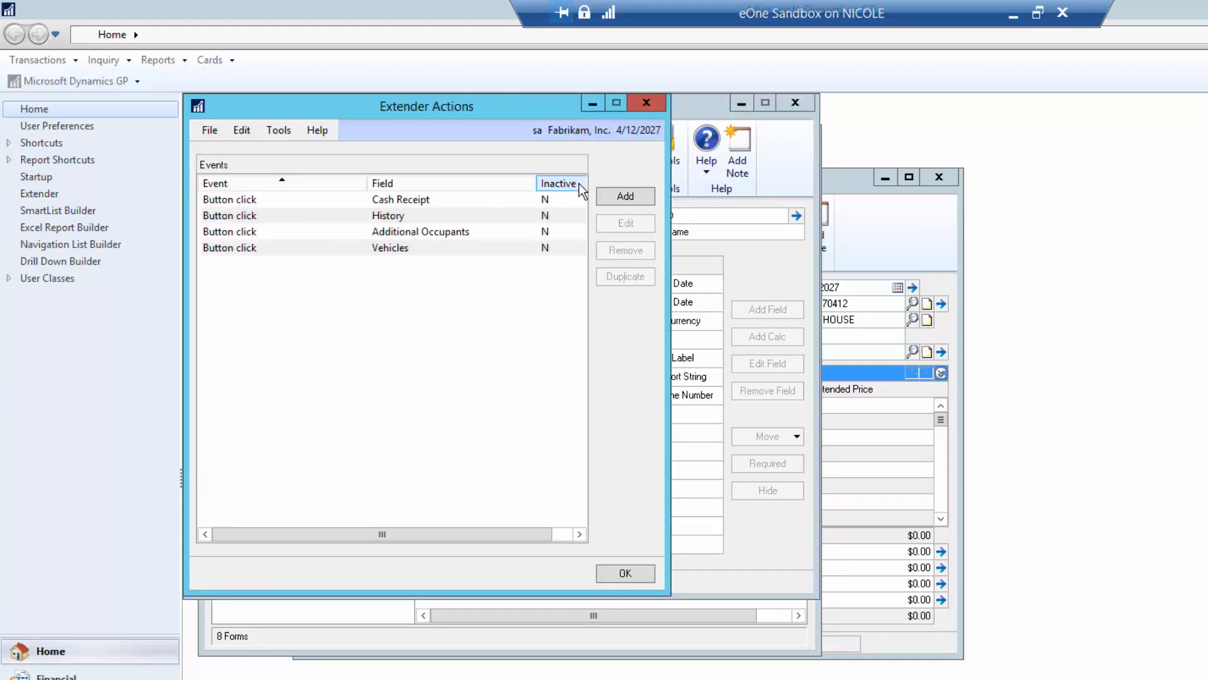
click(619, 197)
click(699, 103)
click(641, 198)
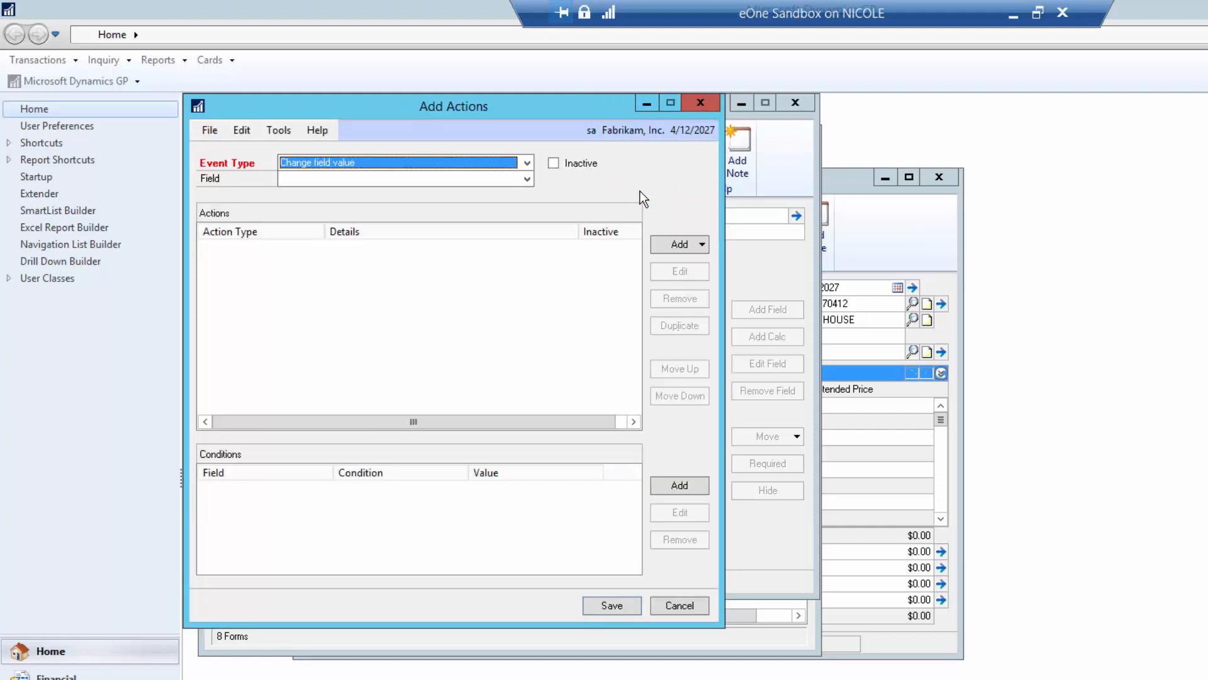
click(666, 249)
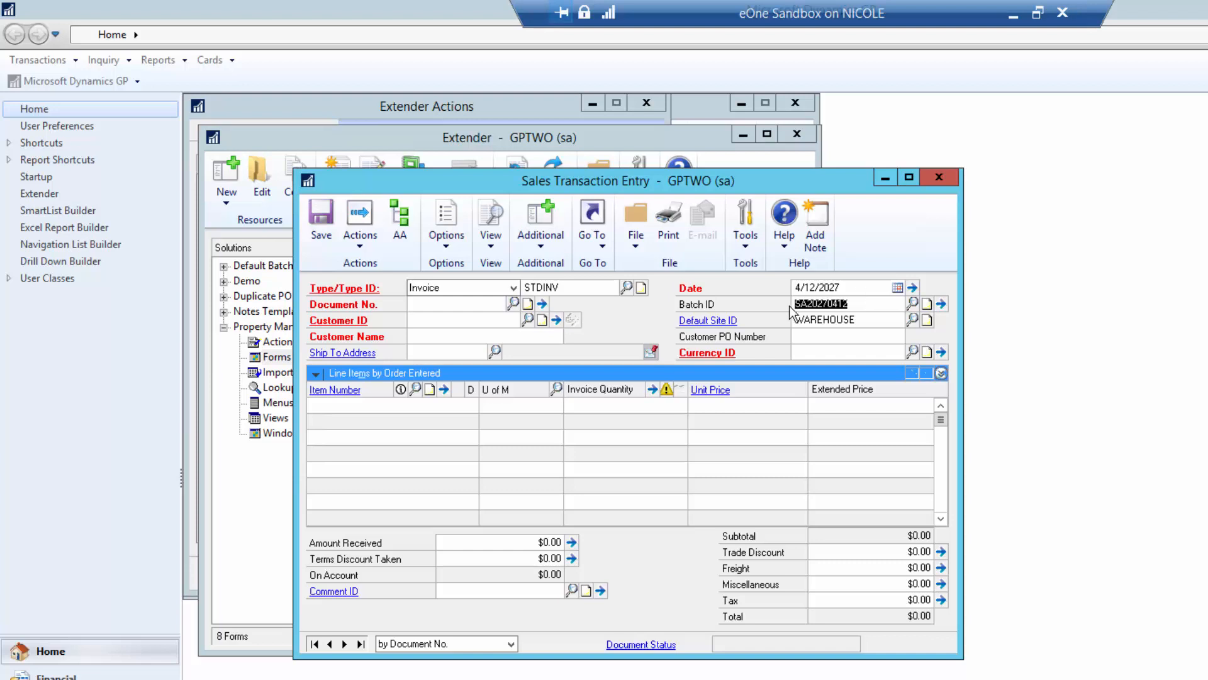
- Generate the next invoice document number and select the intended AA customer
click(858, 304)
click(420, 306)
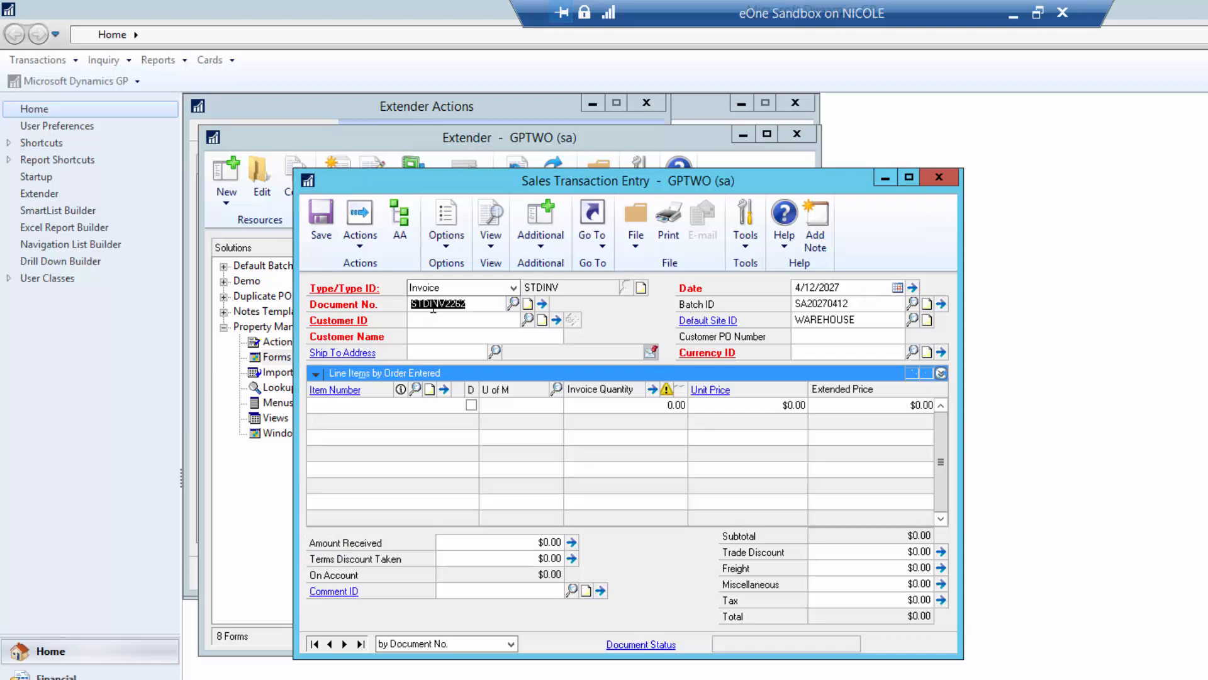
click(435, 324)
text(A)
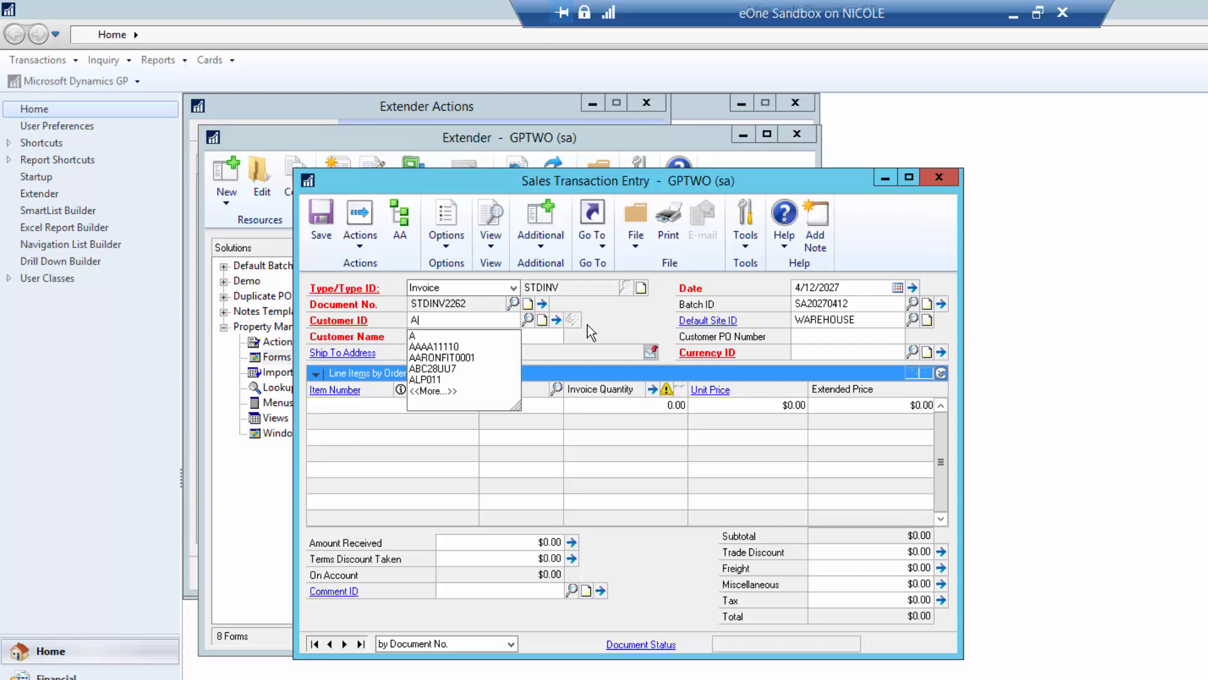
click(494, 346)
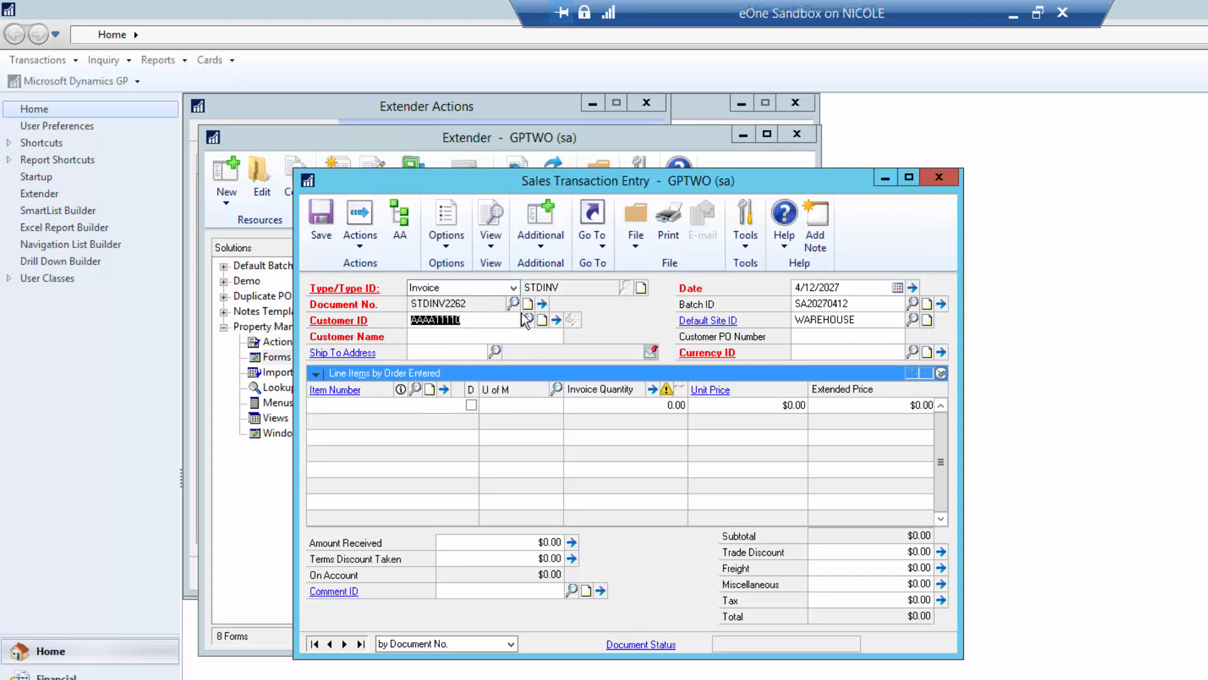
click(496, 322)
key(BackSpace)
key(BackSpace)
key(BackSpace)
key(BackSpace)
key(BackSpace)
key(BackSpace)
key(BackSpace)
key(BackSpace)
key(BackSpace)
text(AA)
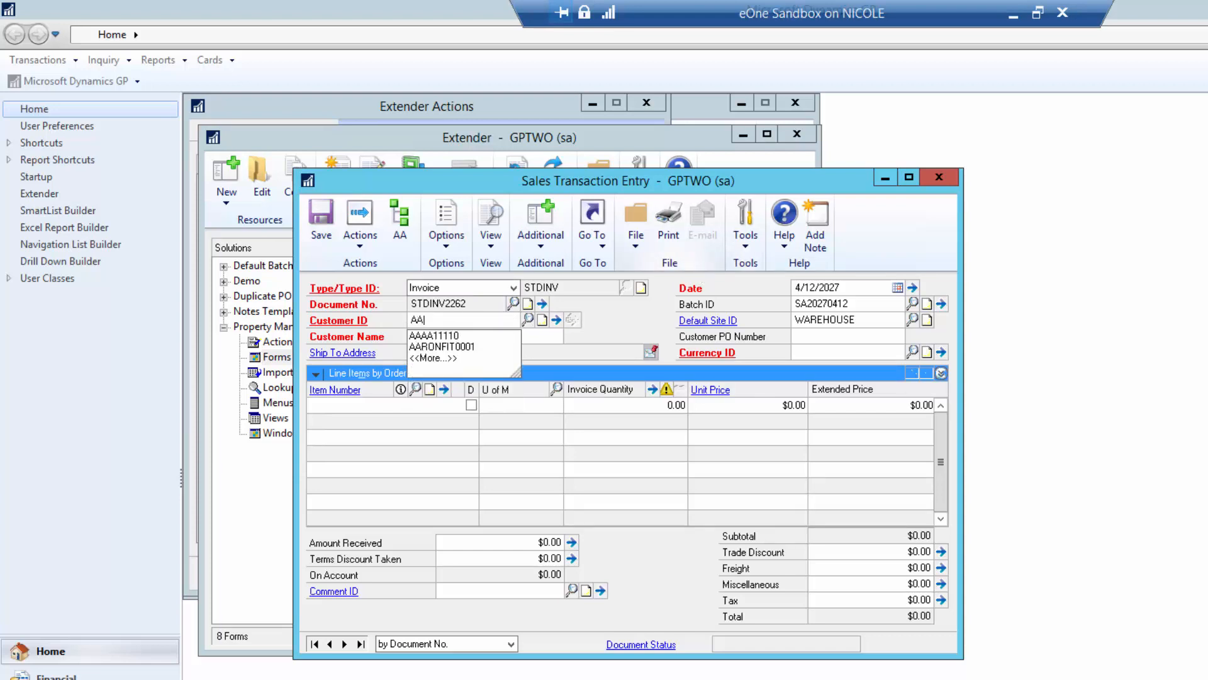
click(430, 348)
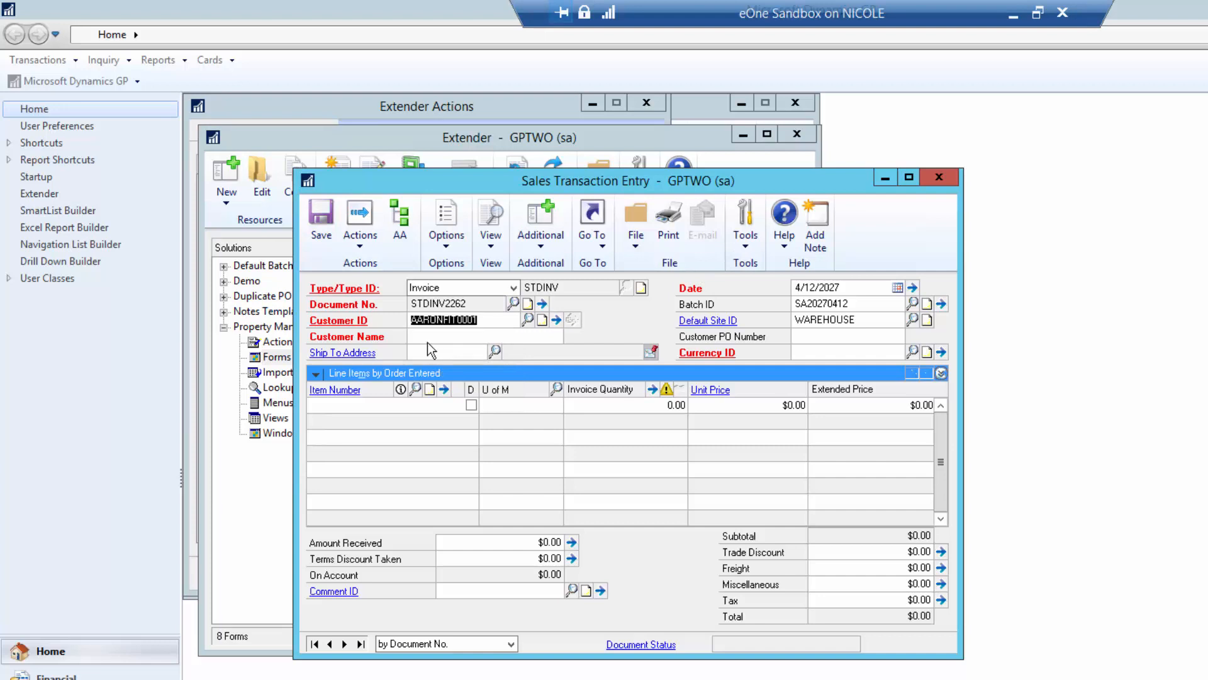
key(Tab)
key(Tab)
key(Tab)
key(Tab)
key(Tab)
key(Tab)
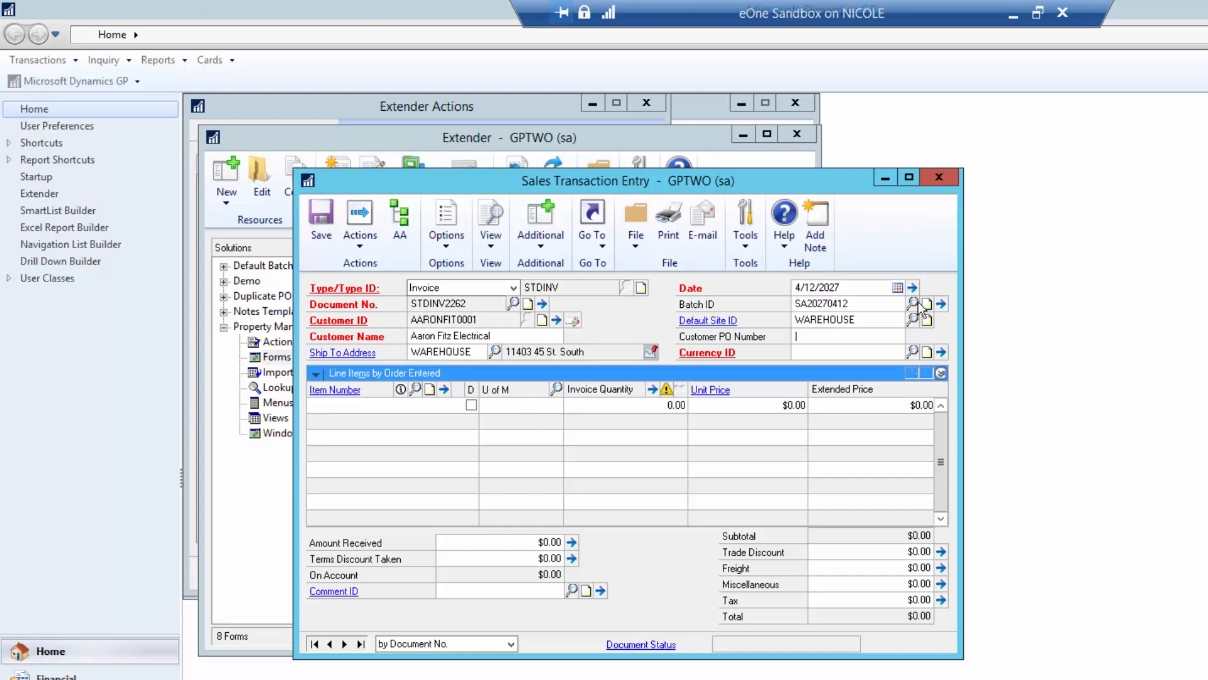
- Enter customer PO number TEST and add one unit of item 100XLG
text(TEST)
key(Tab)
key(Tab)
text(10)
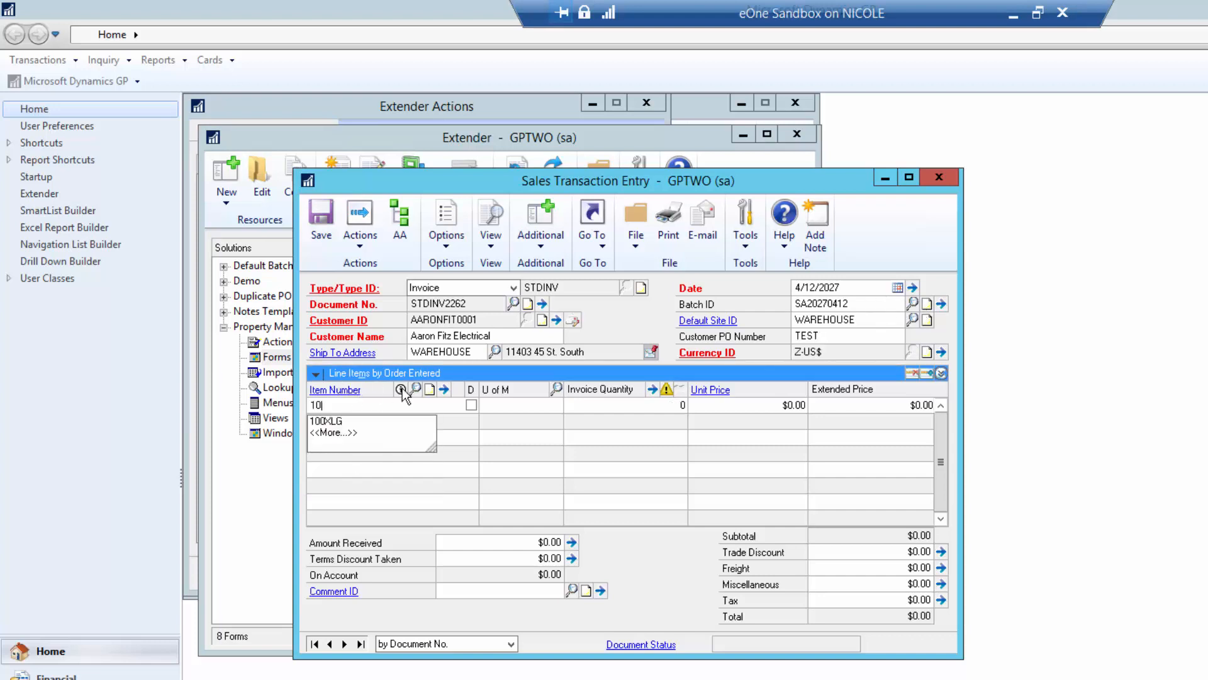
text(0XLG)
key(Tab)
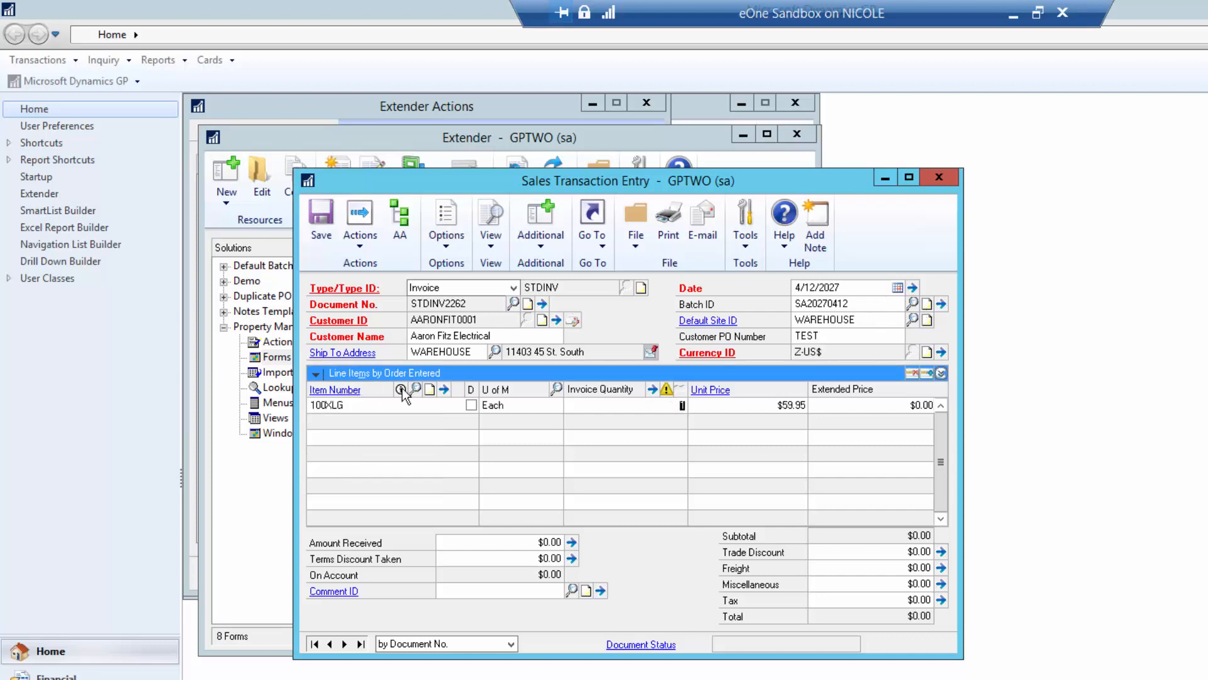
text(1)
key(Tab)
key(Tab)
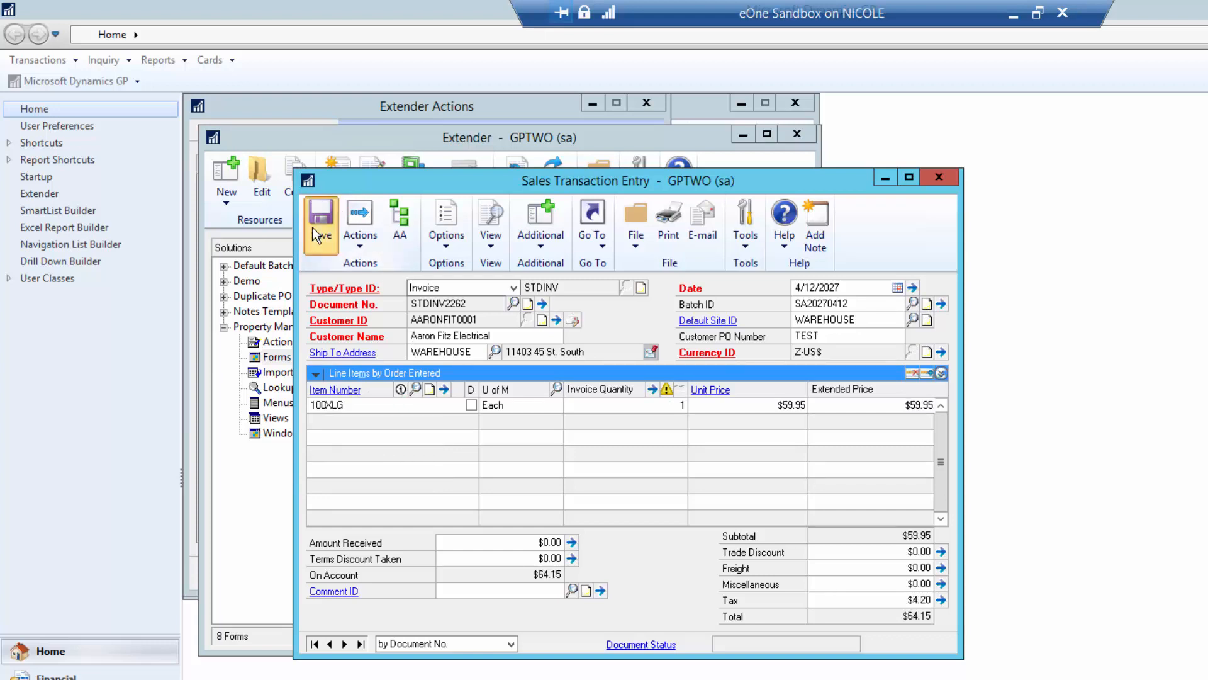
click(312, 151)
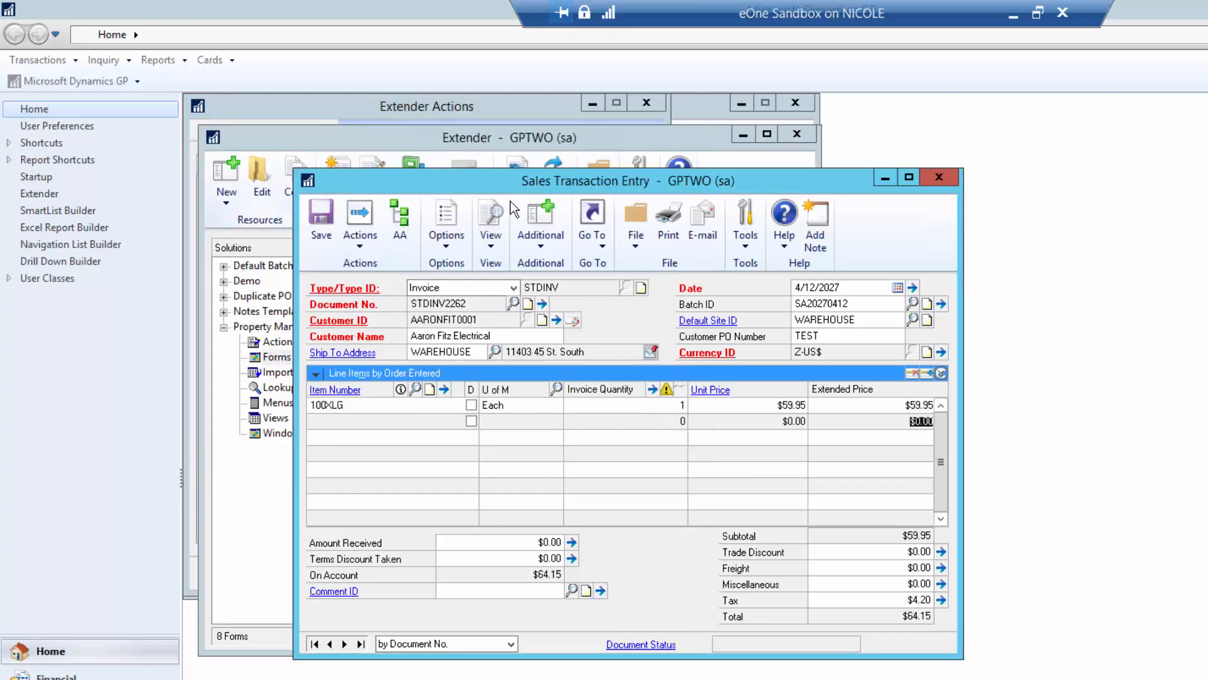
- Save the invoice and make the new document a Return
click(314, 242)
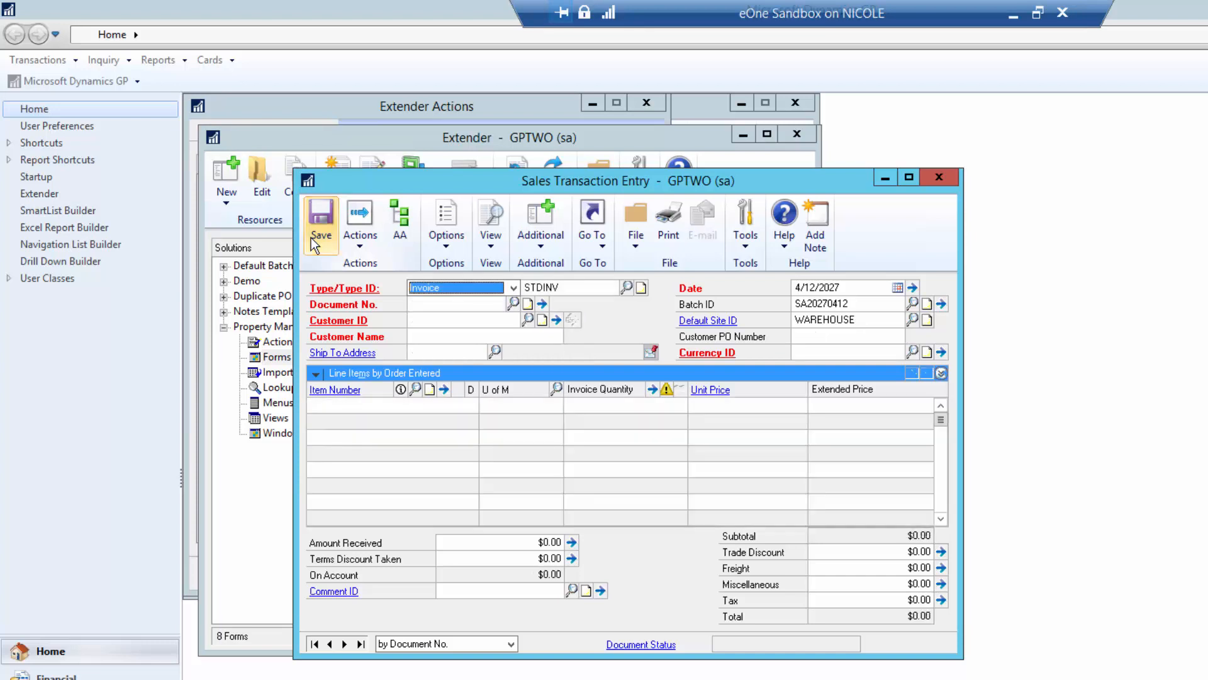
click(476, 288)
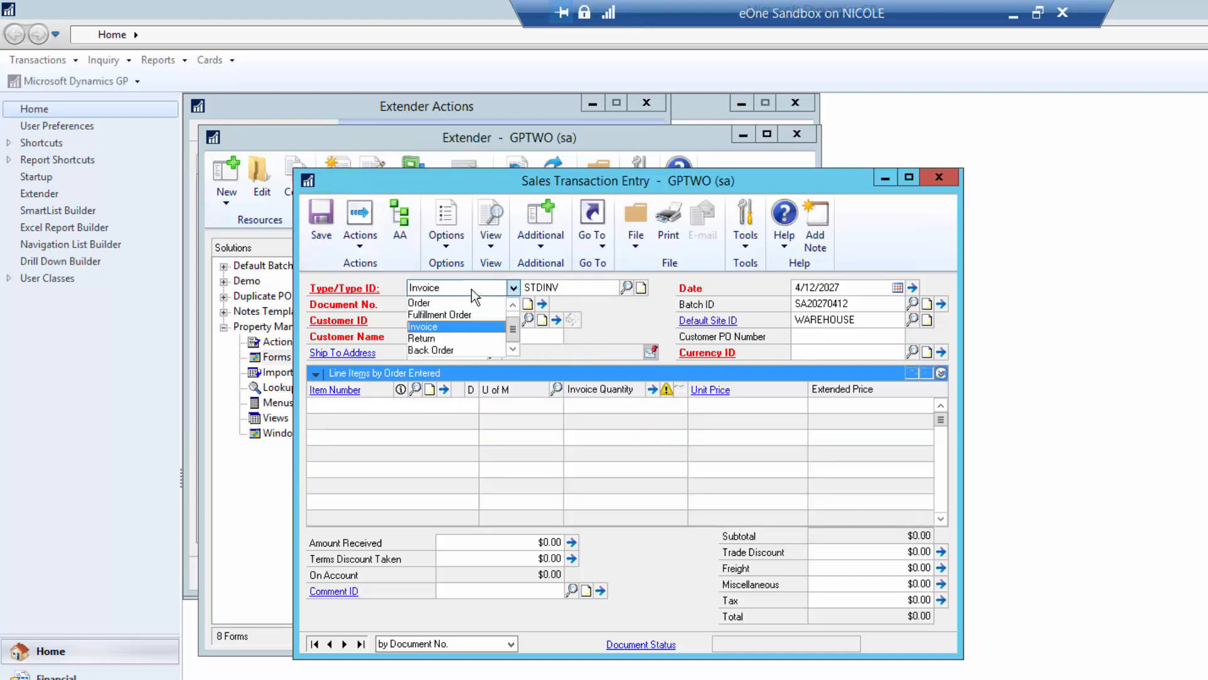
click(423, 338)
- Enter the same customer on the return and reuse customer PO number TEST
click(426, 320)
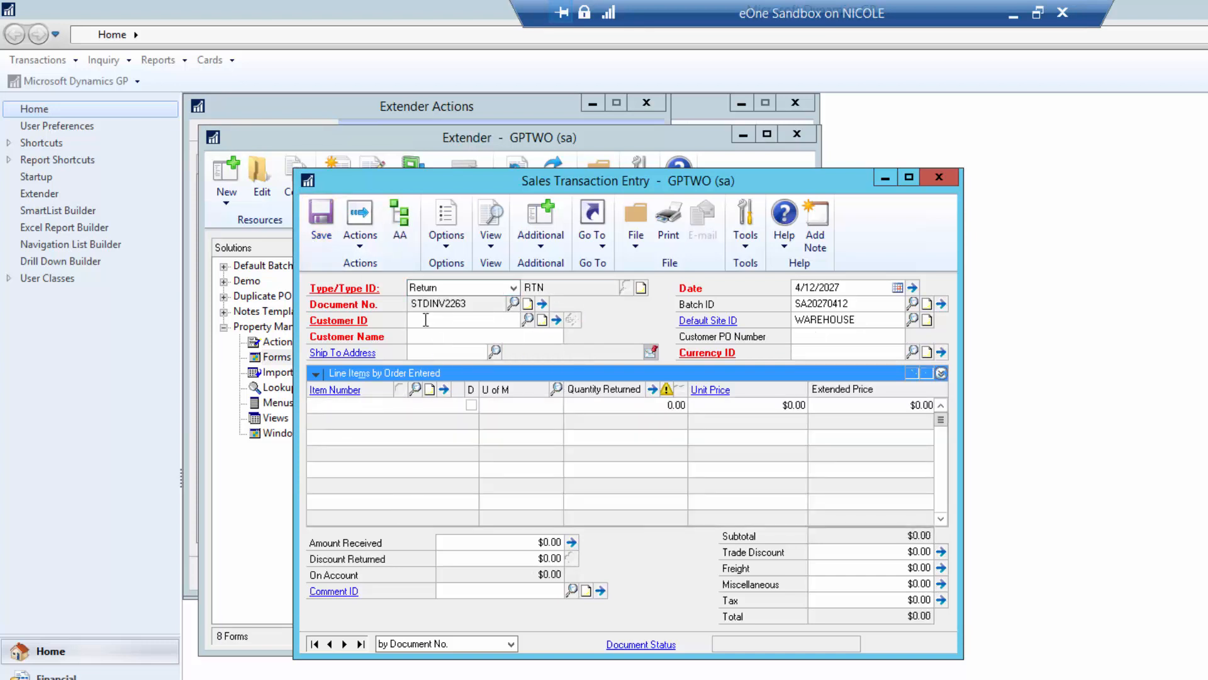
text(AA)
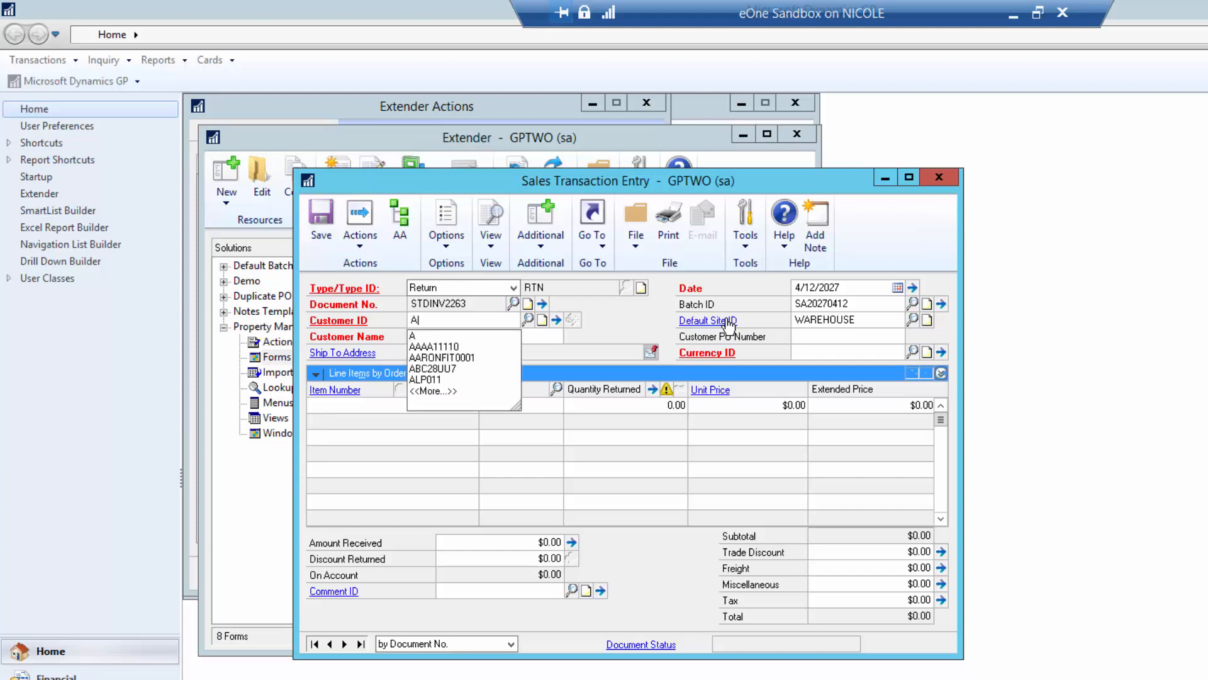
key(Down)
key(Down)
key(Tab)
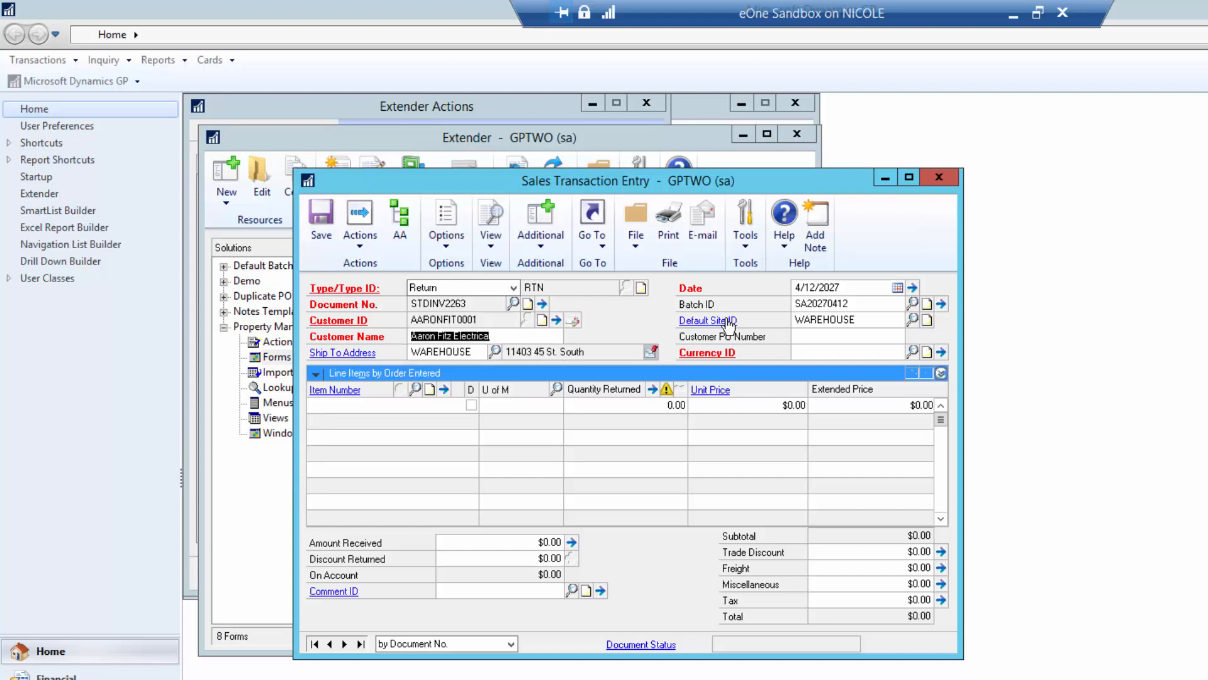
key(Tab)
key(Tab)
key(Tab)
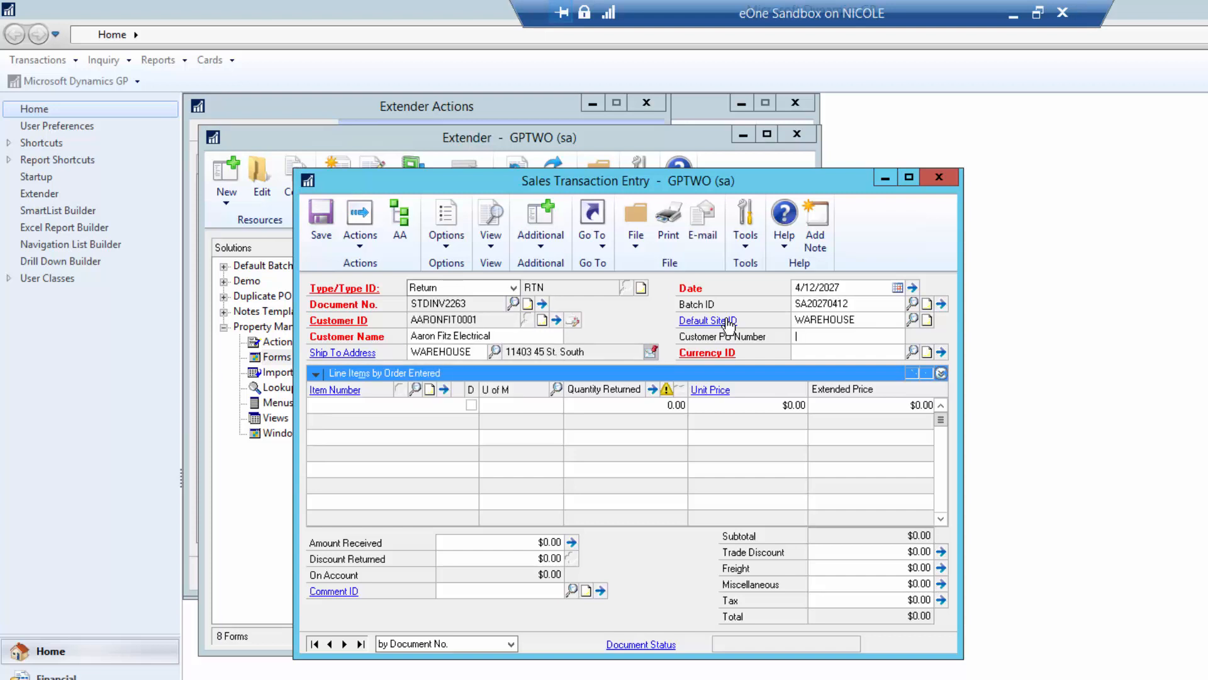
text(TEST)
key(Tab)
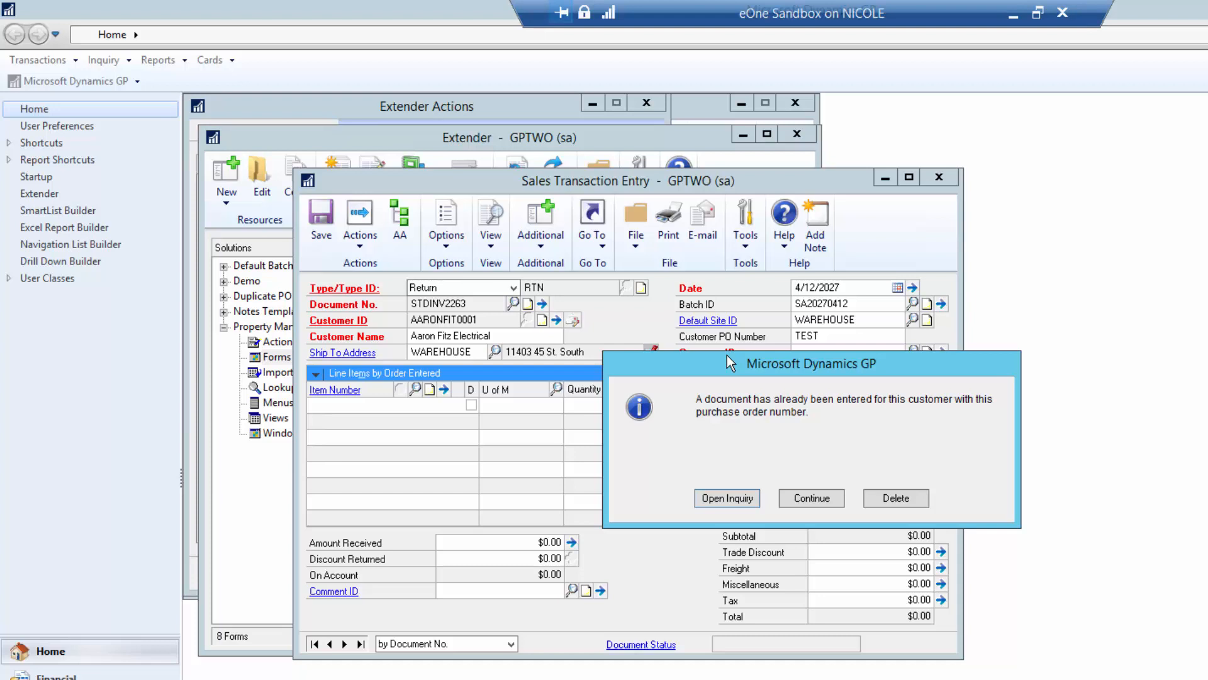
- Run the inquiry on documents already using PO TEST, including unposted ones
click(360, 247)
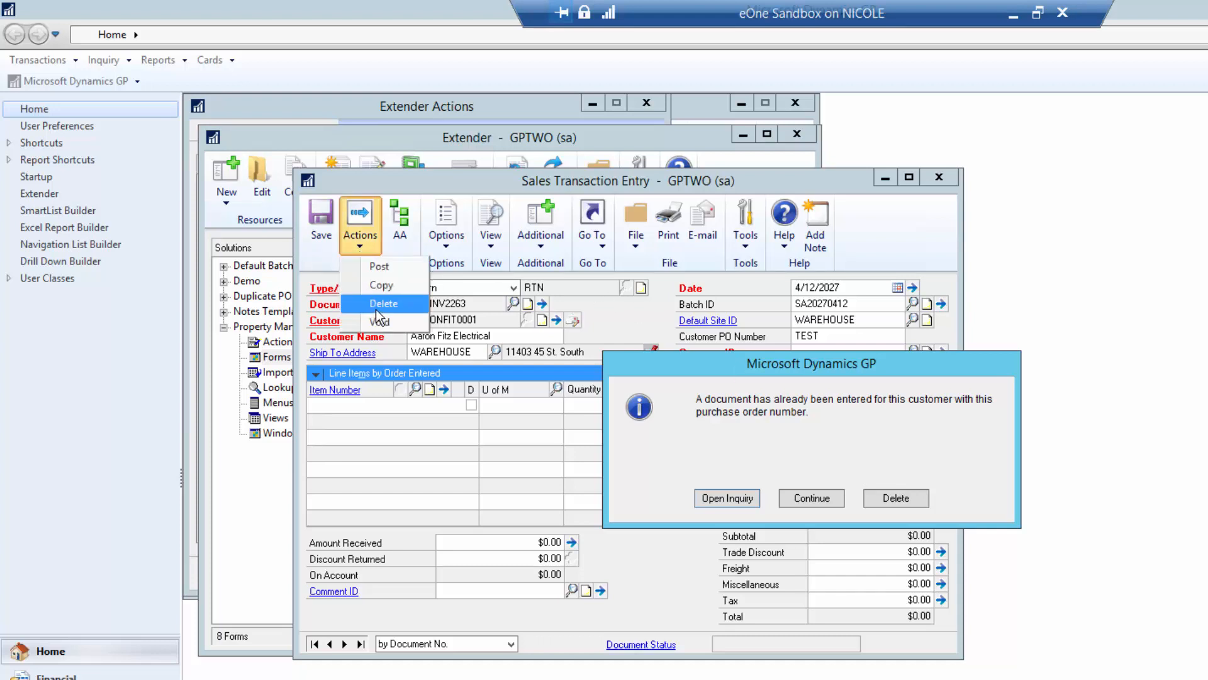
click(867, 417)
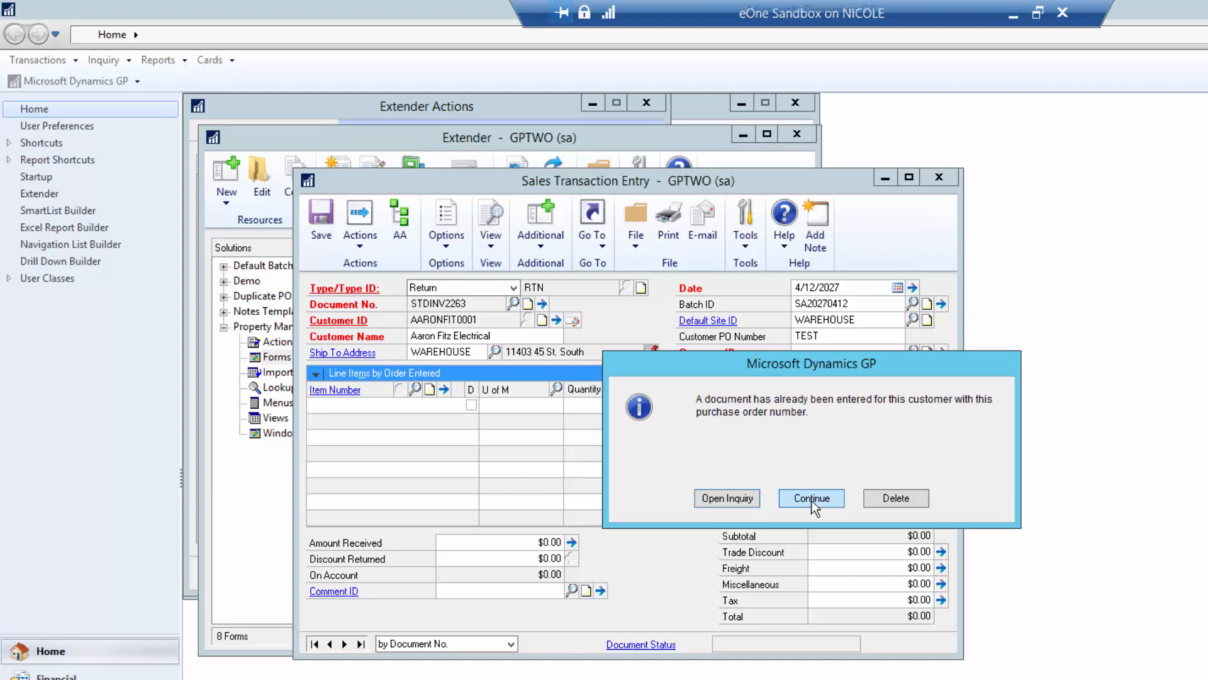
click(744, 499)
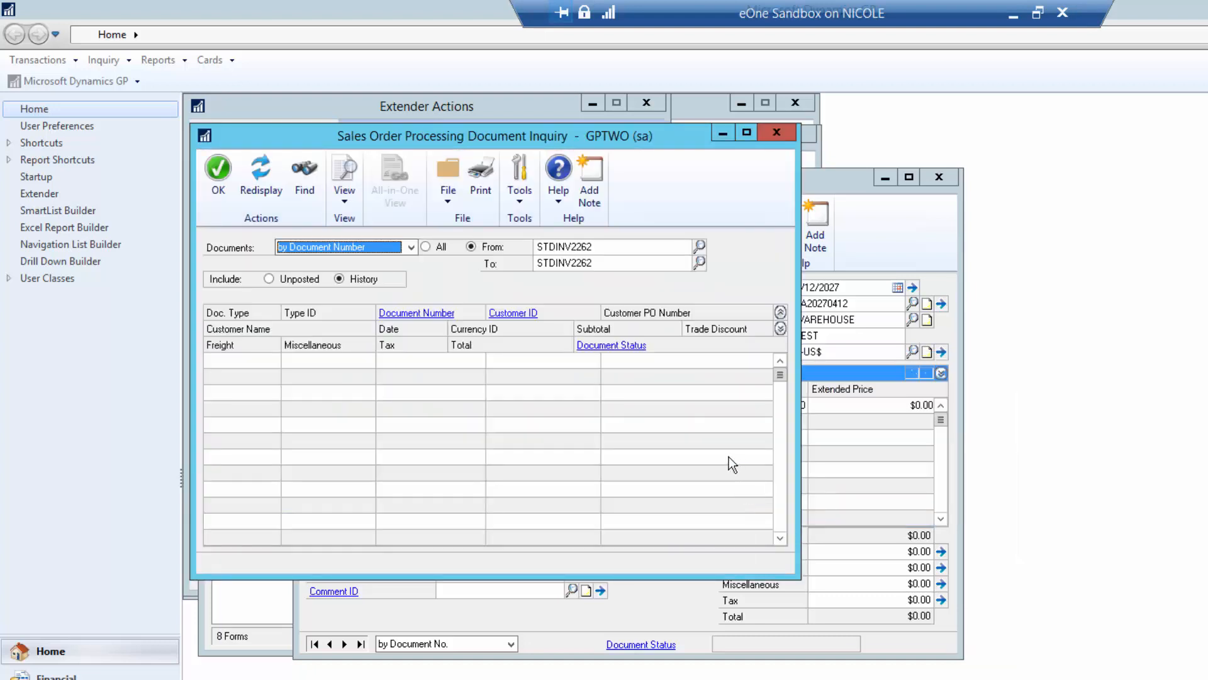
click(277, 281)
click(262, 194)
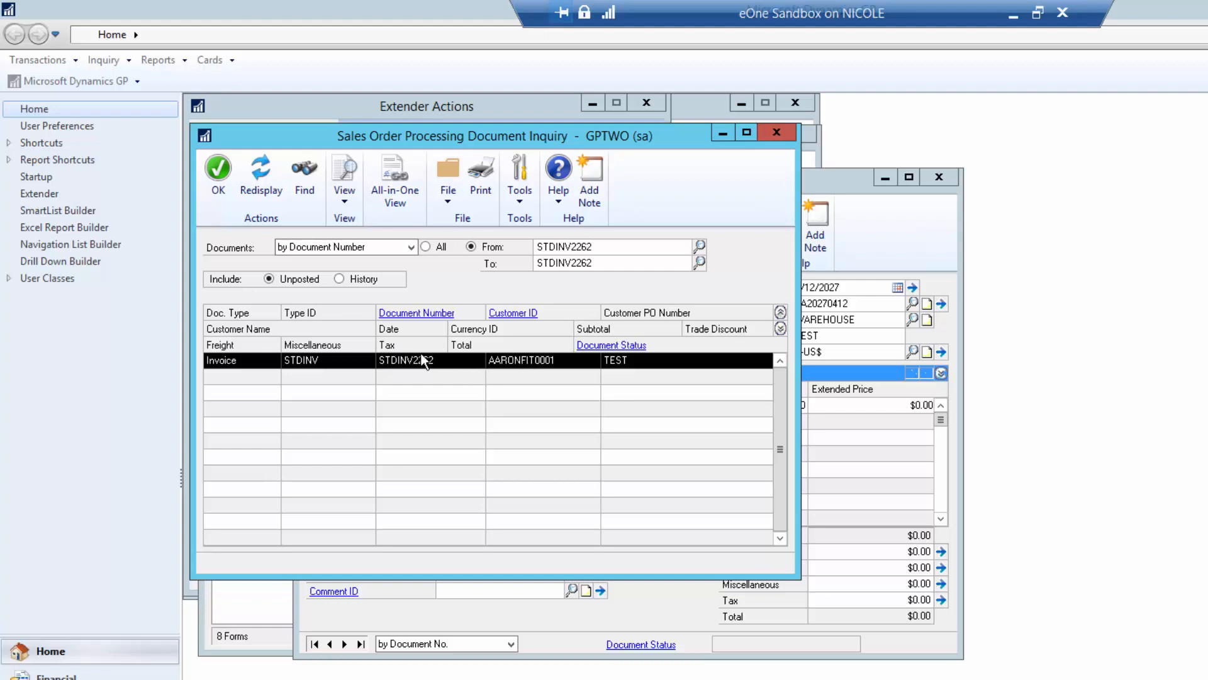
- View the earlier invoice's details, then close them and the document inquiry
click(416, 316)
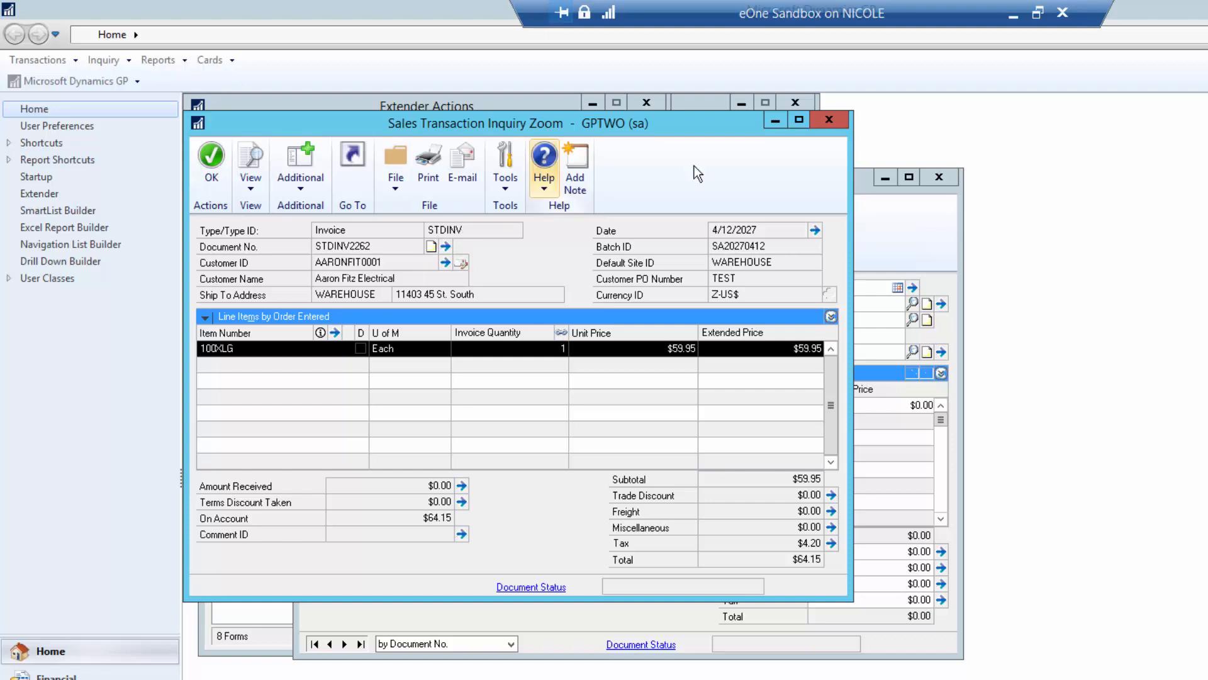
click(836, 123)
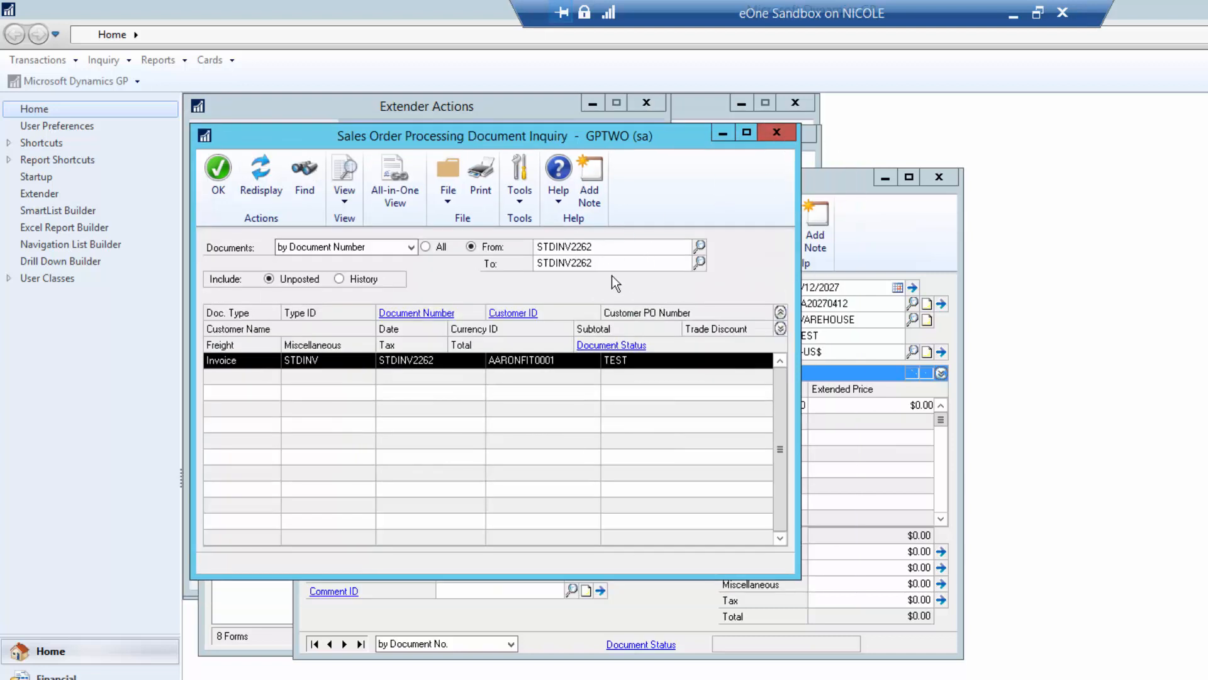
click(778, 140)
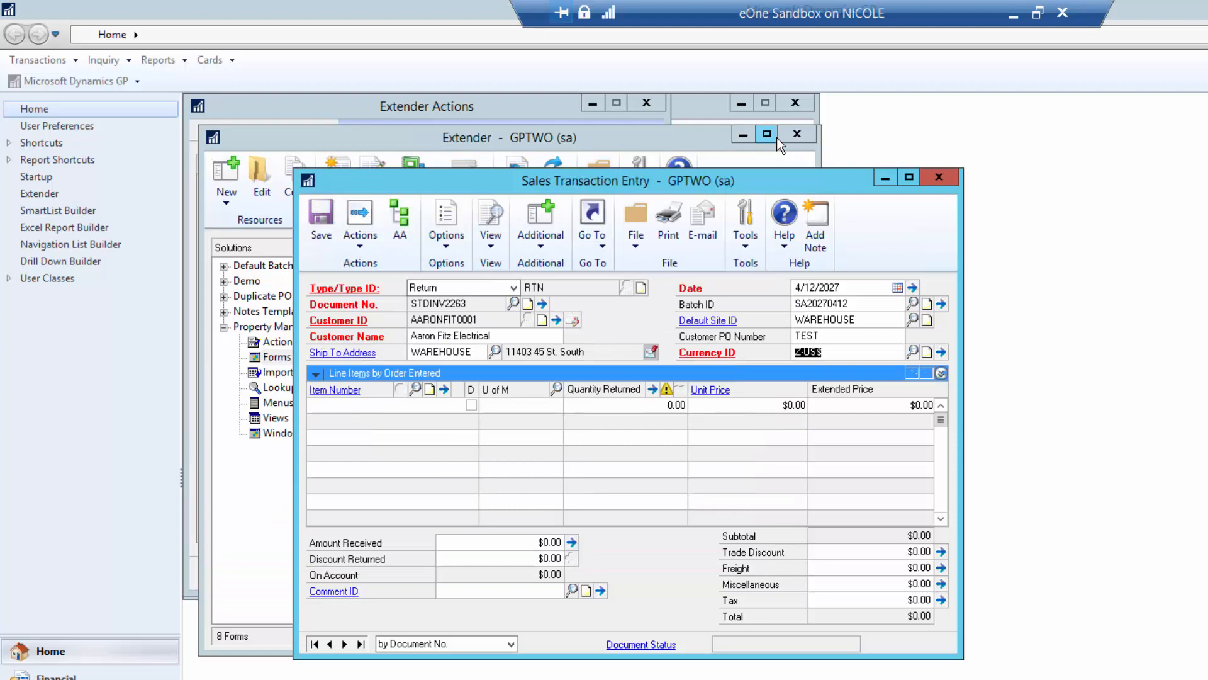